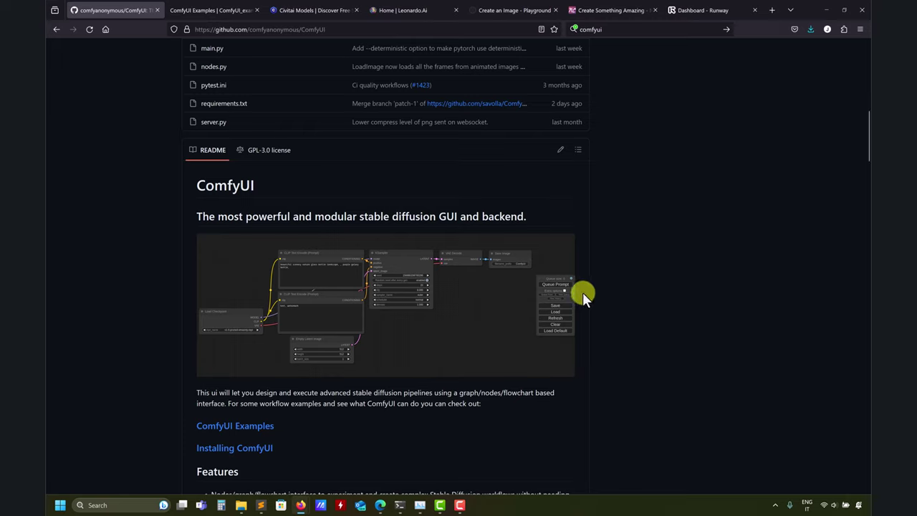
Review the ComfyUI GitHub README and the list of workflow examples on the ComfyUI Examples page
scroll(582, 291, up, 2)
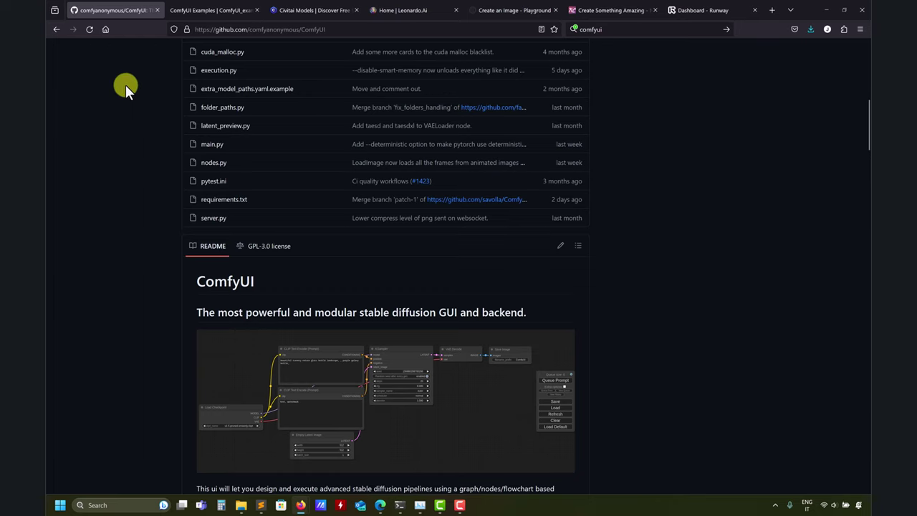
click(200, 9)
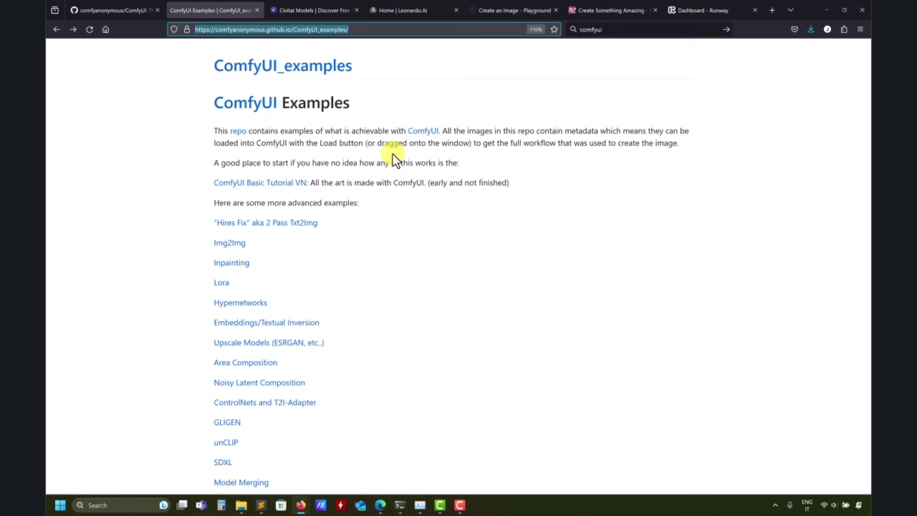
scroll(393, 159, down, 3)
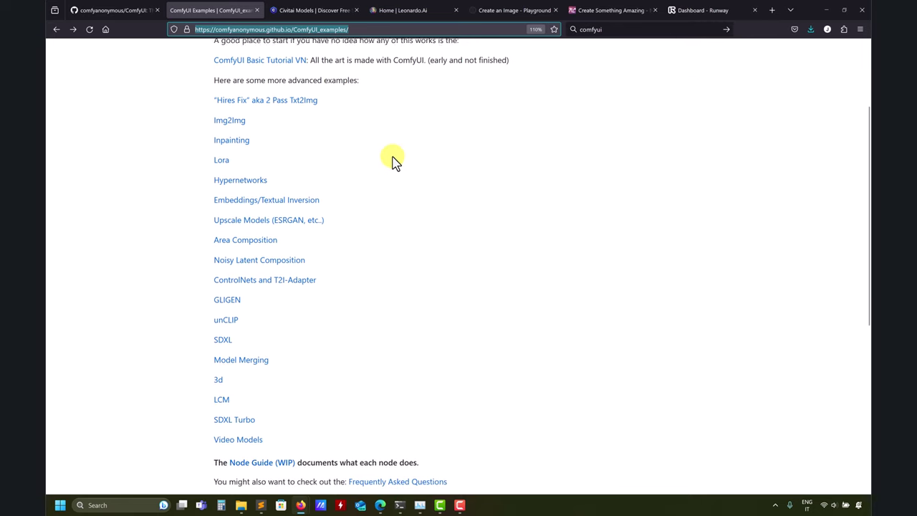
scroll(394, 159, up, 3)
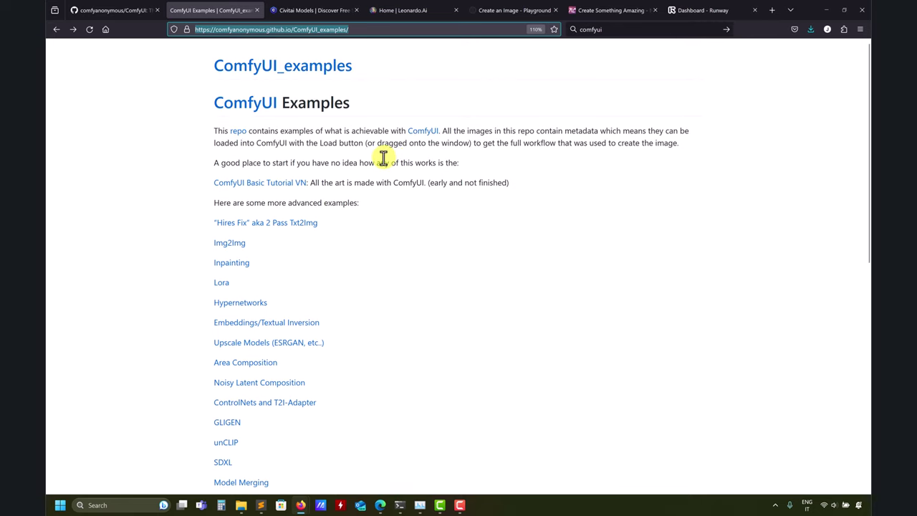
scroll(383, 158, down, 1)
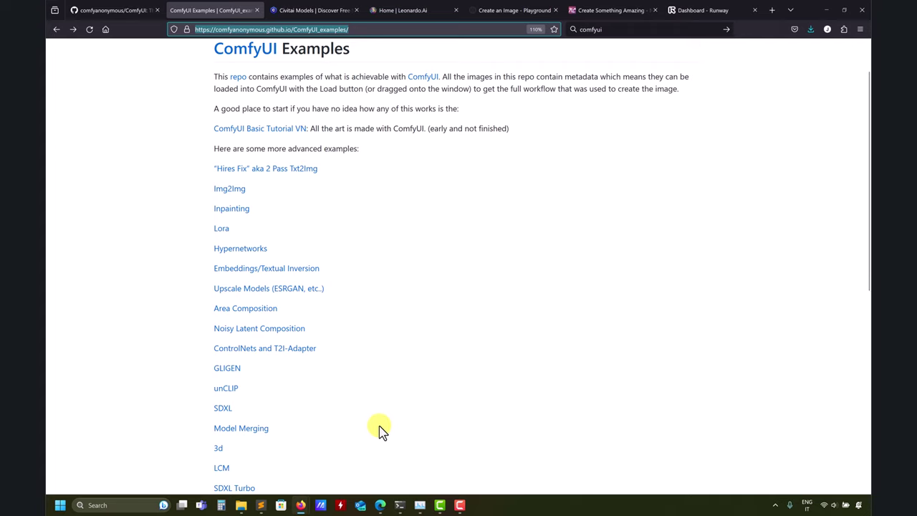
Switch to ComfyUI in Microsoft Edge and compare the single-KSampler SDXL workflow with the SDXL base-and-refiner workflow and their bottle images
mouse_move(383, 503)
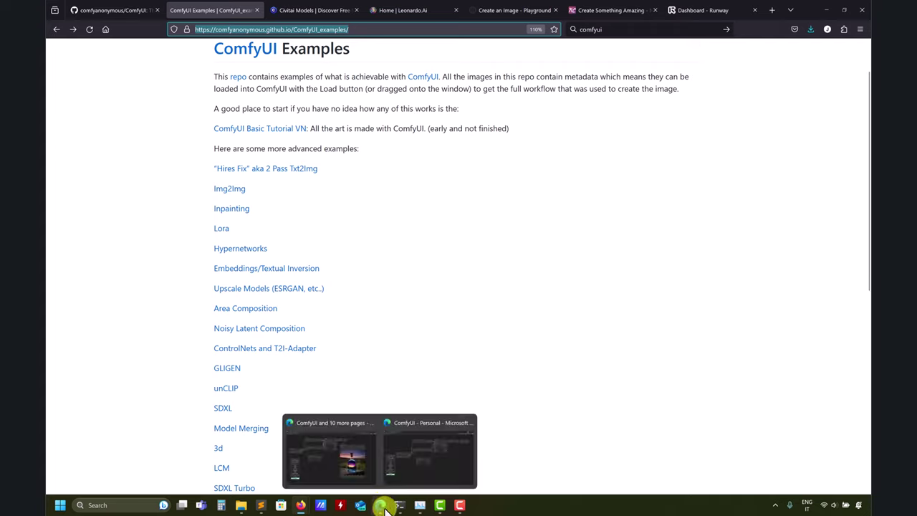
click(343, 468)
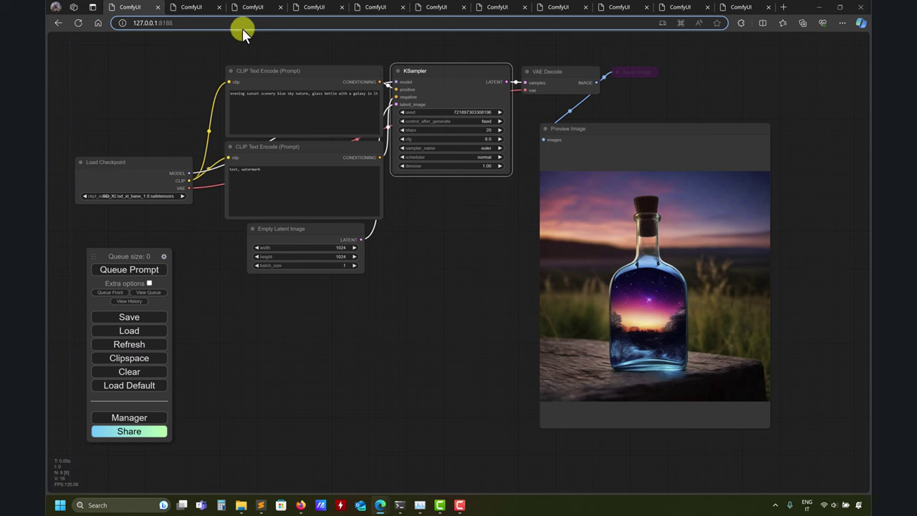
click(200, 7)
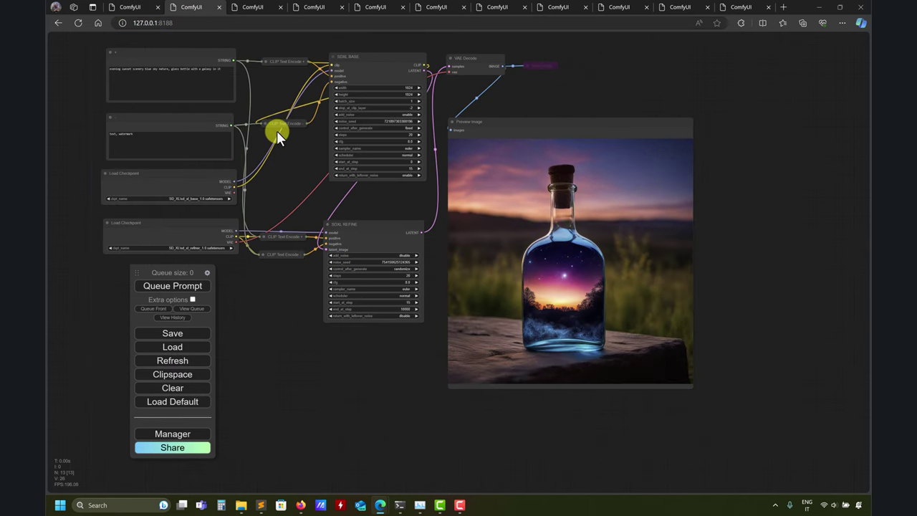
click(137, 7)
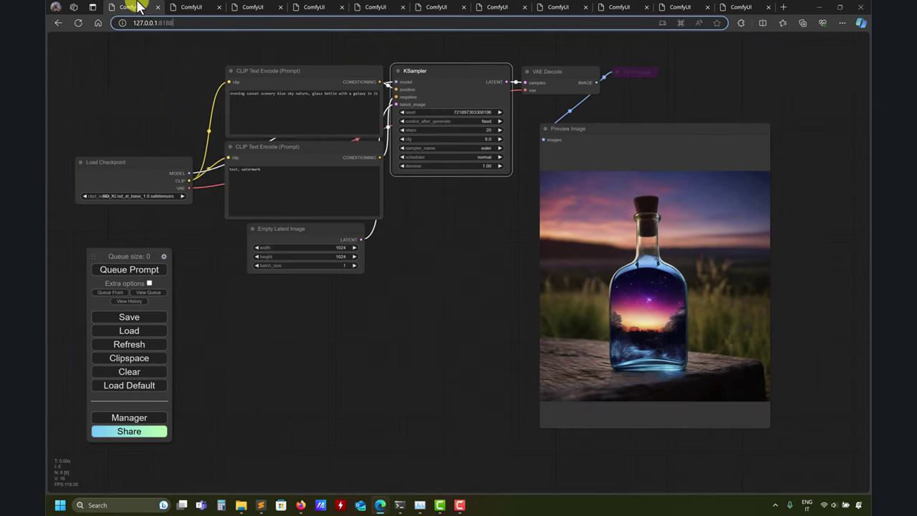
click(192, 7)
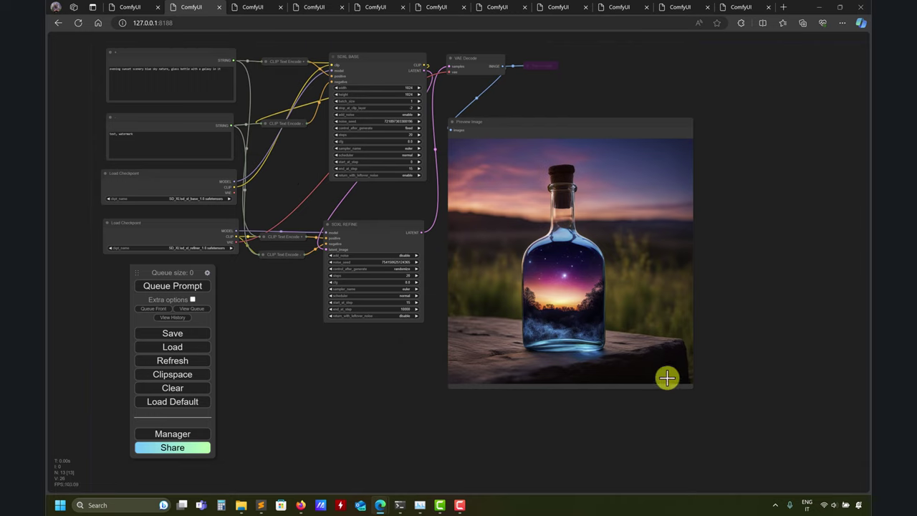
click(137, 7)
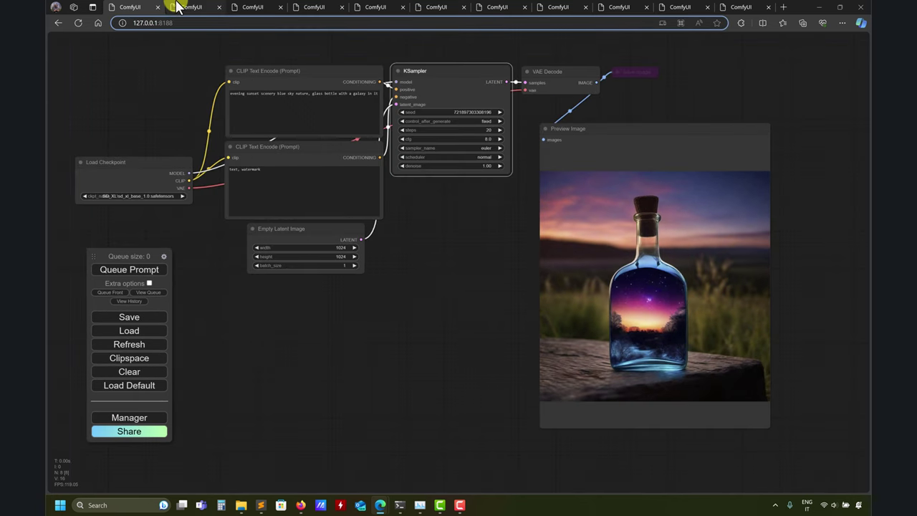
click(179, 7)
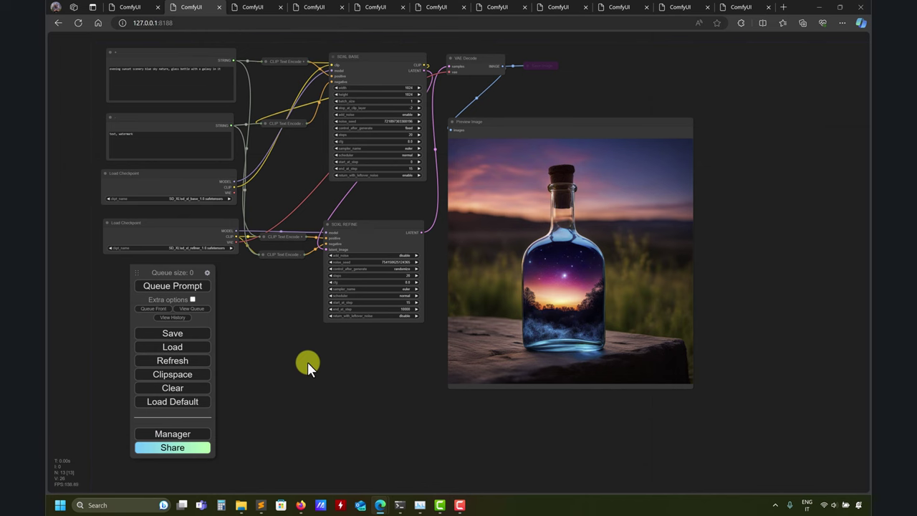
click(132, 7)
click(191, 7)
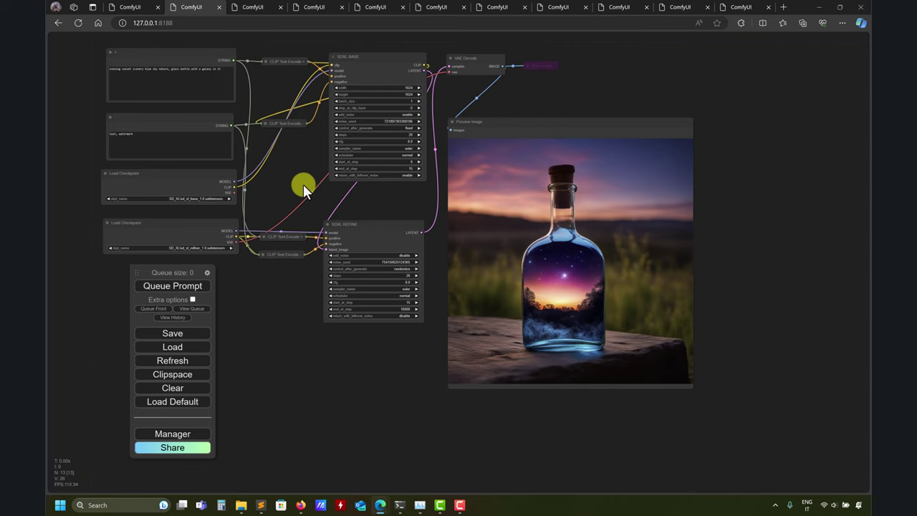
Compare the film photography Load LoRA workflow and its bottle image with the base-and-refiner workflow
click(255, 7)
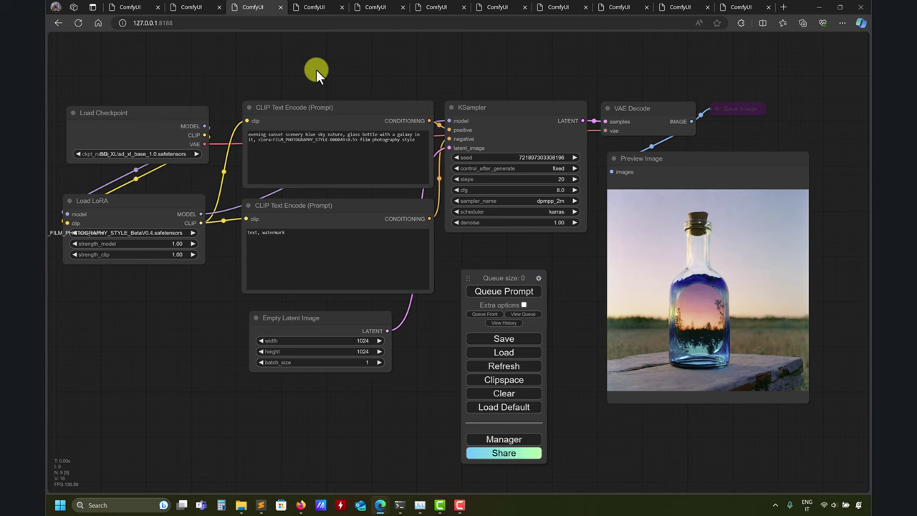
click(191, 7)
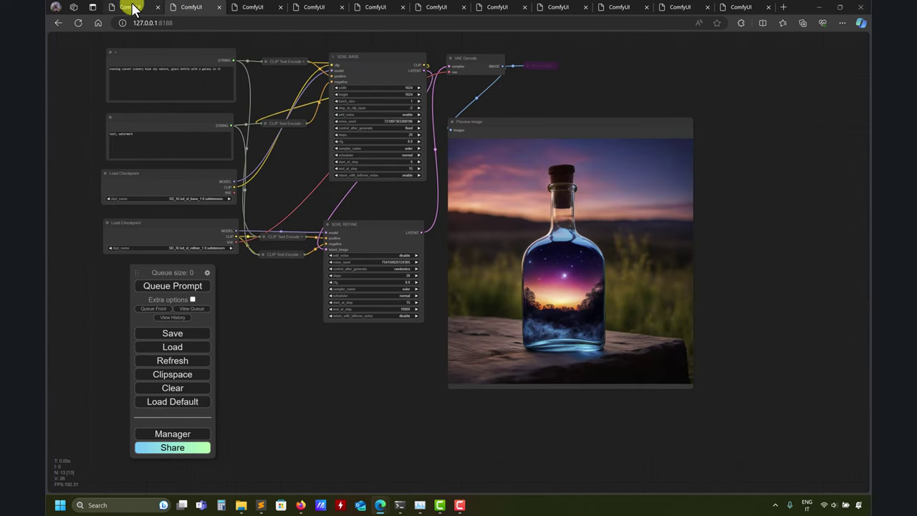
click(256, 8)
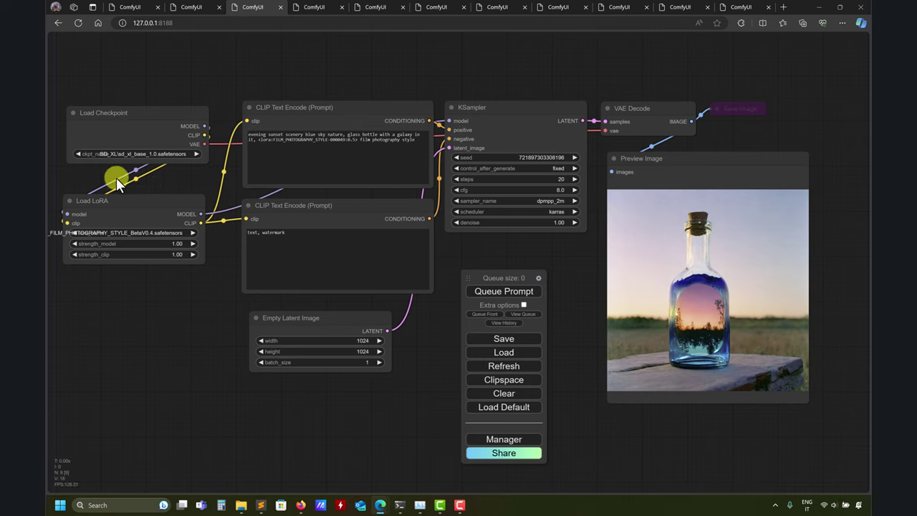
Examine the Lora folder and its parent models folder in File Explorer, and return to the LoRA workflow
mouse_move(240, 503)
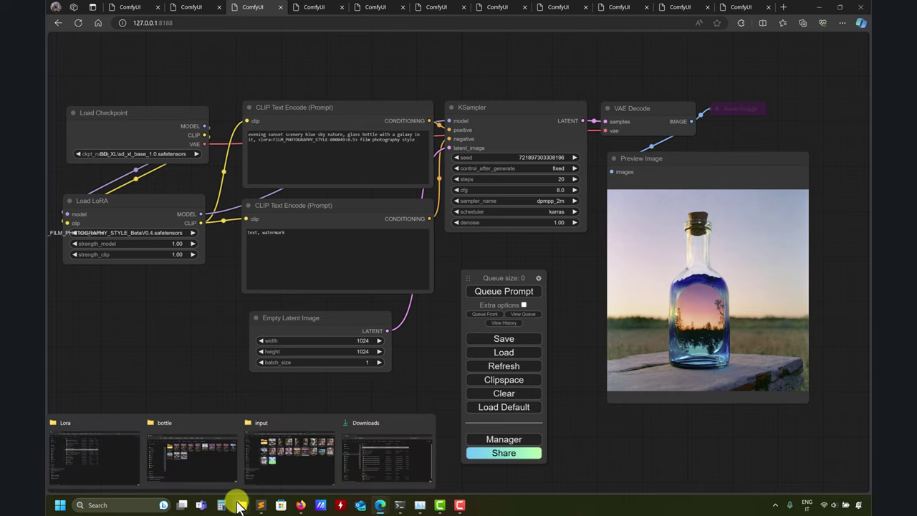
click(117, 457)
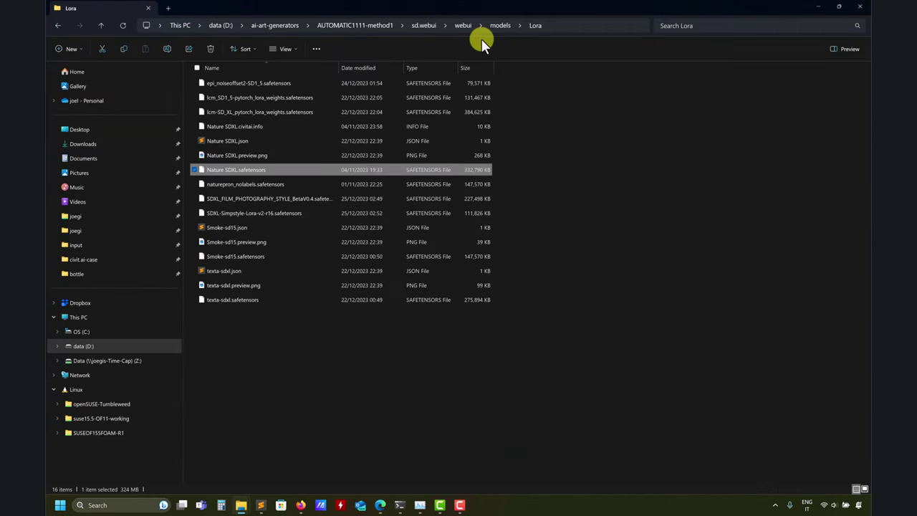
click(500, 27)
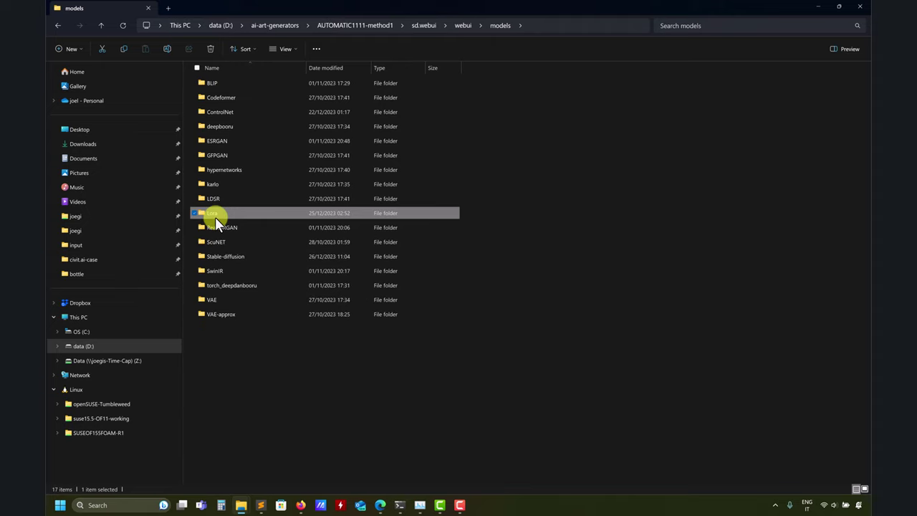
click(817, 8)
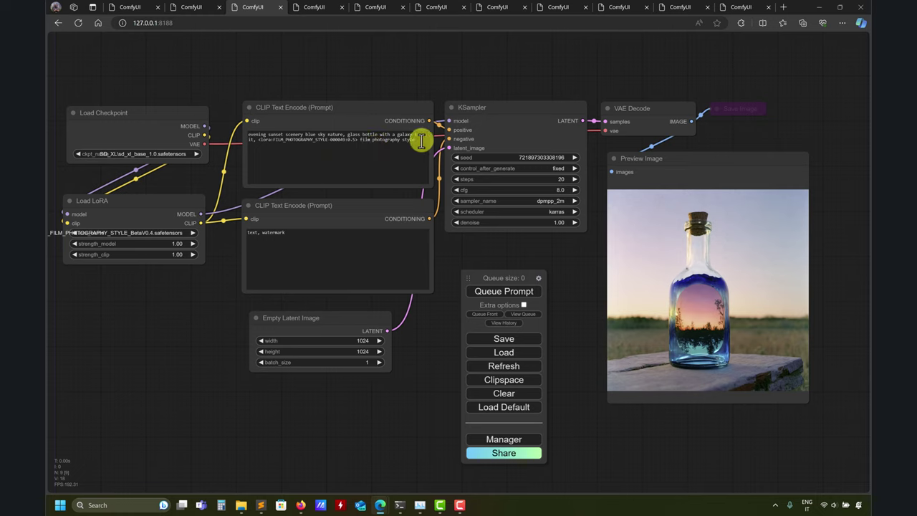
Copy the LoRA name FILM_PHOTOGRAPHY_STYLE from the lora tag in the positive prompt
drag(257, 139, 416, 140)
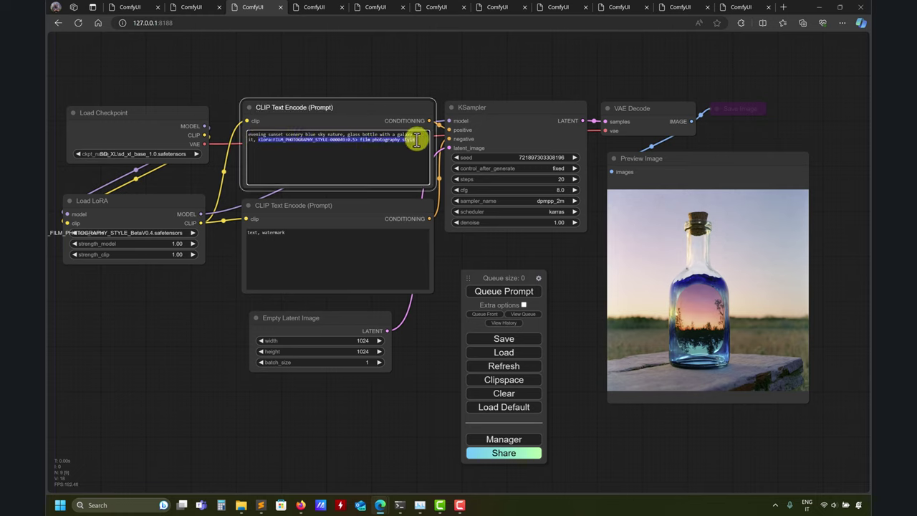
click(322, 140)
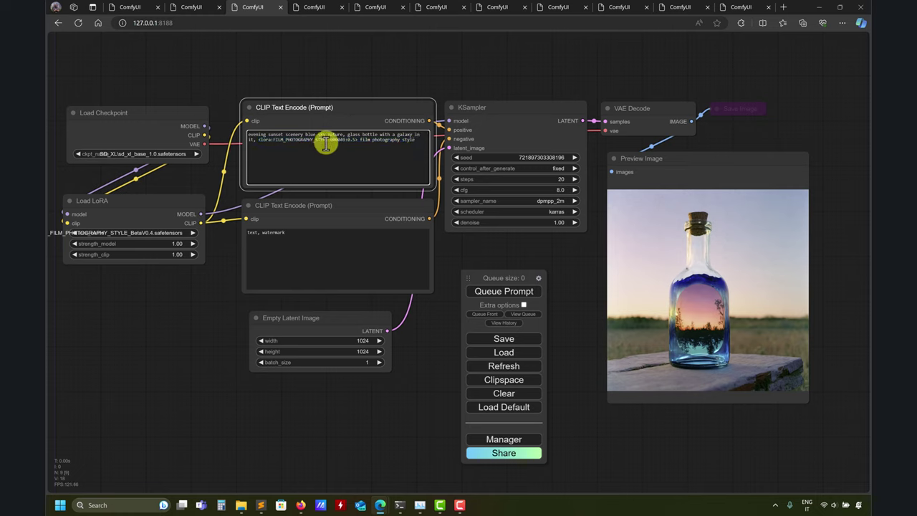
drag(329, 140, 273, 139)
key(ctrl+c)
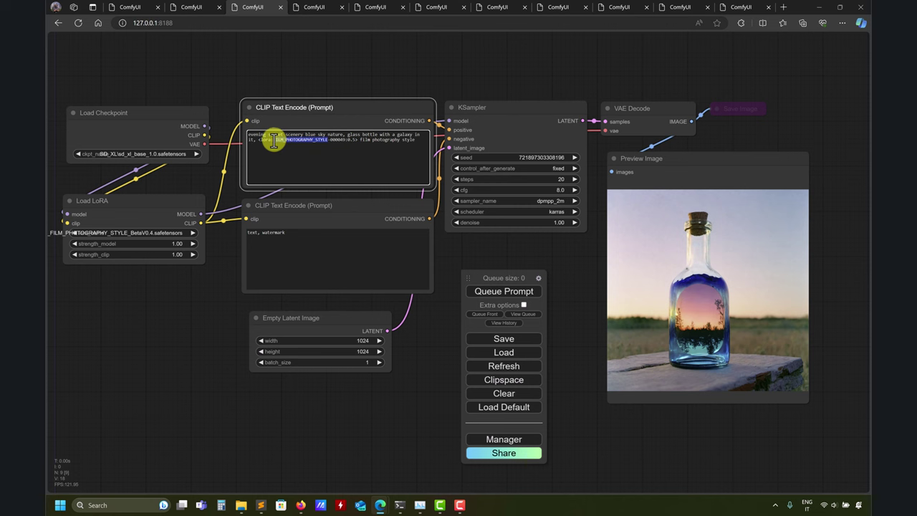
Switch to Civitai in Firefox and search its models for FILM_PHOTOGRAPHY_STYLE
mouse_move(303, 502)
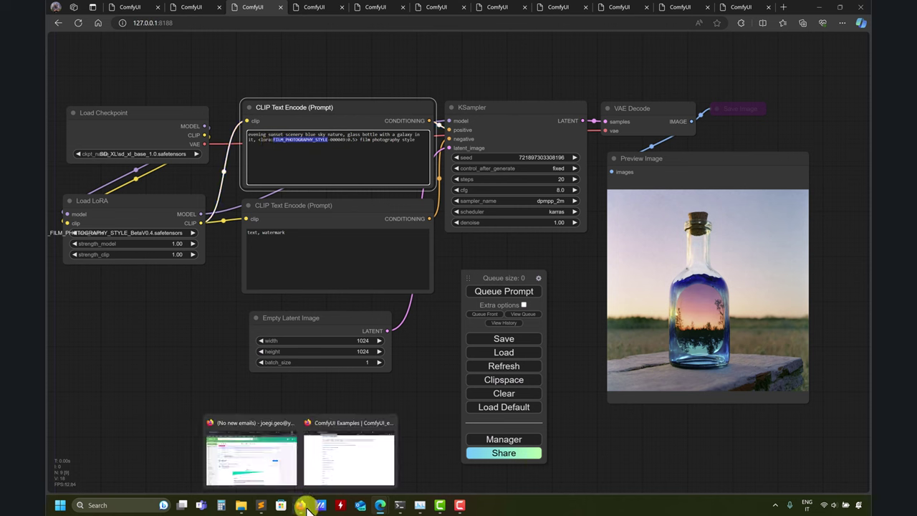
click(345, 458)
click(301, 10)
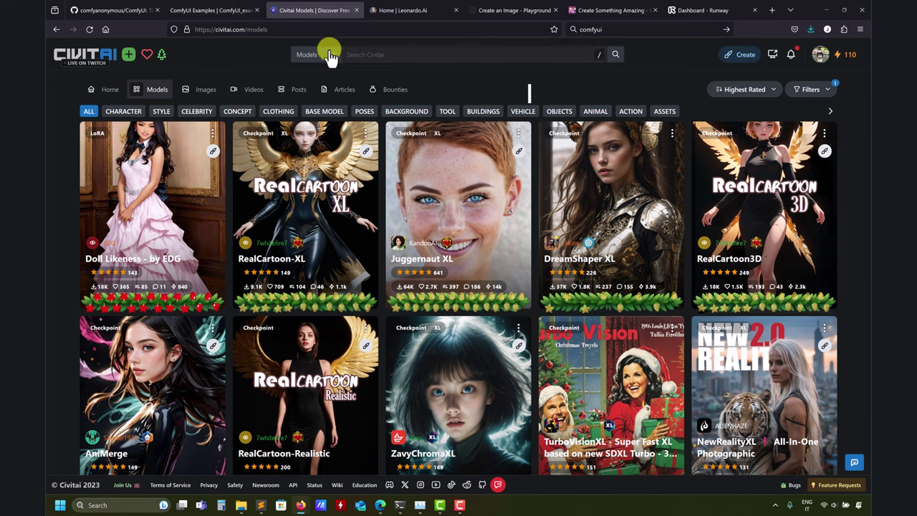
click(365, 58)
key(ctrl+v)
key(Return)
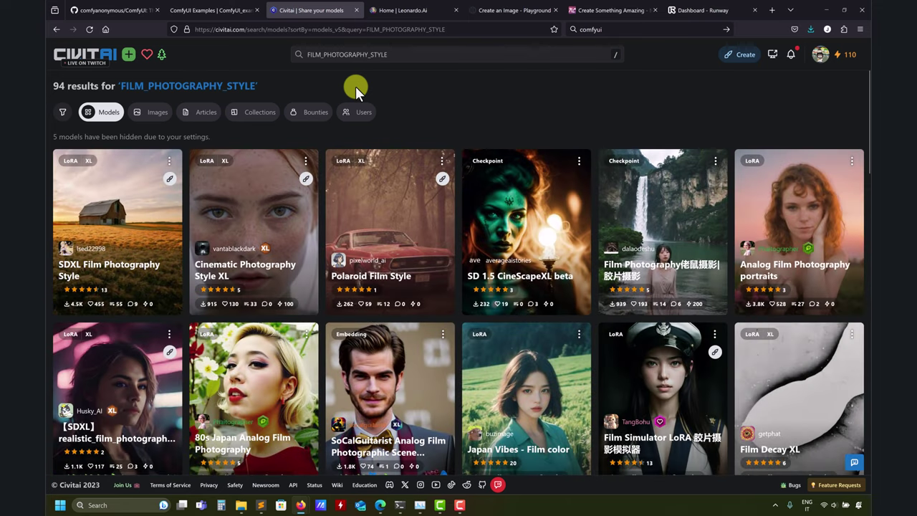
Check the SDXL Film Photography Style model's trigger words and its barn image's prompt, and return to the ComfyUI workflow
click(128, 195)
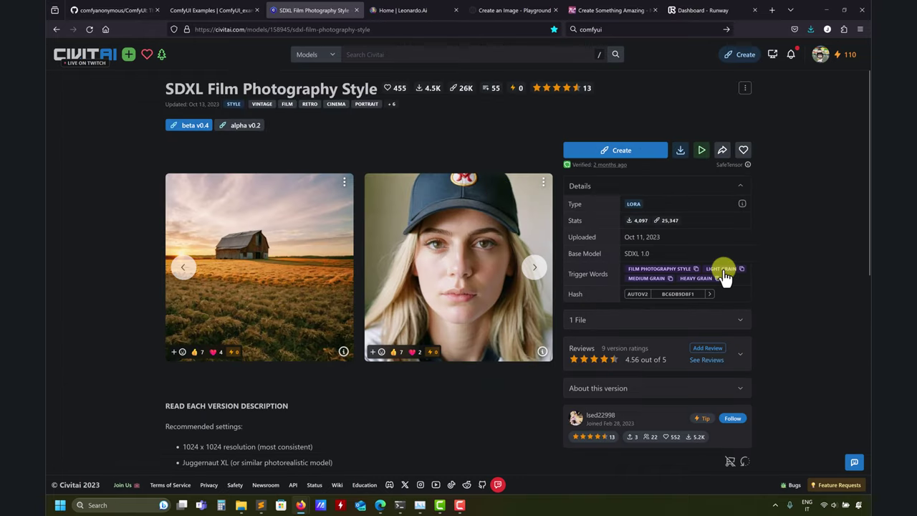
click(313, 242)
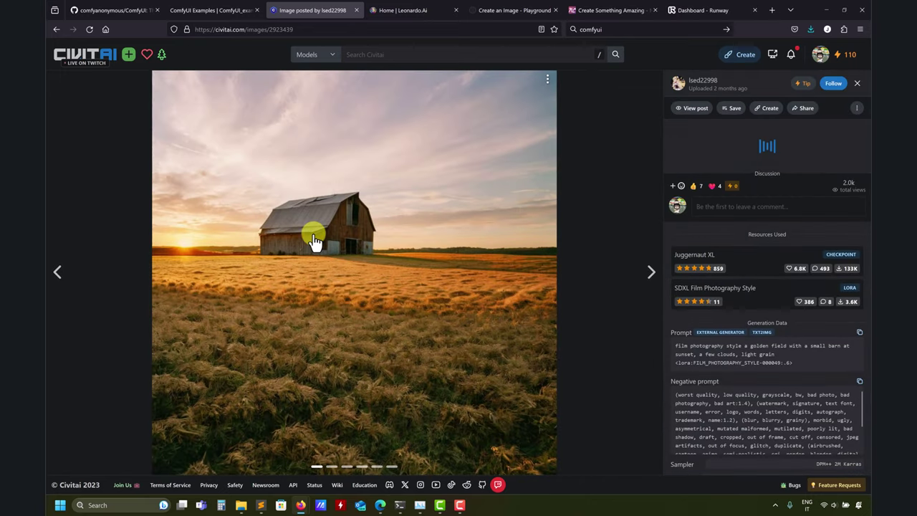
drag(797, 343, 708, 328)
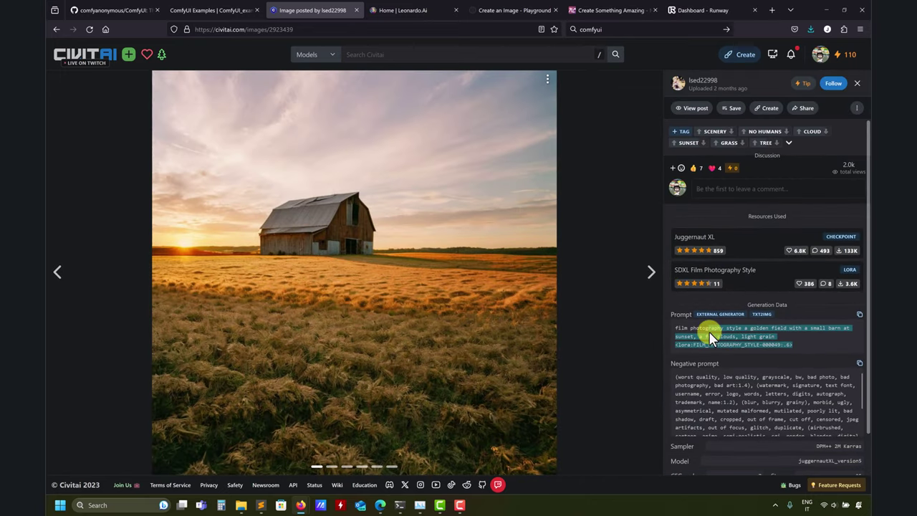
click(107, 201)
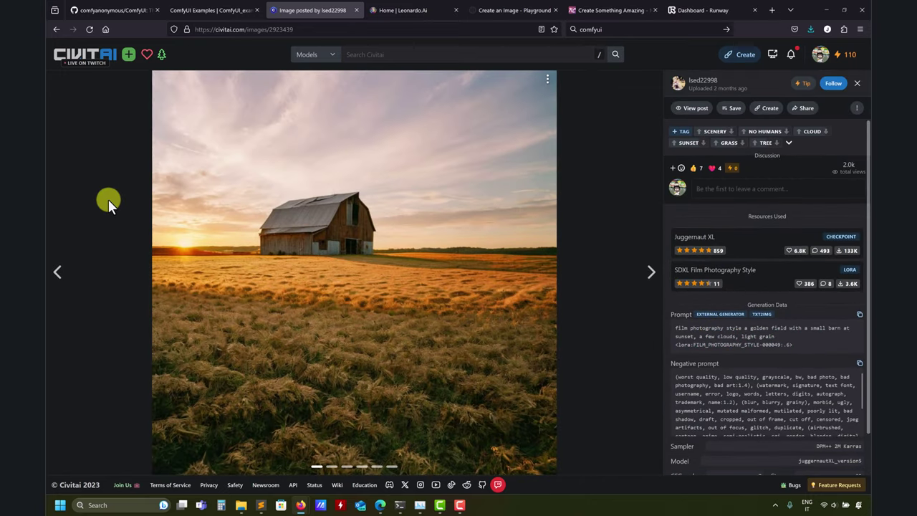
click(107, 54)
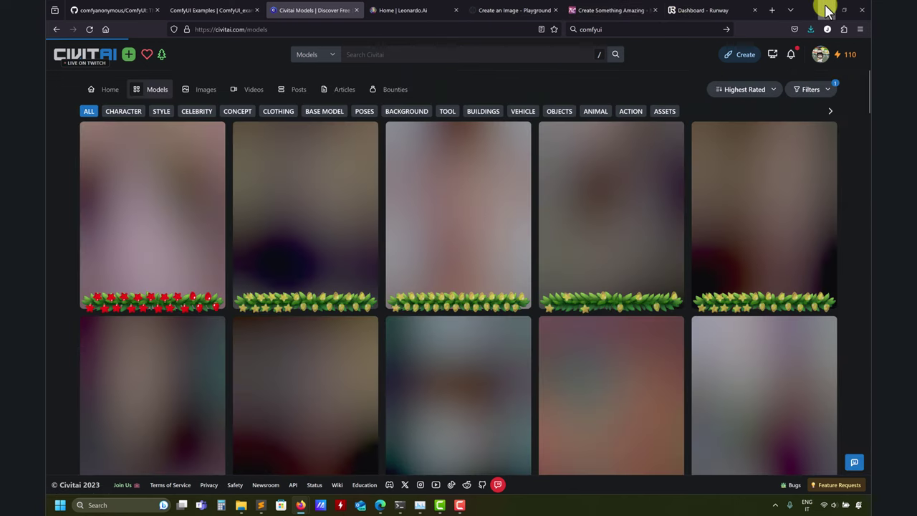
click(826, 10)
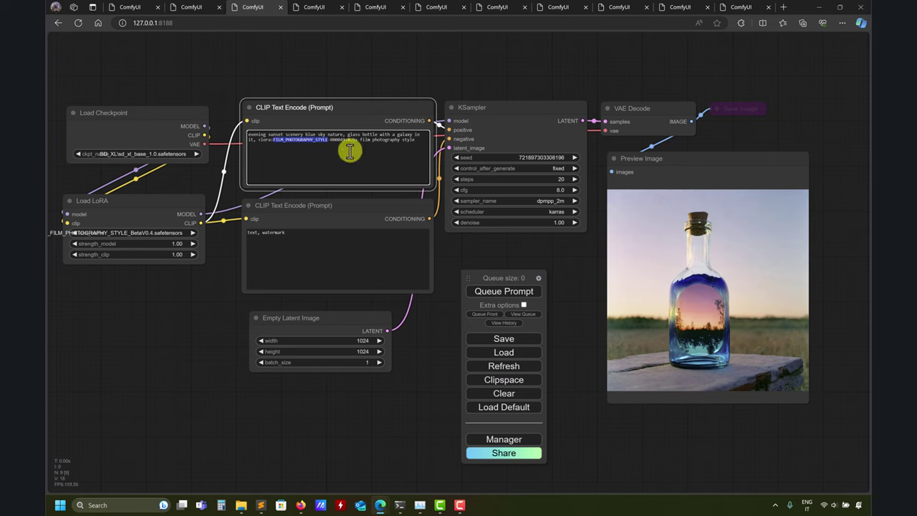
Open the workflow with two chained Load LoRA nodes and examine the Simpstyle lora tag in its positive prompt
click(311, 10)
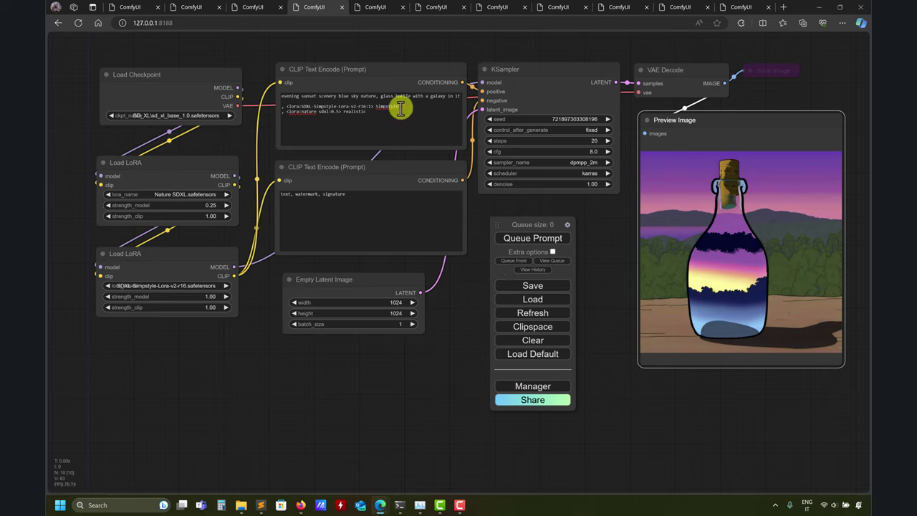
drag(400, 108, 280, 103)
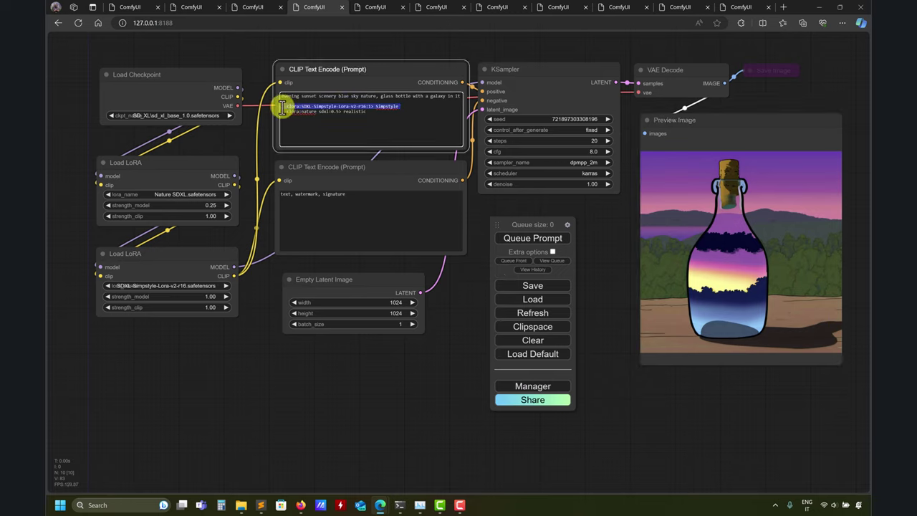
click(387, 115)
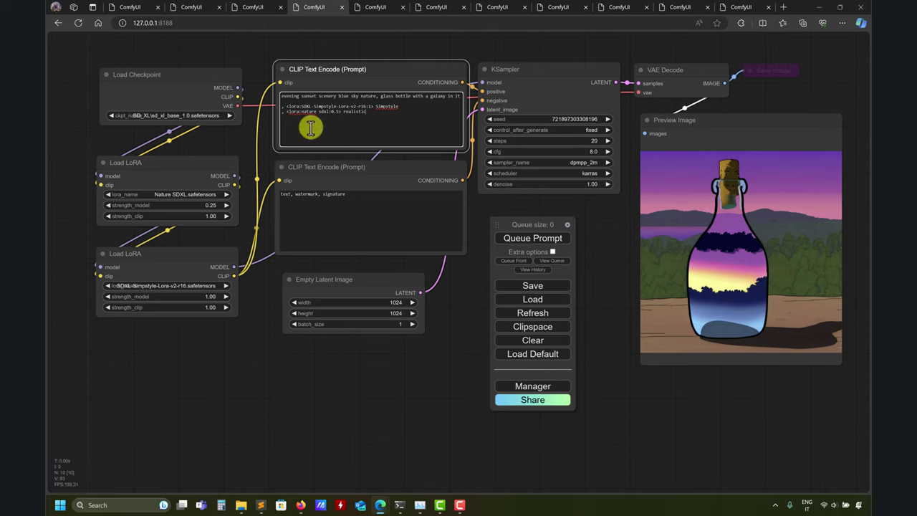
Examine the nature LoRA's weight in the positive prompt, and compare the LCM LoRA workflow with the base-only SDXL workflow
double_click(369, 106)
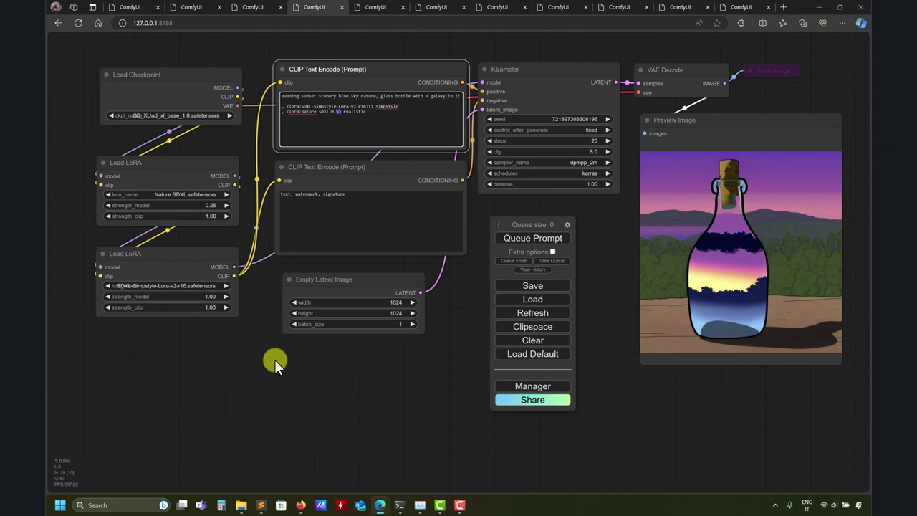
click(369, 6)
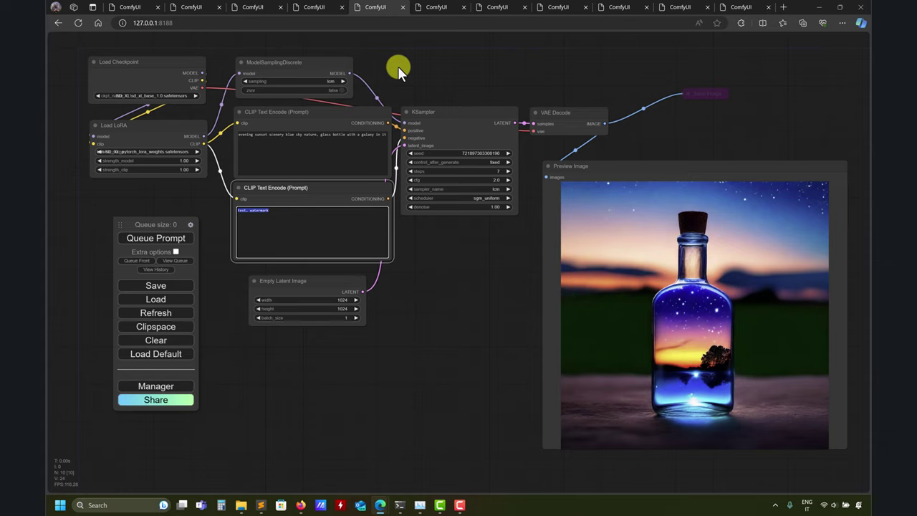
click(133, 7)
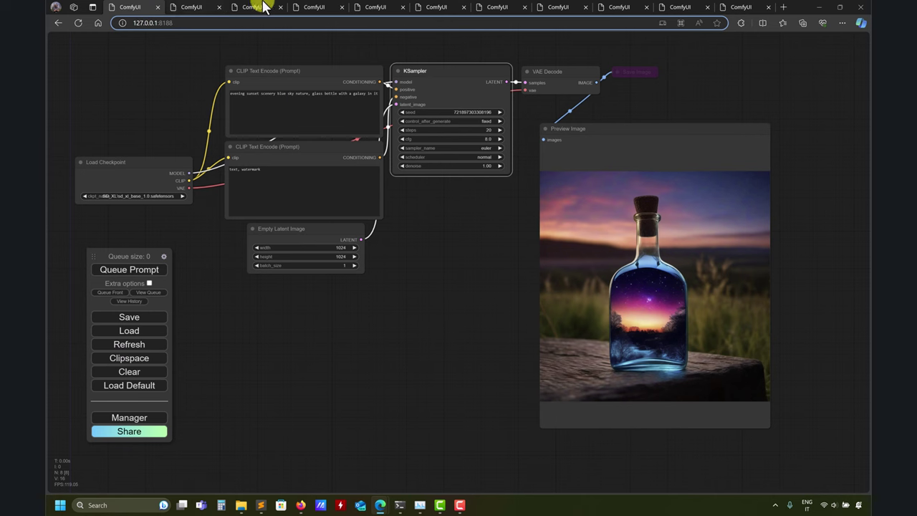
In the LCM workflow, widen the Load LoRA node to fit its full LoRA name and move it clear of the prompt nodes
click(372, 7)
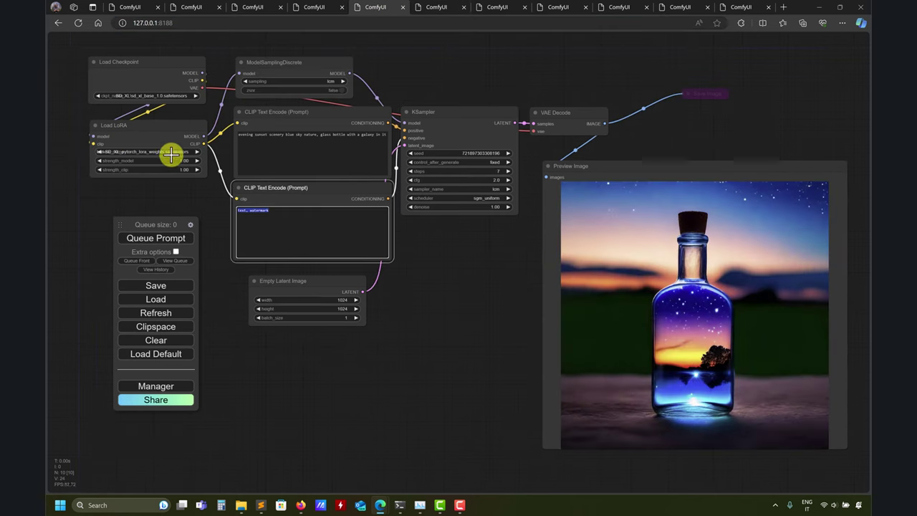
drag(203, 173, 238, 177)
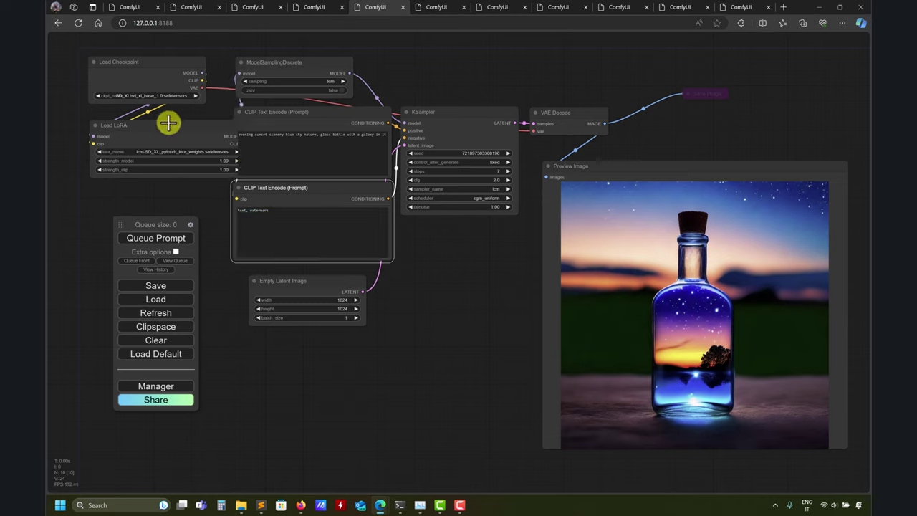
drag(167, 126, 135, 123)
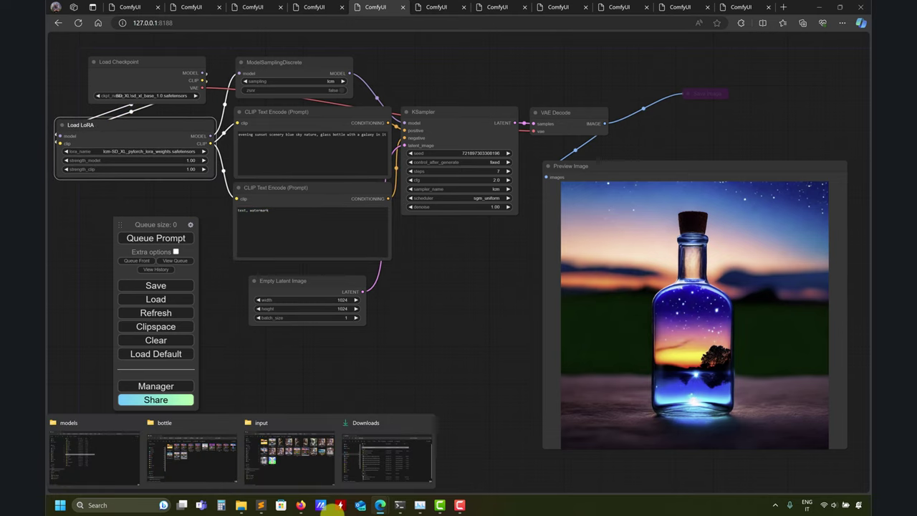
Switch to Firefox and open the LCM page from the ComfyUI Examples list
mouse_move(301, 504)
click(336, 462)
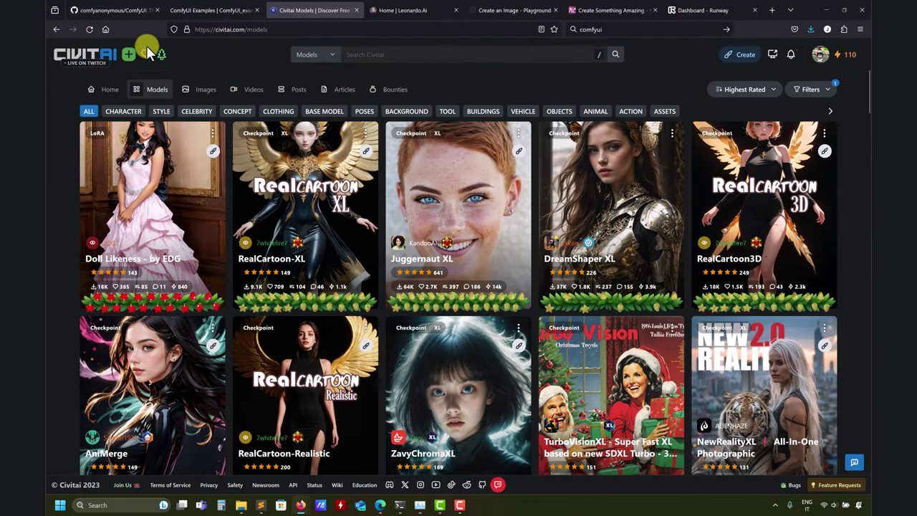
click(144, 11)
click(172, 11)
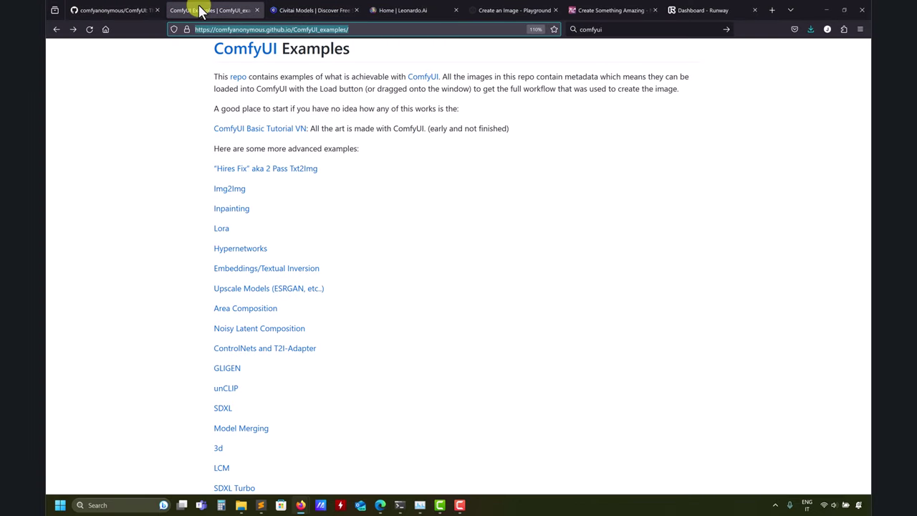
scroll(358, 296, down, 5)
click(223, 306)
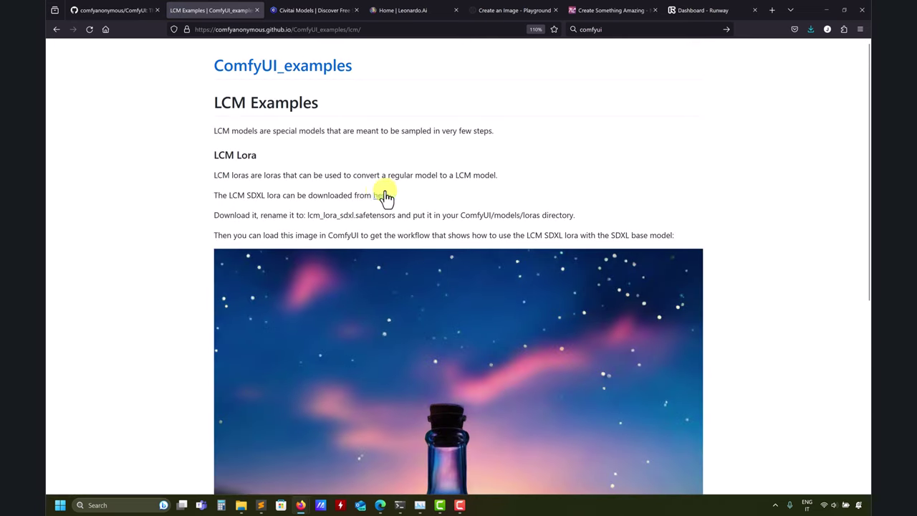
Follow the LCM SDXL LoRA download link to Hugging Face, read through its lcm-lora-sdxl model card, and return to ComfyUI
click(380, 198)
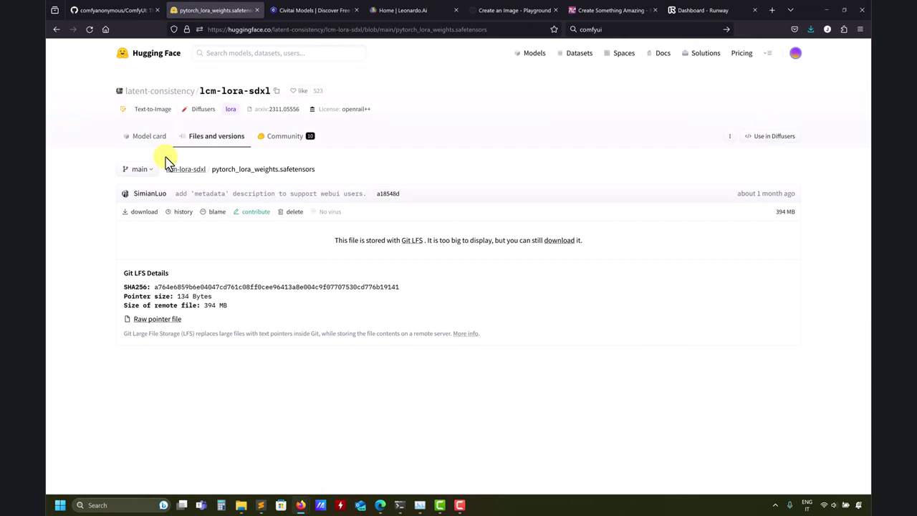
click(141, 144)
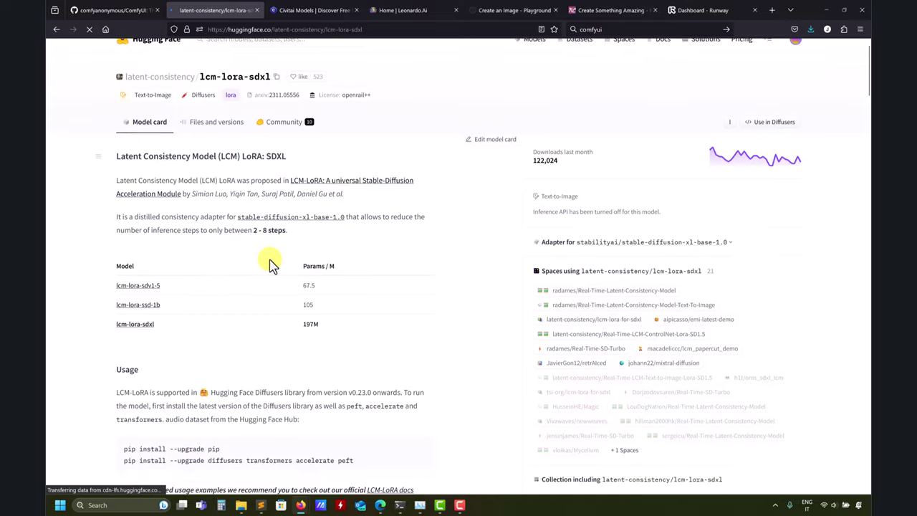
scroll(267, 262, down, 15)
scroll(453, 251, down, 12)
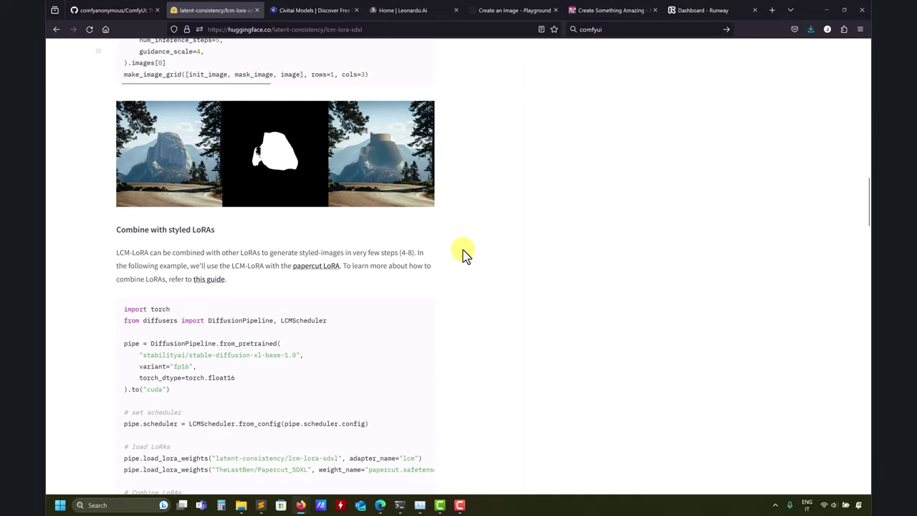
scroll(463, 256, up, 6)
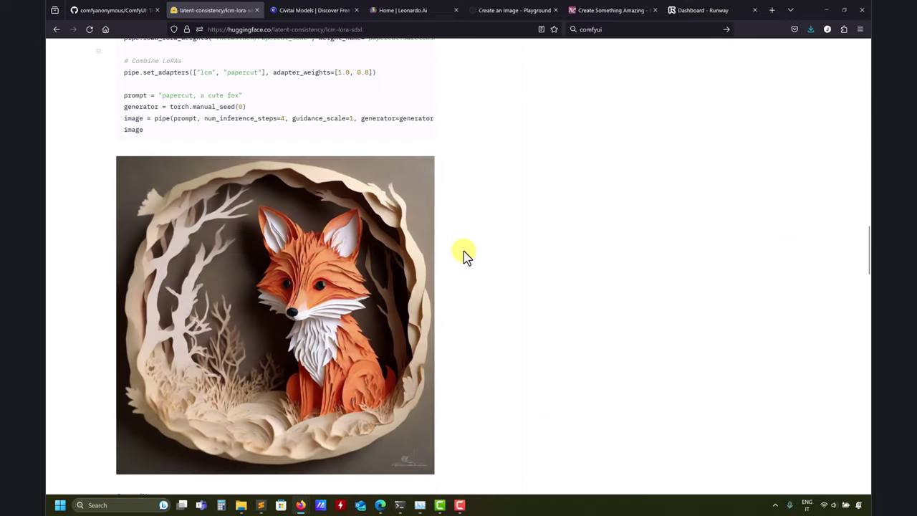
click(820, 9)
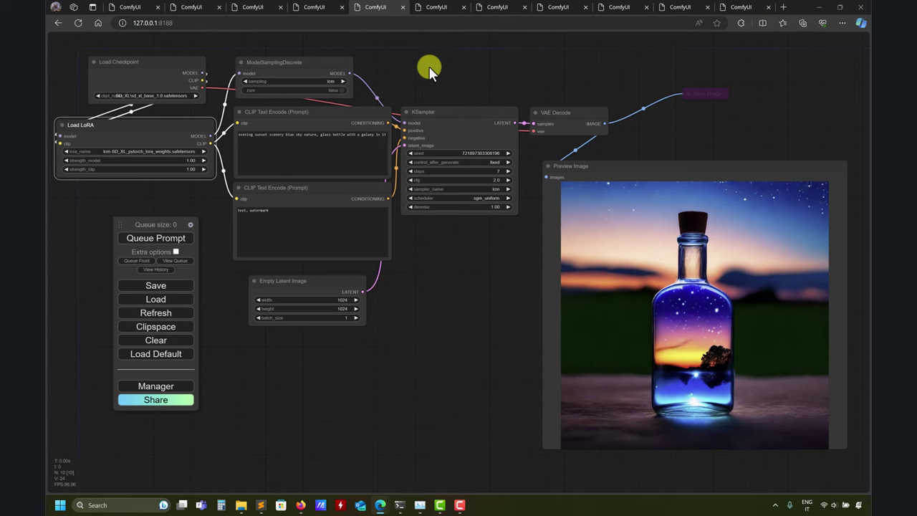
Compare the LCM workflow's LoRA and sampler settings with the base-plus-refiner workflow and the two-LoRA workflow
drag(428, 66, 454, 70)
click(210, 8)
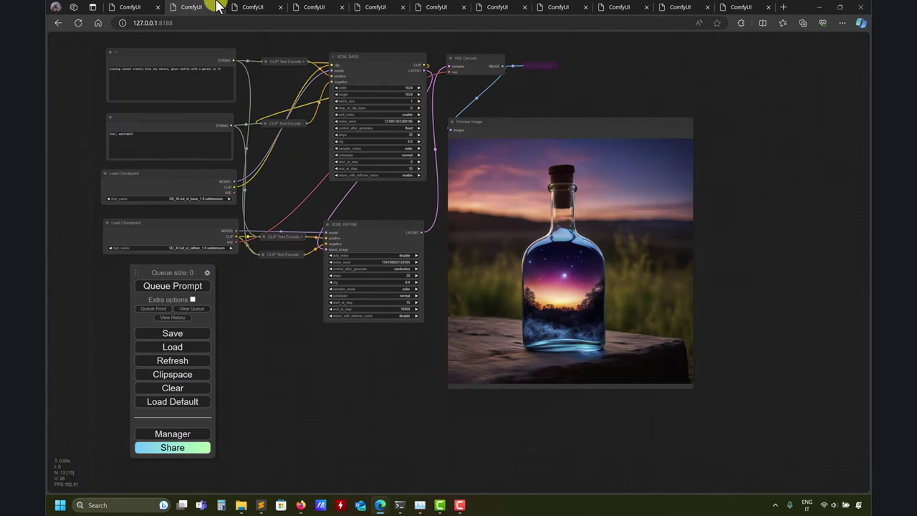
click(385, 10)
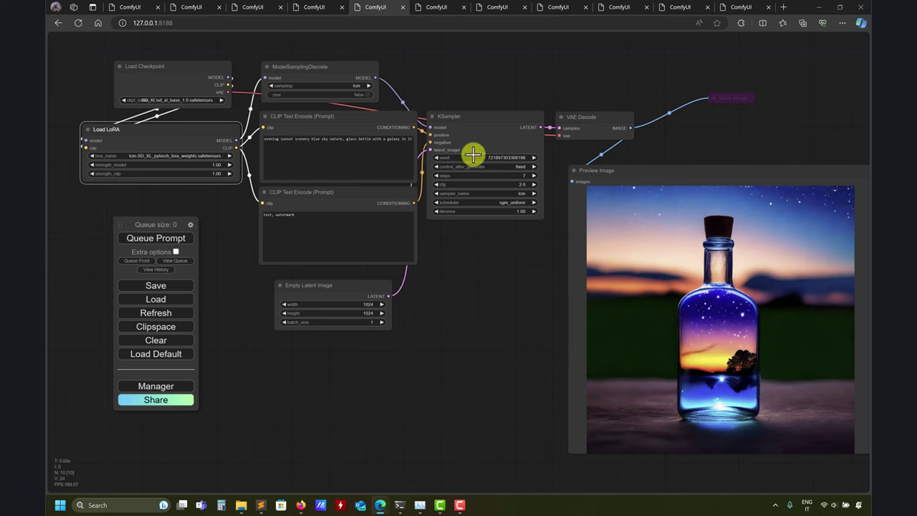
click(473, 56)
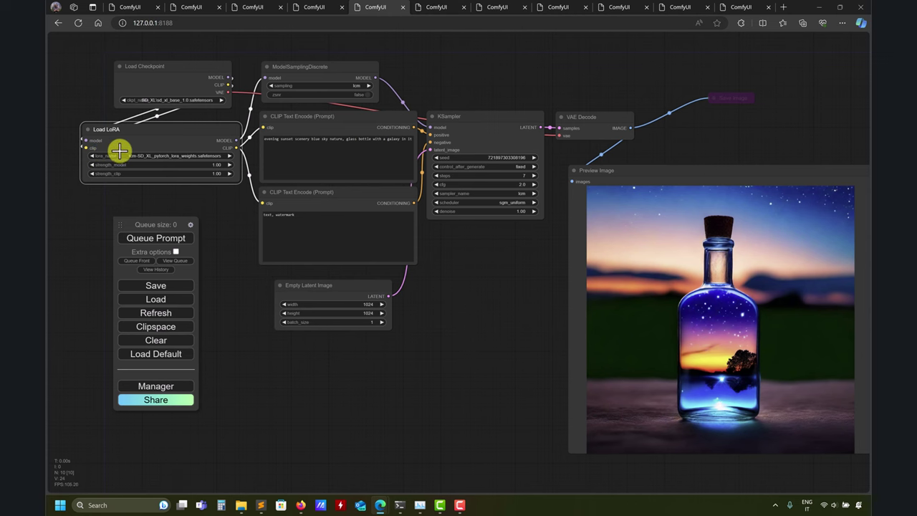
click(322, 6)
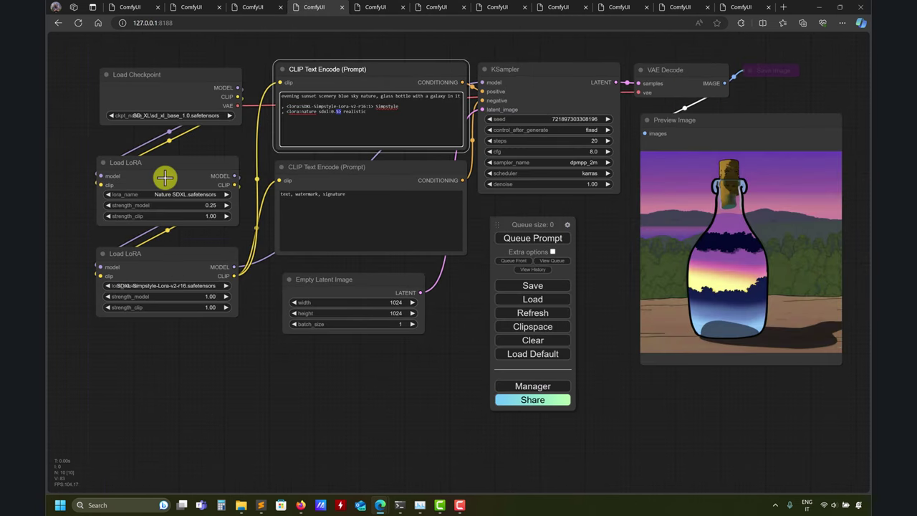
click(374, 6)
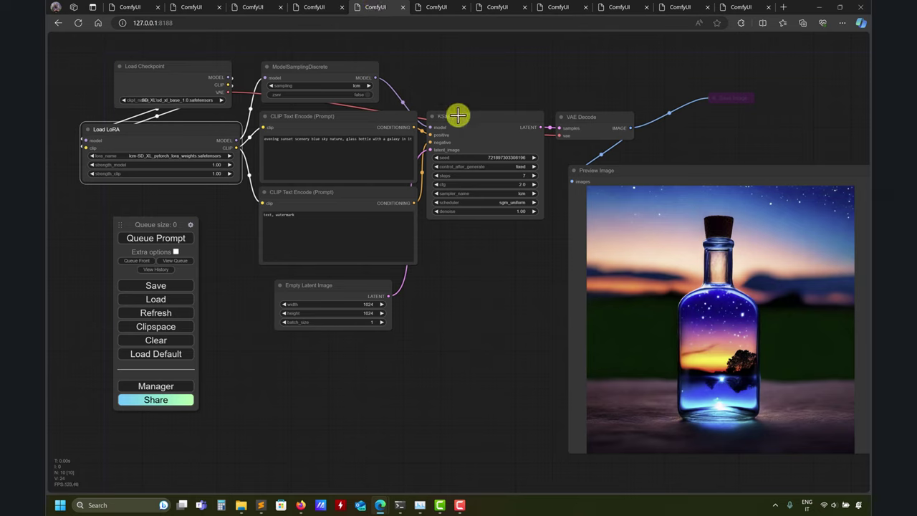
Reposition the ModelSamplingDiscrete node just above the positive prompt, checking the two-LoRA workflow for comparison along the way
drag(299, 68, 305, 45)
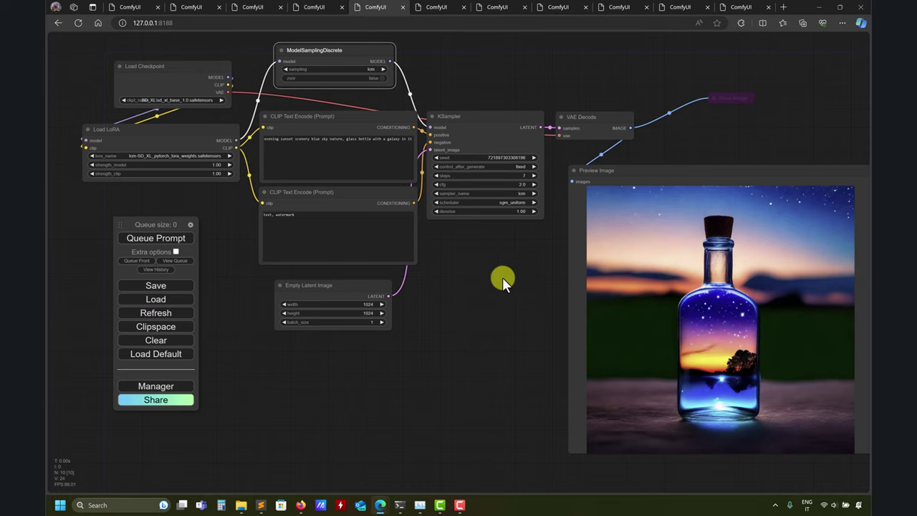
click(316, 7)
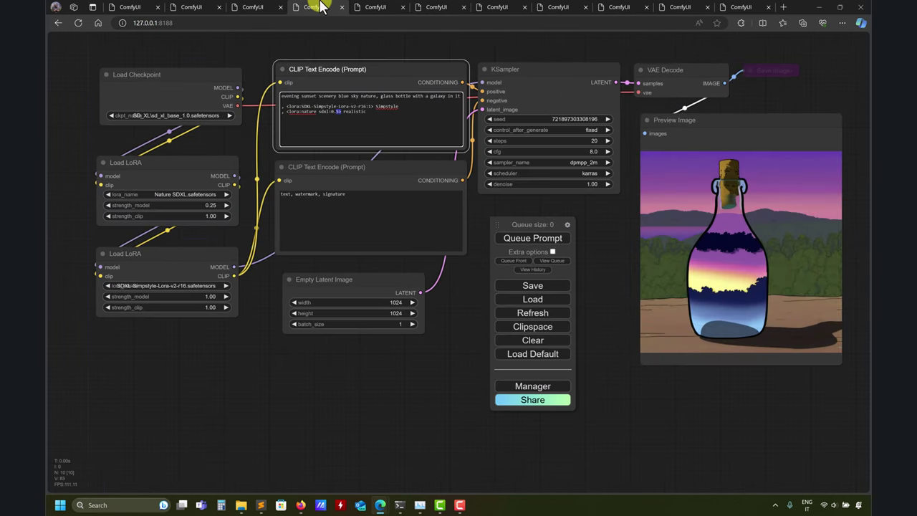
click(369, 7)
drag(348, 55, 342, 69)
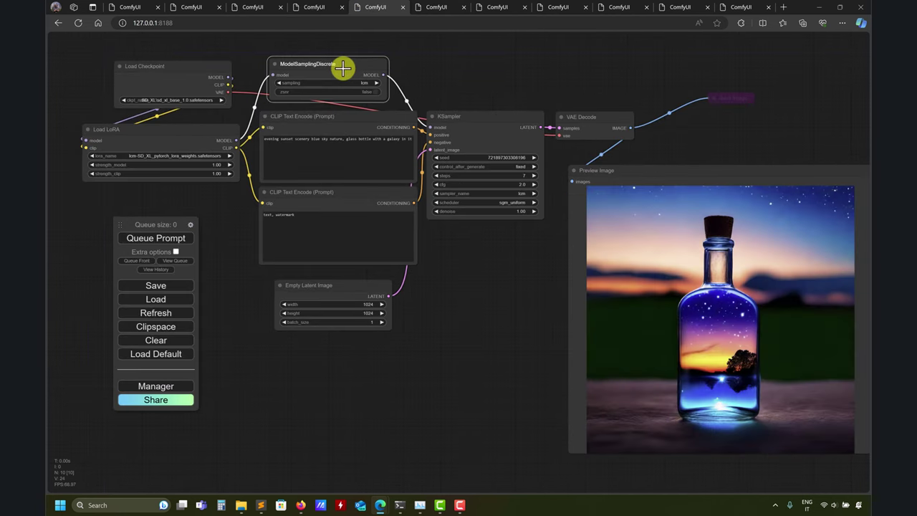
Open the SDXL Turbo workflow, append ", moon" to its positive prompt and queue the generation
click(428, 7)
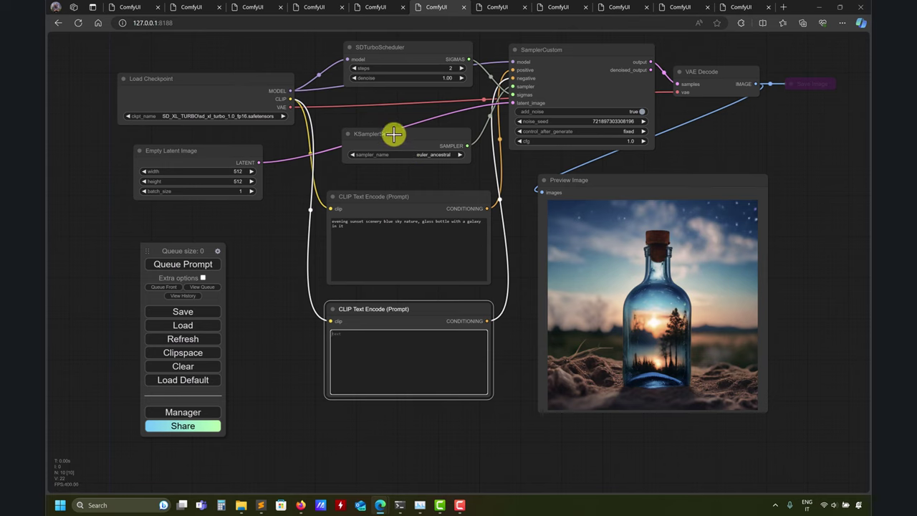
drag(393, 134, 389, 131)
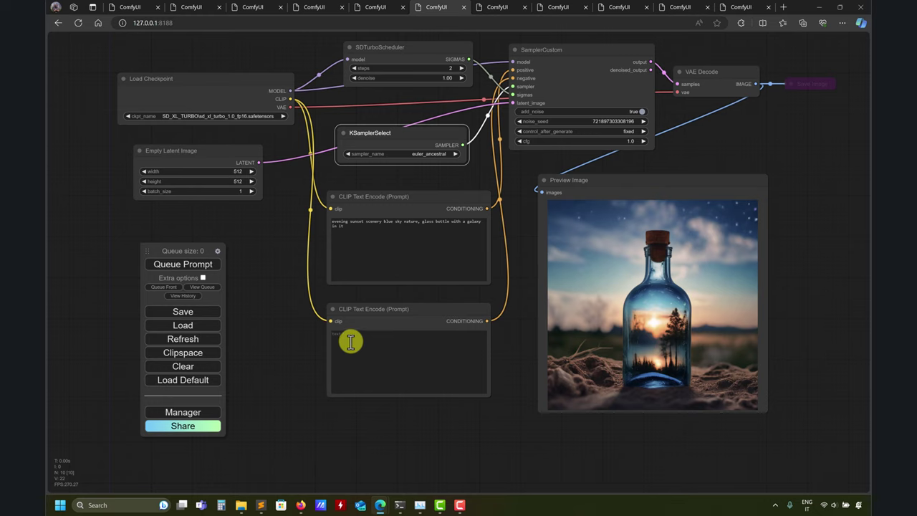
click(367, 230)
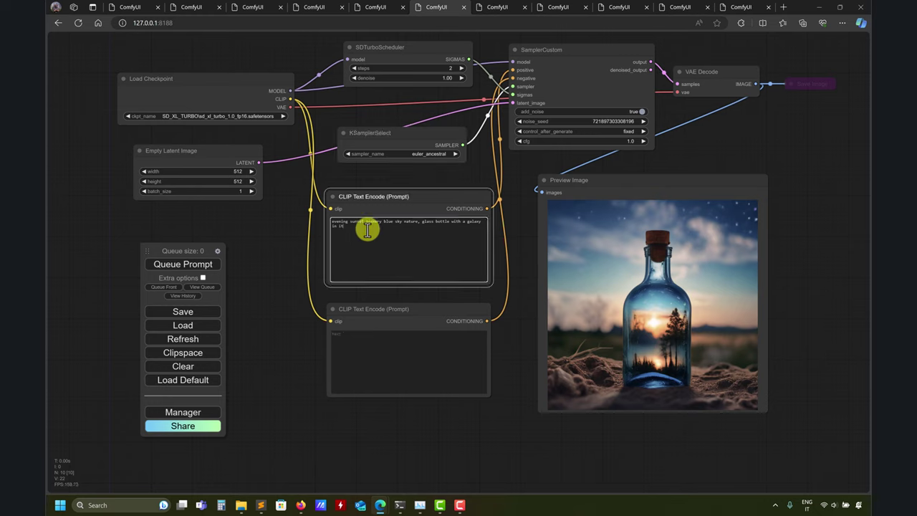
text(, moon)
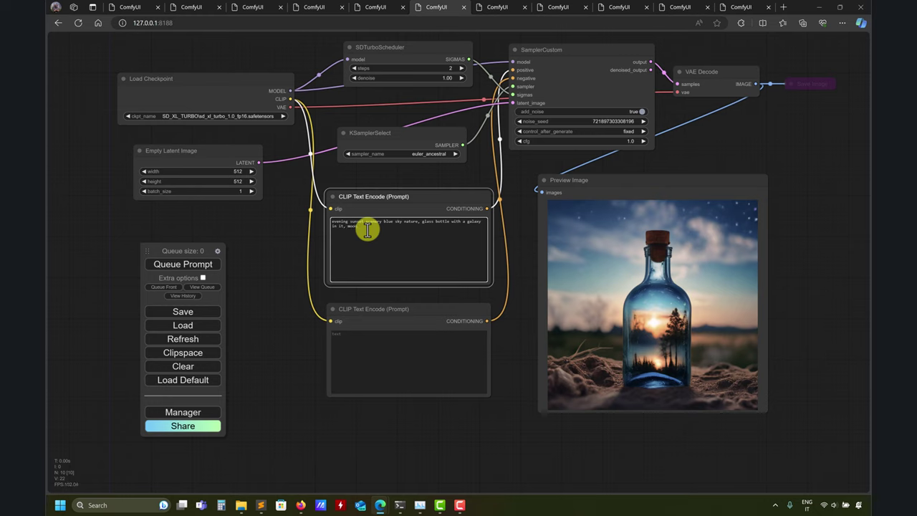
click(189, 266)
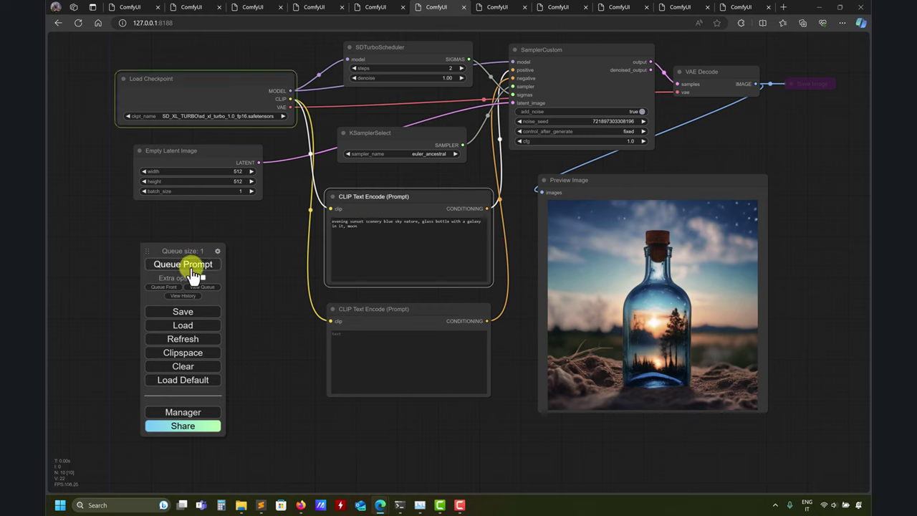
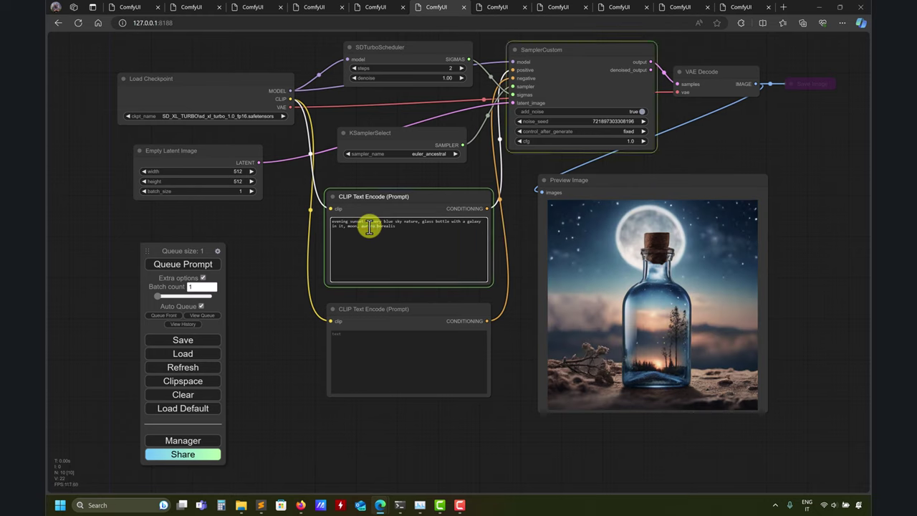
With auto queue running, extend the positive prompt with ", aurora borealis, man looking at the moon"
text(, moon, aurora borealis)
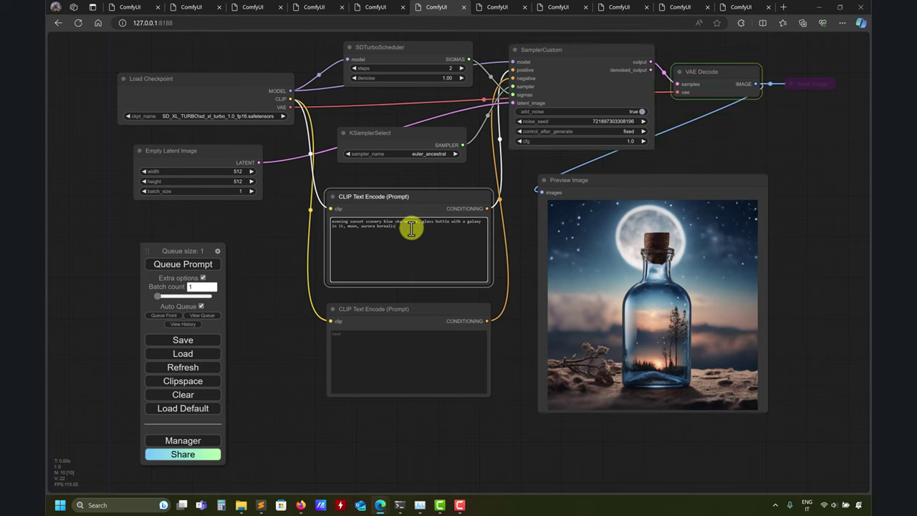
text(, man looking at the moo)
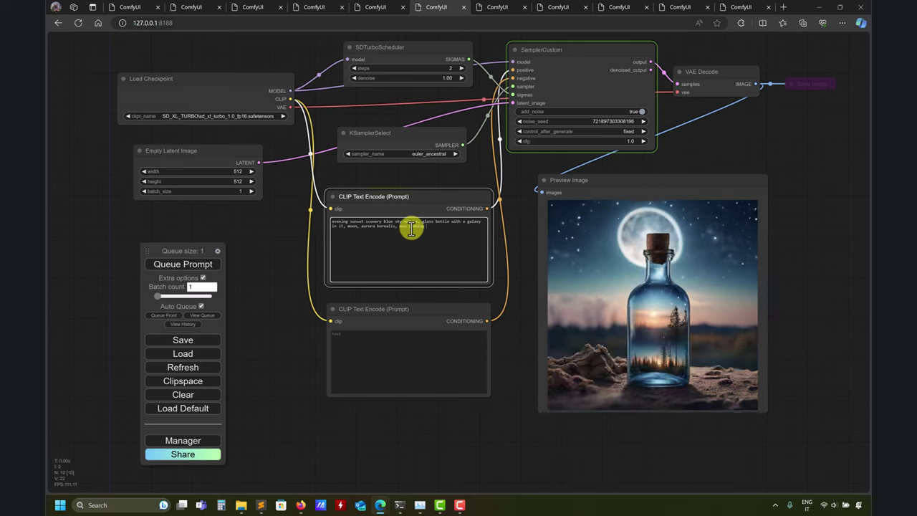
text(n)
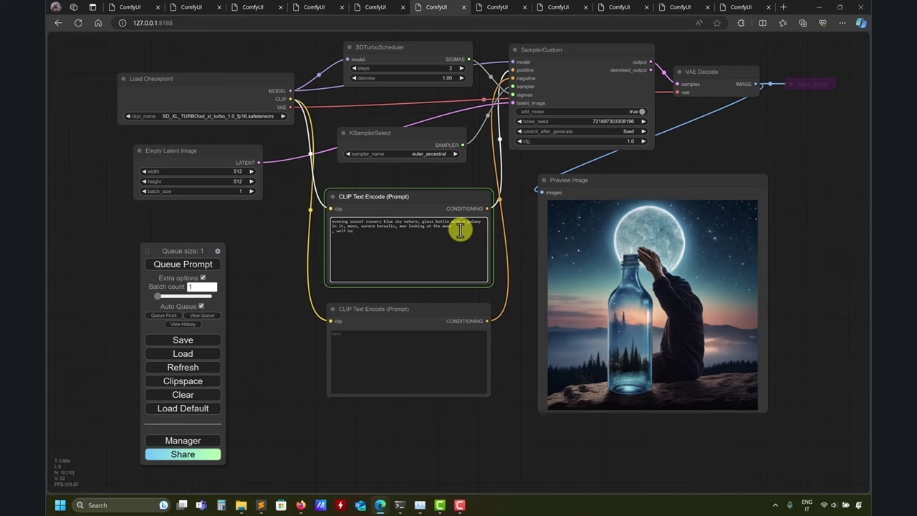
Add ", wolf next ot man, rain" to the end of the positive prompt, and delete the phrase "next ot man" from it
text(xt t)
text( ot man)
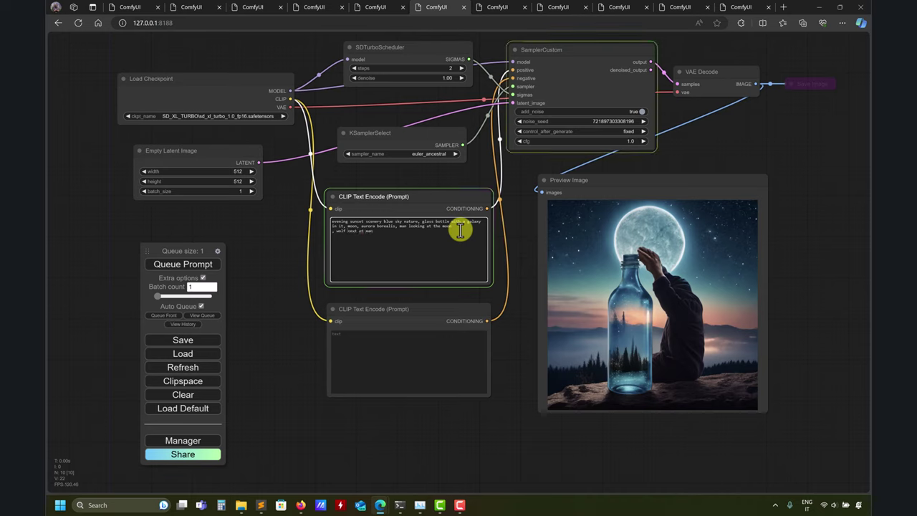
text(, rain)
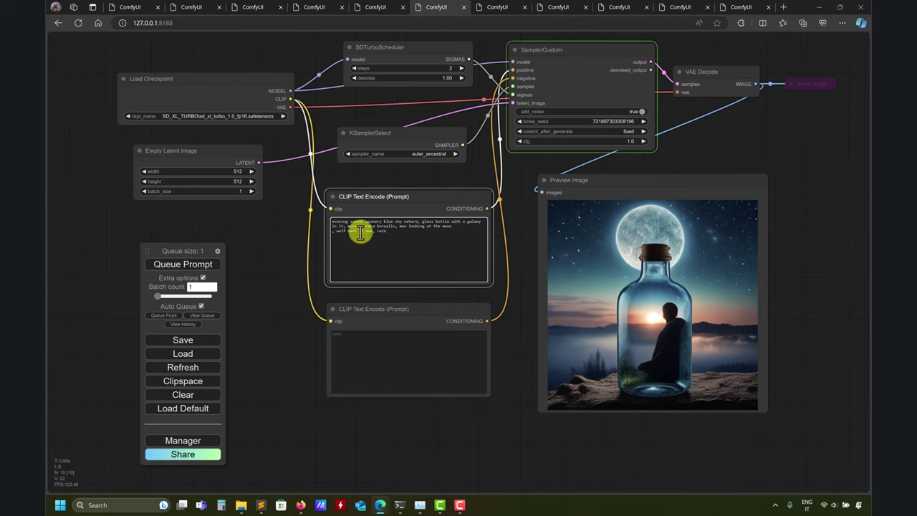
drag(372, 230, 347, 230)
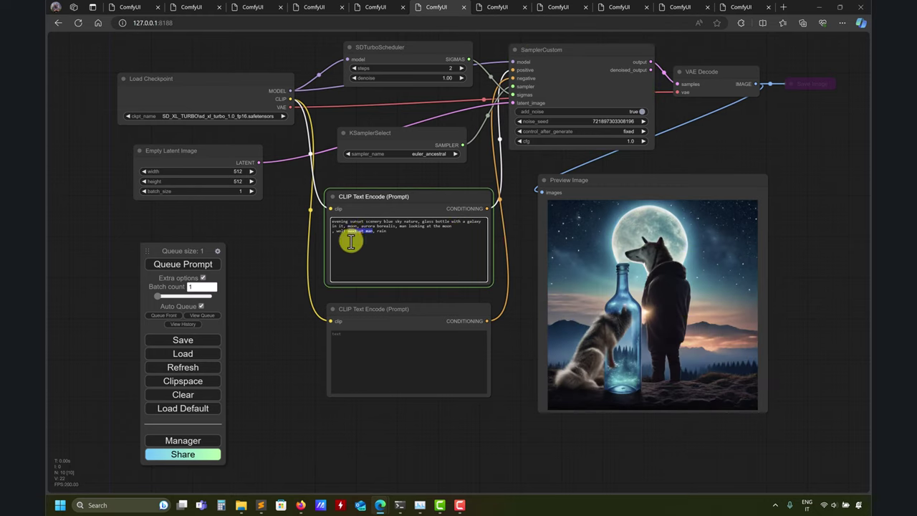
key(BackSpace)
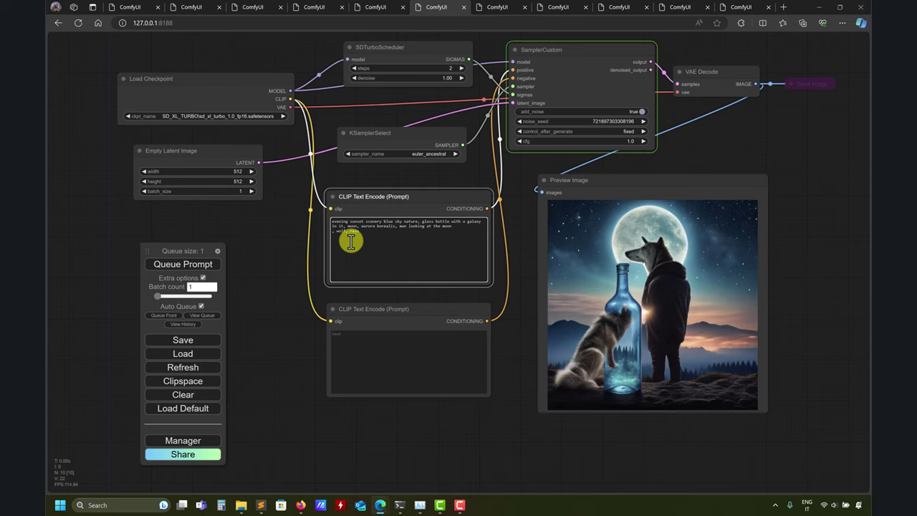
Add "train in the sky" after "rain," in the positive prompt, and delete everything that follows "moon,"
text(rain, tra)
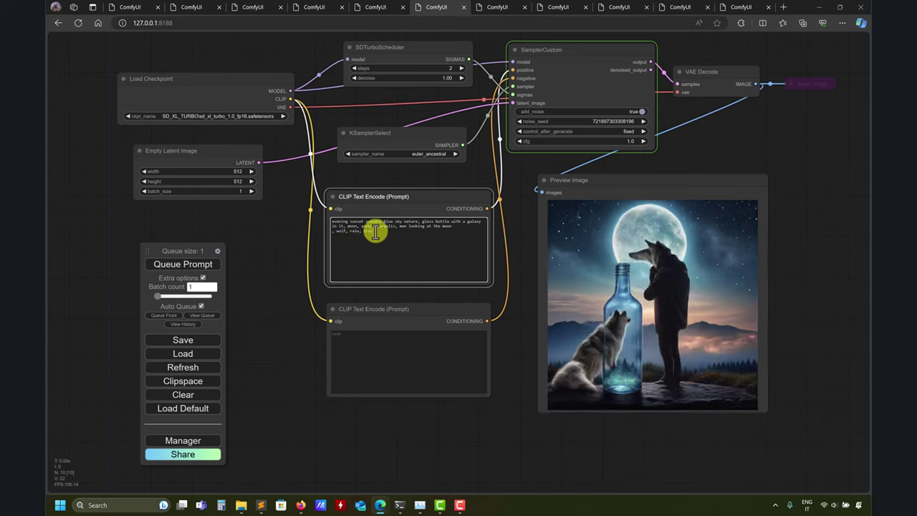
text( sky)
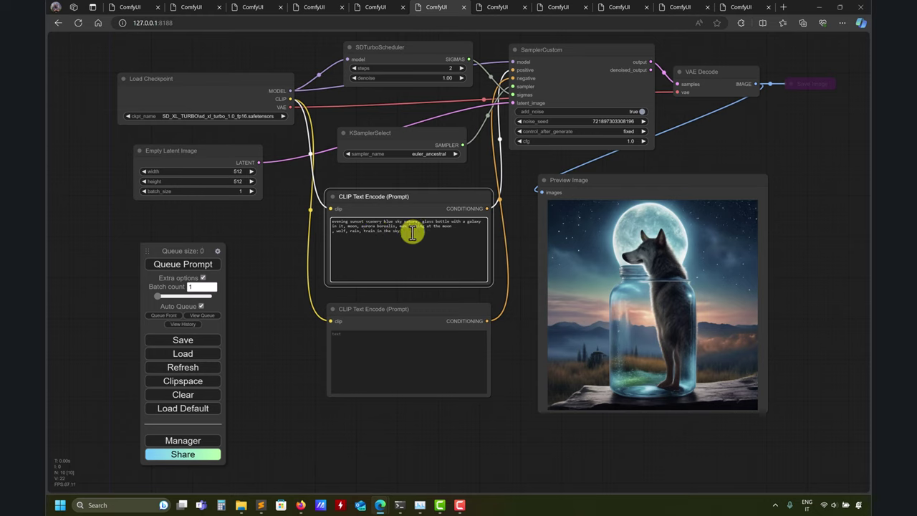
drag(411, 230, 364, 225)
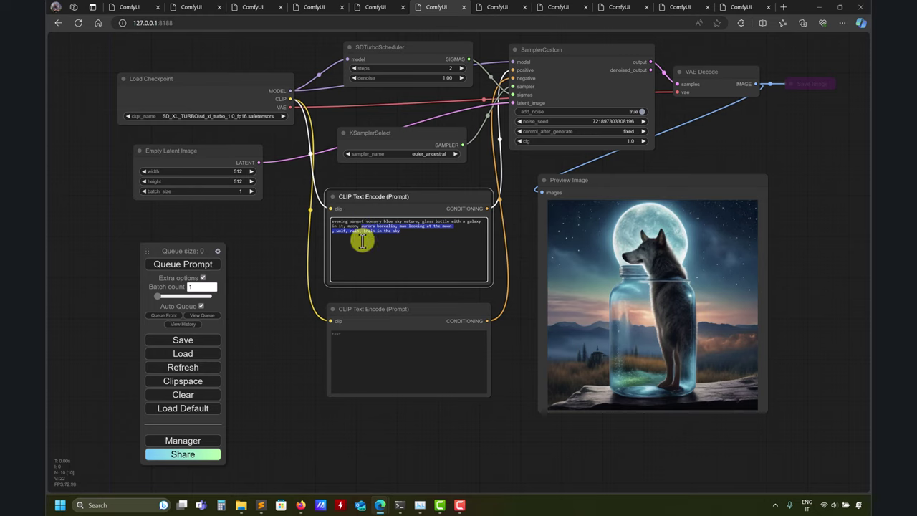
key(BackSpace)
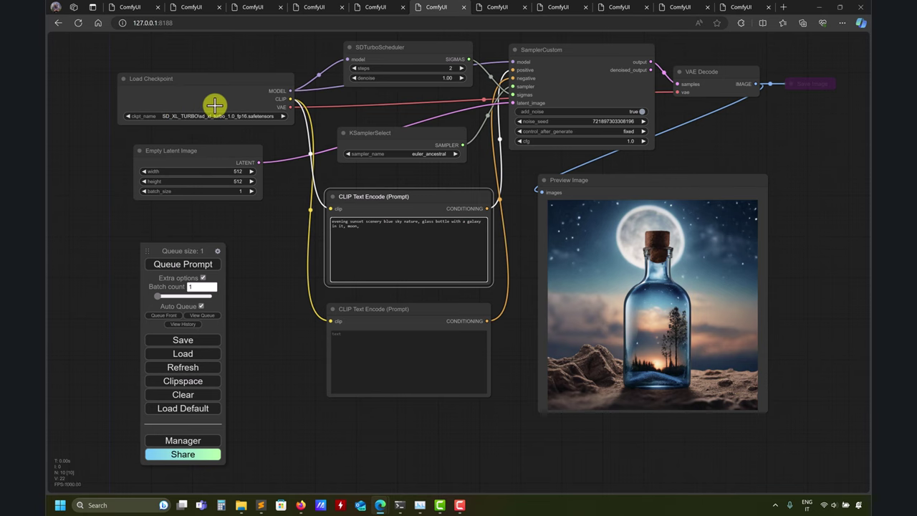
Open the DreamShaper Turbo workflow, and switch to Firefox to open the DreamShaper XL model page on Civitai
click(498, 7)
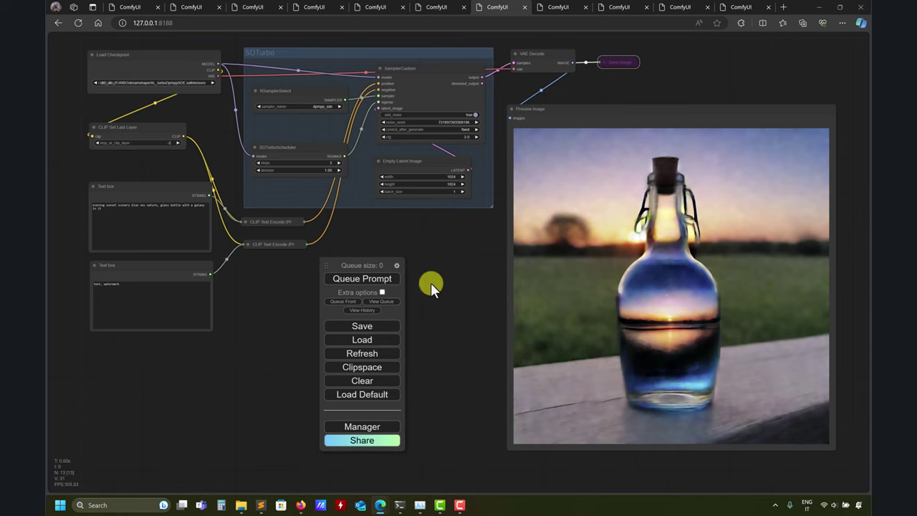
mouse_move(301, 505)
click(359, 476)
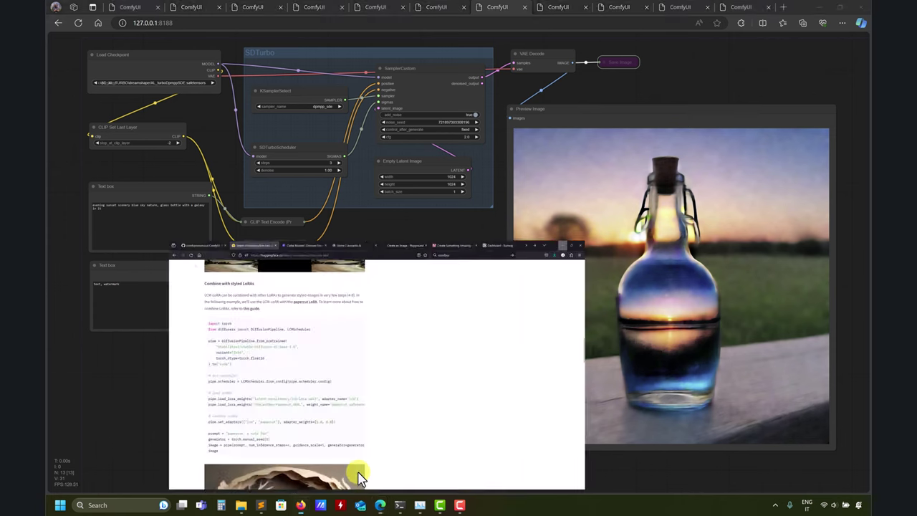
click(303, 10)
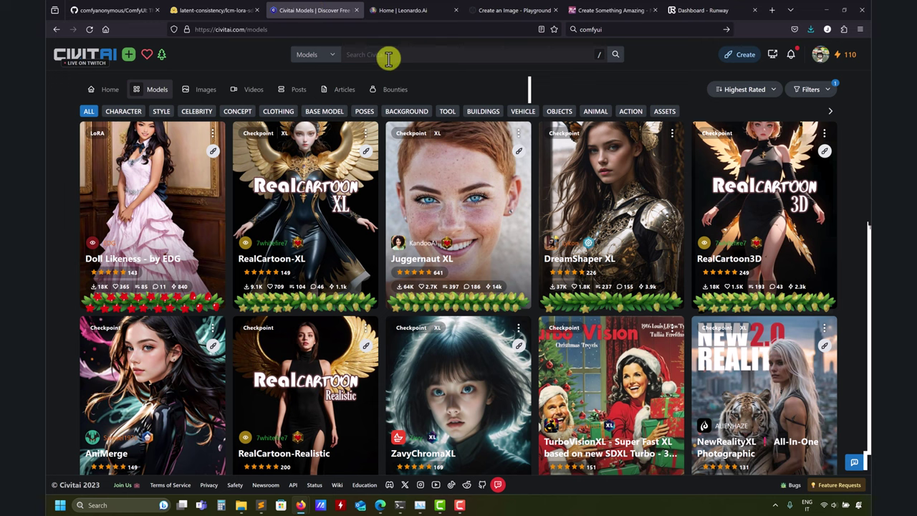
click(610, 177)
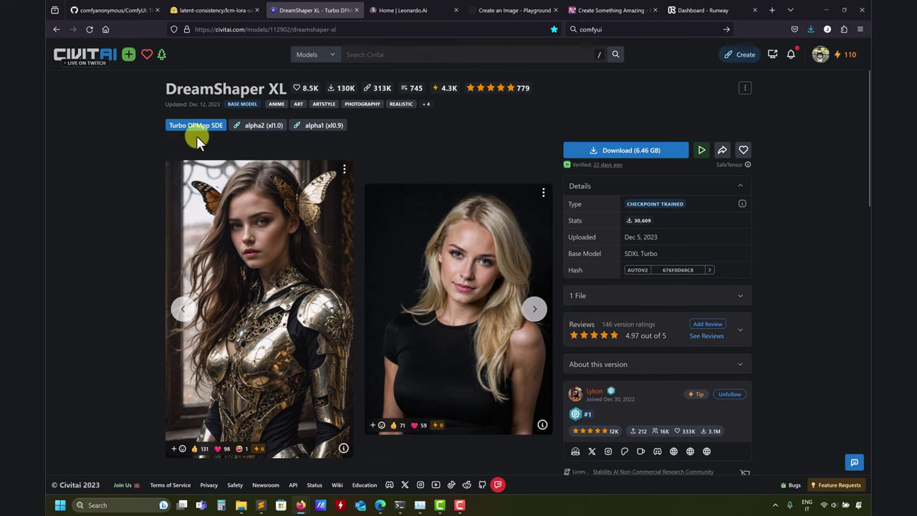
Read the recommended CFG scale, sampling steps and sampler in the model's Turbo description, and return to ComfyUI
scroll(77, 203, down, 4)
click(187, 338)
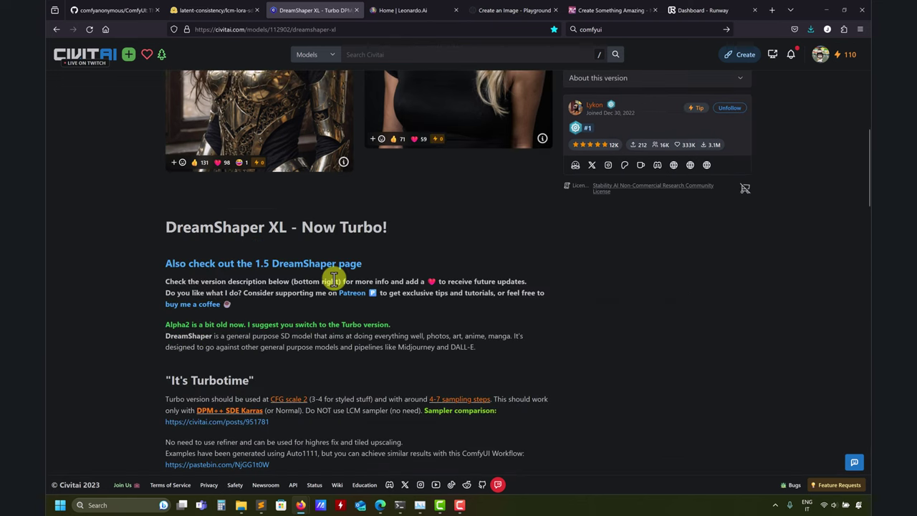
scroll(333, 279, down, 4)
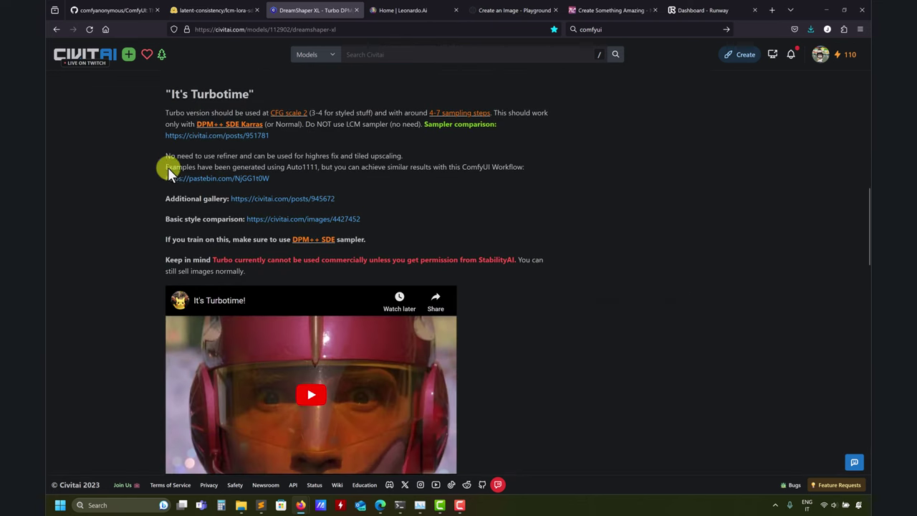
scroll(459, 205, up, 2)
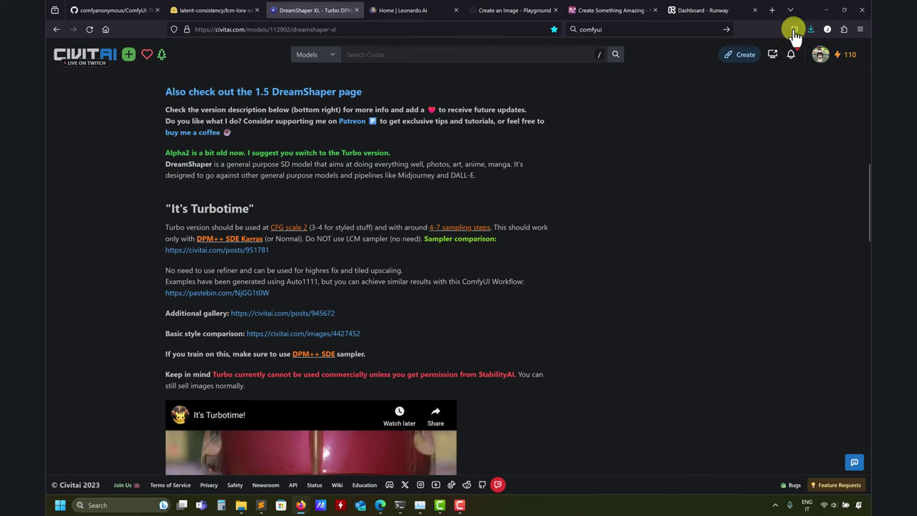
click(825, 9)
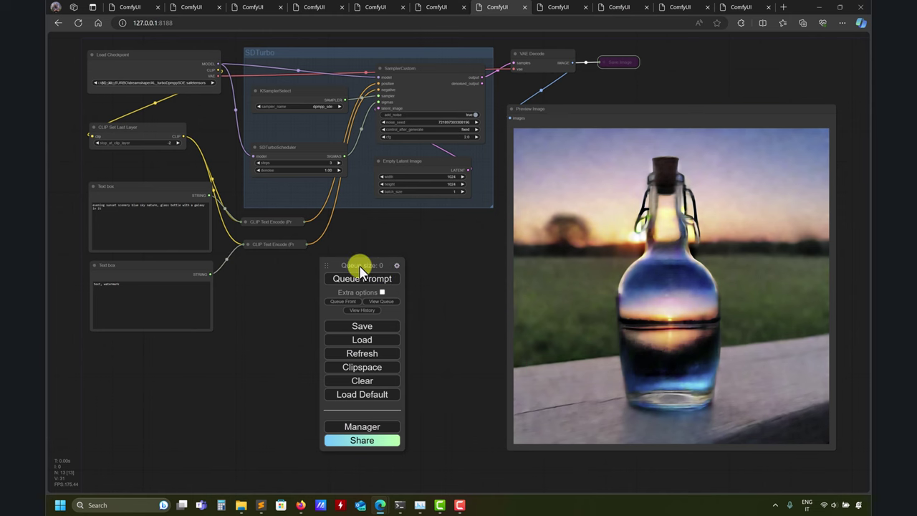
Compare the plain SDXL Turbo, DreamShaper Turbo and image upscaling workflows, ending on the DreamShaper Turbo one
click(441, 7)
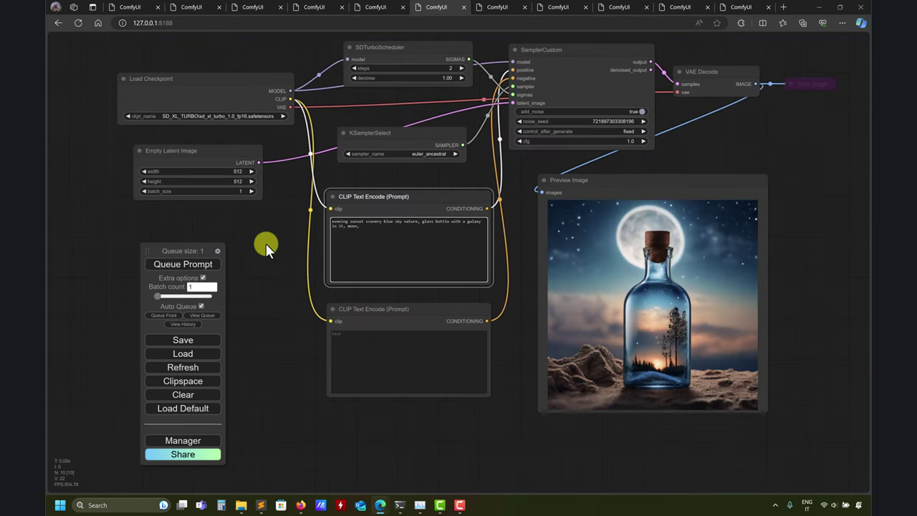
click(496, 7)
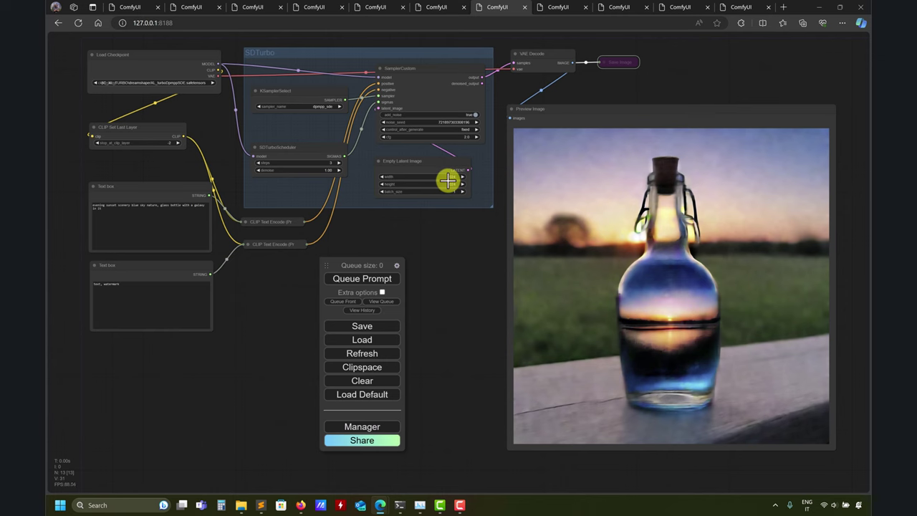
click(556, 8)
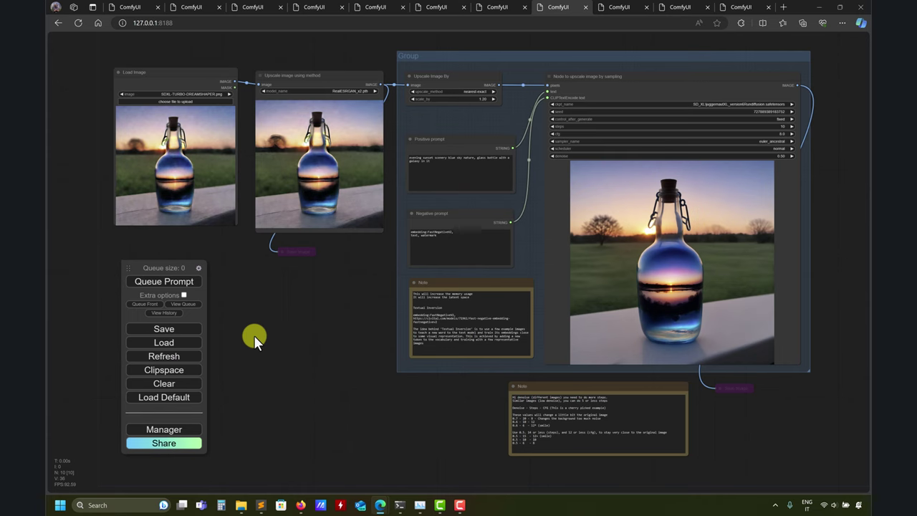
click(496, 7)
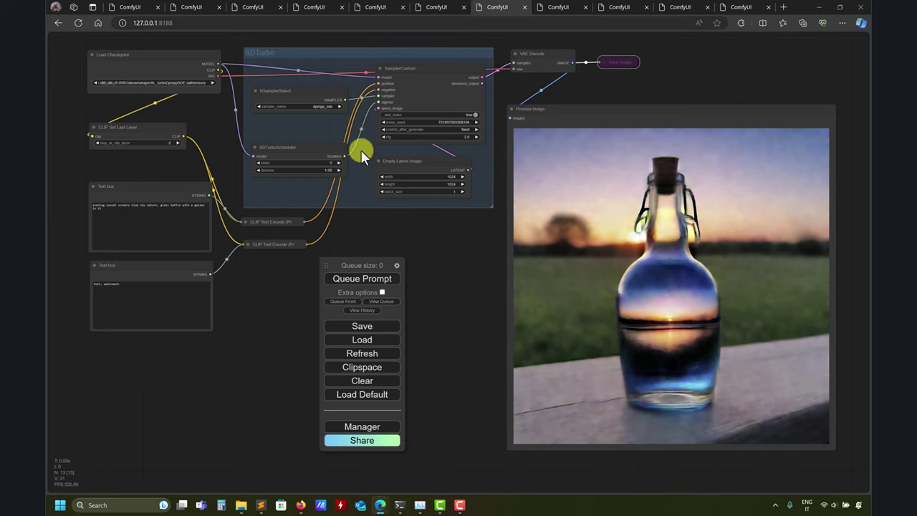
Set the SDTurboScheduler steps to 6 and queue the DreamShaper Turbo generation
click(336, 162)
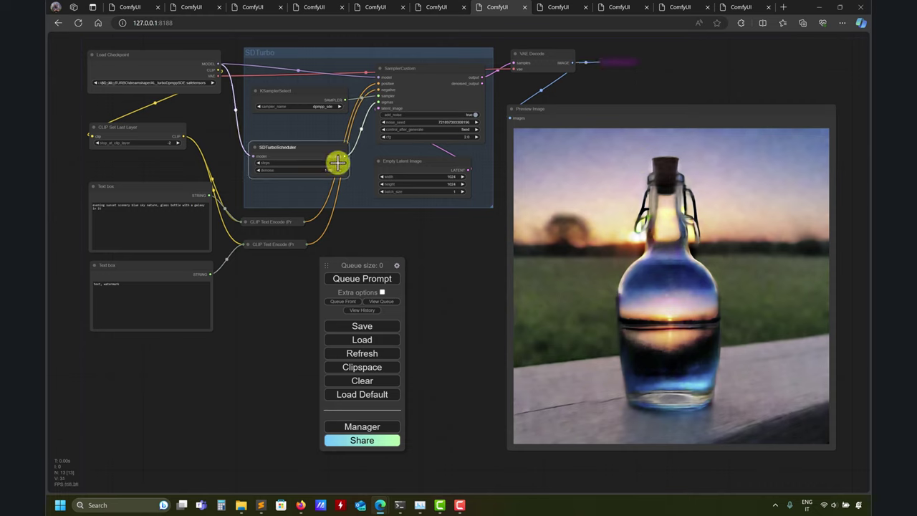
click(356, 279)
click(357, 281)
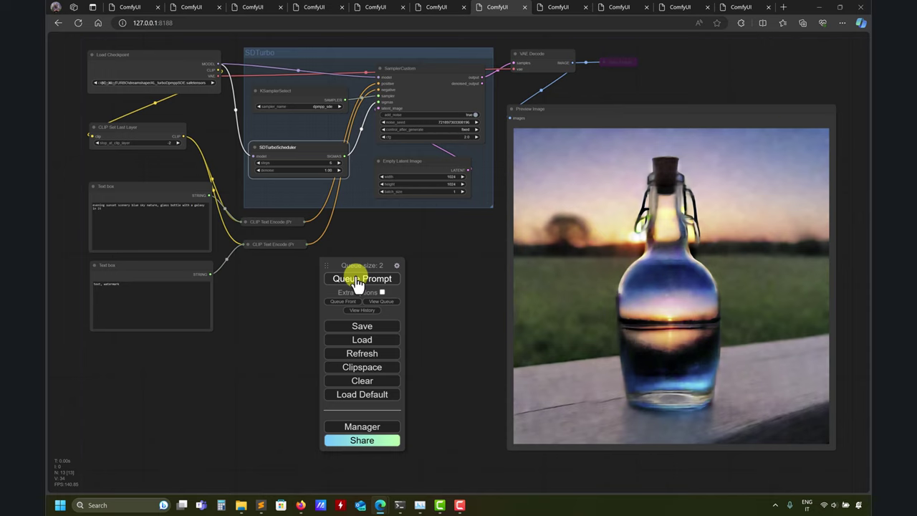
click(356, 279)
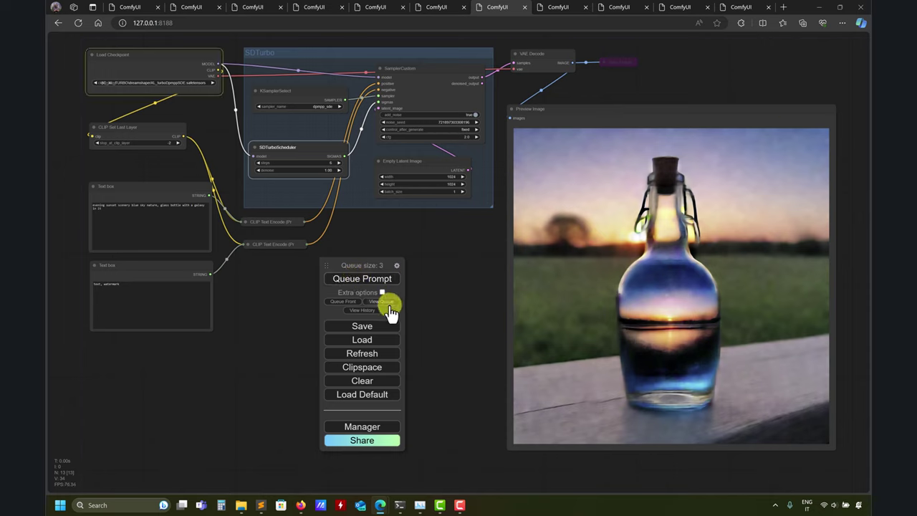
Show the queue and delete the two pending duplicate jobs
click(385, 300)
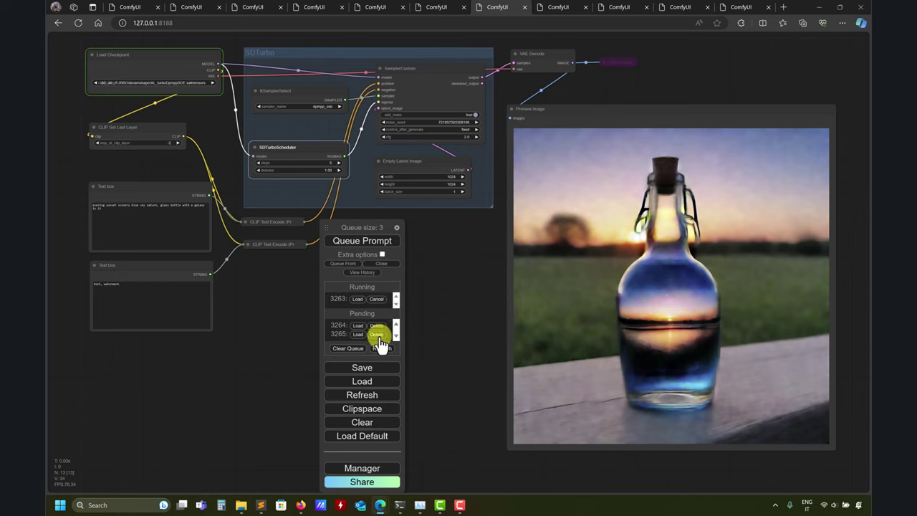
click(377, 334)
click(377, 325)
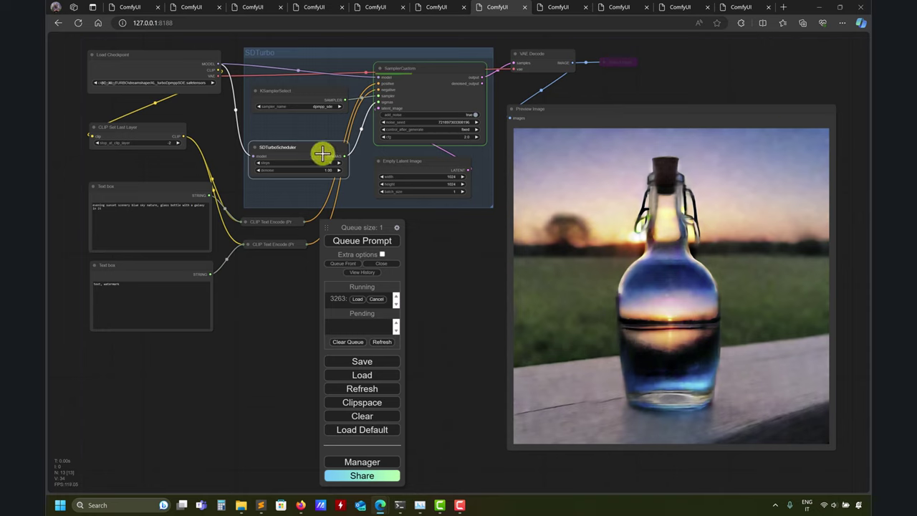
Check the prompt execution log in the ComfyUI server console, and return to the workflow
click(399, 506)
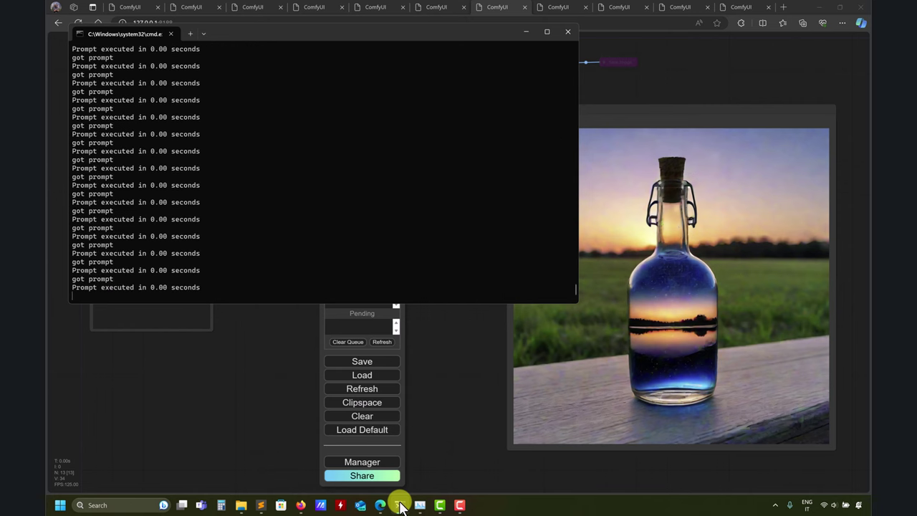
click(400, 505)
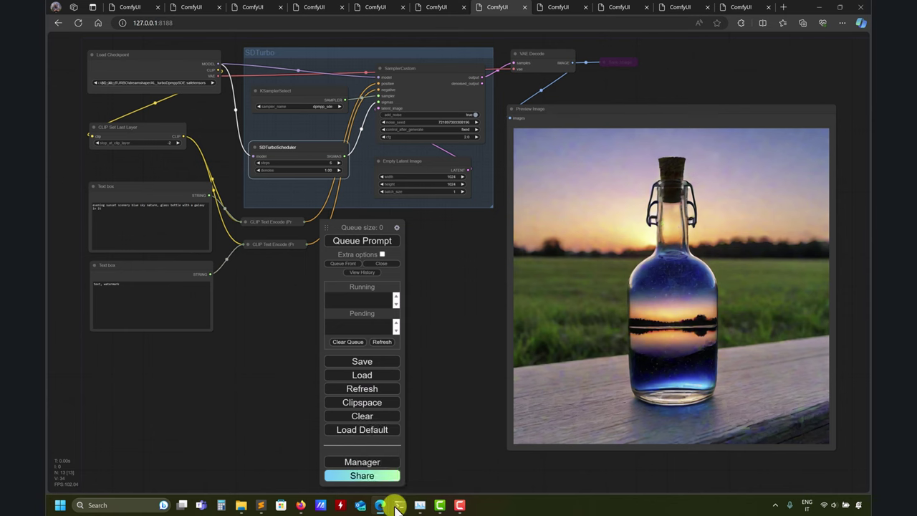
click(403, 504)
click(404, 501)
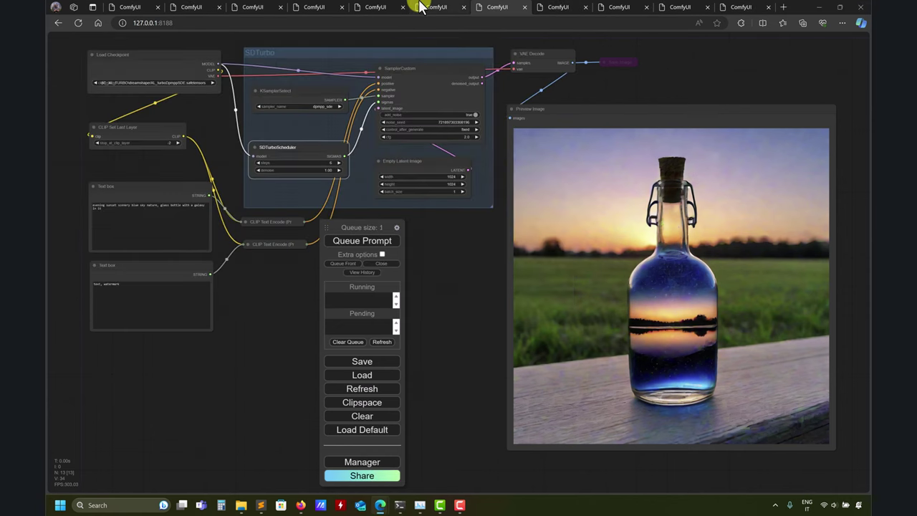
Turn off Auto Queue in the plain SDXL Turbo workflow
click(425, 8)
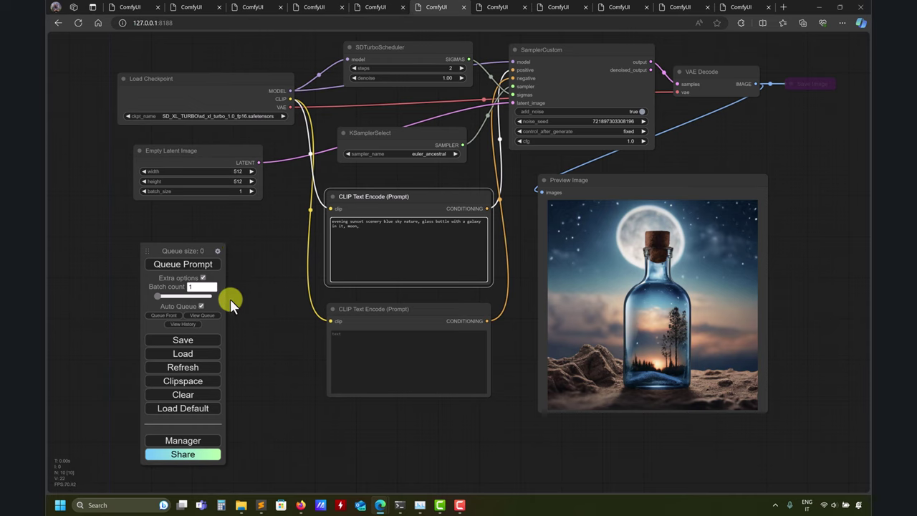
click(202, 306)
click(204, 267)
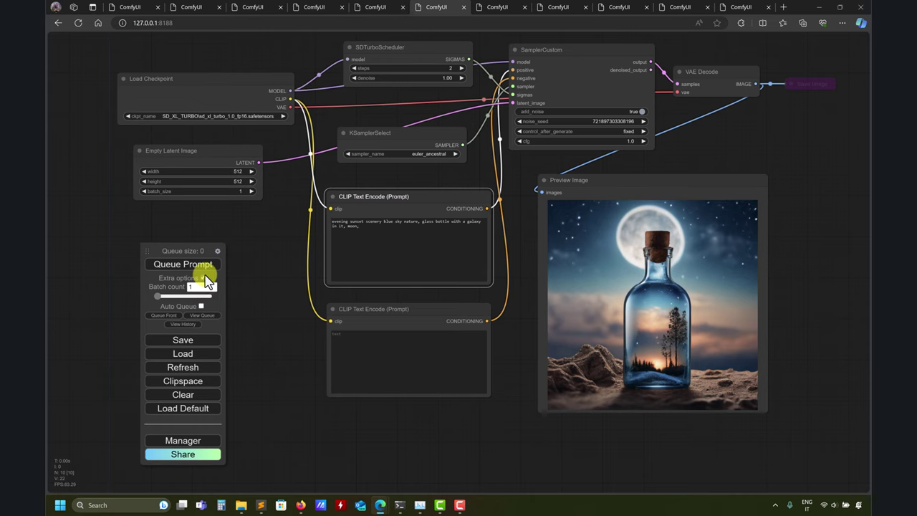
Review the DreamShaper Turbo image, and compare the source image with the RealESRGAN_x2 result in the upscaling workflow
click(506, 6)
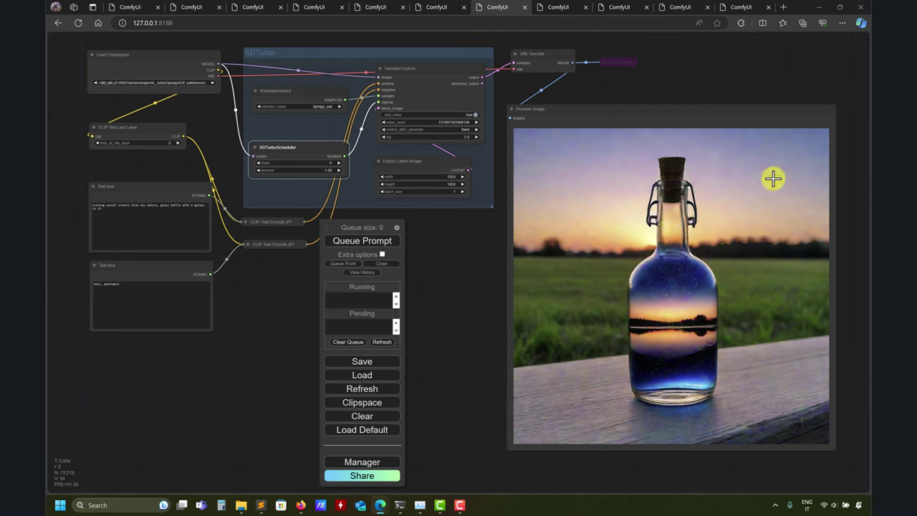
click(559, 7)
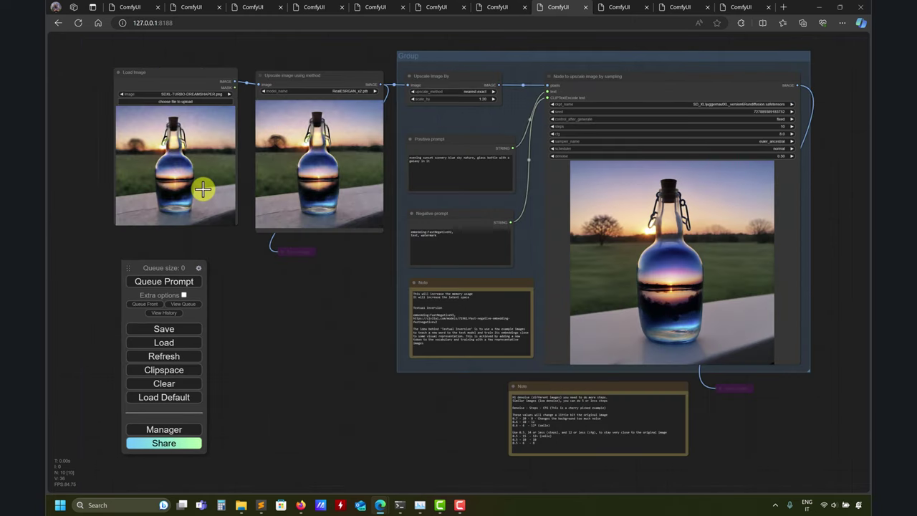
scroll(205, 189, up, 8)
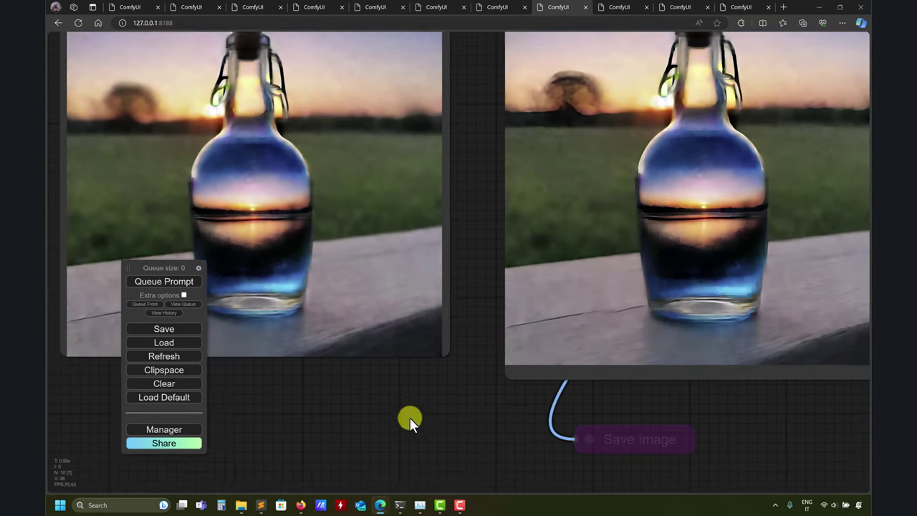
drag(409, 416, 350, 415)
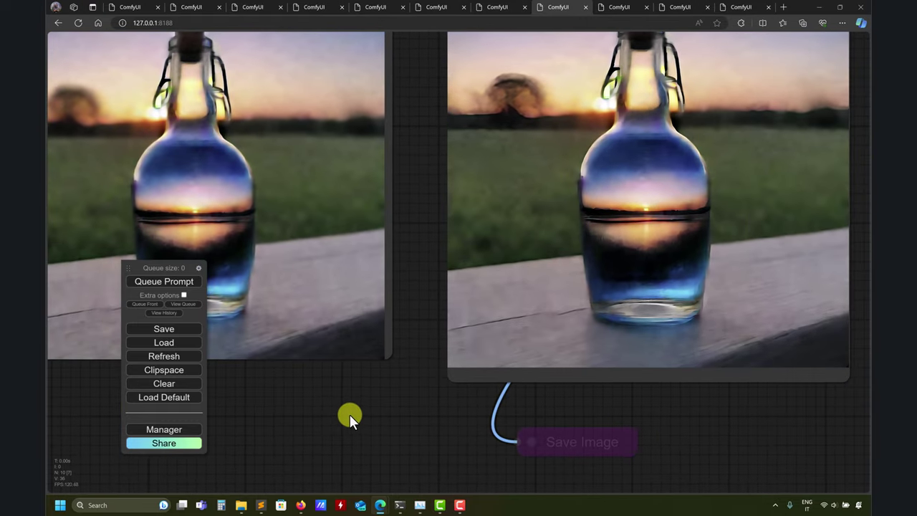
scroll(349, 414, down, 5)
scroll(339, 401, down, 3)
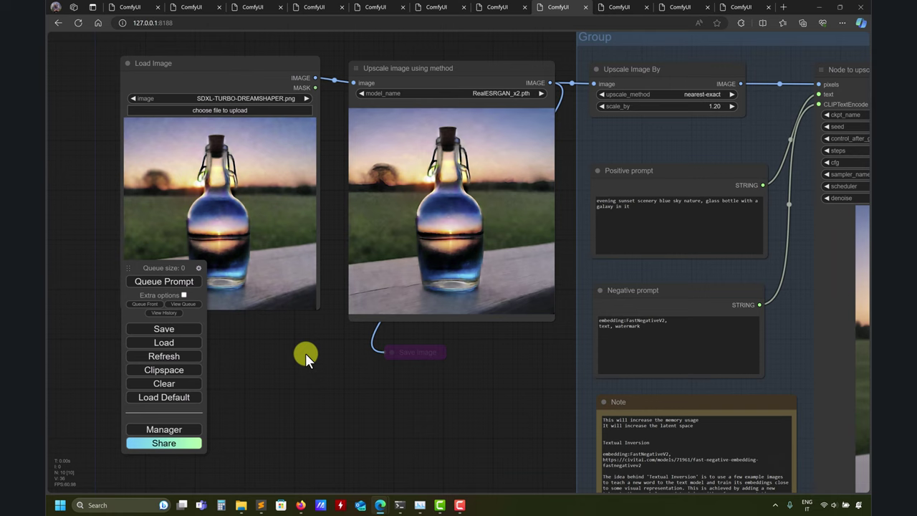
drag(305, 353, 281, 345)
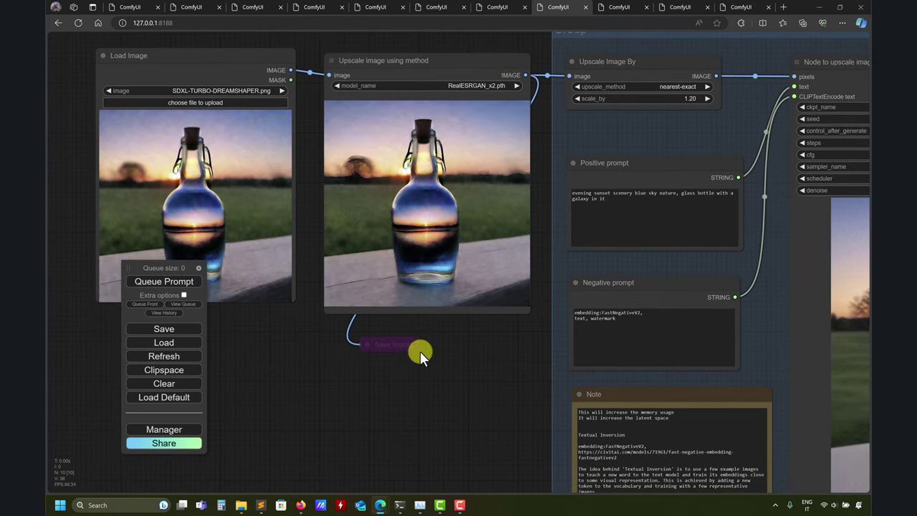
Inspect the RealESRGAN_x2 image up close, and examine the group that upscales the image by sampling
scroll(420, 352, up, 5)
drag(241, 86, 245, 289)
scroll(245, 287, up, 4)
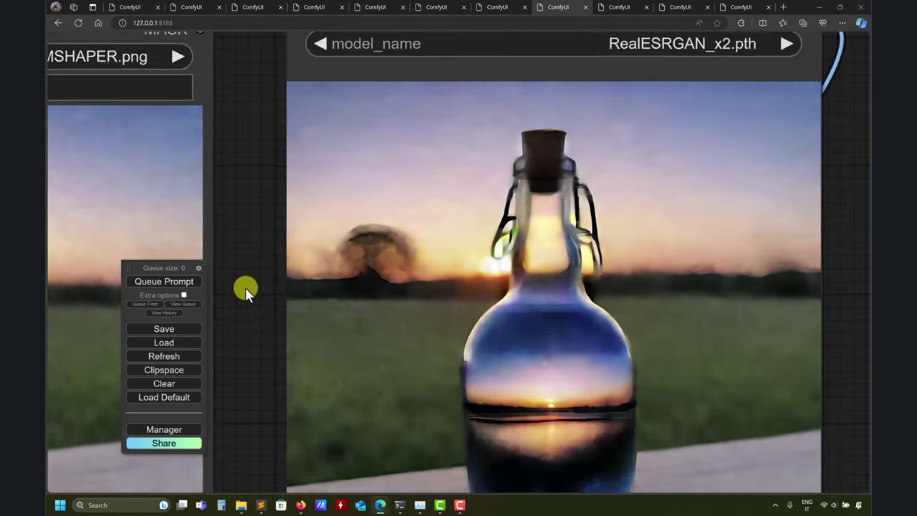
scroll(245, 287, down, 7)
scroll(245, 287, down, 2)
drag(317, 425, 375, 337)
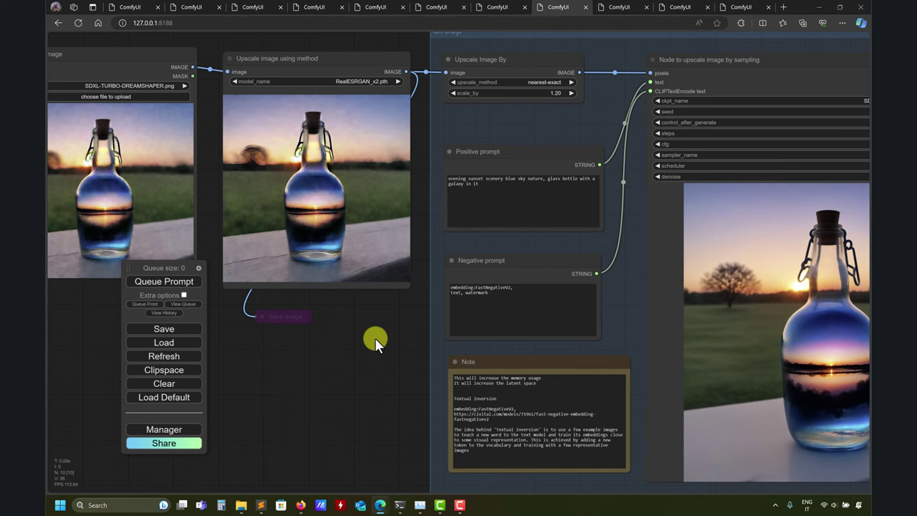
drag(375, 337, 310, 346)
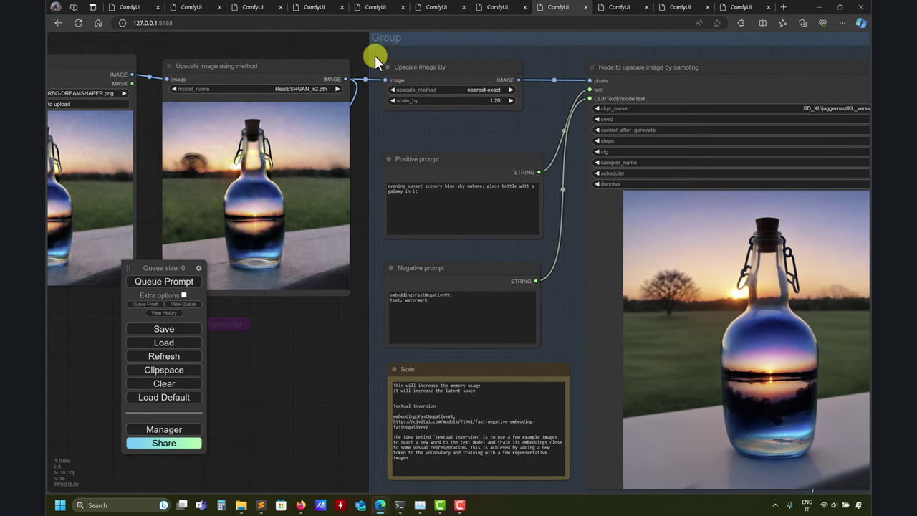
Examine the sampling upscale group, including the scale factor, prompts, textual inversion note, and sampler settings with 0.50 denoise
drag(314, 46, 205, 54)
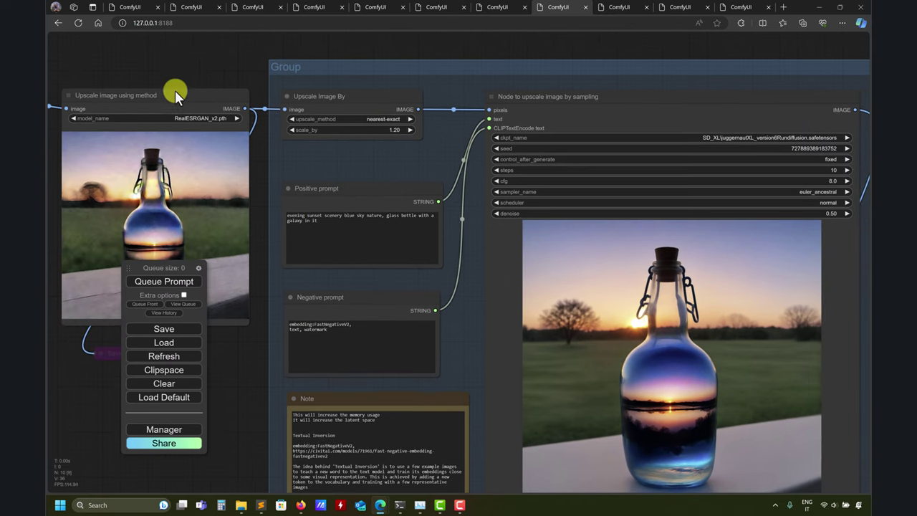
drag(235, 76, 159, 87)
drag(836, 357, 821, 274)
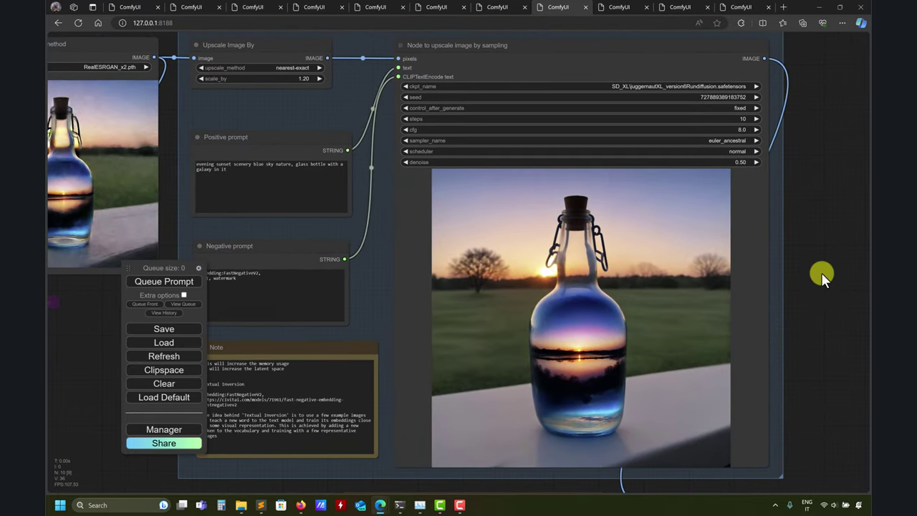
scroll(821, 272, up, 1)
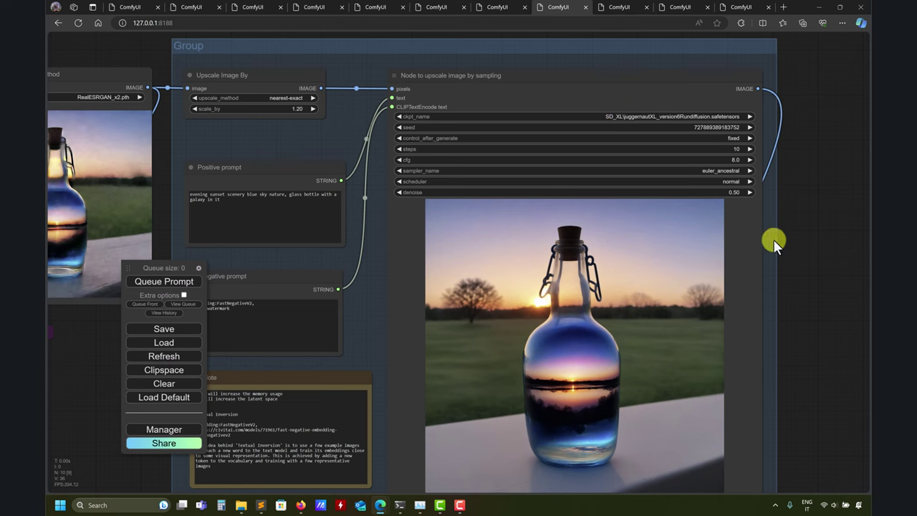
scroll(788, 245, down, 1)
drag(789, 245, 880, 188)
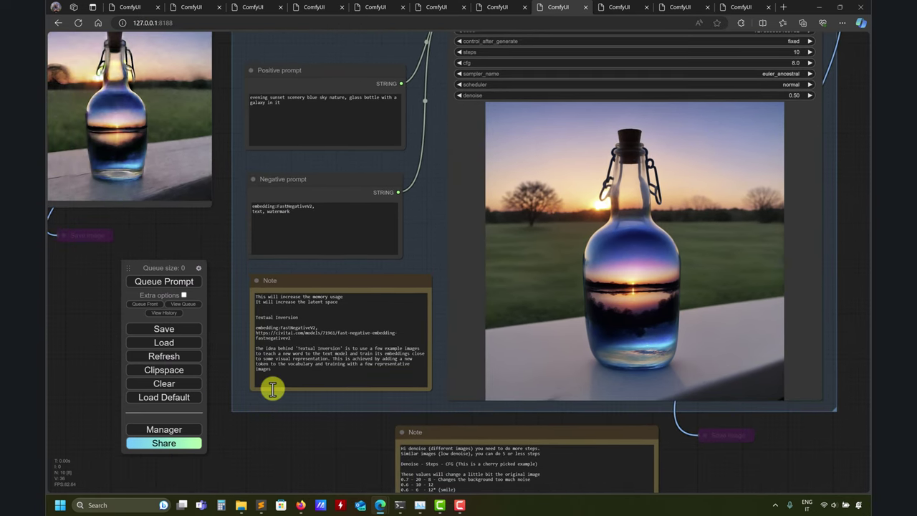
drag(234, 460, 282, 471)
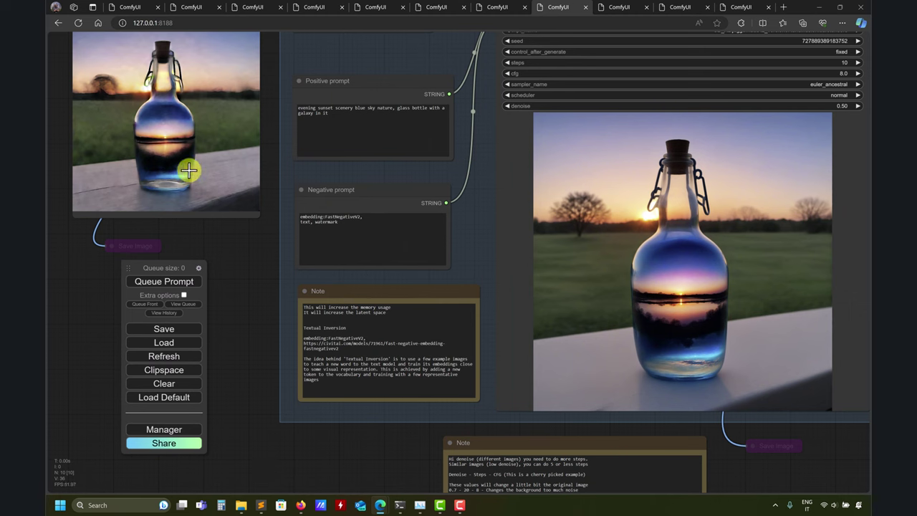
drag(226, 279, 169, 230)
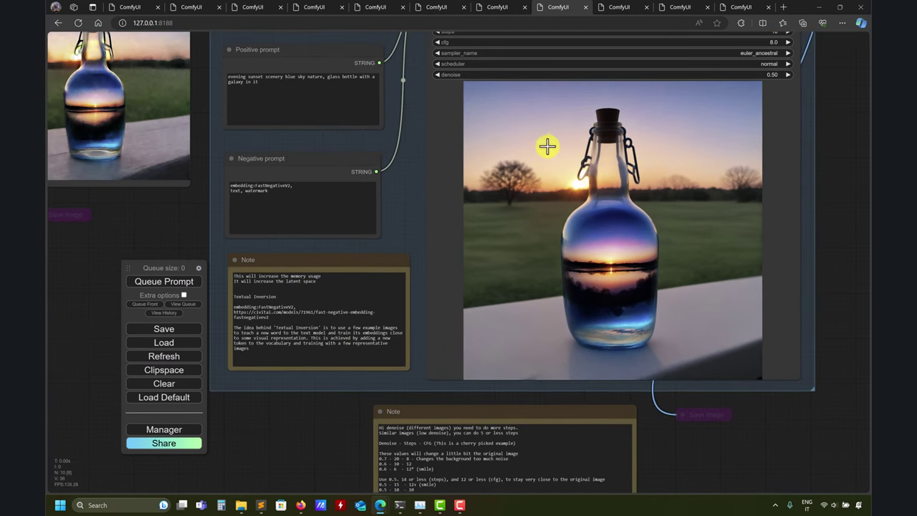
Inspect the image upscaled by sampling up close, and view it alongside the source and RealESRGAN_x2 images
scroll(791, 282, up, 1)
scroll(791, 282, up, 4)
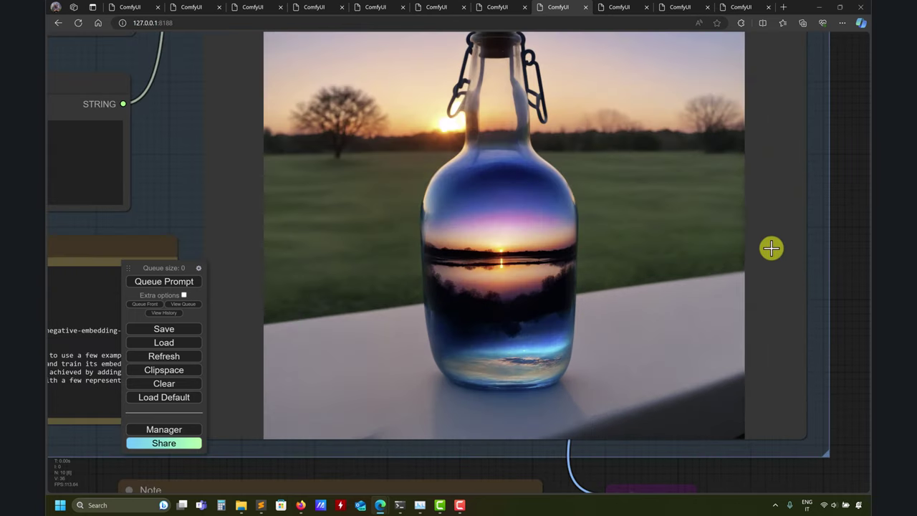
scroll(771, 254, down, 5)
scroll(771, 251, down, 2)
drag(307, 262, 244, 275)
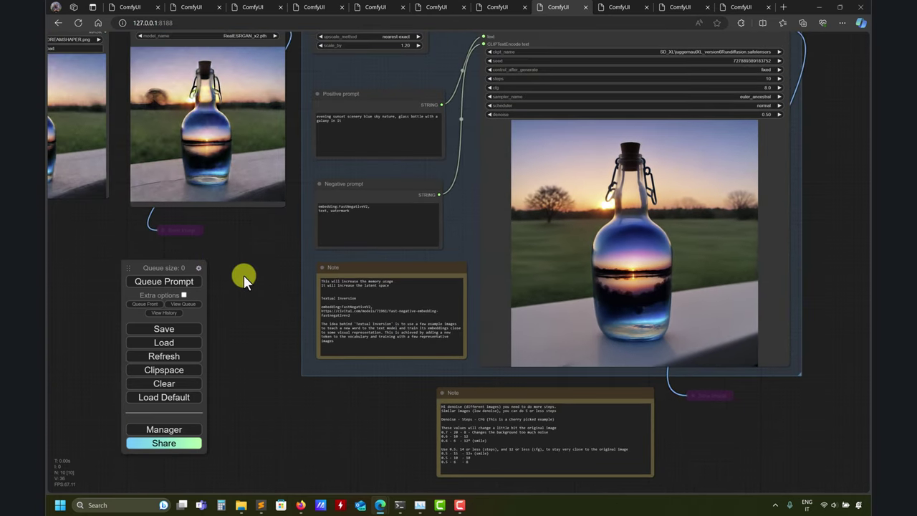
scroll(824, 280, down, 3)
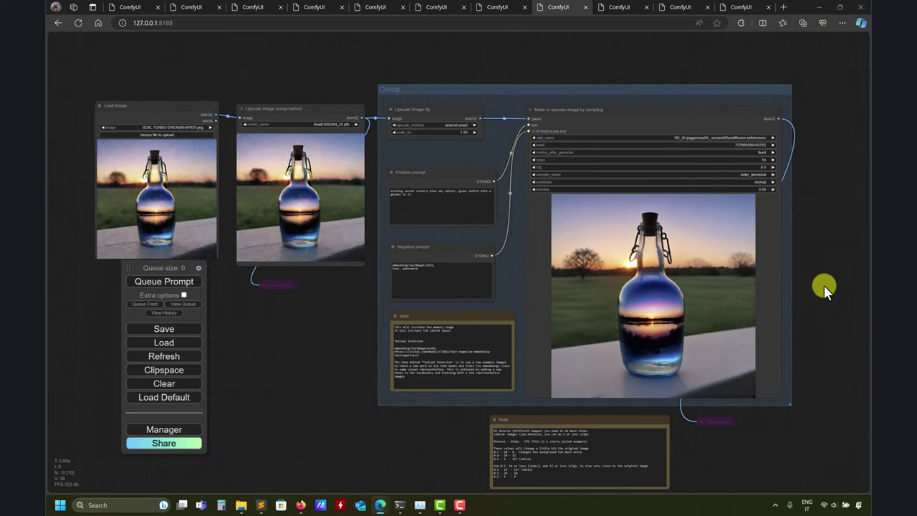
Switch to Firefox to check the DreamShaper XL model page on Civitai, and return to the upscaling workflow in ComfyUI
mouse_move(305, 499)
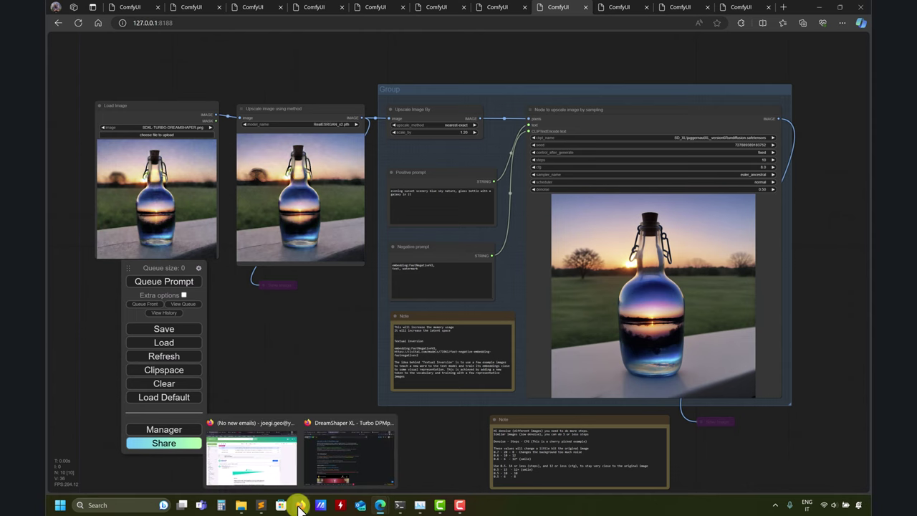
click(349, 453)
scroll(347, 310, up, 10)
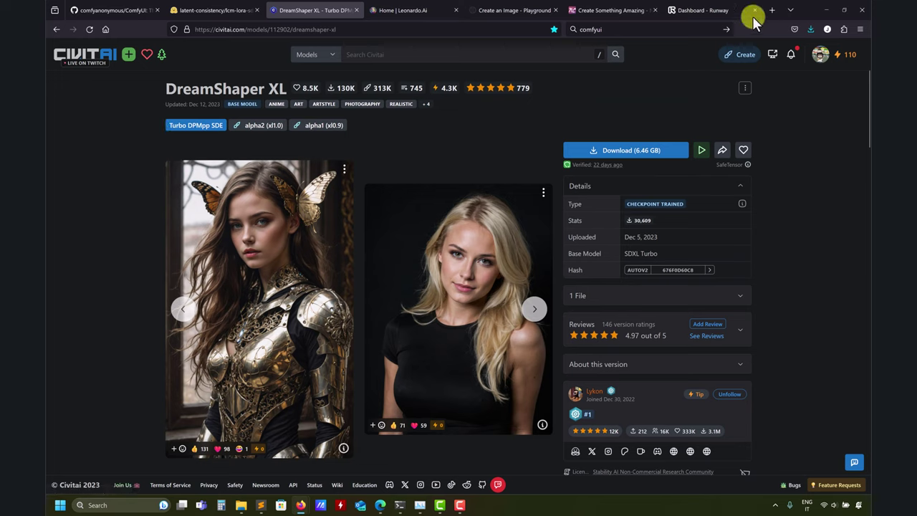
click(832, 6)
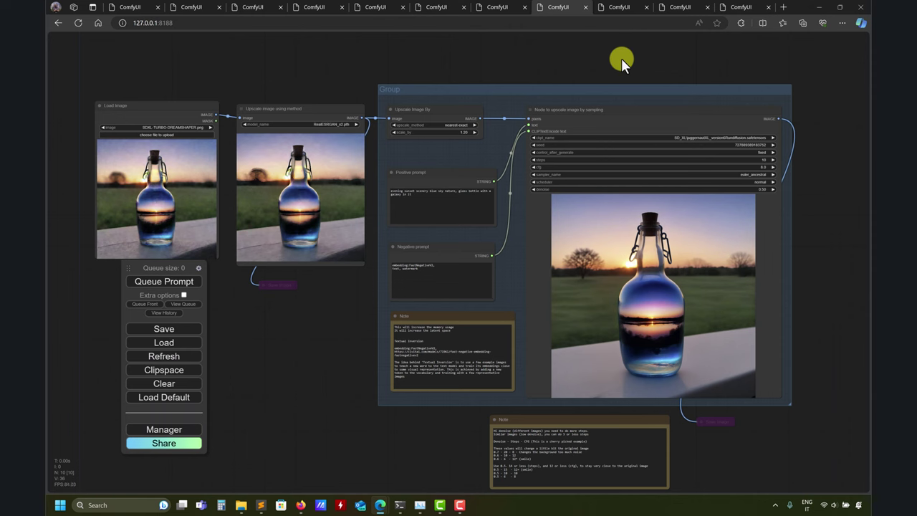
scroll(613, 50, up, 2)
scroll(617, 43, down, 2)
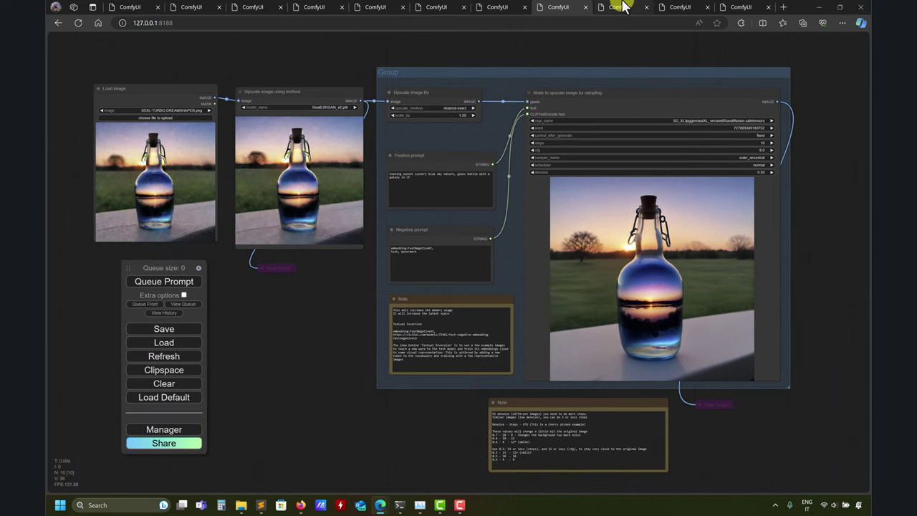
Open the inpainting workflow and examine the masked source image, the VAE Encode (for Inpainting) node, and the MaskEditor note
click(614, 6)
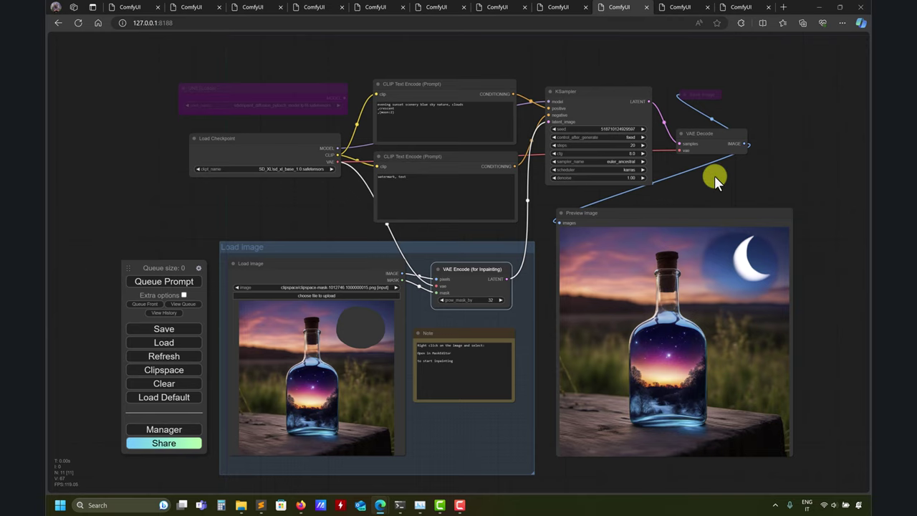
scroll(197, 175, up, 3)
scroll(193, 172, up, 3)
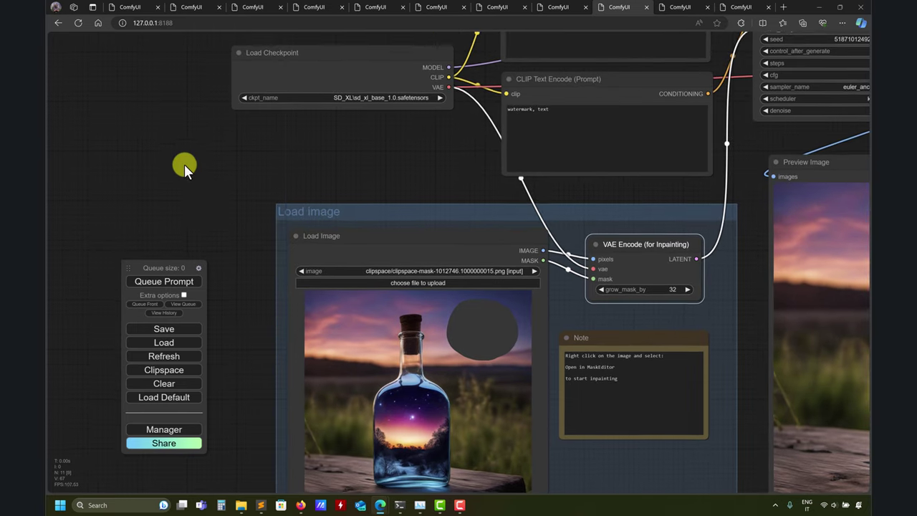
drag(152, 155, 191, 149)
scroll(190, 150, up, 3)
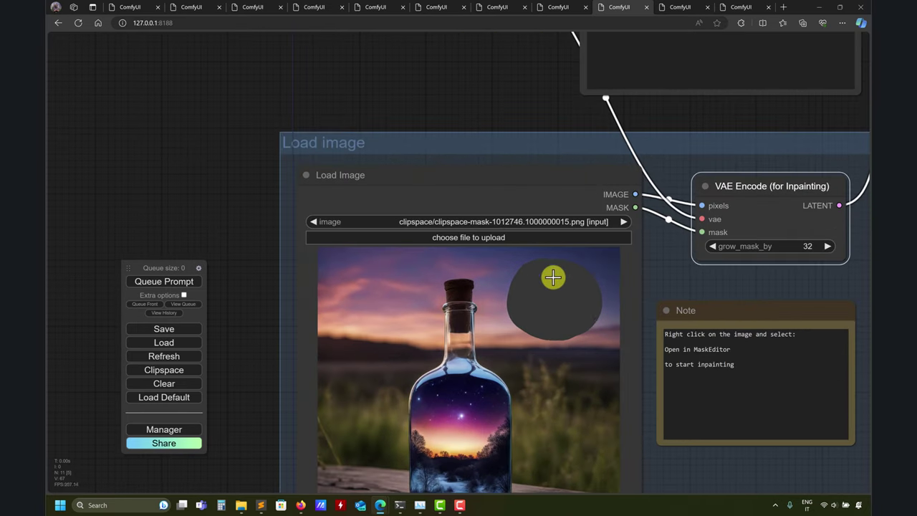
drag(337, 82, 241, 108)
scroll(241, 106, down, 4)
scroll(241, 104, down, 2)
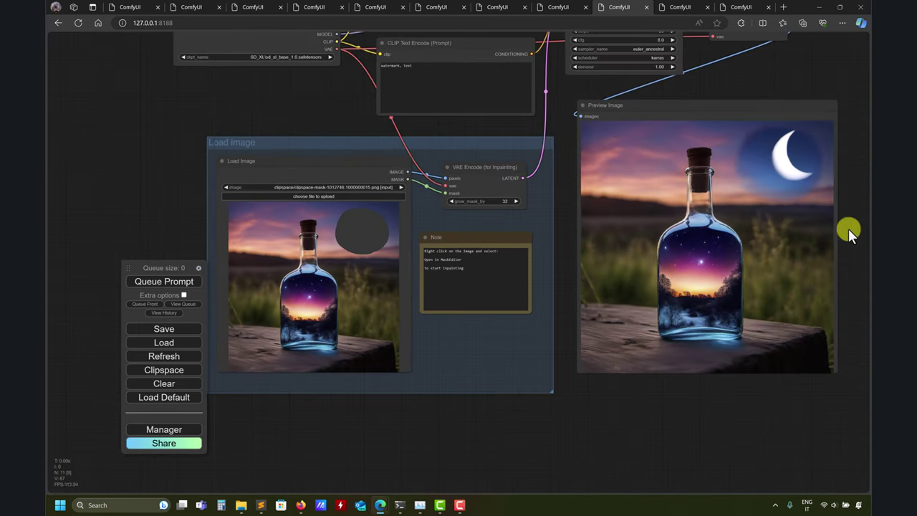
Compare the masked source image with the inpainted moon preview, and review how the inpainting workflow is connected
scroll(714, 334, right, 3)
scroll(783, 179, up, 3)
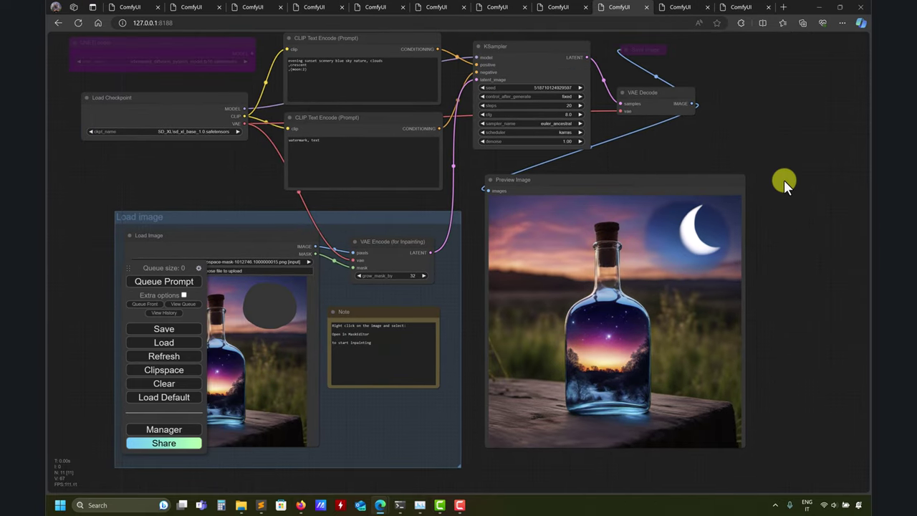
scroll(792, 165, left, 2)
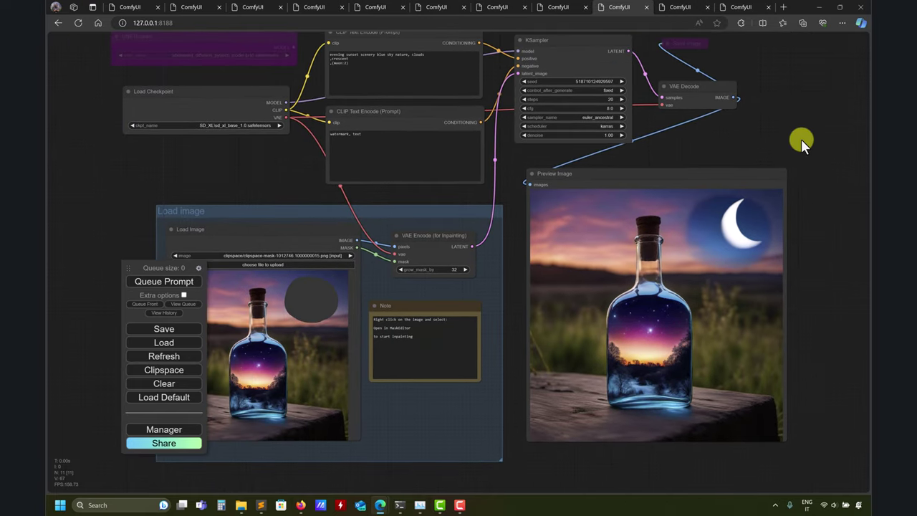
scroll(804, 138, down, 2)
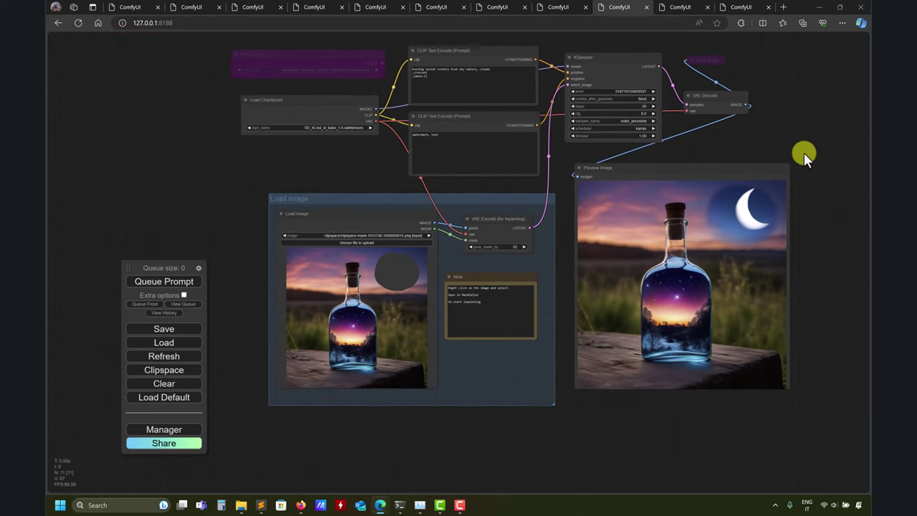
drag(788, 135, 786, 178)
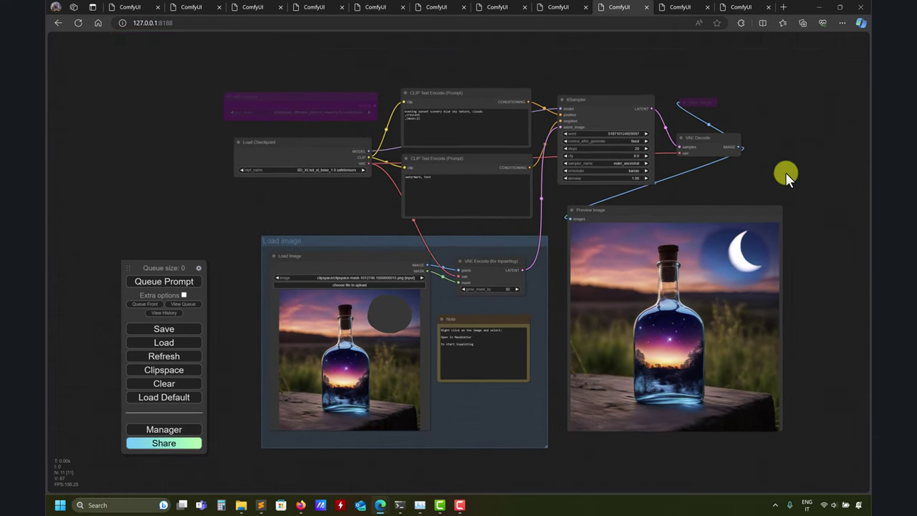
scroll(782, 163, up, 3)
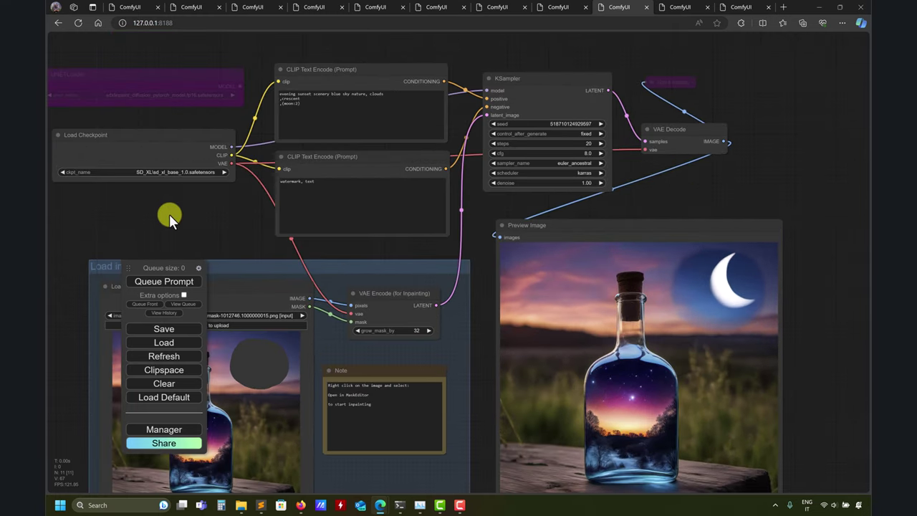
Look through the available checkpoints in the Load Checkpoint node, including the inpainting models, and close the list without choosing one
drag(170, 215, 303, 242)
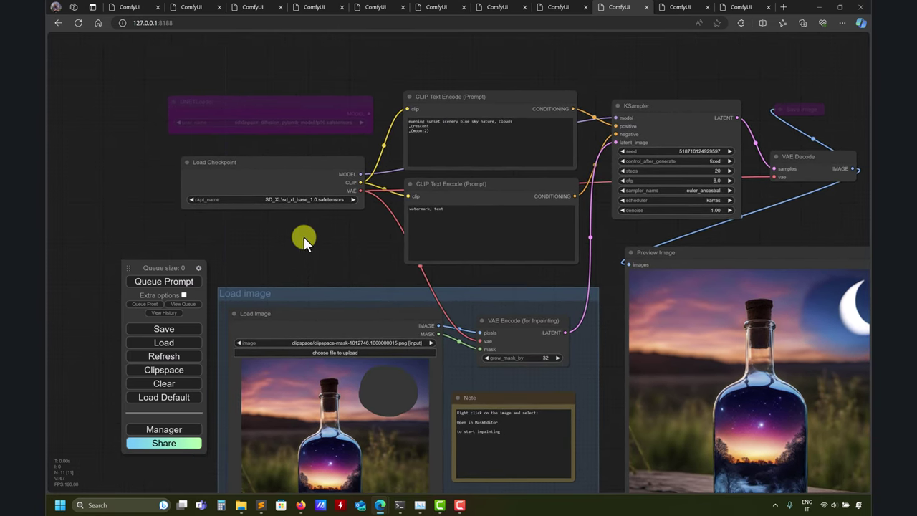
click(304, 199)
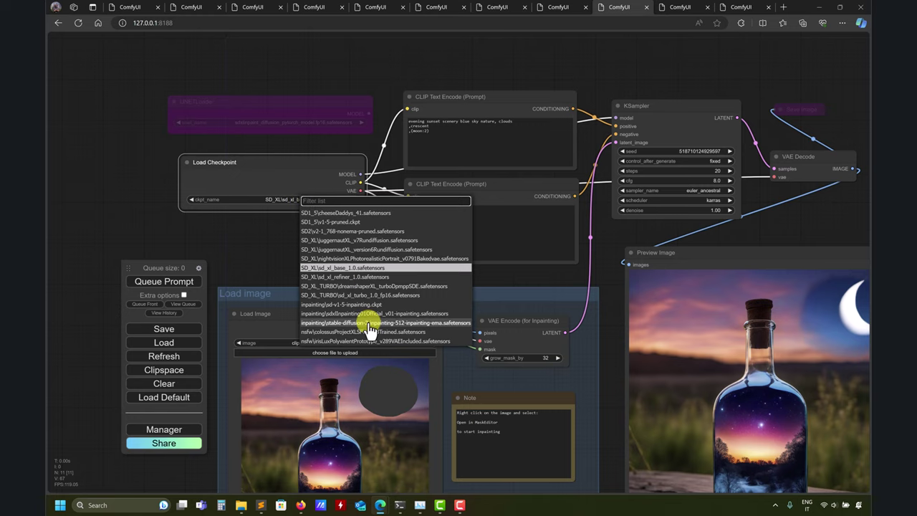
click(259, 242)
drag(290, 220, 119, 155)
scroll(740, 145, down, 2)
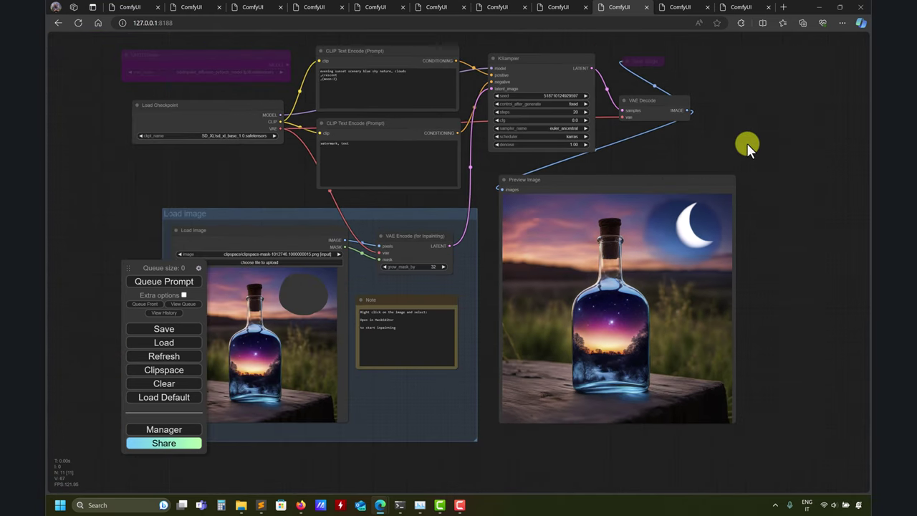
Examine the inpainting workflow's positive prompt, highlighting the weighted term (moon:2) and the description of the surrounding scenery
drag(746, 142, 761, 160)
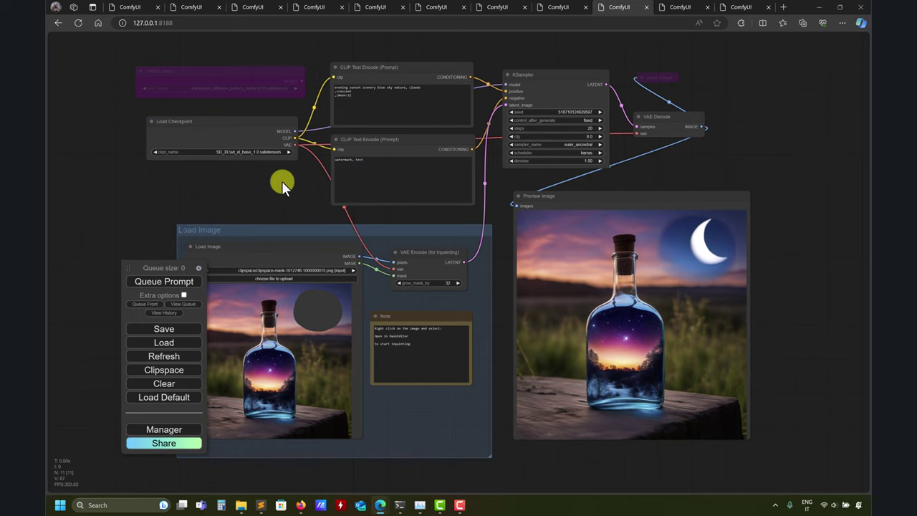
drag(268, 198, 318, 232)
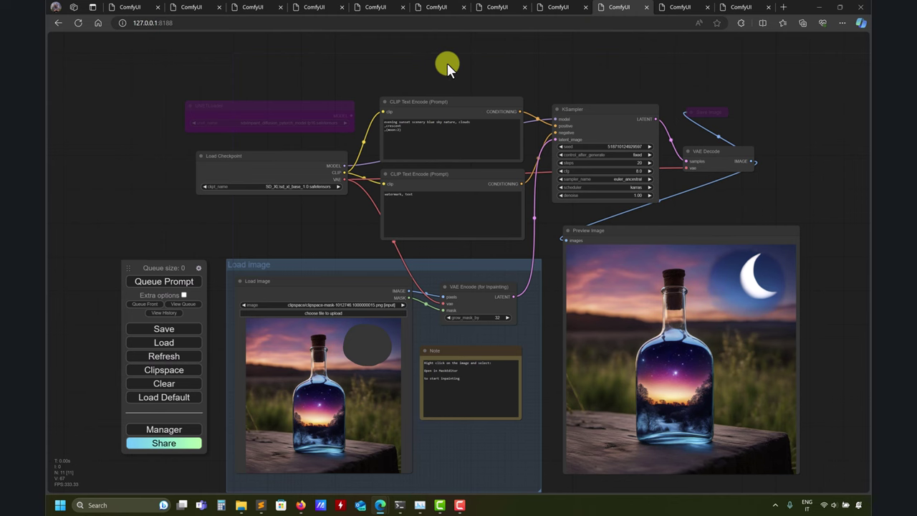
scroll(446, 65, up, 5)
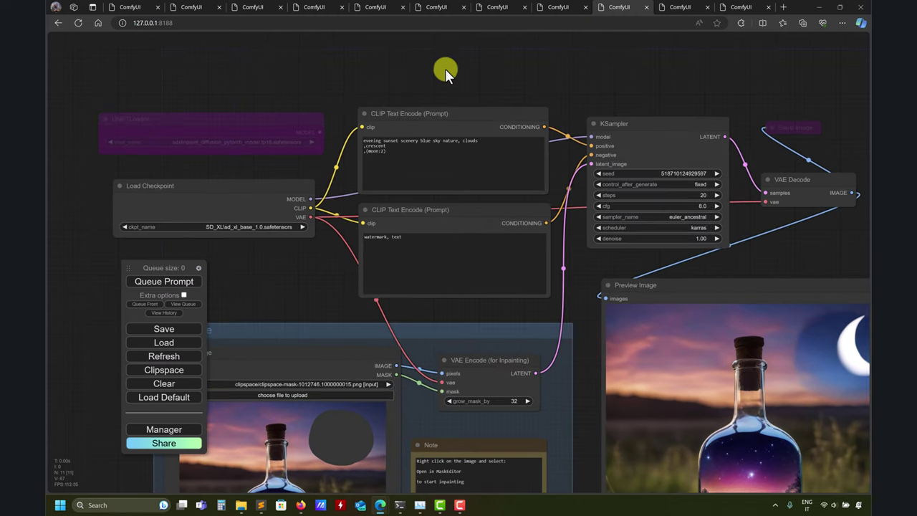
scroll(376, 81, up, 2)
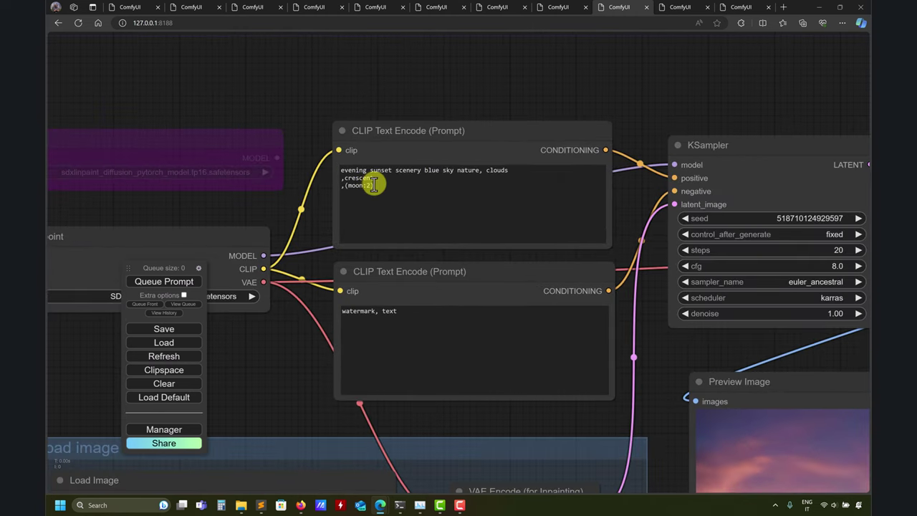
drag(373, 184, 344, 185)
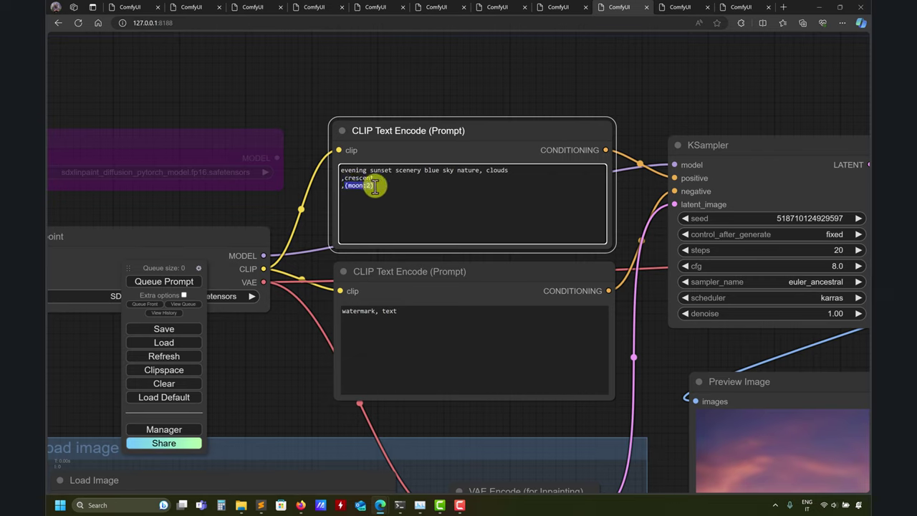
scroll(438, 66, down, 4)
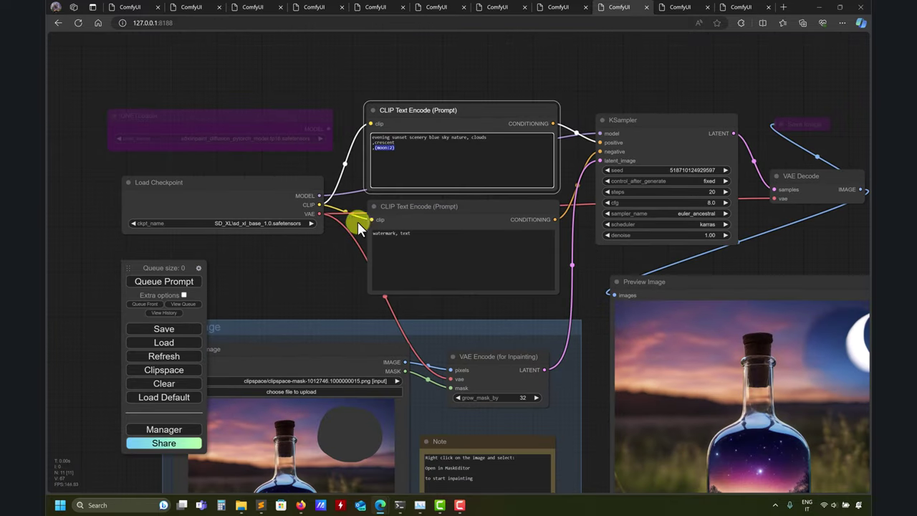
click(489, 137)
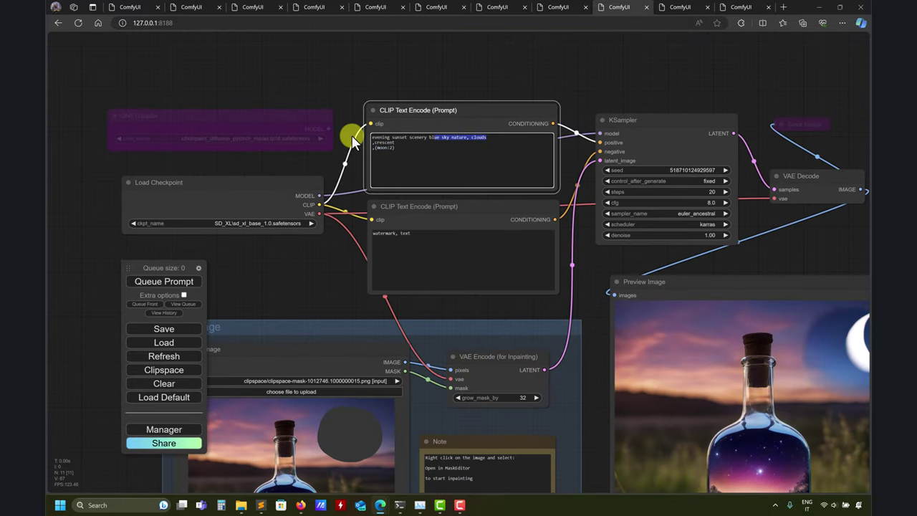
drag(317, 245, 232, 146)
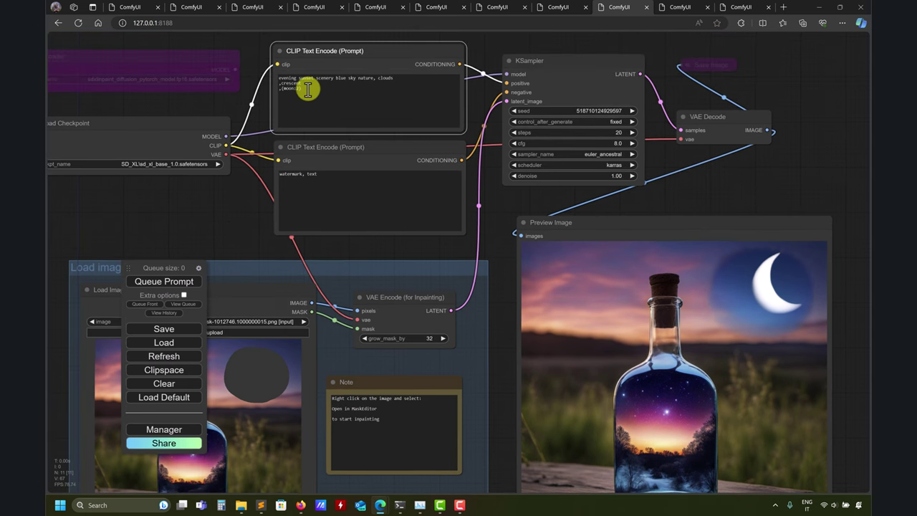
drag(307, 89, 285, 90)
scroll(287, 235, up, 3)
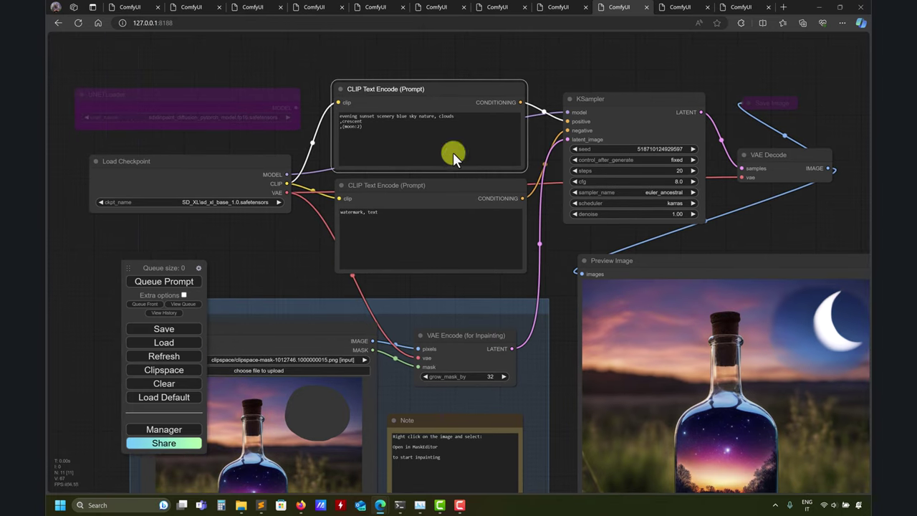
Look over the inpainting-checkpoint outpainting workflow, and return to the inpainting workflow to review its masked source and preview
click(669, 7)
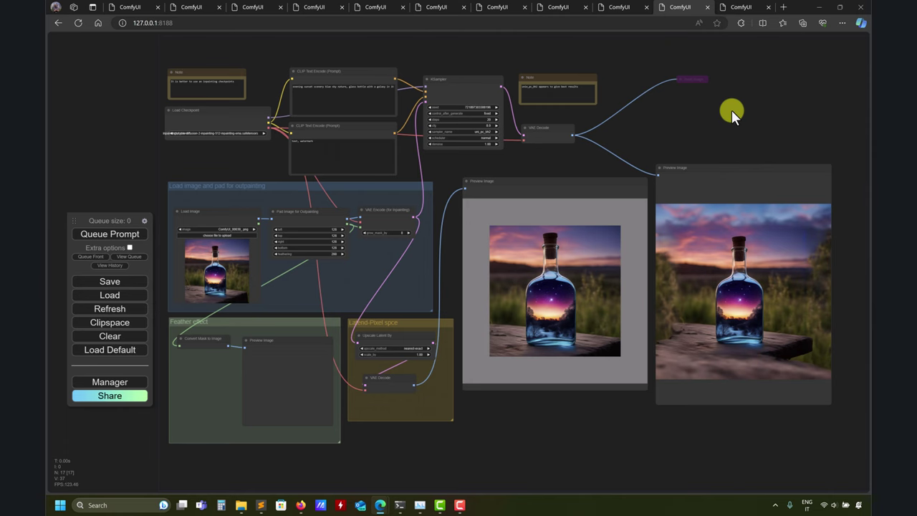
click(619, 7)
drag(566, 231, 500, 145)
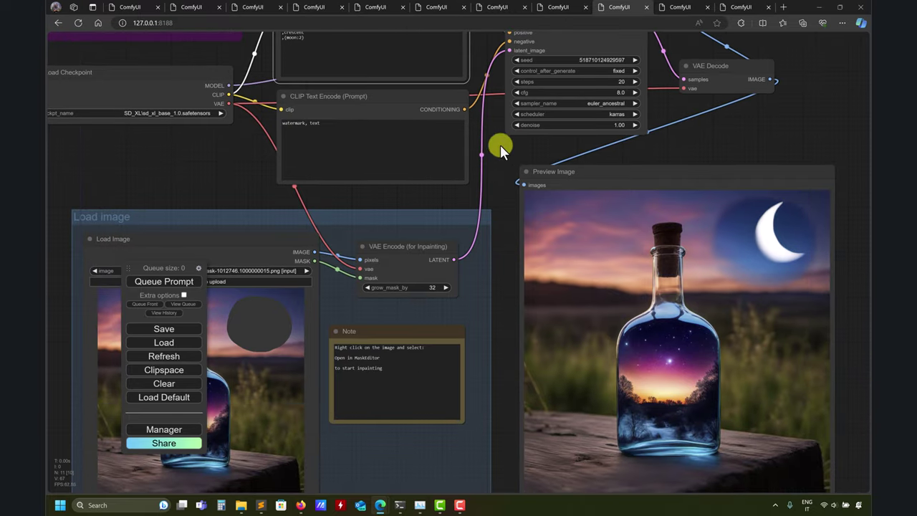
scroll(498, 152, down, 1)
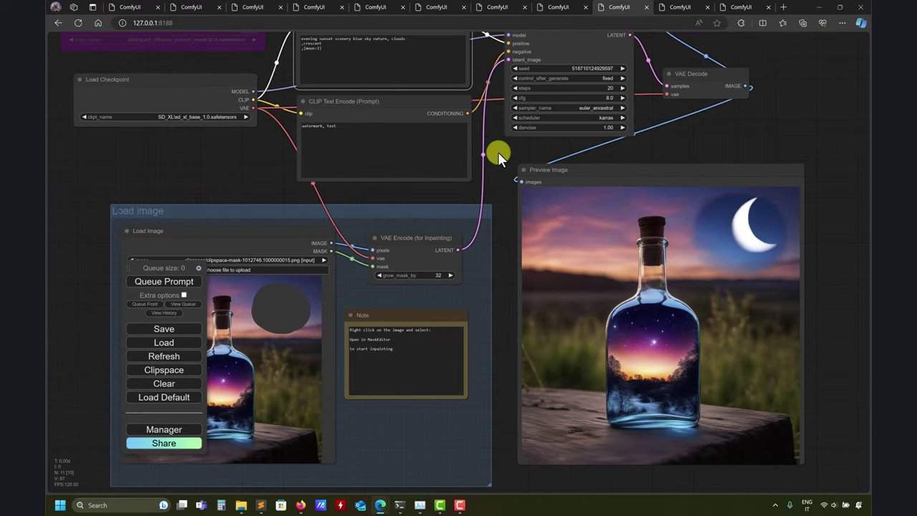
Examine the outpainting workflow's source image, Pad Image for Outpainting settings, VAE Encode (for Inpainting) node, and padded image preview
click(669, 7)
scroll(127, 136, up, 7)
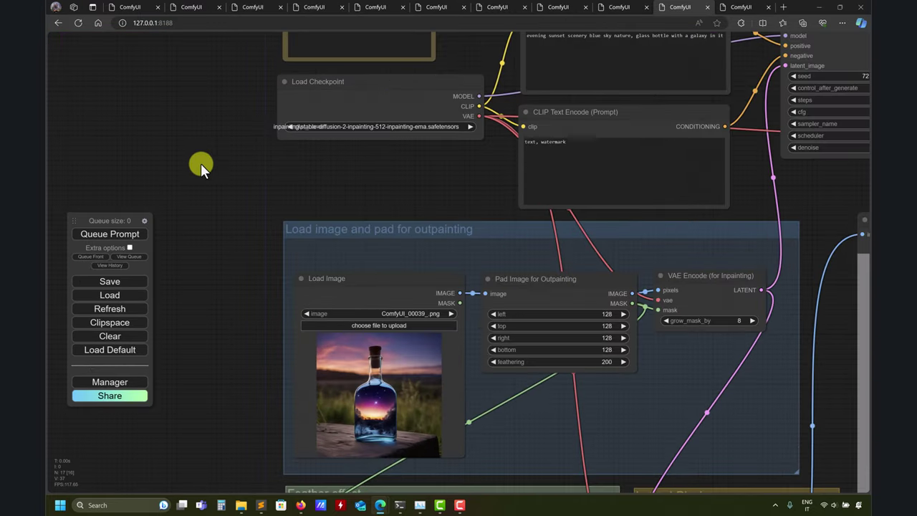
drag(382, 155, 150, 78)
drag(587, 86, 551, 74)
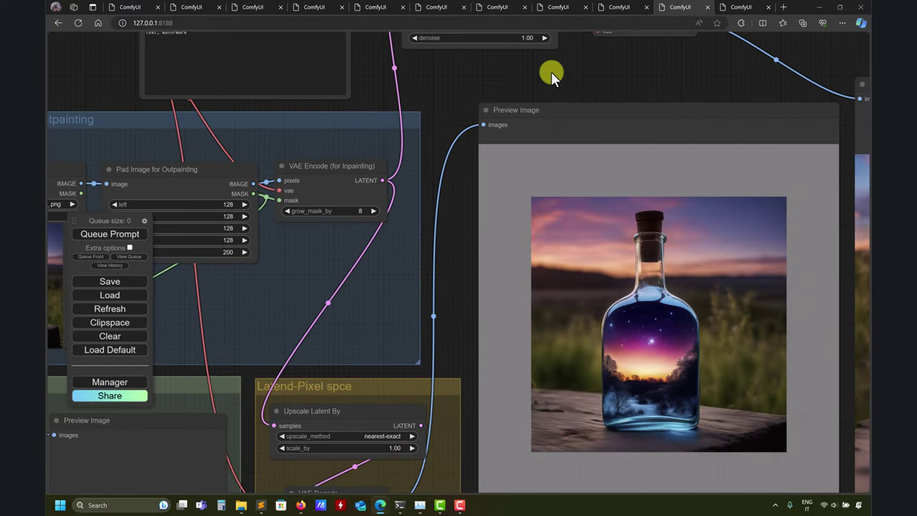
scroll(551, 73, down, 2)
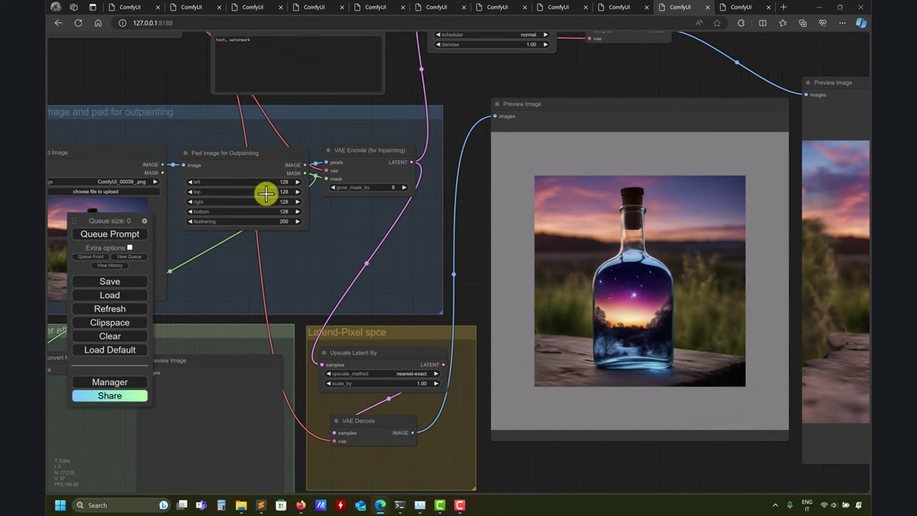
drag(160, 82, 254, 94)
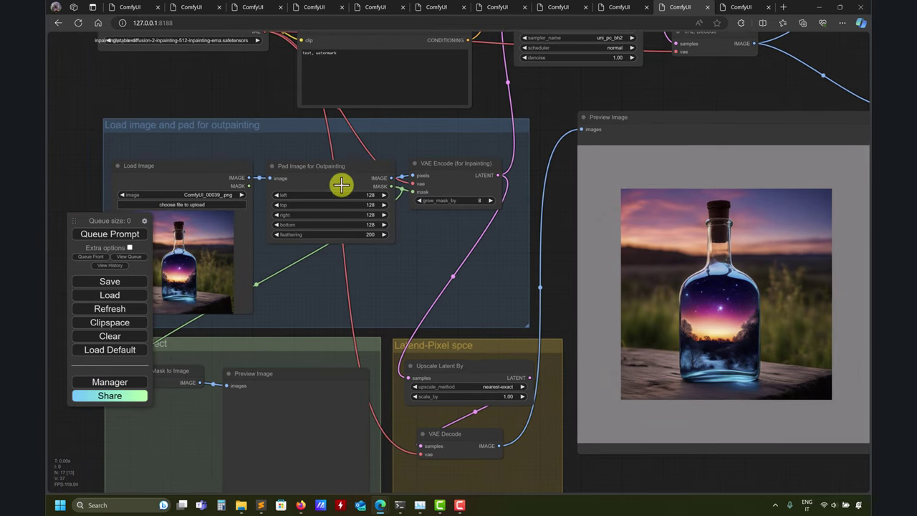
Compare the masked input and VAE Encode (for Inpainting) node of the inpainting workflow with the padded input of the outpainting workflow
click(614, 8)
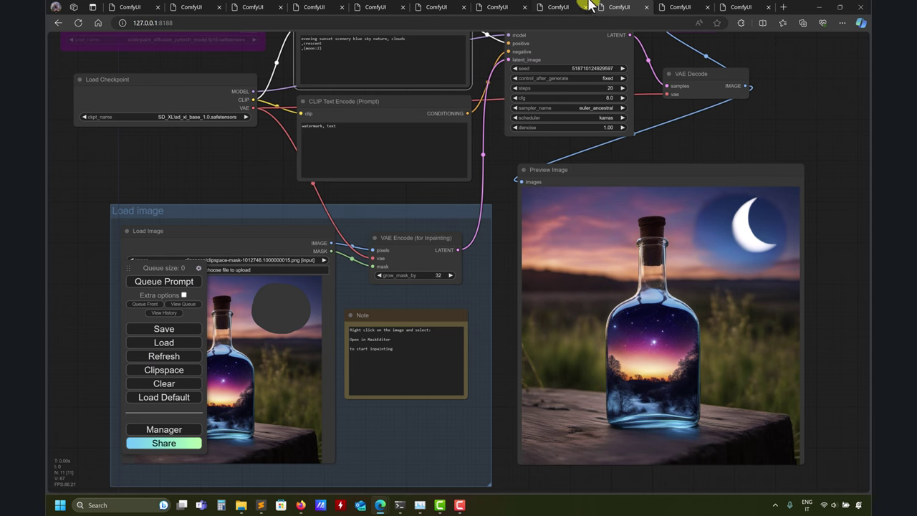
click(563, 7)
click(606, 7)
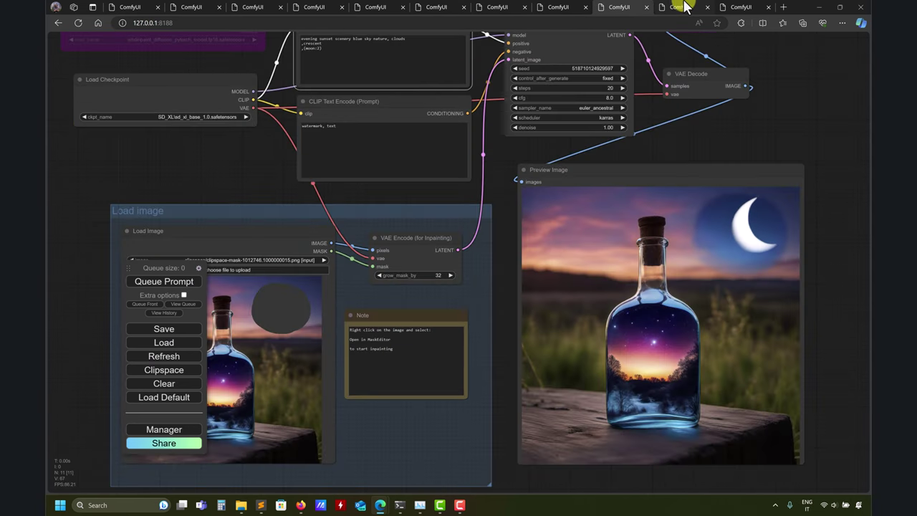
click(682, 7)
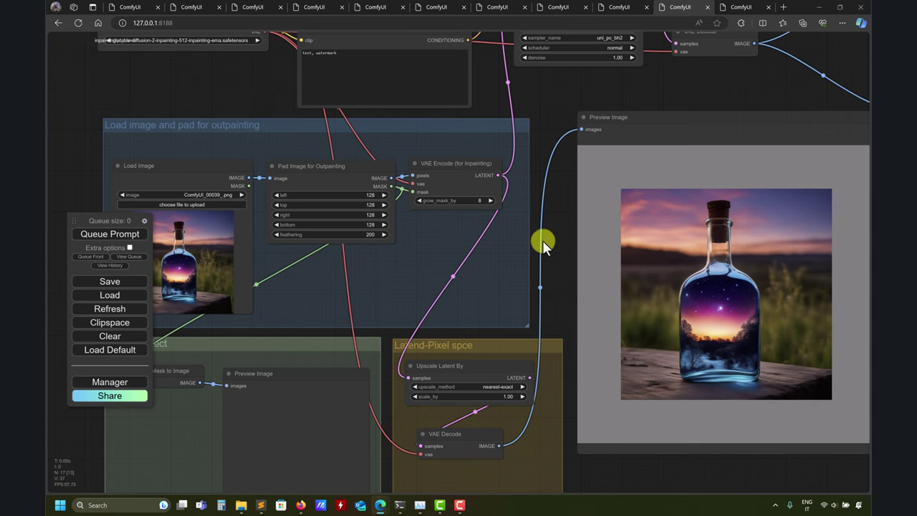
drag(556, 243, 521, 185)
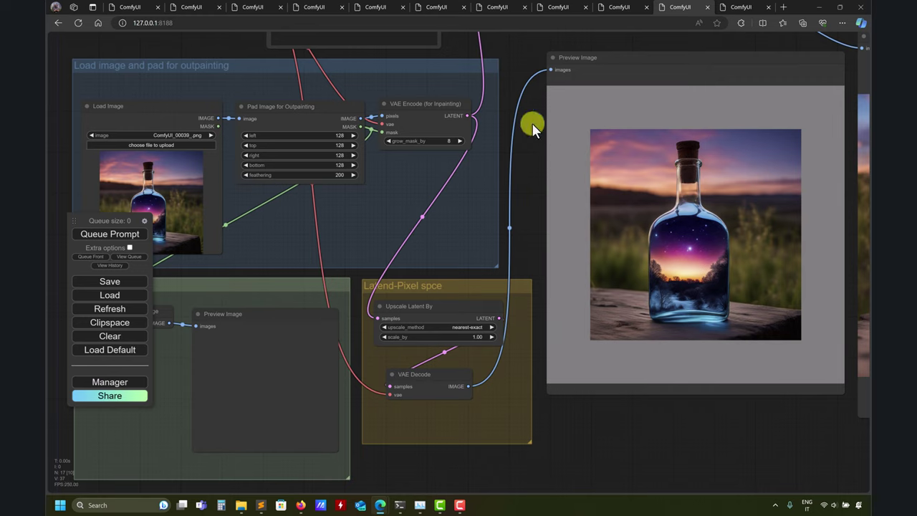
click(615, 7)
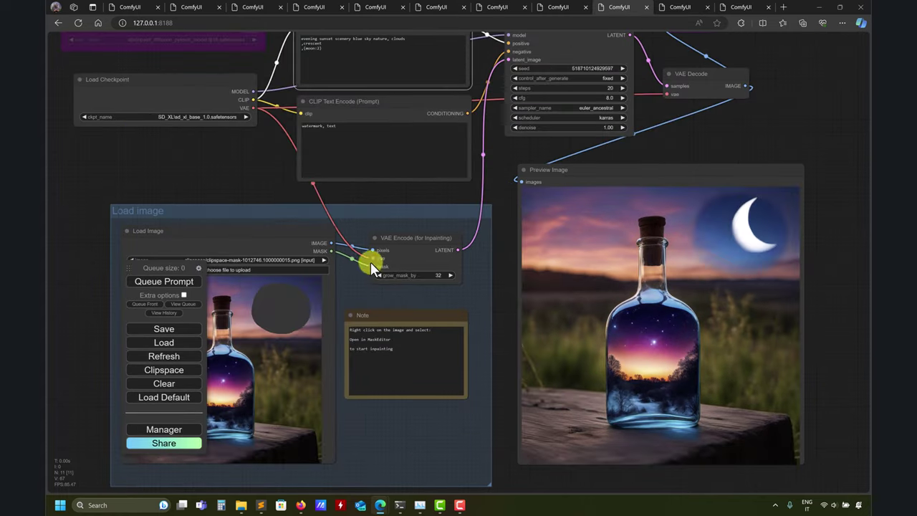
click(680, 5)
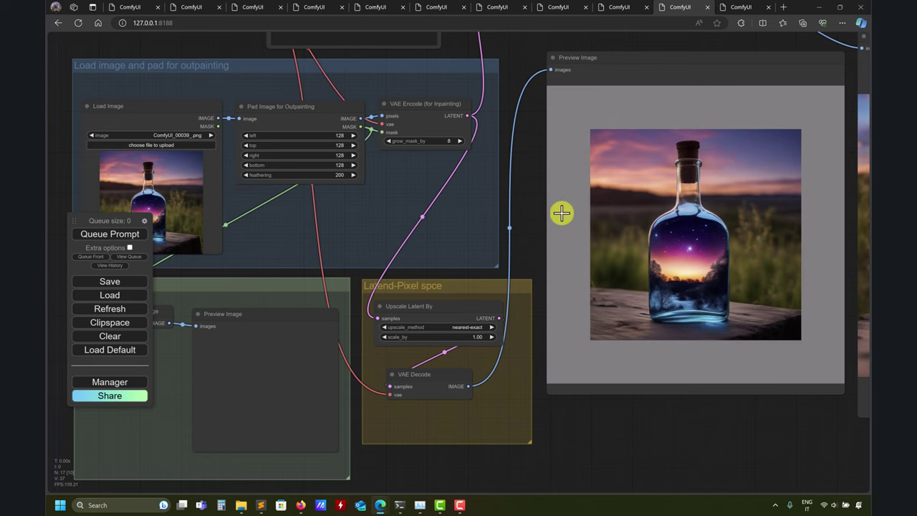
Compare the padded image preview with the final outpainted bottle preview in the outpainting workflow
drag(663, 413, 568, 398)
scroll(584, 405, down, 3)
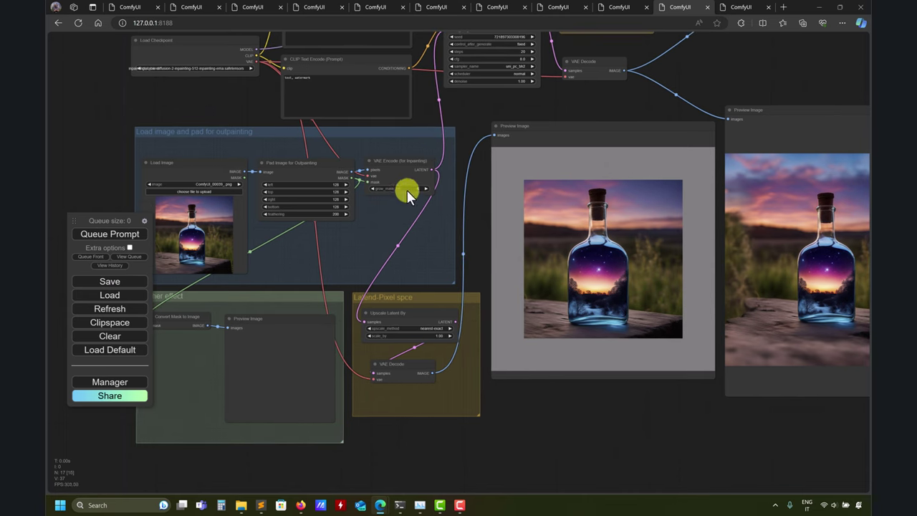
drag(583, 403, 377, 370)
scroll(474, 378, up, 1)
scroll(474, 378, up, 2)
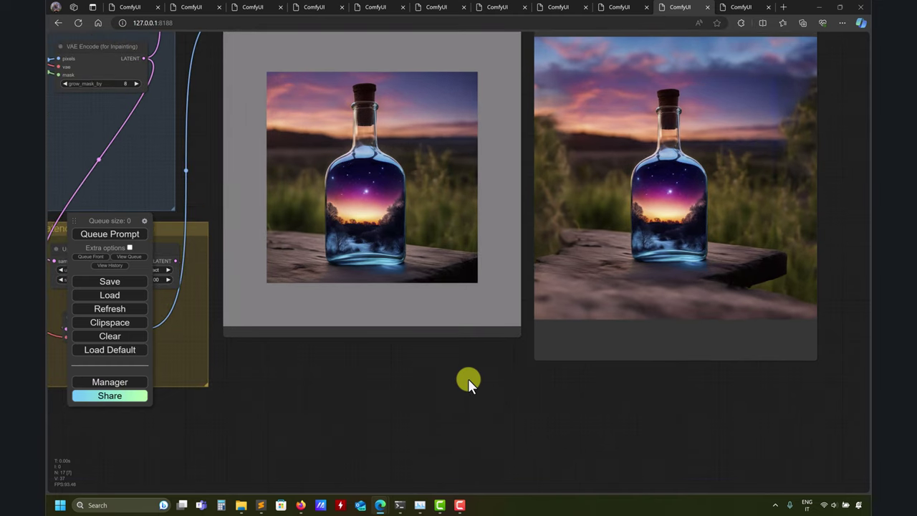
drag(468, 380, 513, 410)
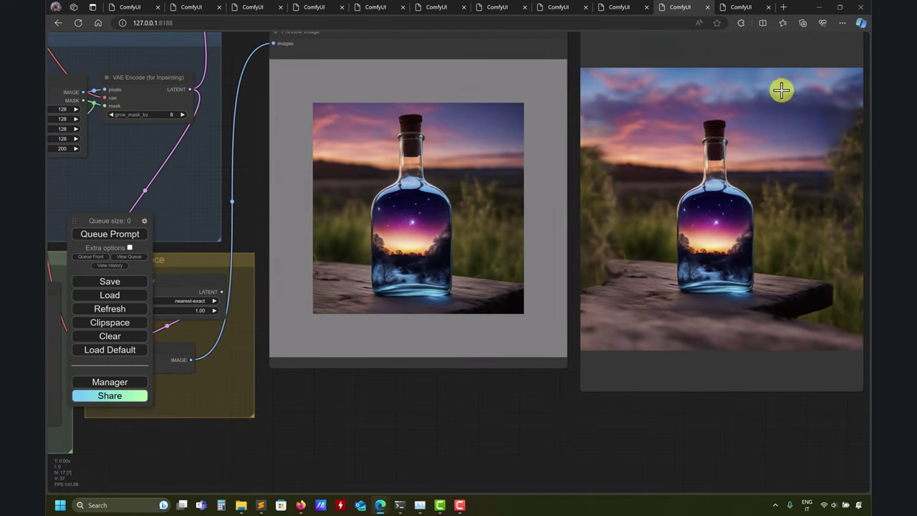
Examine the inpainting model in the Load Checkpoint node and the nodes for loading and padding the source image
scroll(509, 409, down, 4)
drag(333, 138, 605, 179)
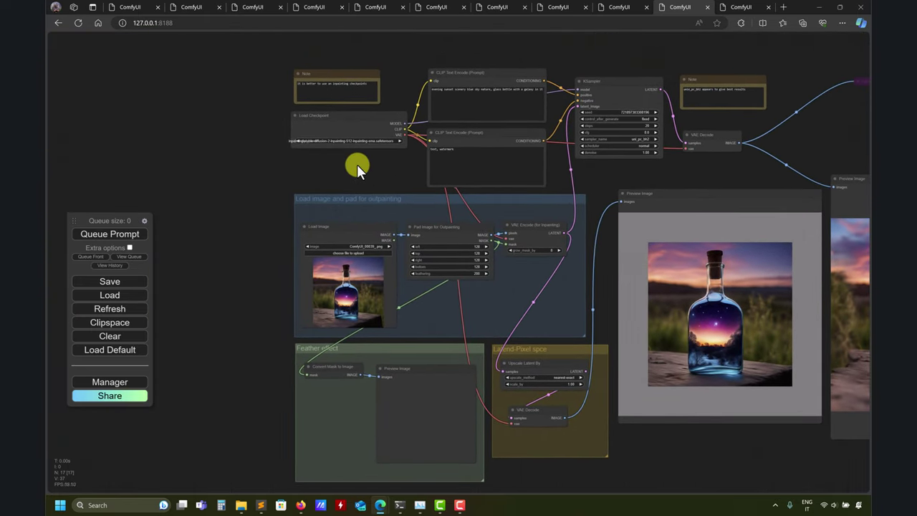
scroll(358, 169, up, 6)
scroll(358, 169, up, 1)
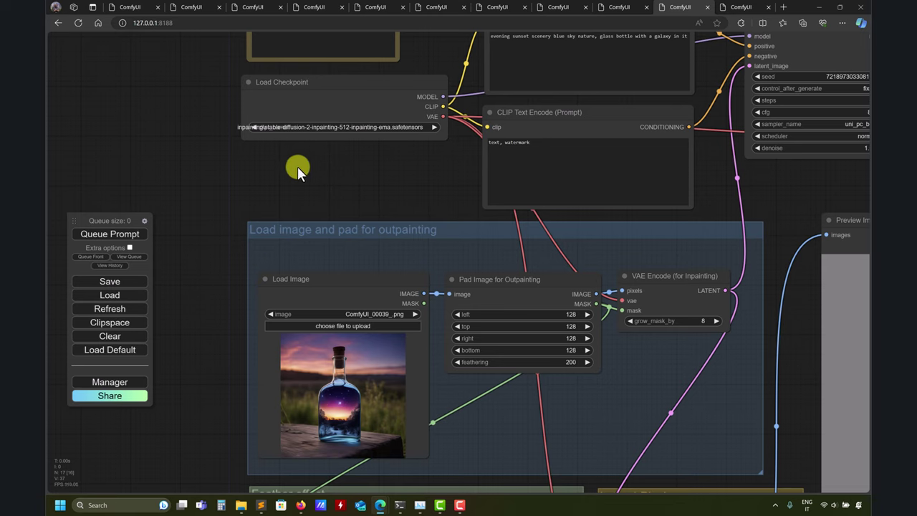
Open the outpainting workflow with the UNETLoader and examine its model note, UNETLoader, Load Checkpoint, and feather effect nodes
click(745, 6)
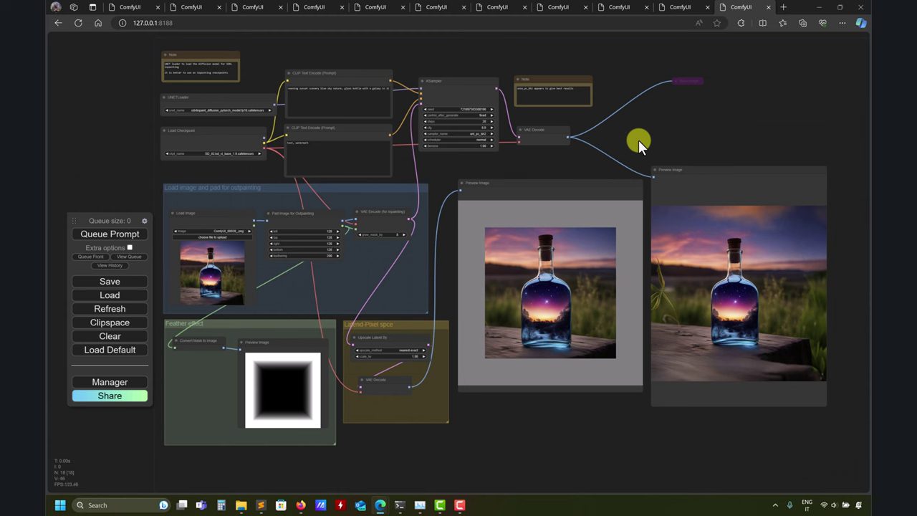
drag(638, 139, 788, 127)
scroll(244, 158, up, 4)
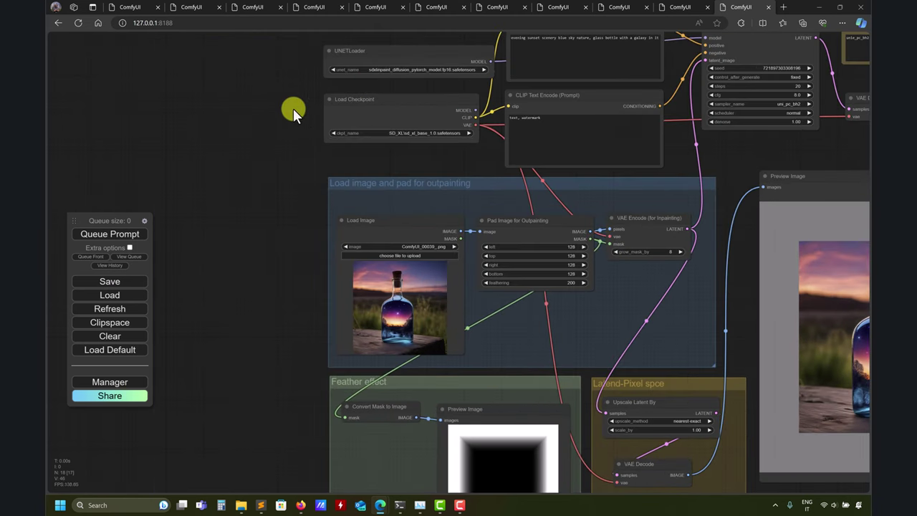
drag(307, 152, 274, 293)
scroll(427, 172, up, 2)
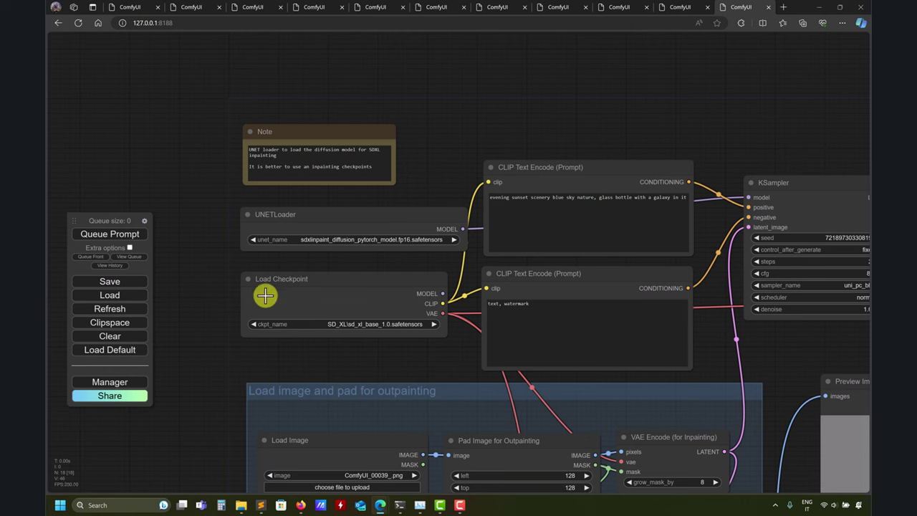
drag(403, 362, 292, 321)
scroll(617, 74, down, 3)
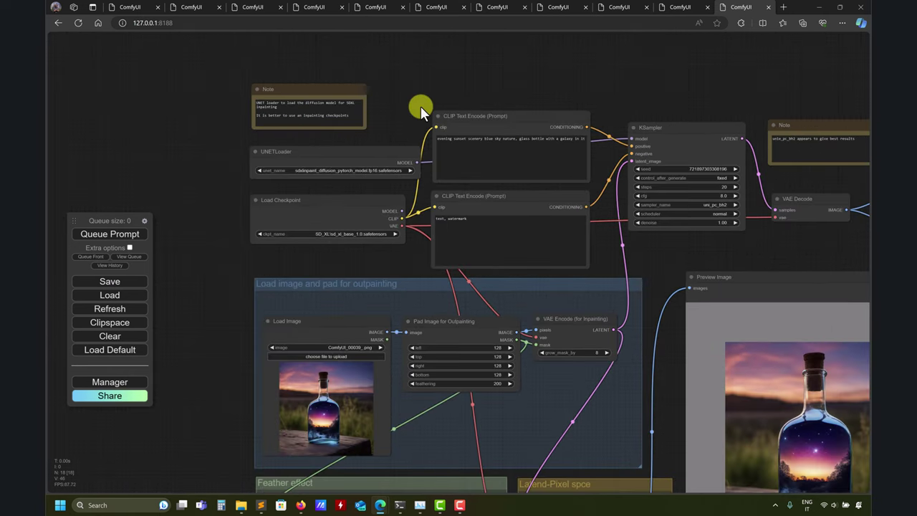
Follow the UNETLoader outpainting workflow through the KSampler and VAE Decode, and compare its padded image with the outpainted preview
drag(646, 60, 317, 90)
drag(119, 91, 385, 90)
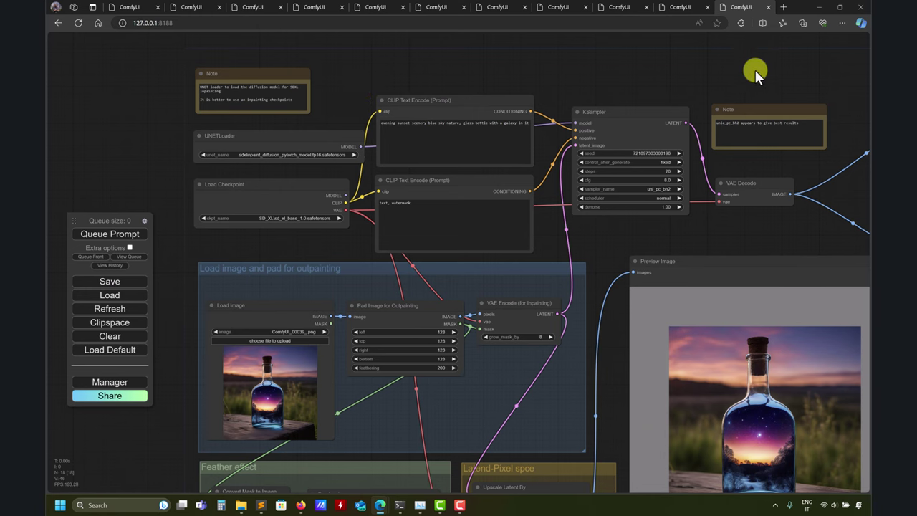
drag(867, 157, 584, 139)
scroll(733, 149, up, 2)
drag(733, 149, 568, 84)
scroll(587, 82, down, 2)
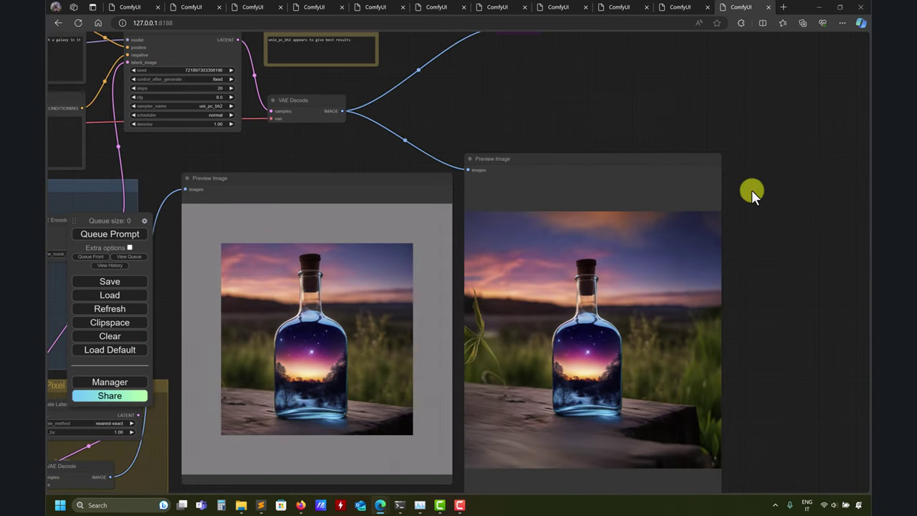
drag(751, 190, 759, 122)
scroll(809, 203, left, 3)
scroll(809, 202, down, 1)
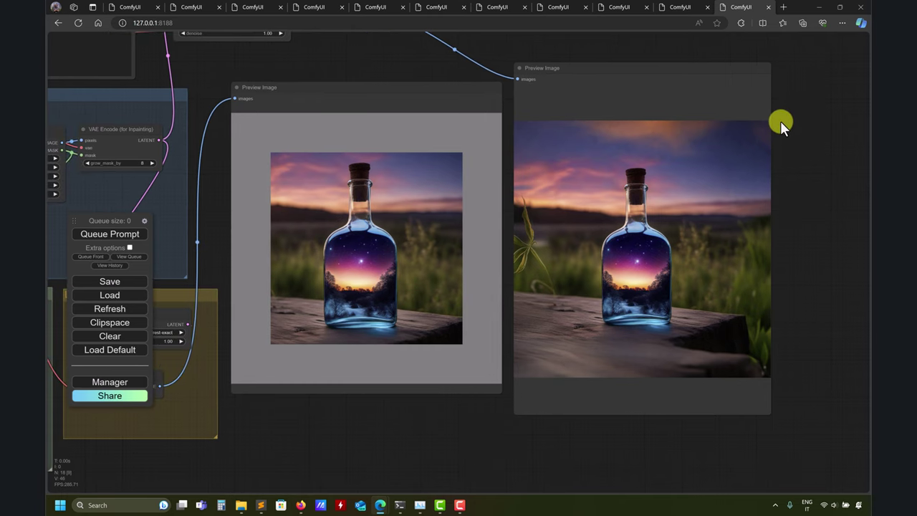
Compare the final outpainted bottle previews of the inpainting-checkpoint workflow and the UNETLoader workflow
click(670, 8)
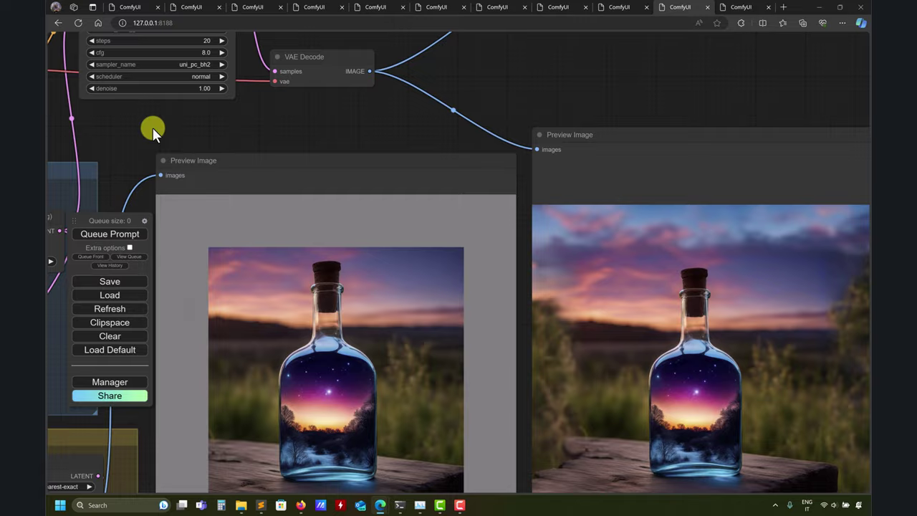
scroll(152, 127, right, 5)
scroll(152, 127, down, 2)
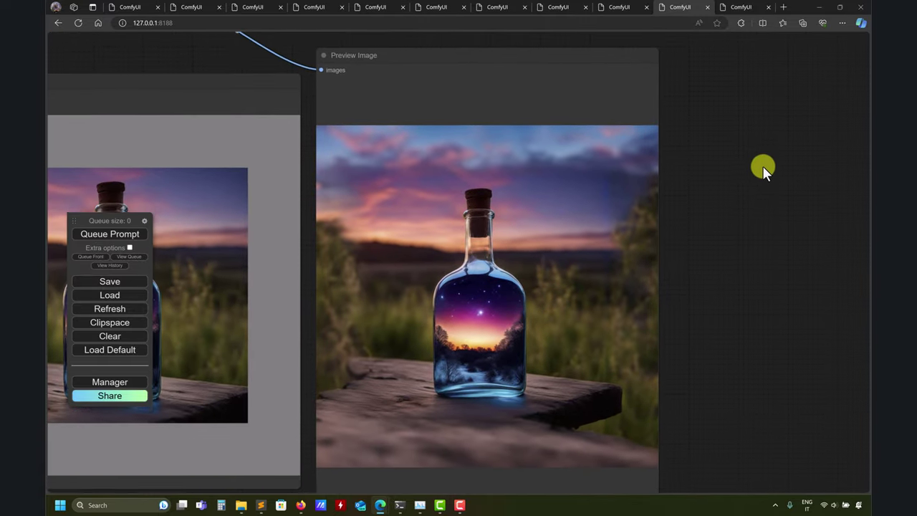
click(745, 10)
scroll(794, 164, up, 5)
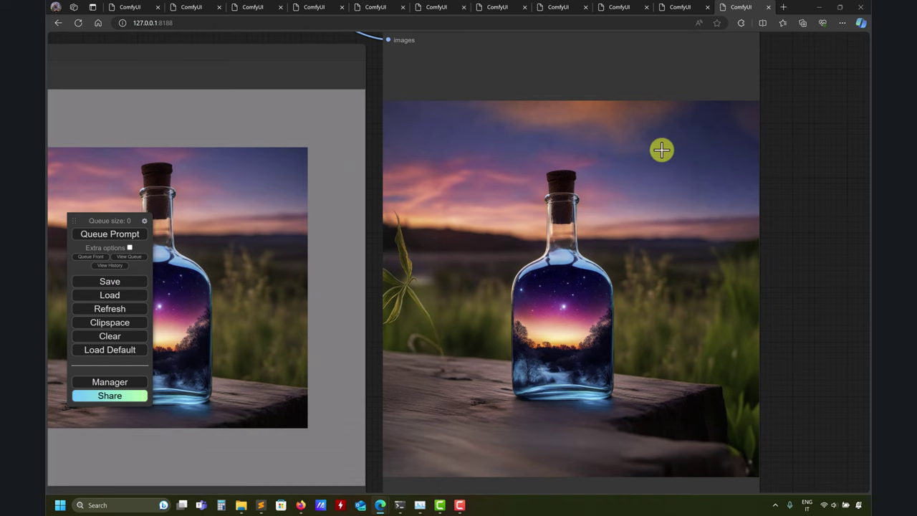
click(684, 7)
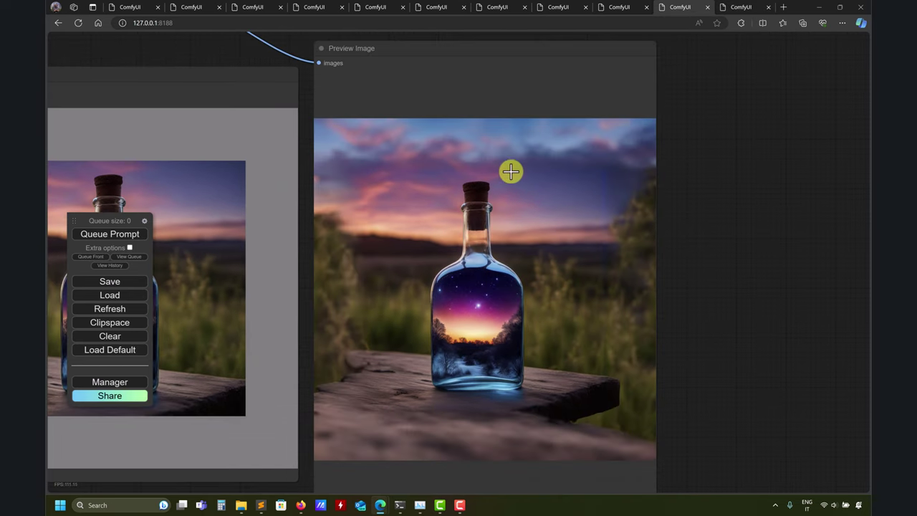
scroll(762, 178, down, 5)
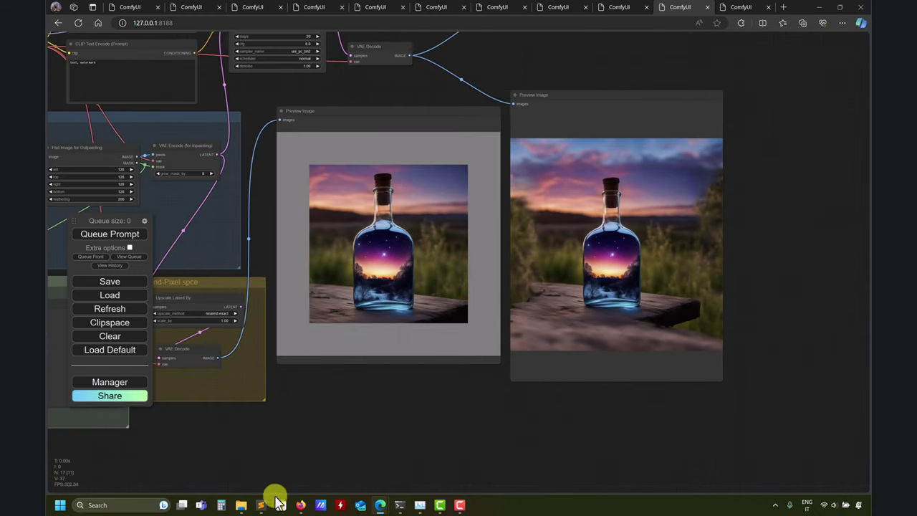
Open the inpainting-grow-mask folder in File Explorer and compare the outpainting seams in mask0.png, mask3.png and mask4.png
mouse_move(242, 507)
click(202, 474)
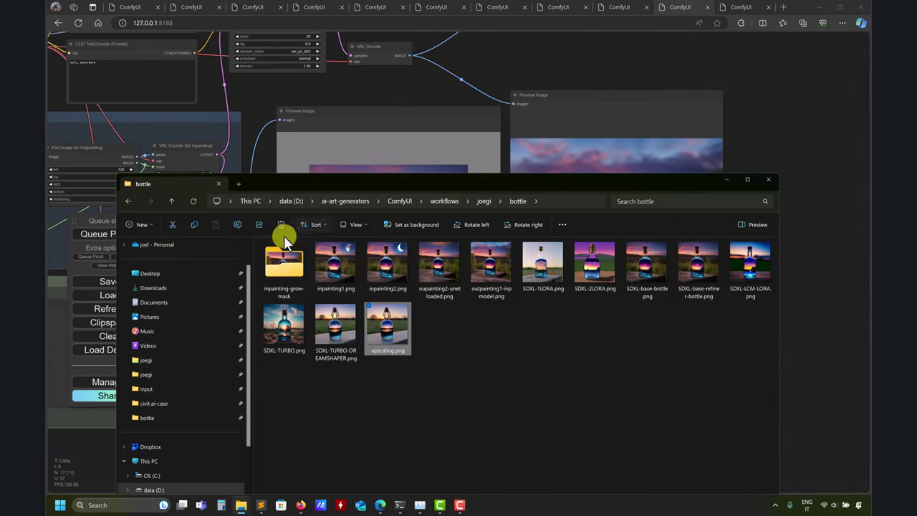
double_click(280, 269)
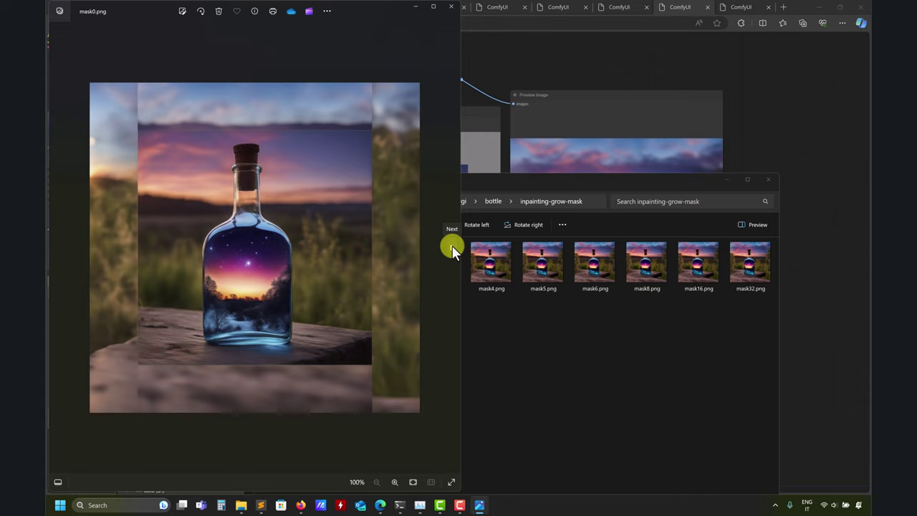
click(452, 248)
click(452, 249)
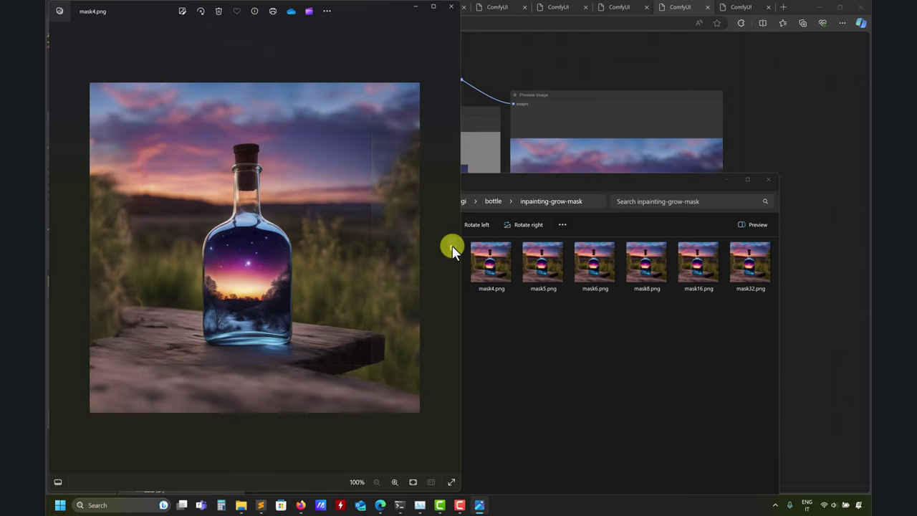
click(53, 252)
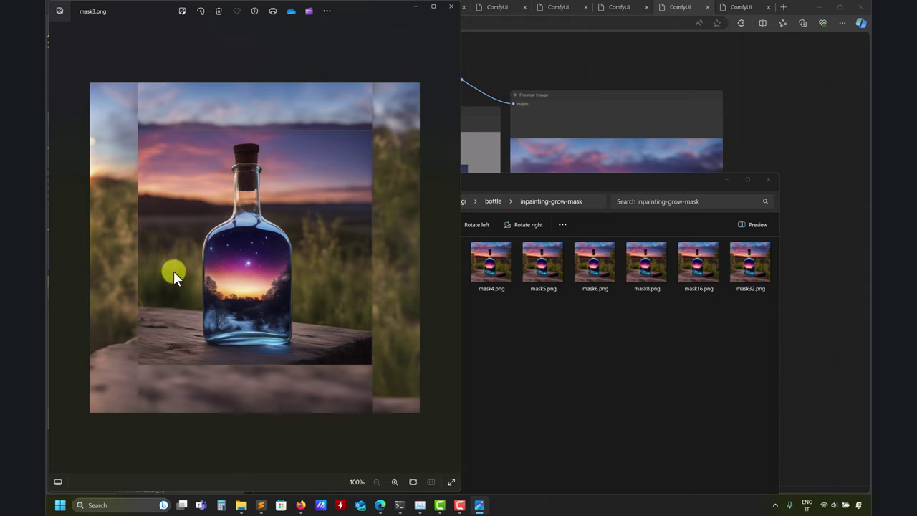
View the images with larger grow-mask values, from mask6.png through mask8.png, mask16.png and mask32.png to mask64.png
click(448, 250)
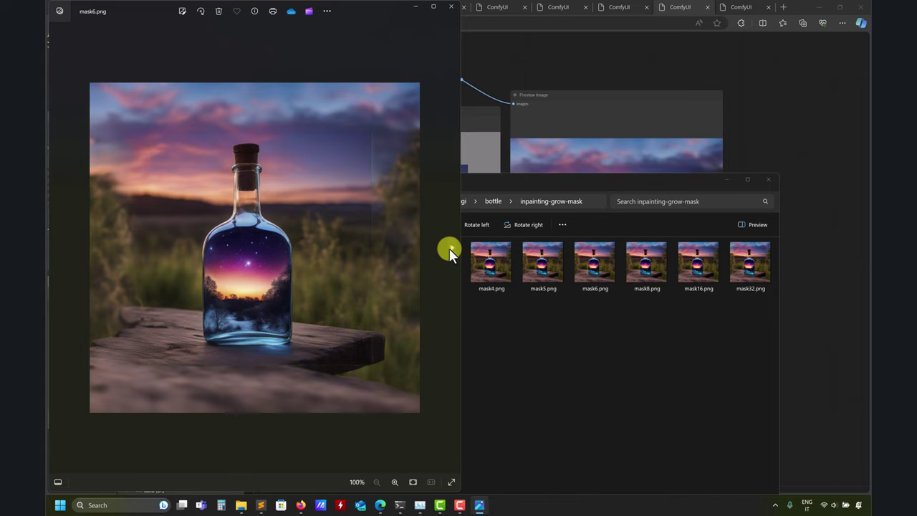
click(450, 251)
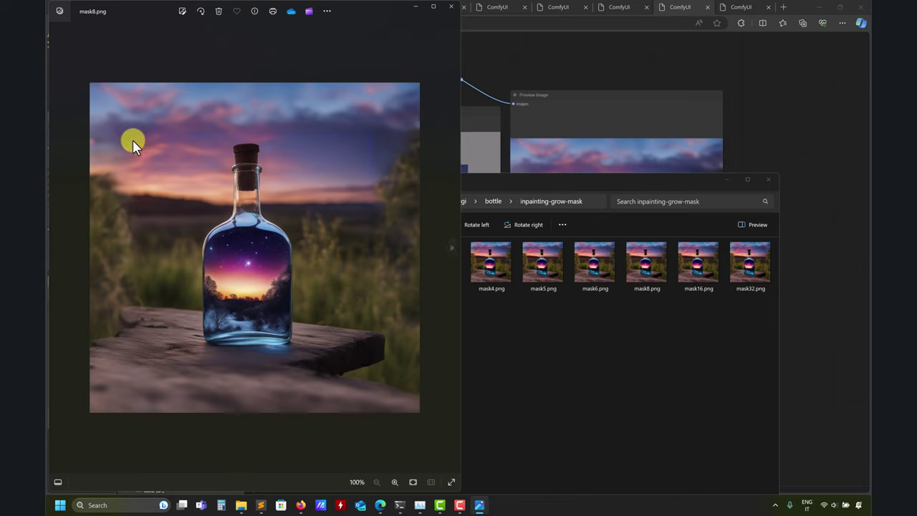
click(453, 250)
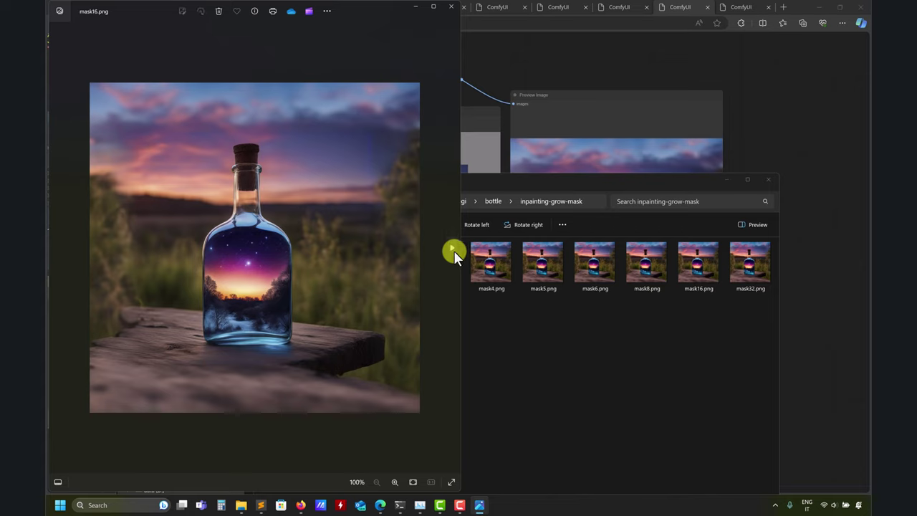
click(453, 250)
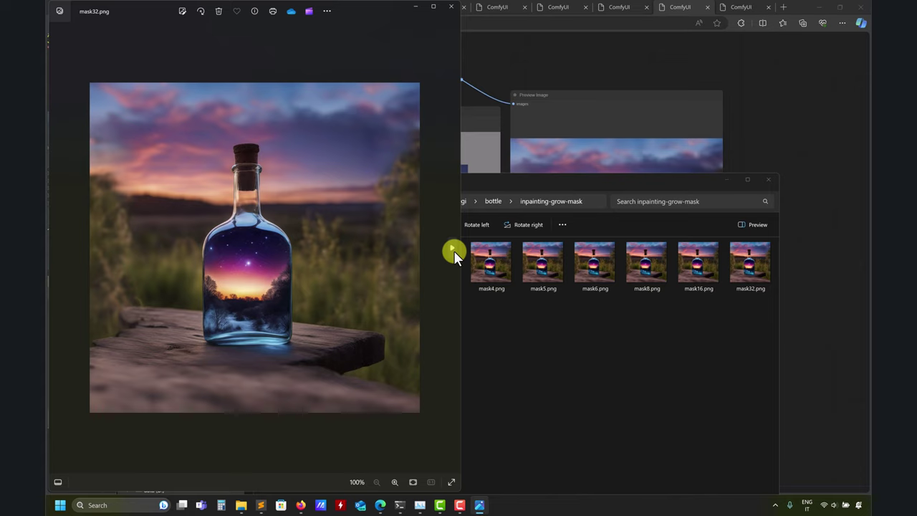
click(454, 250)
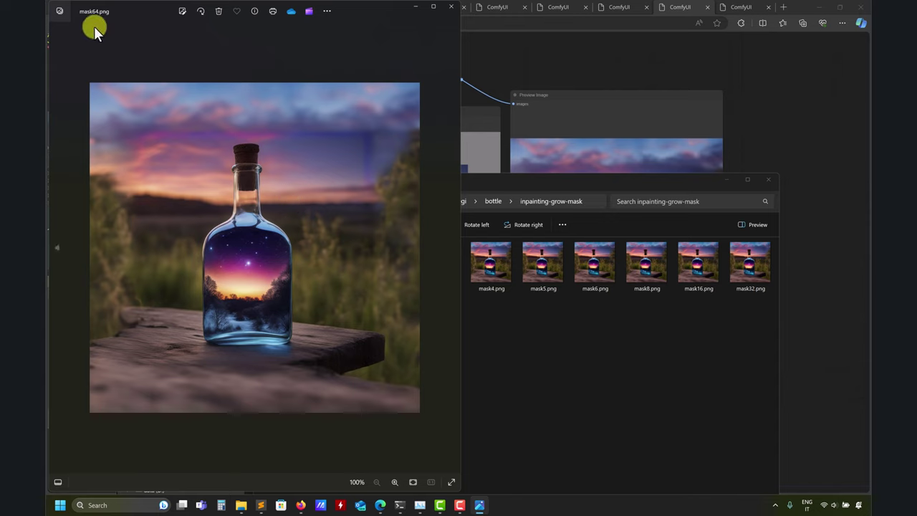
Go back to mask16.png to compare it with the neighbouring grow-mask results, and put away the image viewer and File Explorer
click(59, 248)
click(58, 247)
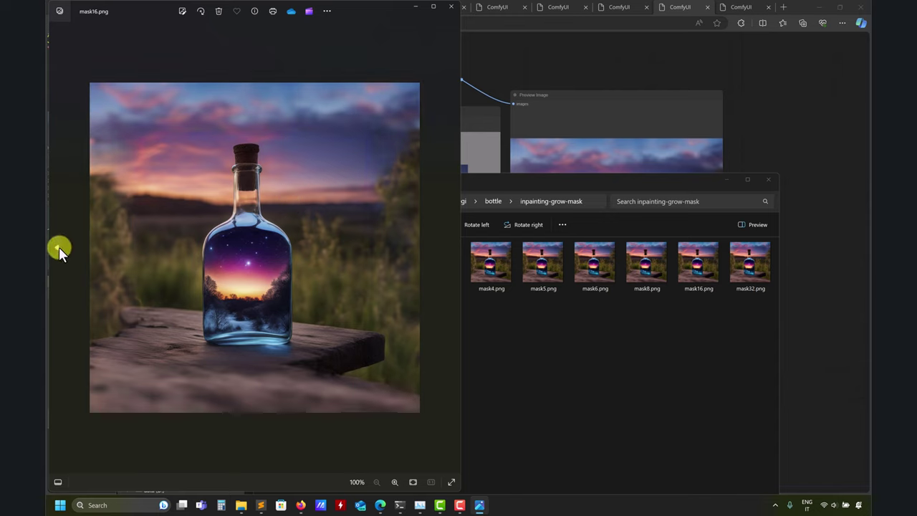
click(59, 247)
click(446, 247)
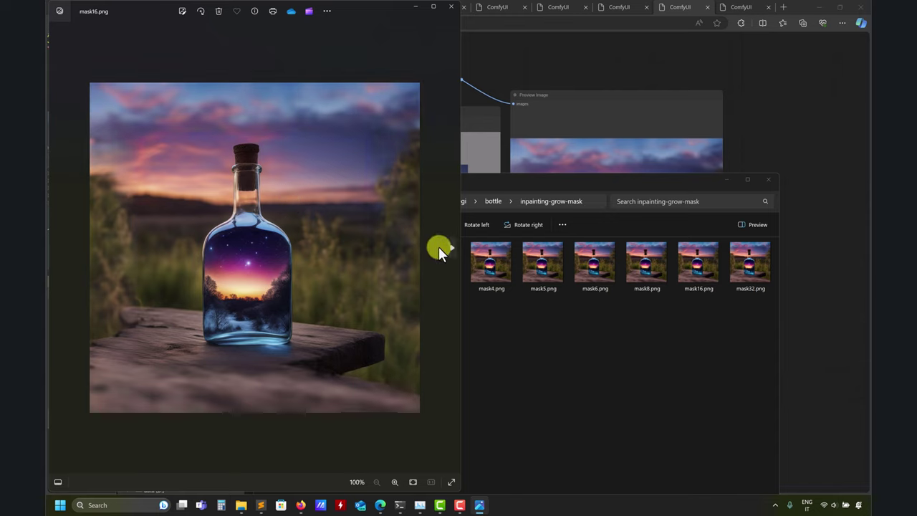
click(450, 8)
click(128, 200)
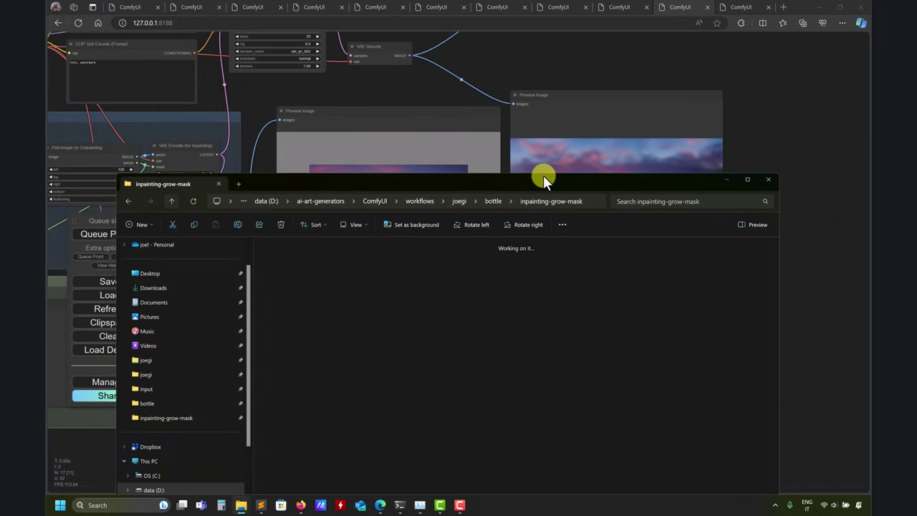
click(722, 179)
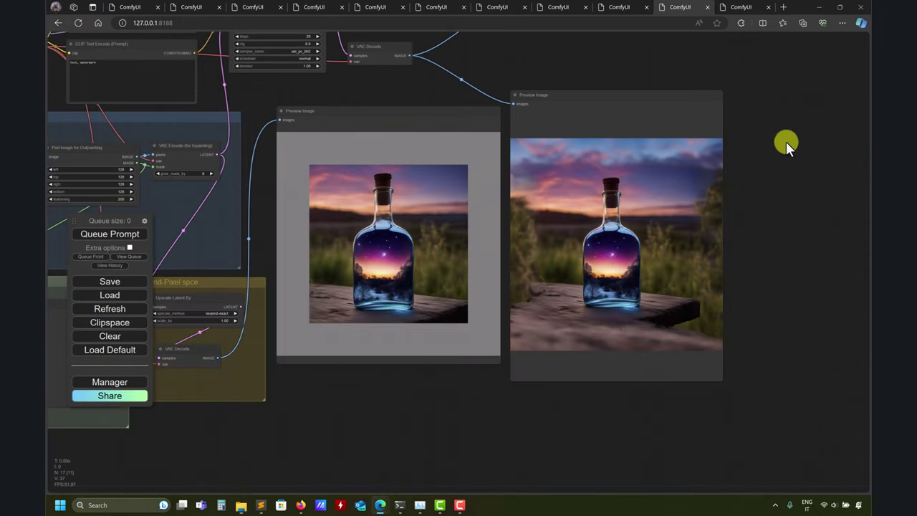
Review the UNETLoader outpainting workflow in ComfyUI, examining the padding nodes, feather effect mask, padded image and final preview
click(730, 6)
scroll(792, 231, down, 5)
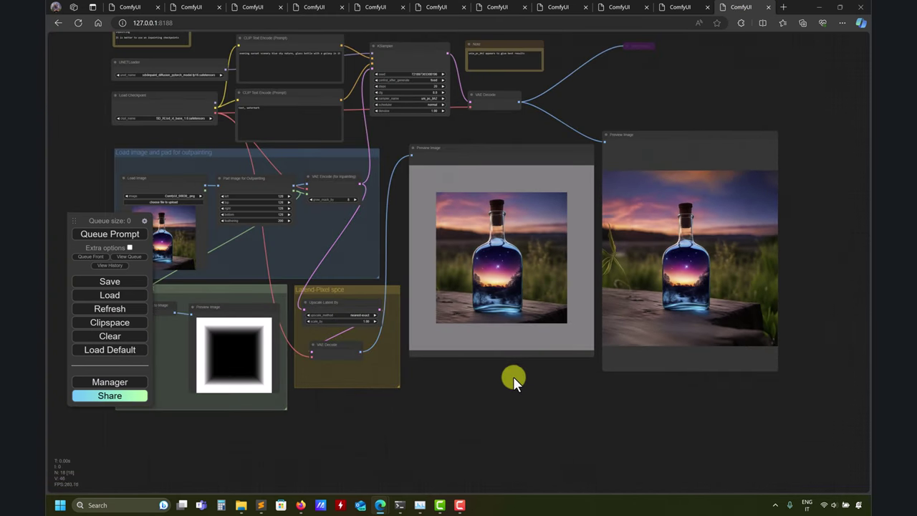
drag(513, 376, 585, 402)
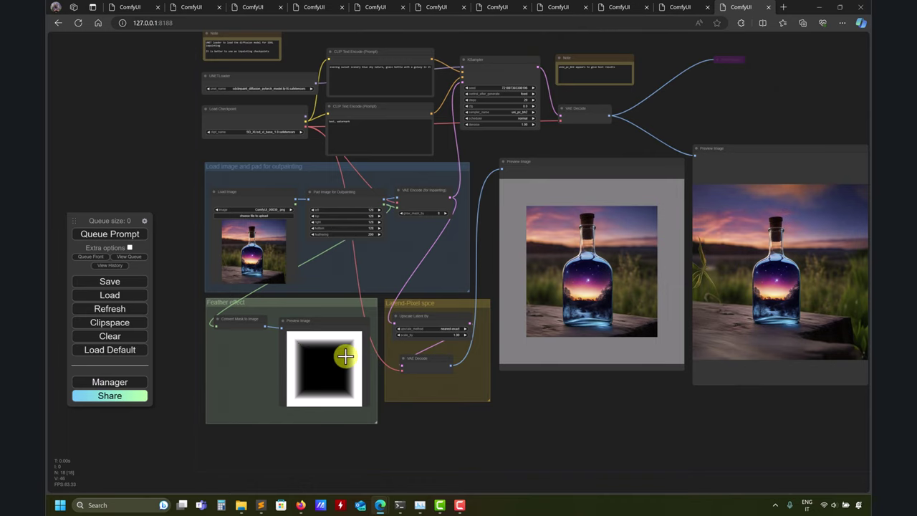
scroll(497, 430, up, 4)
drag(324, 398, 409, 380)
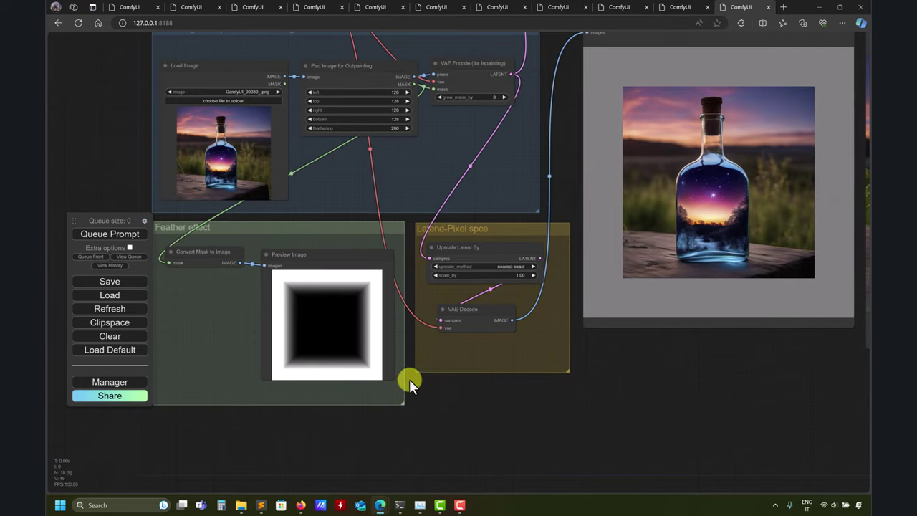
scroll(446, 362, down, 3)
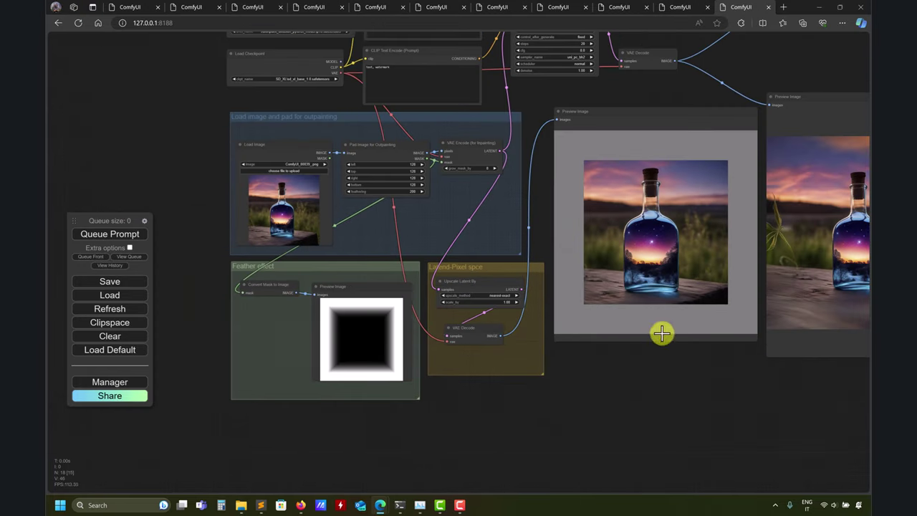
drag(696, 380, 594, 391)
scroll(594, 391, down, 1)
scroll(563, 395, up, 2)
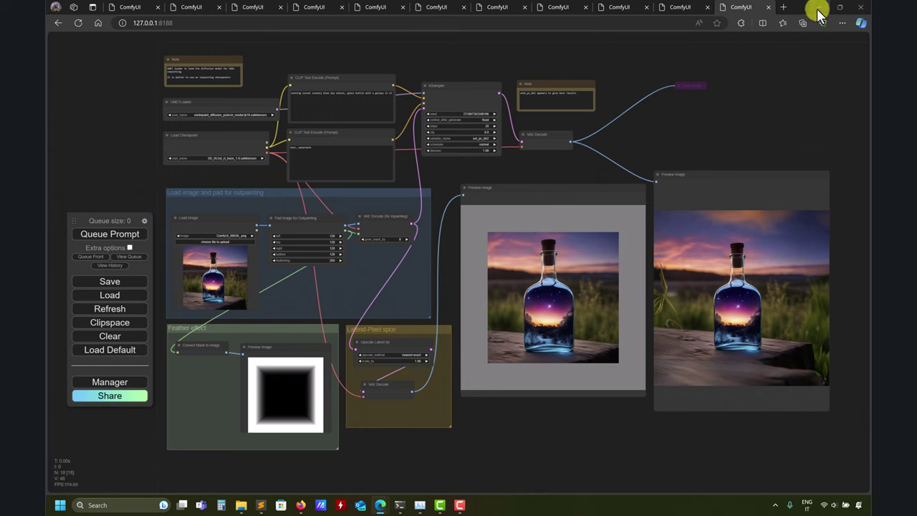
Minimize ComfyUI, switch to Firefox, and view the Leonardo.Ai home page, the Playground create page and NightCafe's model selection
mouse_move(382, 507)
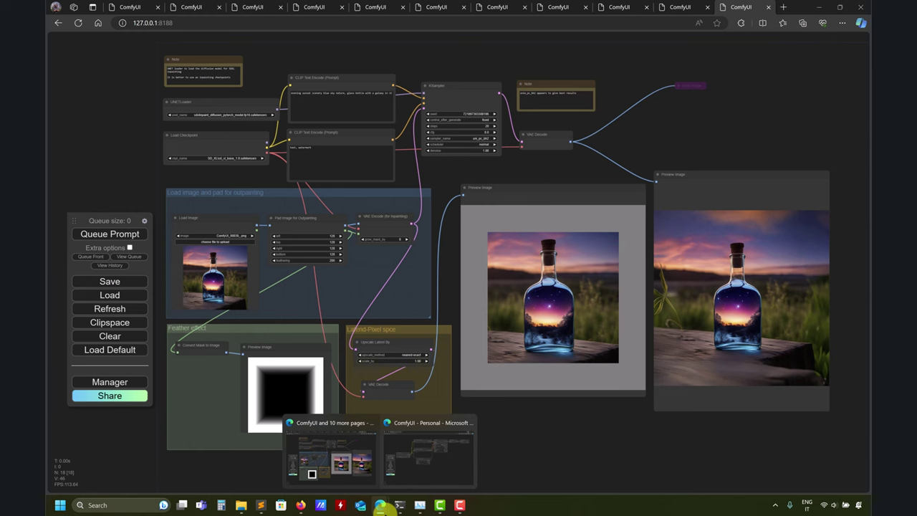
click(818, 7)
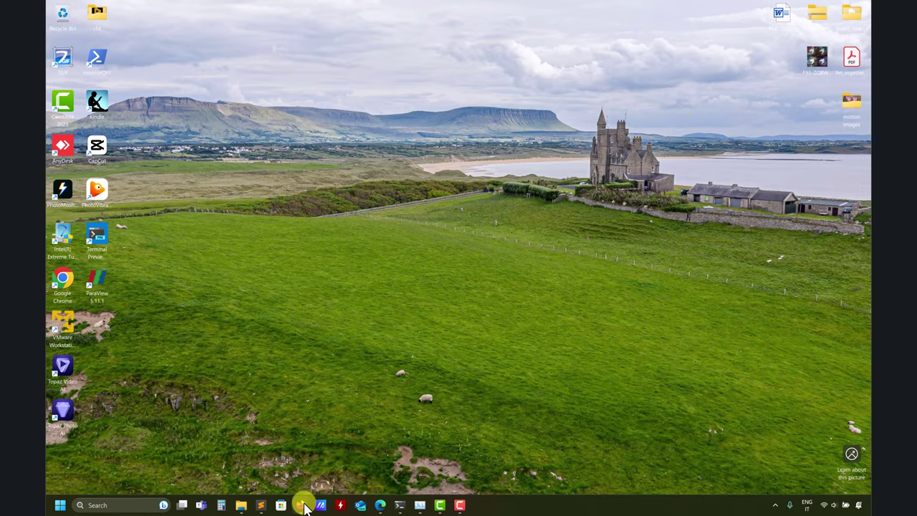
mouse_move(303, 502)
click(330, 459)
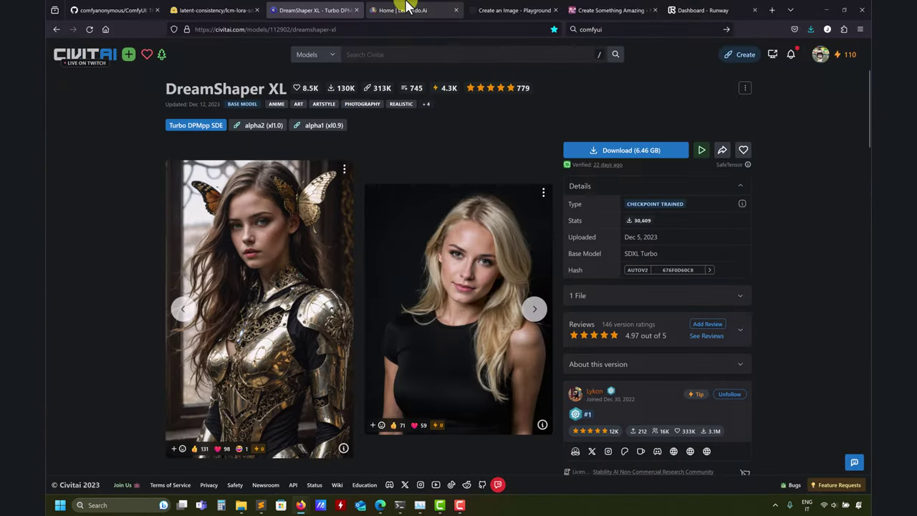
click(409, 9)
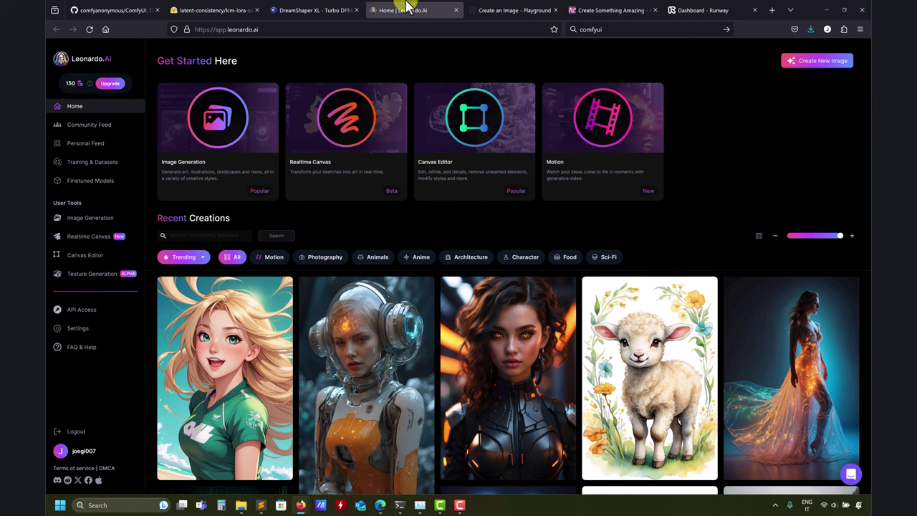
click(496, 8)
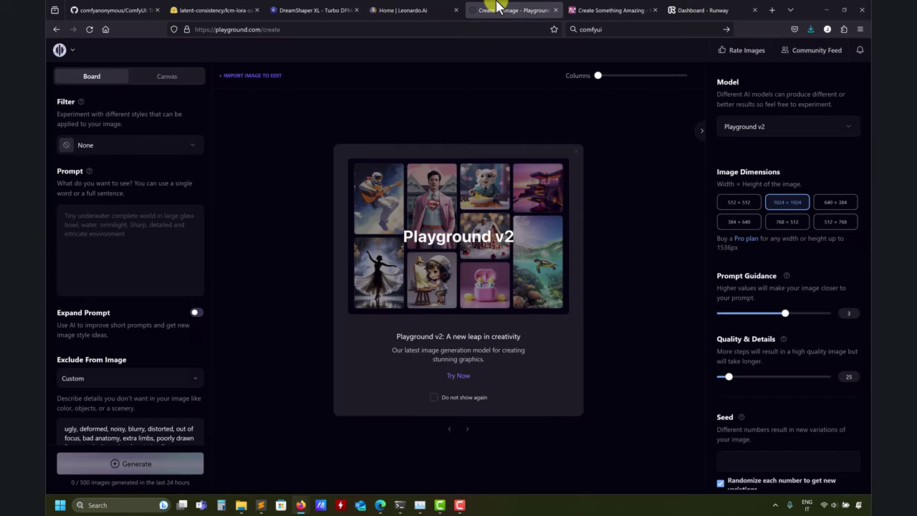
click(613, 9)
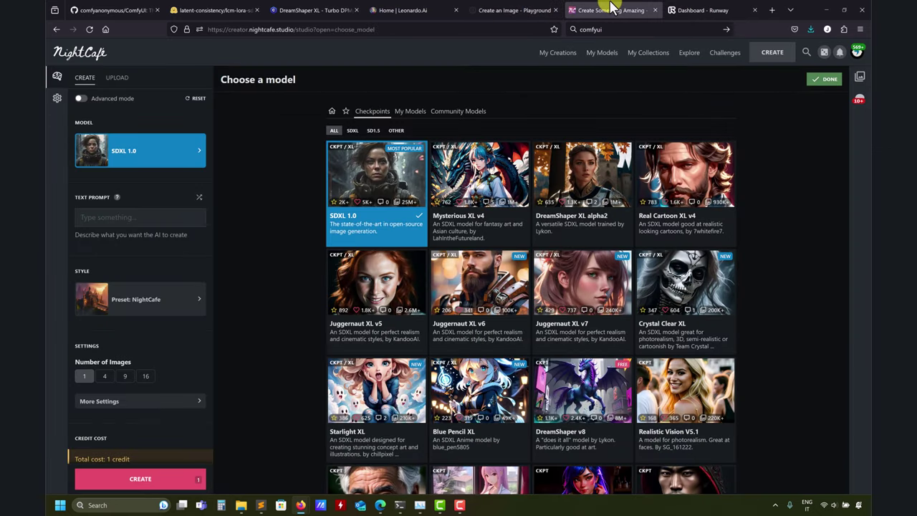
Revisit Leonardo.Ai, Playground and NightCafe to compare their online image generation options
click(528, 9)
click(408, 9)
click(488, 8)
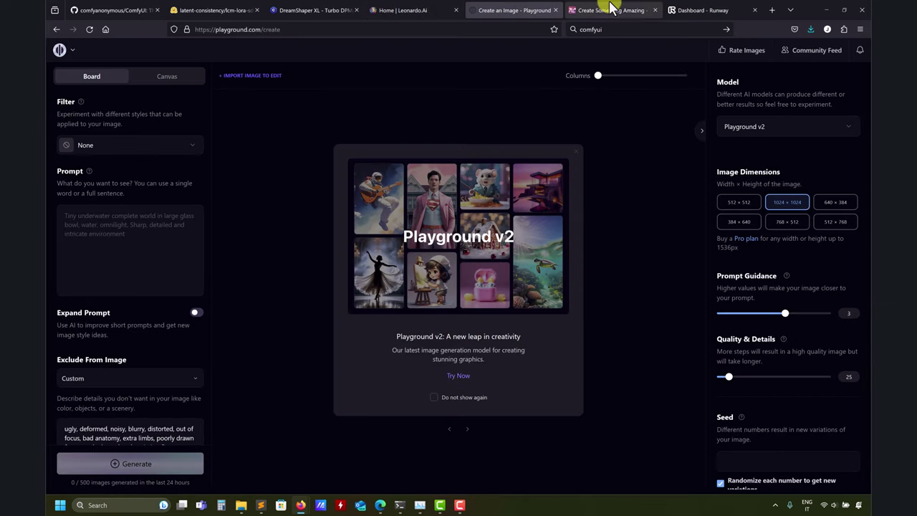
click(611, 8)
click(487, 9)
click(422, 9)
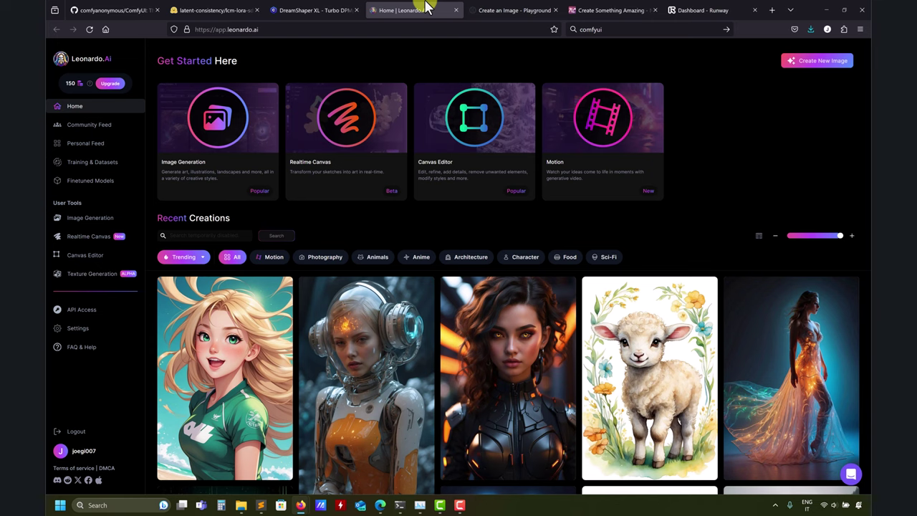
click(493, 9)
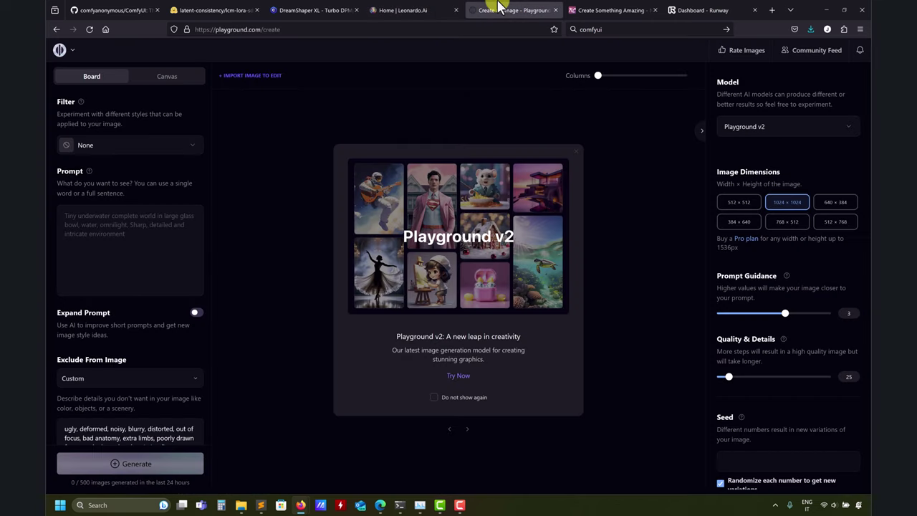
click(594, 10)
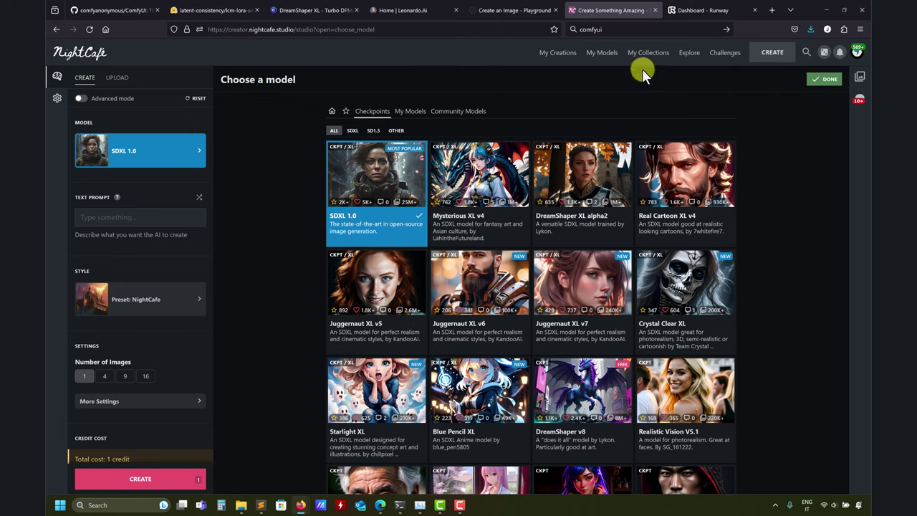
View the Runway dashboard and examine its Popular AI Magic Tools
click(696, 11)
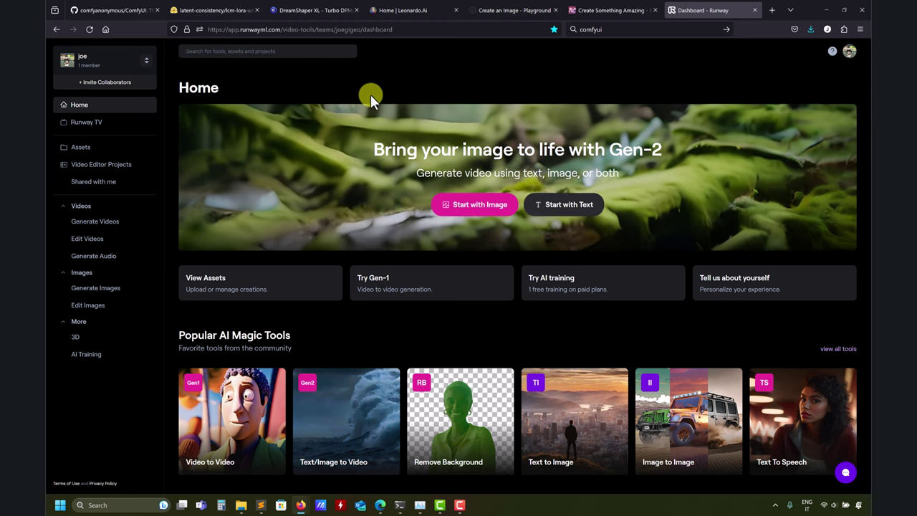
scroll(465, 286, down, 1)
scroll(466, 286, down, 3)
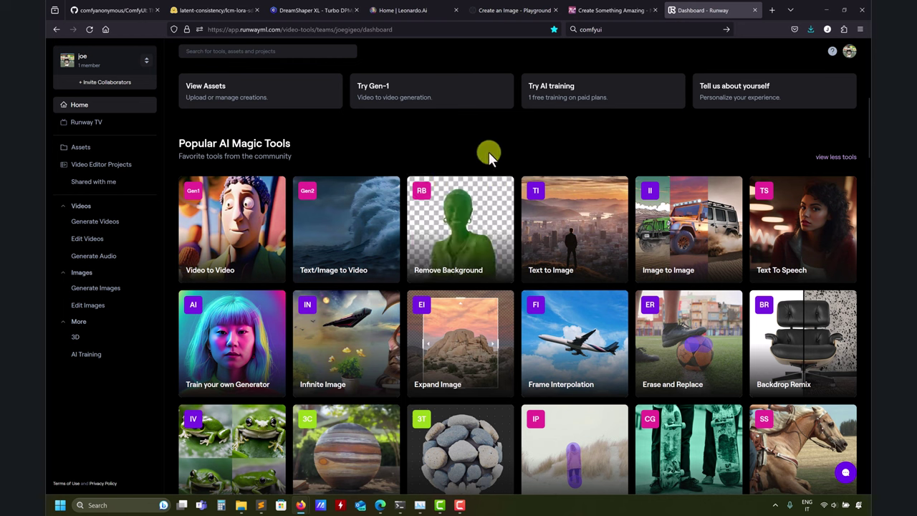
scroll(640, 342, down, 1)
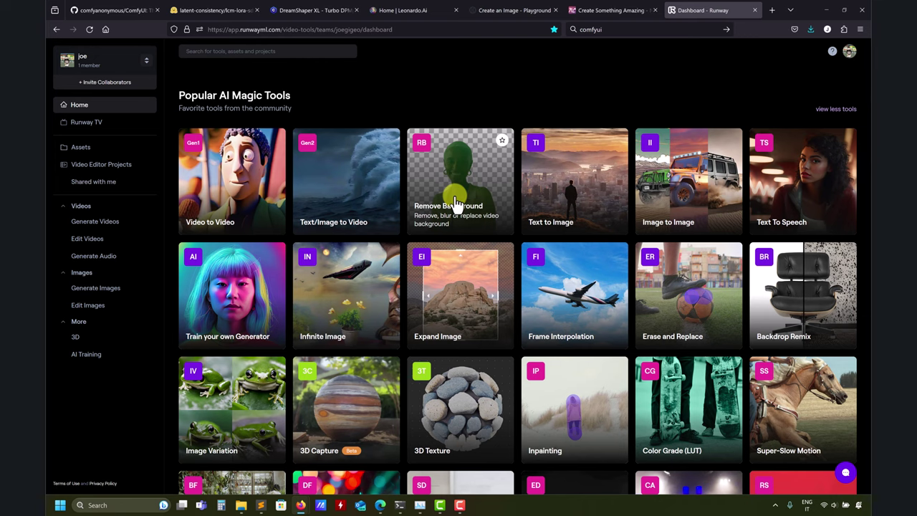
Open Runway's Expand Image tool, load the sunset bottle image from the assets, and set the scale to 0.75x
click(461, 306)
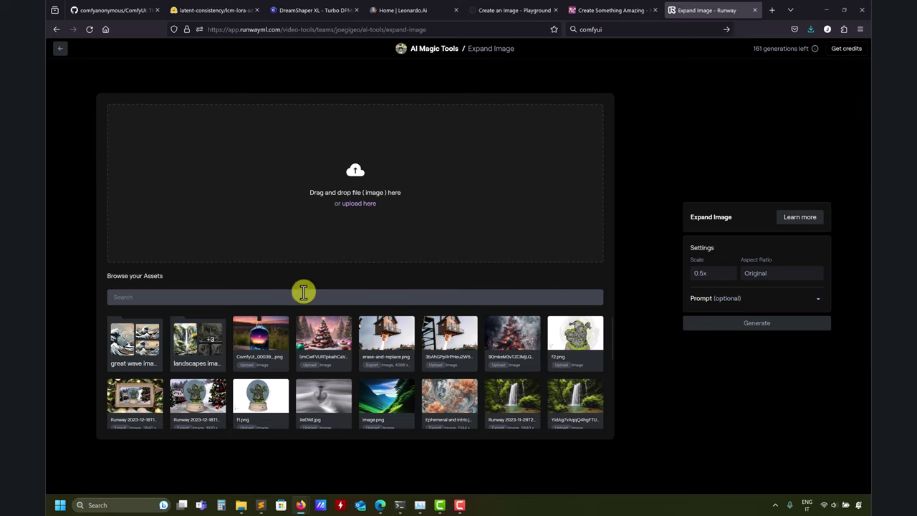
drag(262, 344, 338, 155)
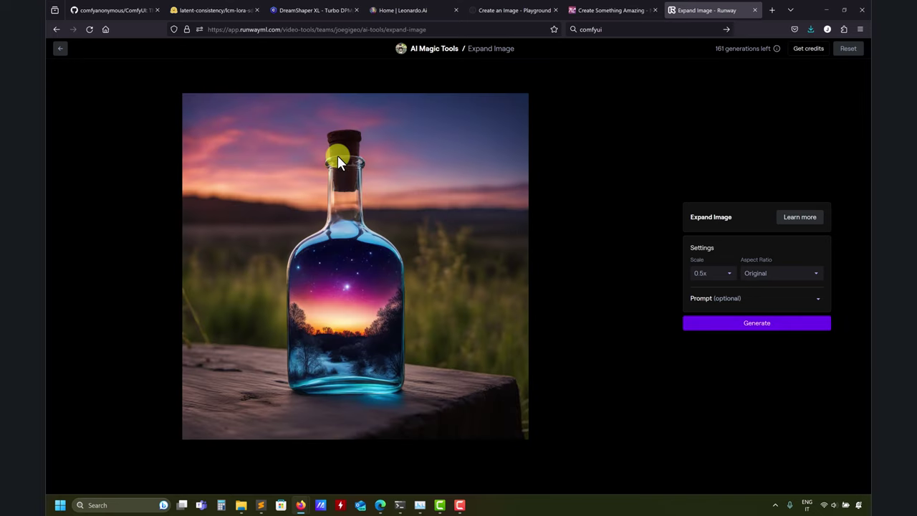
click(729, 275)
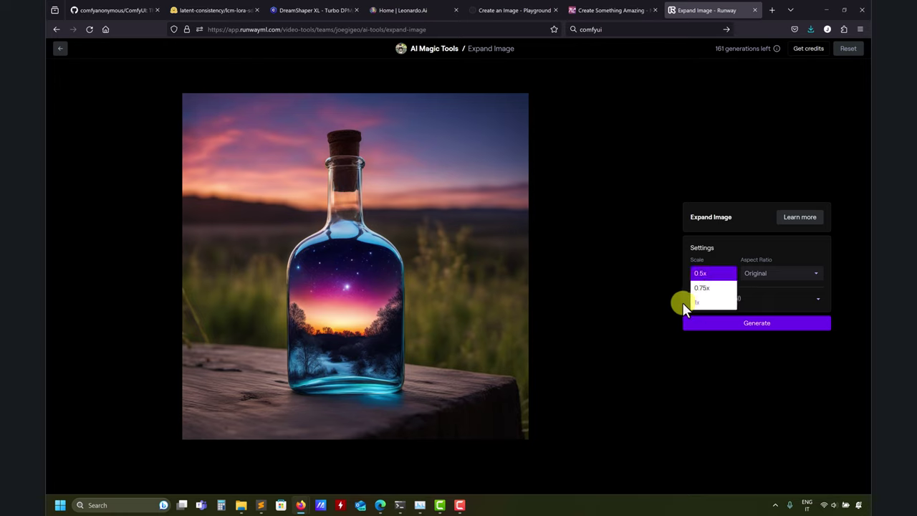
click(709, 288)
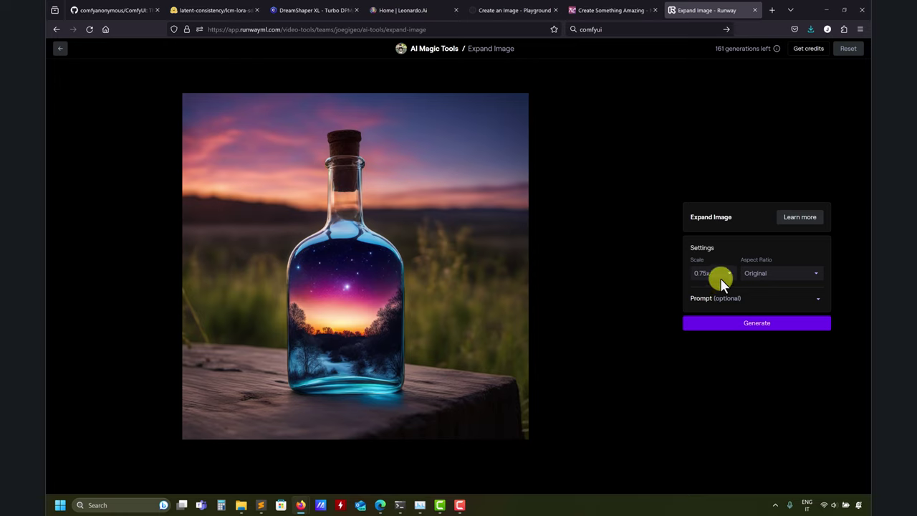
Set the scale to 0.5x and the aspect ratio to Widescreen (16:9), and generate the expanded bottle images
click(721, 280)
click(708, 257)
click(745, 273)
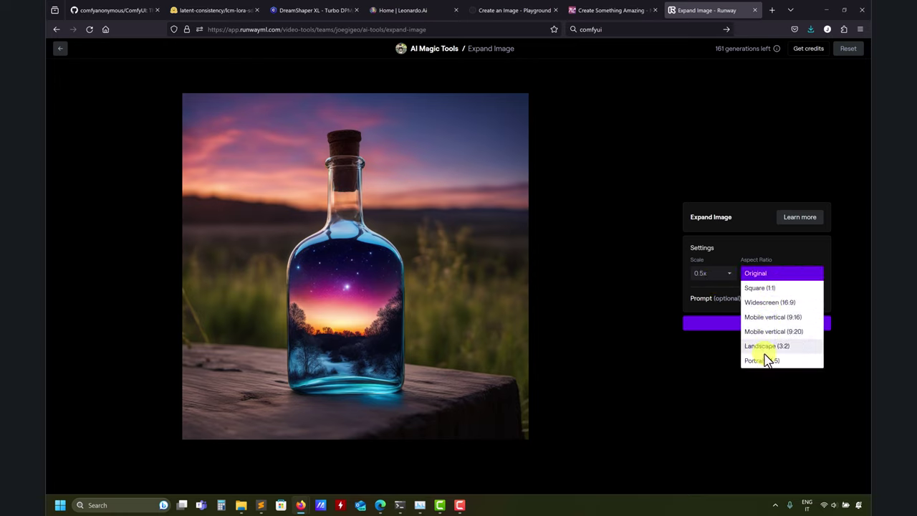
click(791, 303)
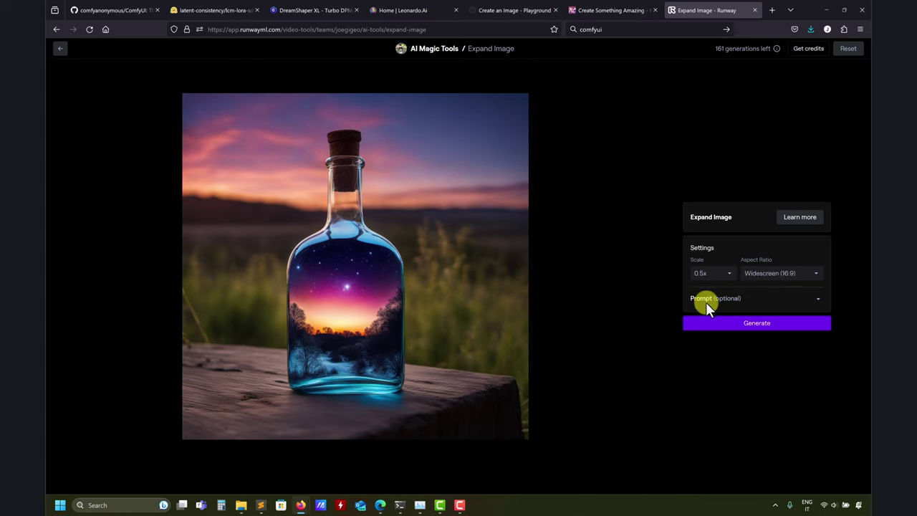
click(706, 328)
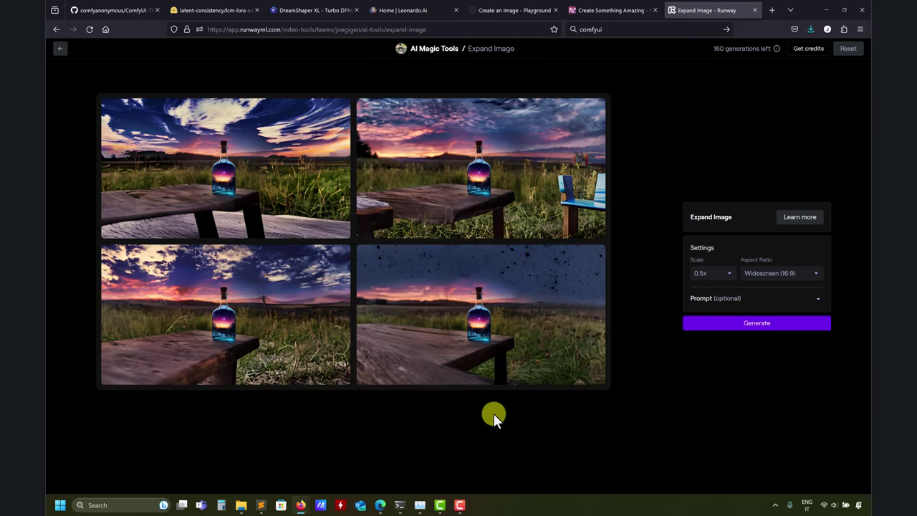
View the second expanded bottle variation enlarged, and return to the grid of results
click(528, 160)
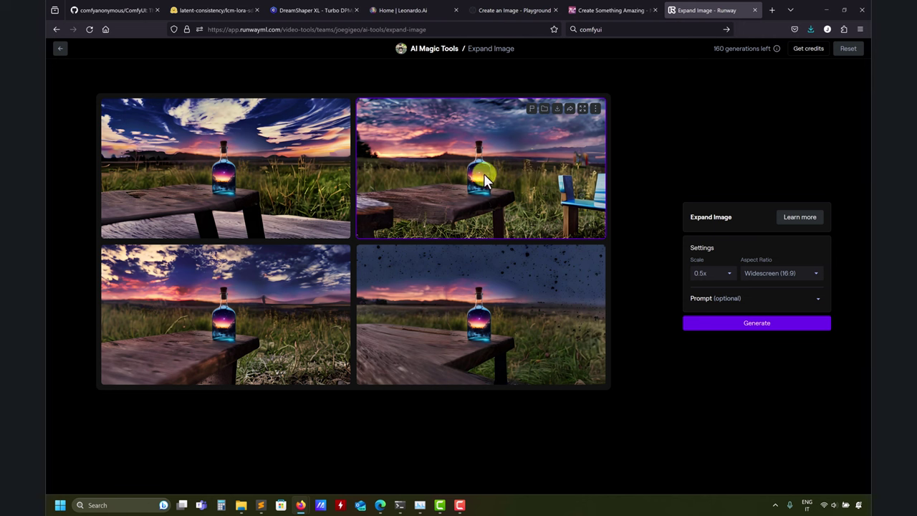
click(582, 109)
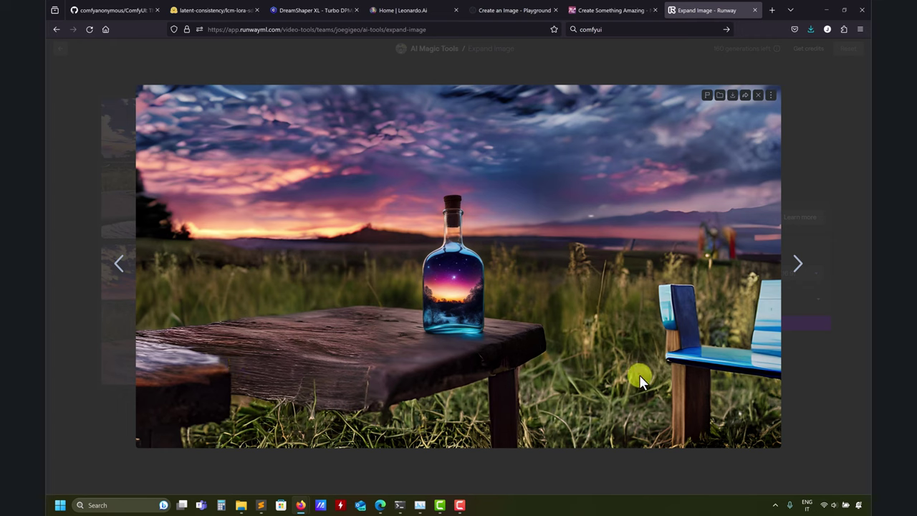
click(760, 96)
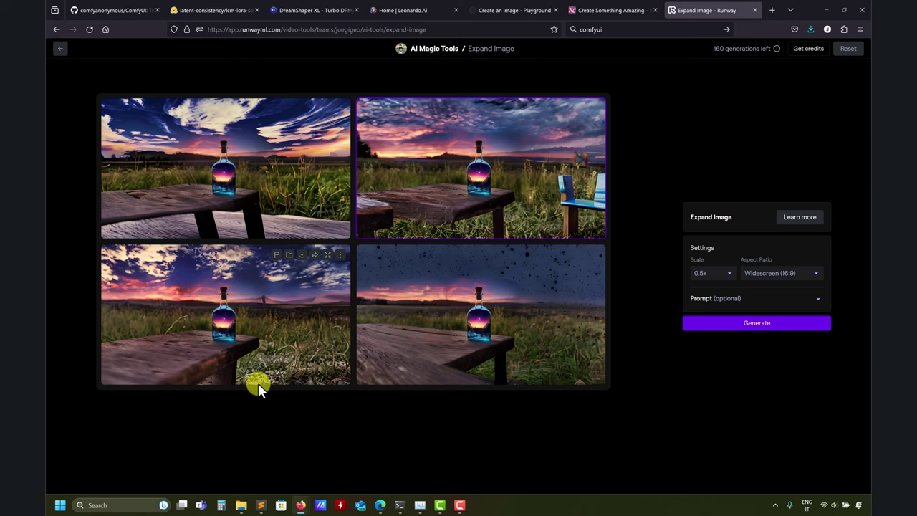
Return to the dashboard, list all AI Magic Tools, open Erase and Replace, and load the sunset bottle image from the assets
click(61, 55)
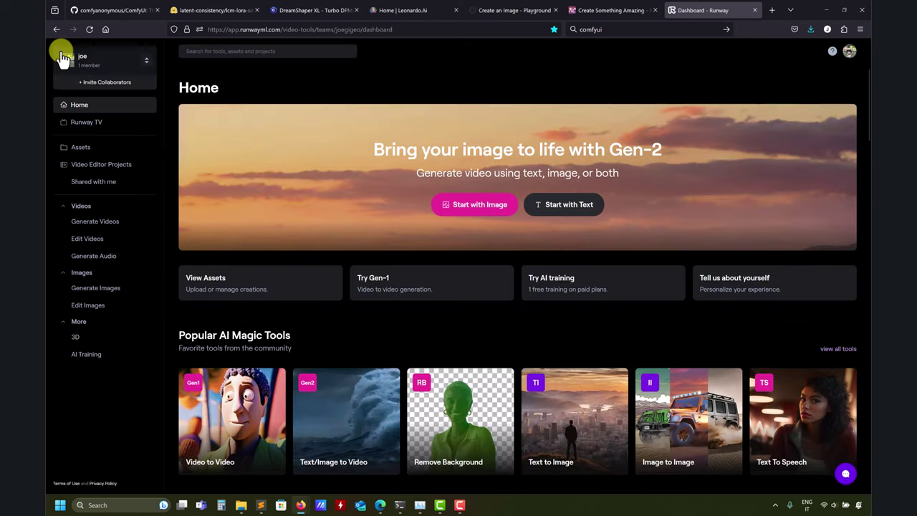
scroll(502, 315, down, 3)
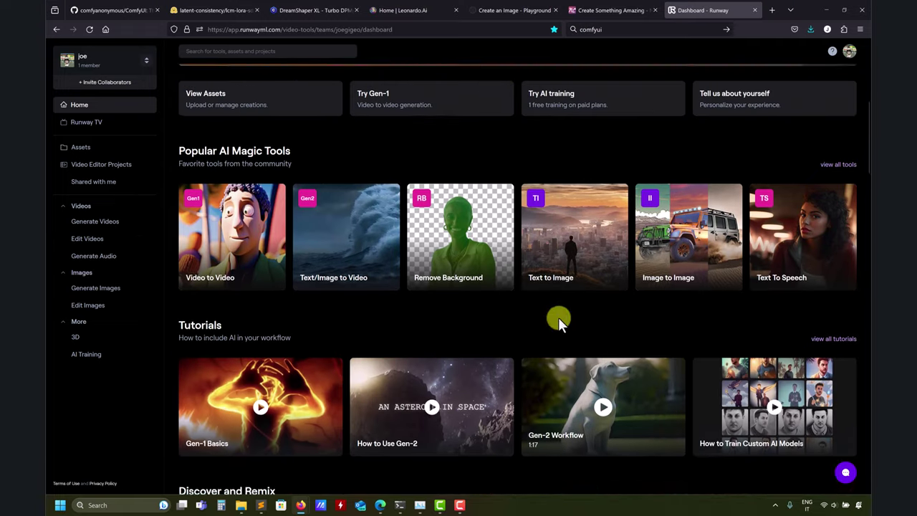
scroll(702, 258, up, 1)
click(827, 205)
scroll(627, 240, down, 2)
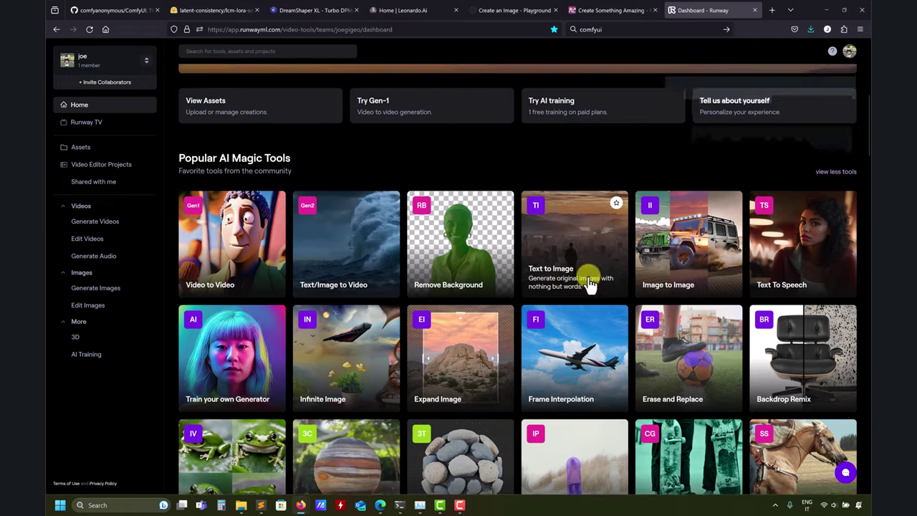
click(678, 269)
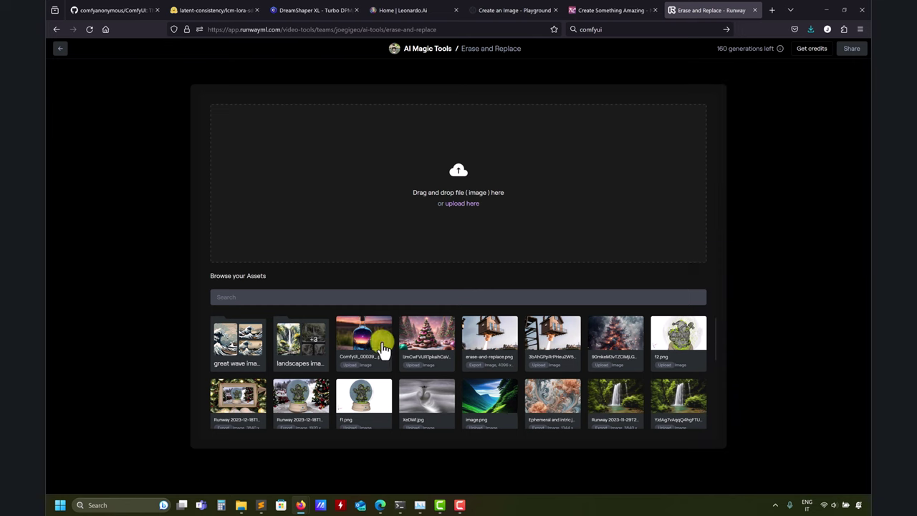
drag(380, 348, 417, 194)
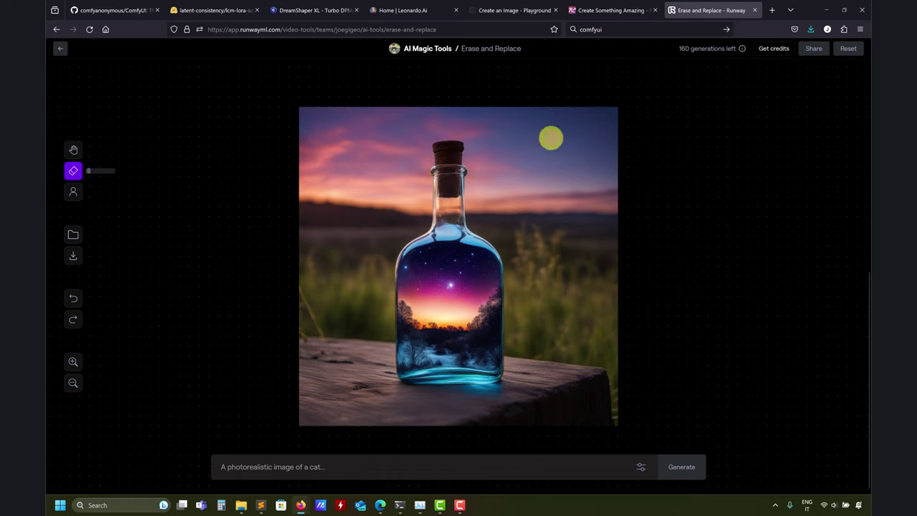
Mask a round patch of sky beside the bottle's neck, enter the prompt "crescent moon", and generate the replacement
mouse_move(549, 147)
mouse_down()
mouse_move(522, 165)
mouse_move(563, 149)
mouse_move(555, 180)
mouse_move(560, 142)
mouse_move(535, 133)
mouse_move(524, 167)
mouse_move(563, 182)
mouse_move(582, 155)
mouse_move(575, 130)
mouse_move(536, 123)
mouse_move(514, 136)
mouse_move(515, 160)
mouse_move(531, 178)
mouse_move(568, 166)
mouse_move(573, 135)
mouse_move(534, 151)
mouse_up()
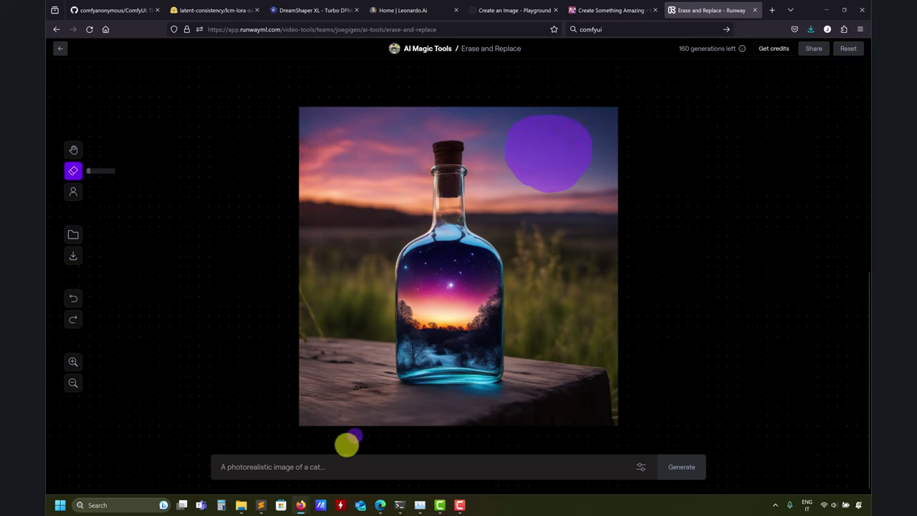
click(334, 473)
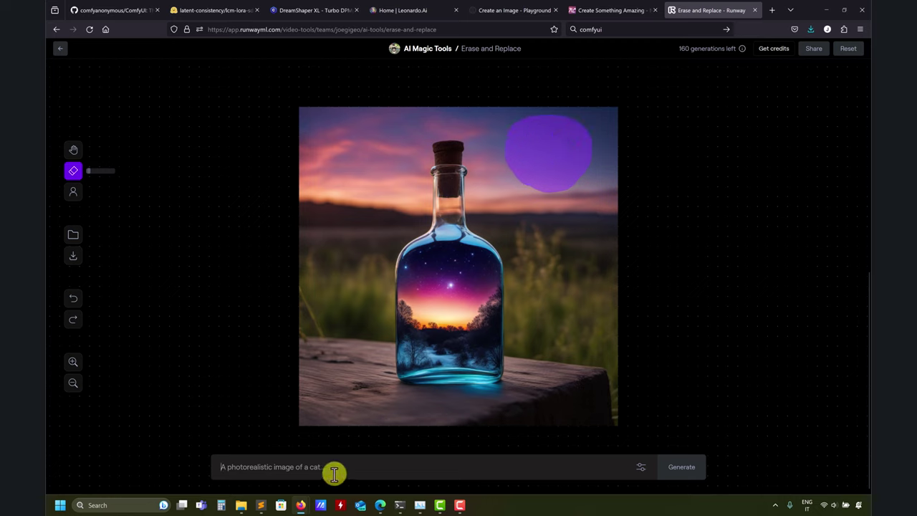
text(crescent moon)
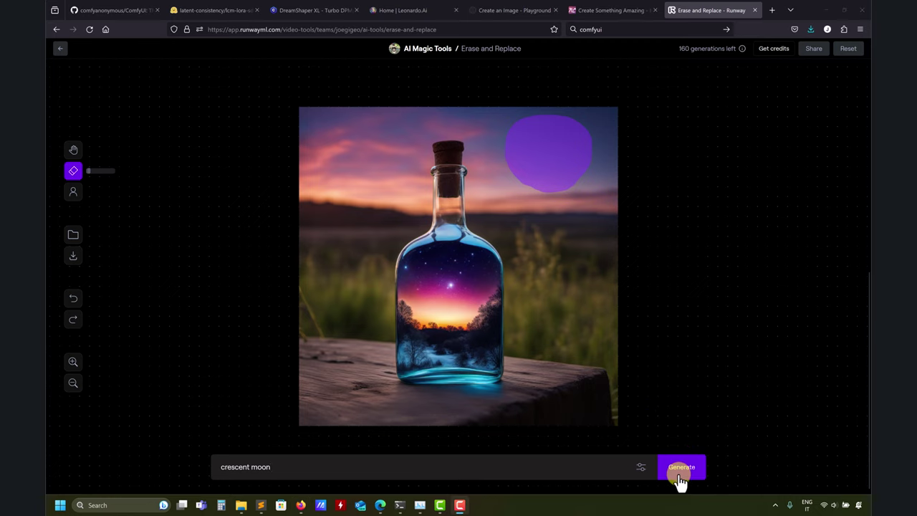
click(639, 469)
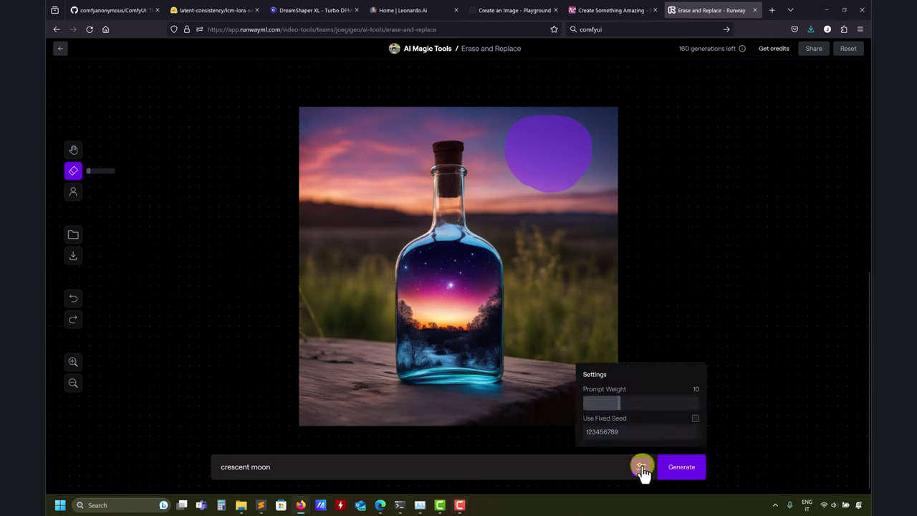
click(689, 470)
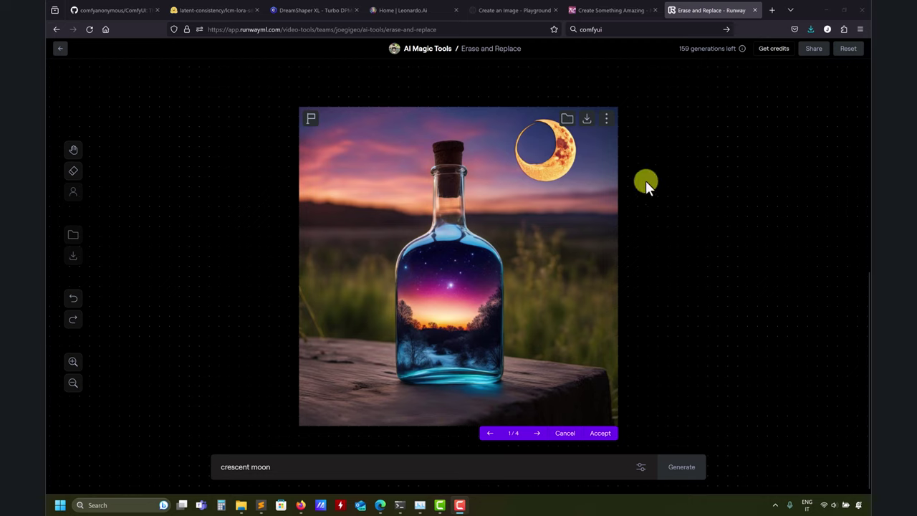
Browse through the four generated moon variations, stepping back to the third one
mouse_move(589, 148)
mouse_down()
mouse_move(554, 134)
mouse_move(559, 162)
mouse_up()
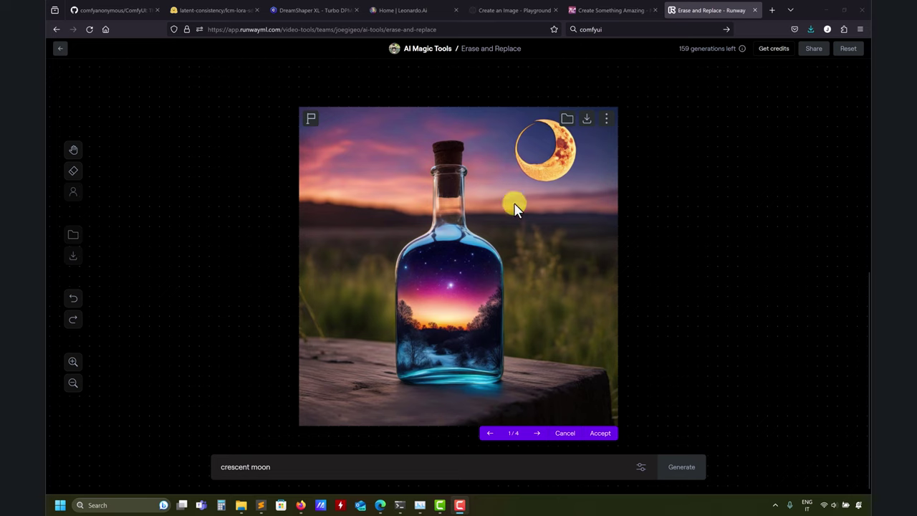
click(537, 433)
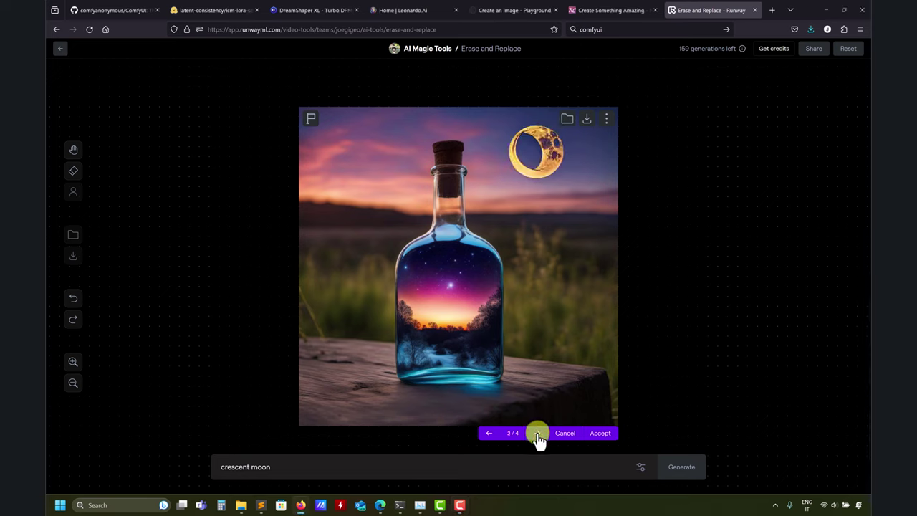
click(537, 434)
click(537, 434)
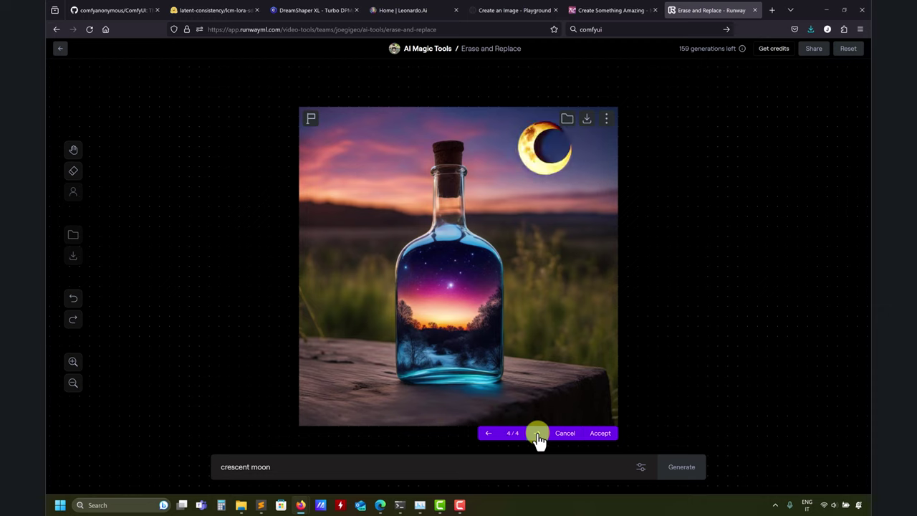
click(490, 435)
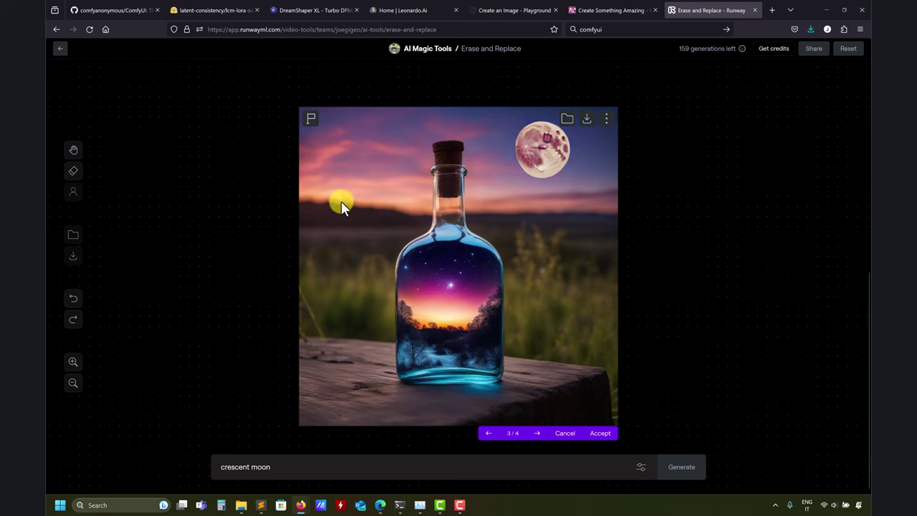
click(59, 54)
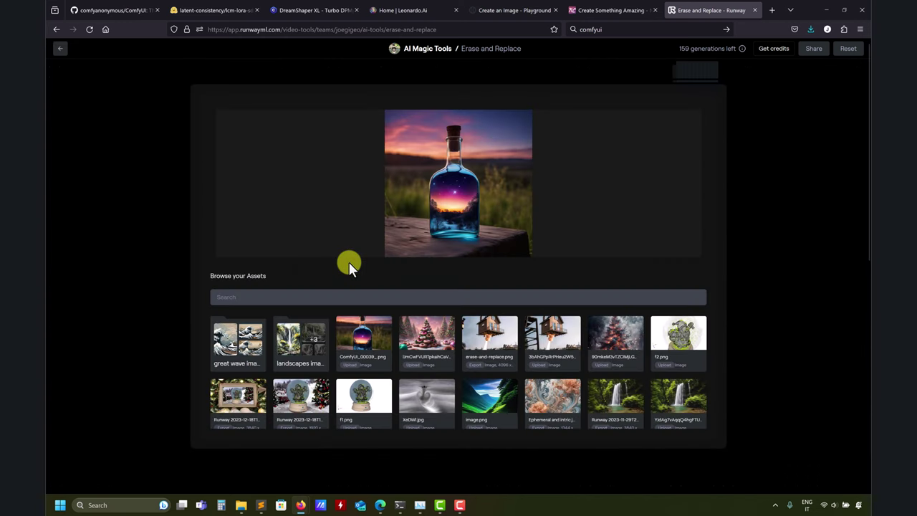
click(462, 201)
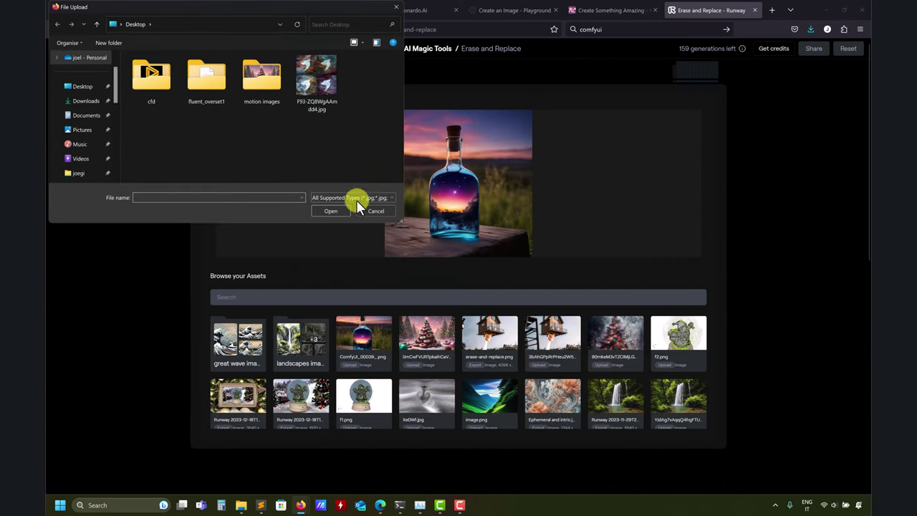
click(366, 212)
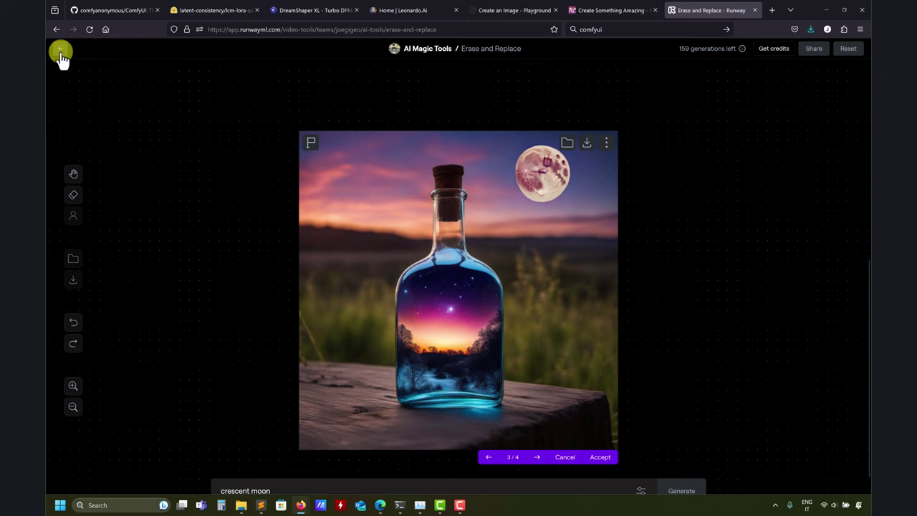
Reopen Erase and Replace from the dashboard's full tool list and load the sunset bottle image again
click(61, 51)
scroll(526, 327, down, 2)
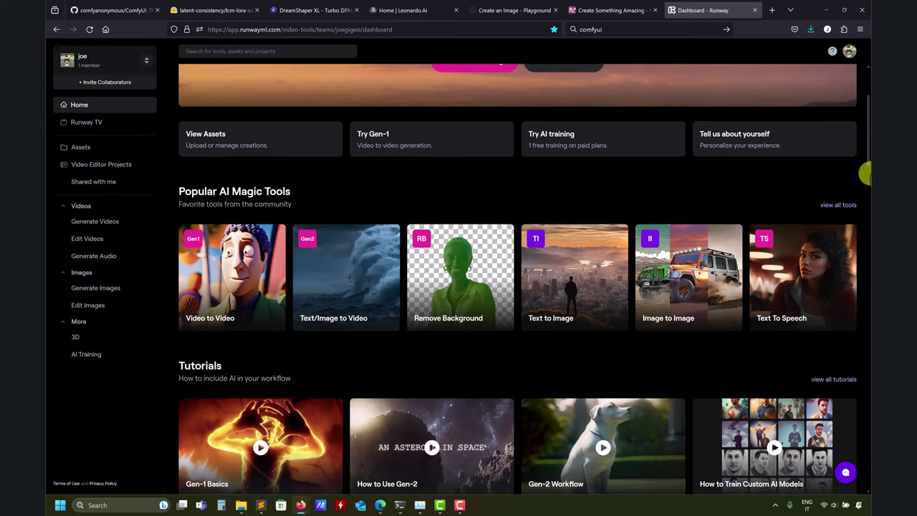
click(838, 205)
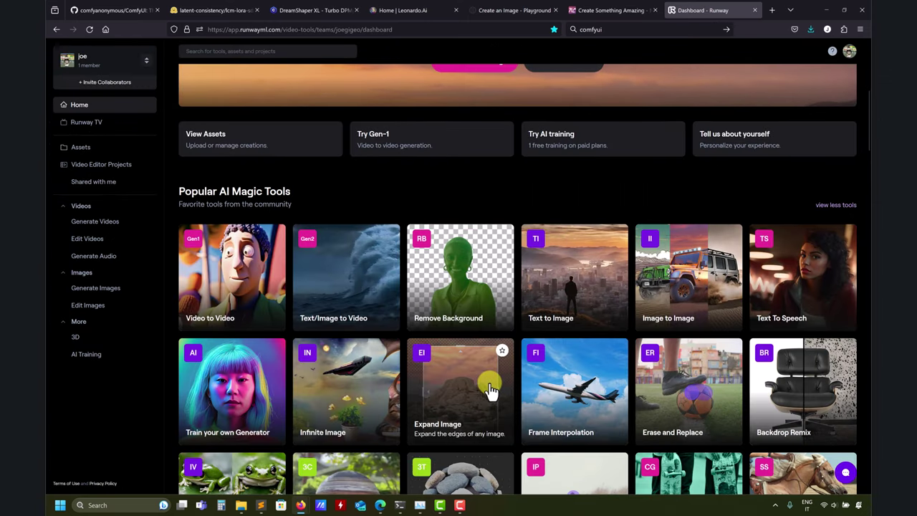
click(650, 355)
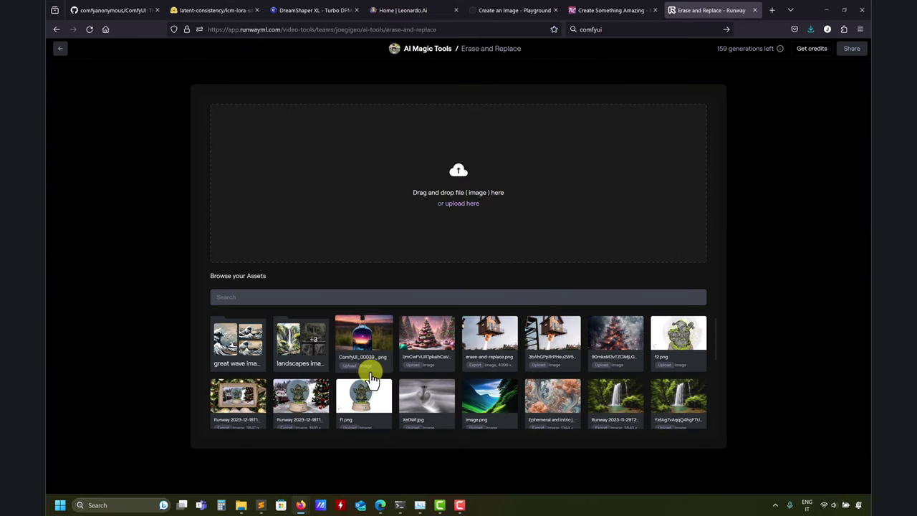
drag(366, 351, 428, 221)
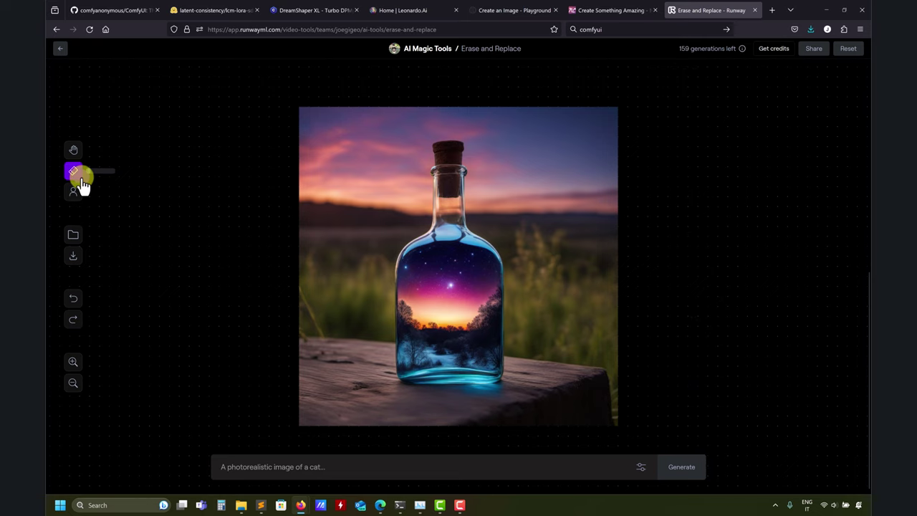
Go back to the dashboard, show all tools, open Expand Image, and load the sunset bottle image from the assets
click(63, 51)
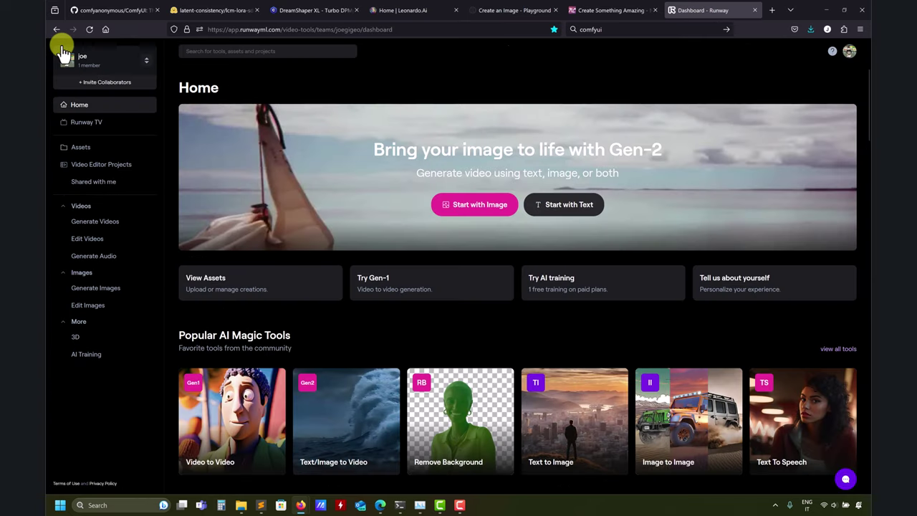
scroll(472, 266, down, 8)
scroll(476, 271, up, 3)
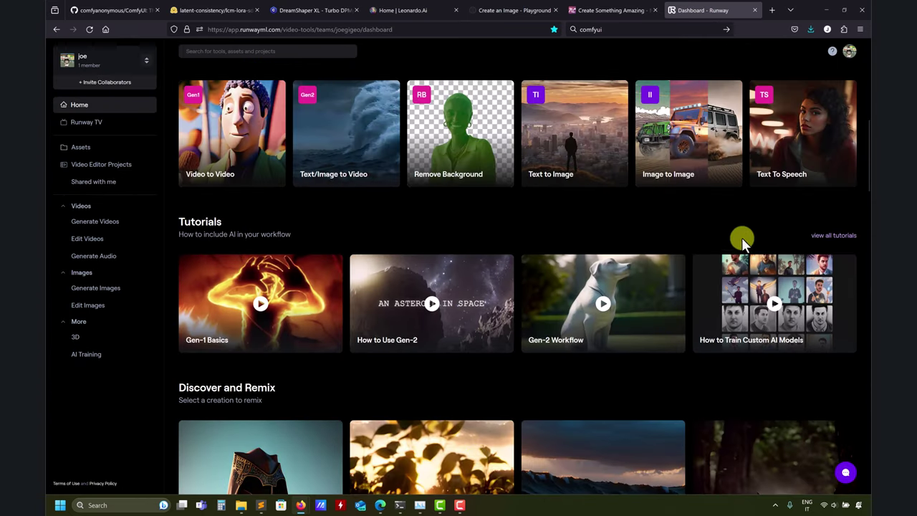
scroll(716, 237, up, 3)
click(833, 252)
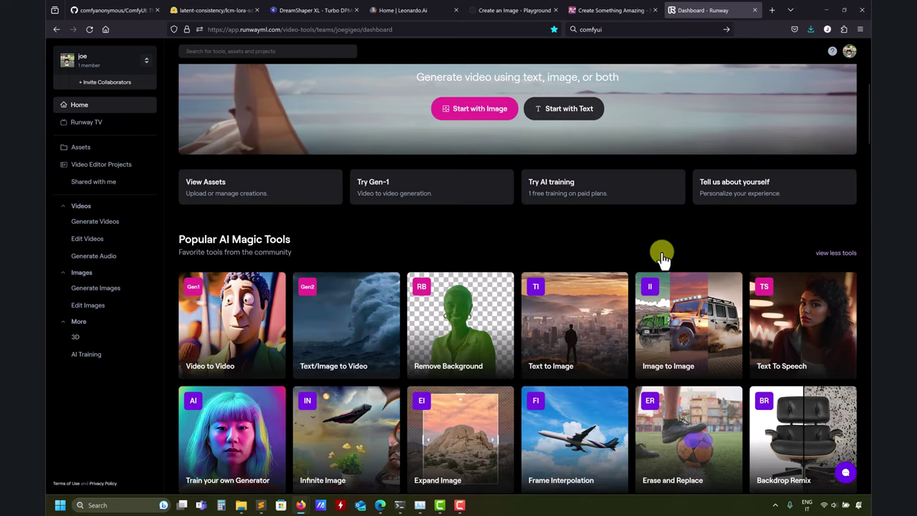
scroll(501, 301, down, 2)
click(471, 416)
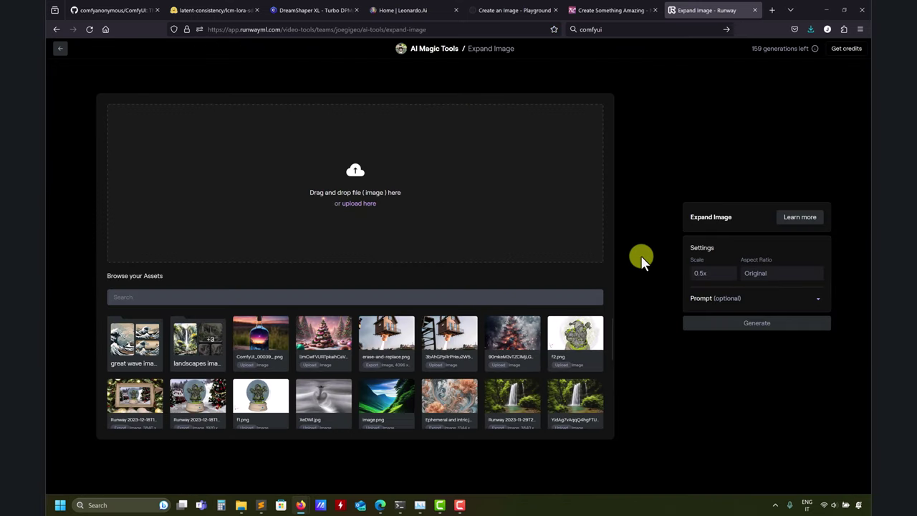
drag(276, 366, 294, 202)
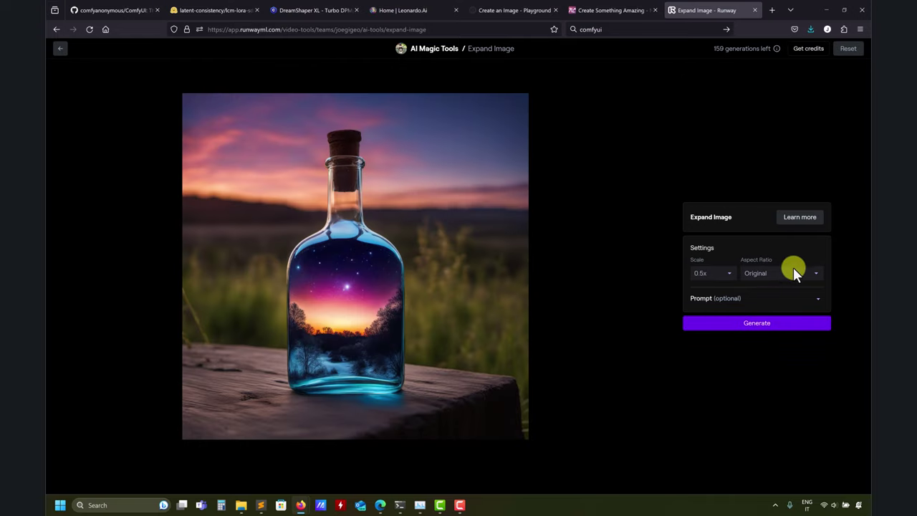
Set the aspect ratio to Widescreen (16:9), generate a new set of expanded bottle images, and select the first result
click(799, 275)
click(788, 301)
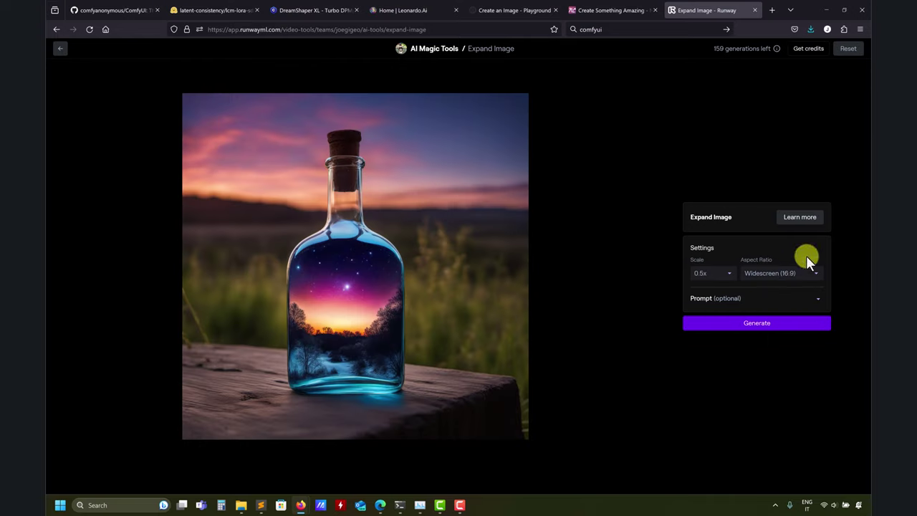
click(759, 332)
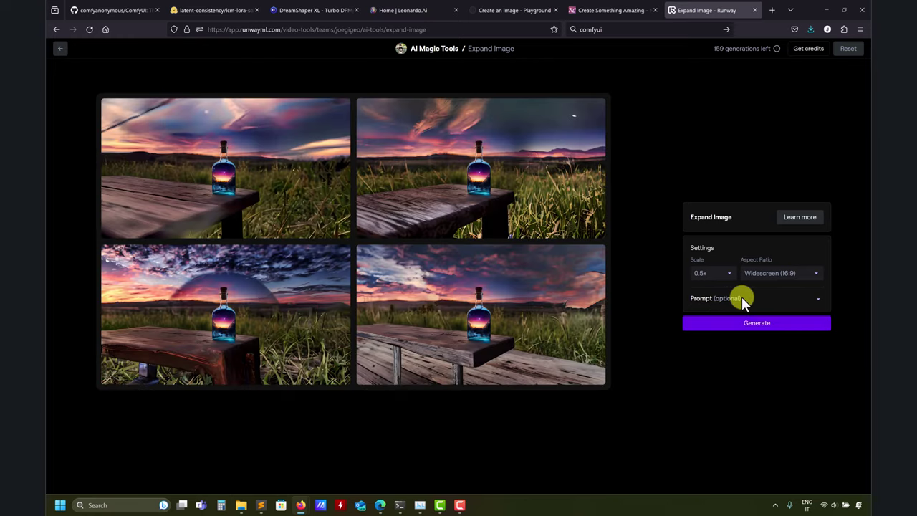
click(229, 192)
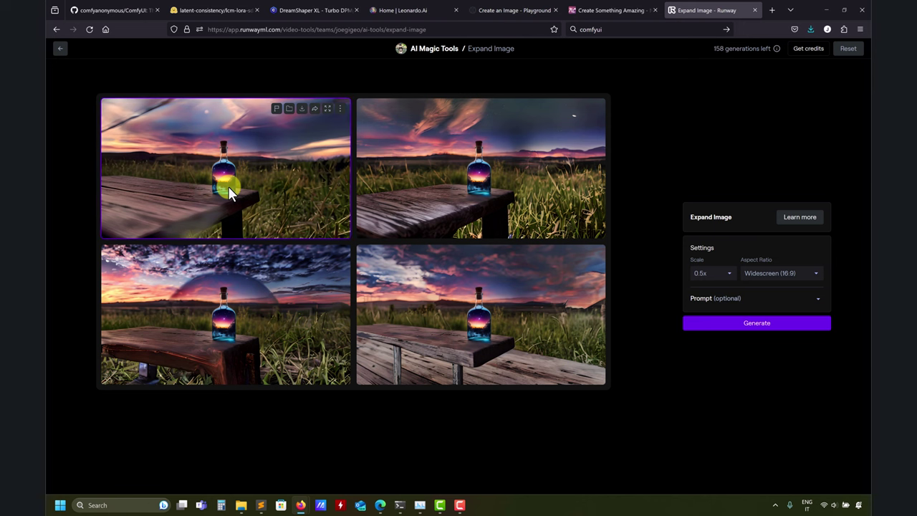
Enlarge the first expanded bottle image, save it to the workspace assets, and close the enlarged view
click(208, 177)
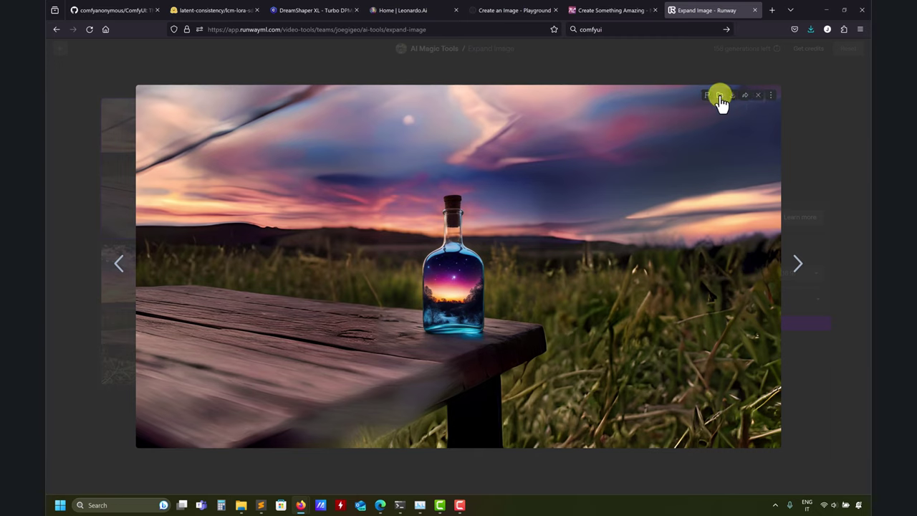
click(719, 98)
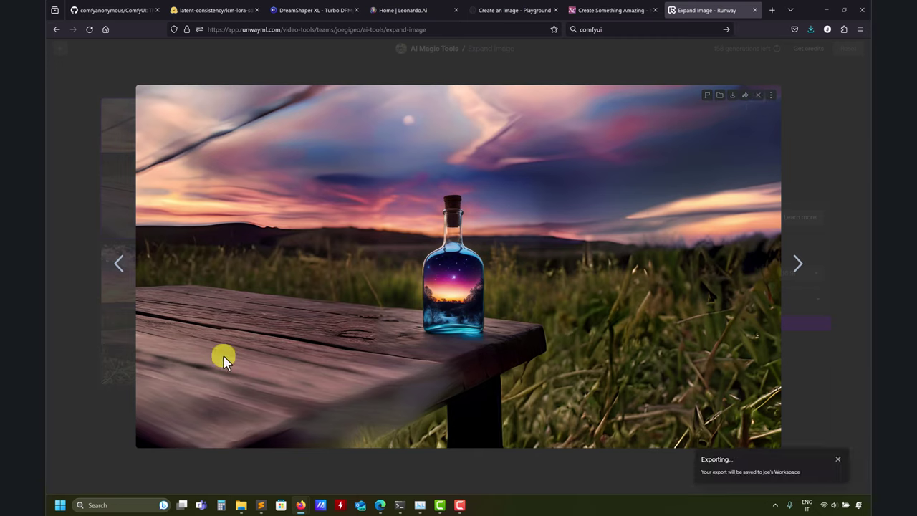
click(803, 134)
Return to the dashboard, show all tools, open Erase and Replace, and load the newly exported widescreen bottle image from the assets
click(60, 49)
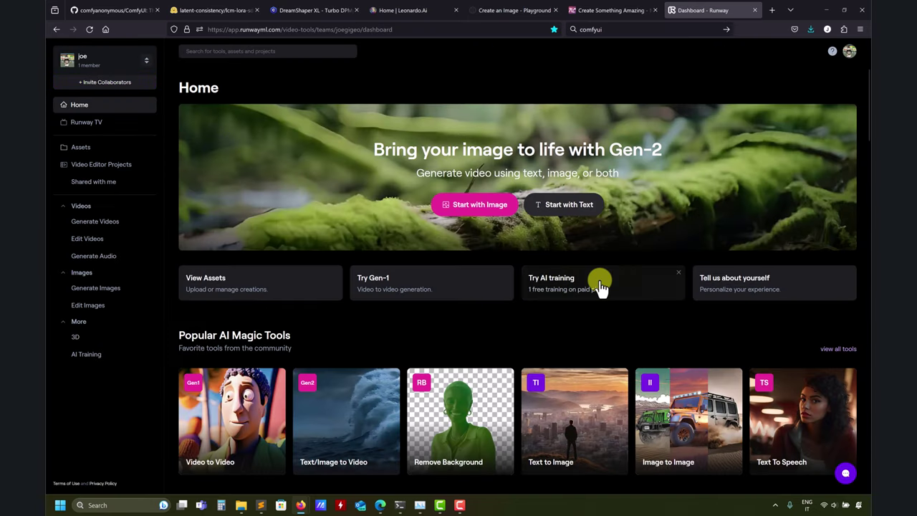
scroll(589, 290, down, 3)
scroll(589, 288, down, 2)
scroll(581, 290, up, 3)
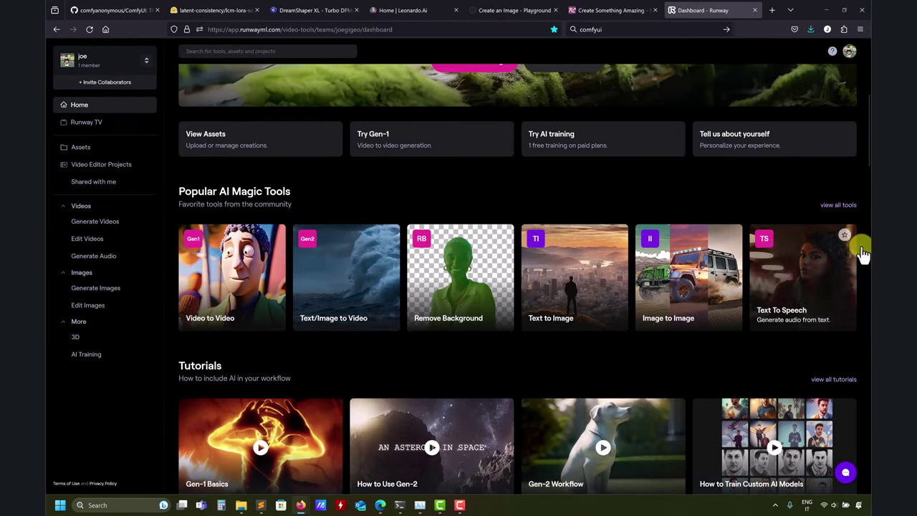
click(838, 206)
scroll(648, 261, down, 2)
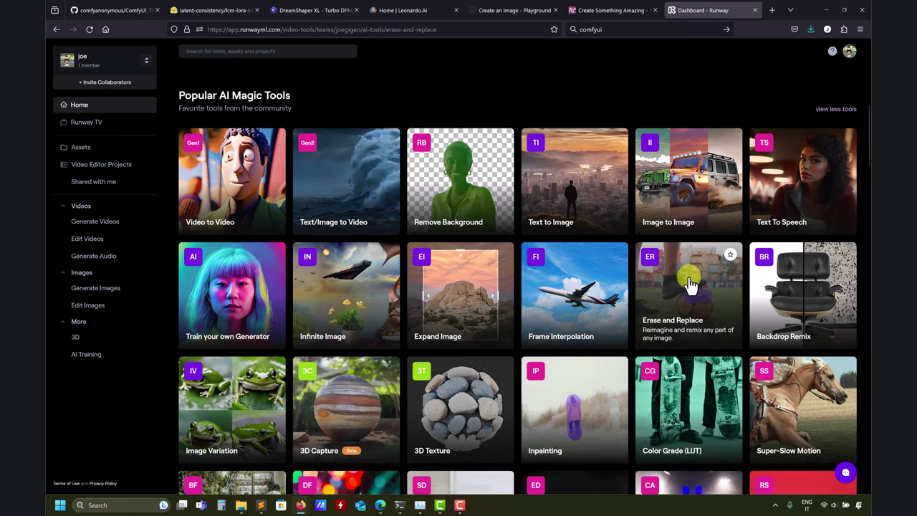
click(652, 267)
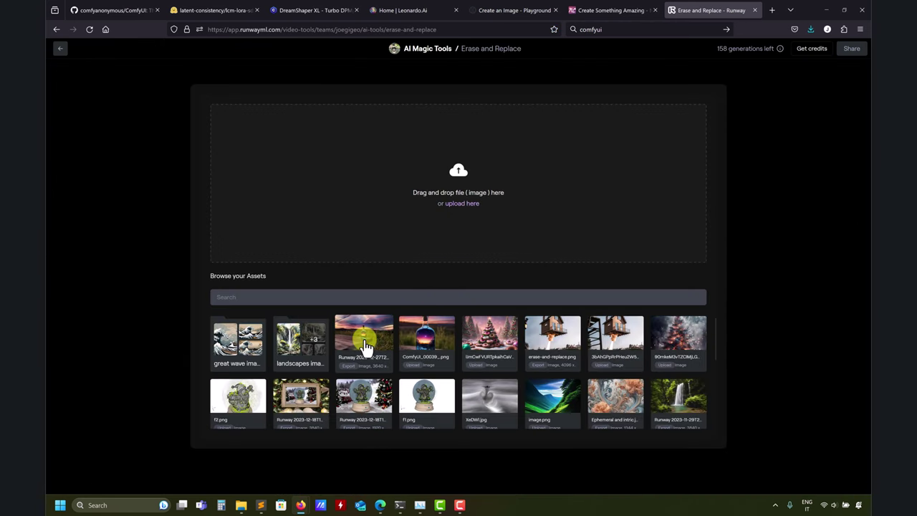
click(364, 342)
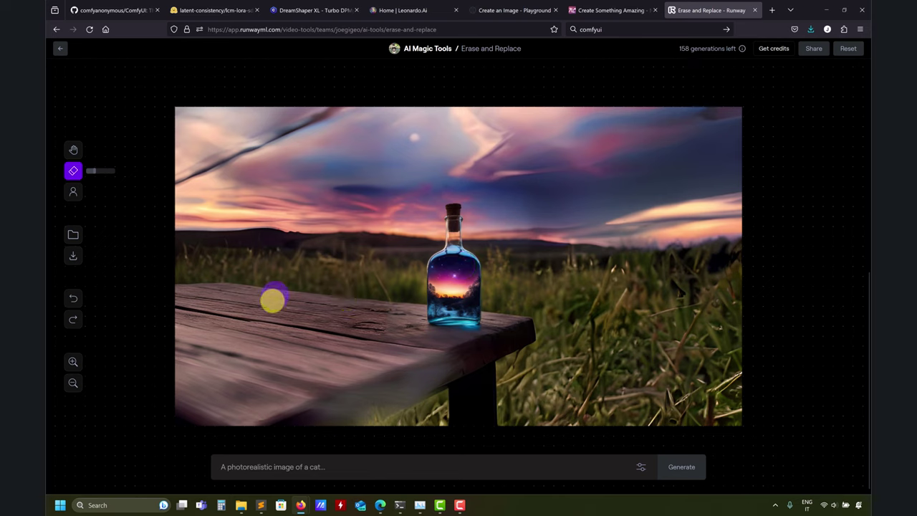
Mask an oval area on the wooden table beside the bottle and generate a replacement with the prompt "pikachu"
mouse_move(284, 308)
mouse_down()
mouse_move(252, 309)
mouse_move(255, 326)
mouse_move(293, 316)
mouse_move(289, 264)
mouse_move(262, 263)
mouse_move(237, 317)
mouse_move(251, 337)
mouse_move(300, 304)
mouse_move(301, 240)
mouse_move(271, 229)
mouse_move(244, 285)
mouse_move(255, 312)
mouse_move(292, 243)
mouse_move(271, 220)
mouse_move(241, 278)
mouse_move(274, 334)
mouse_move(317, 328)
mouse_move(320, 276)
mouse_move(303, 230)
mouse_move(274, 226)
mouse_up()
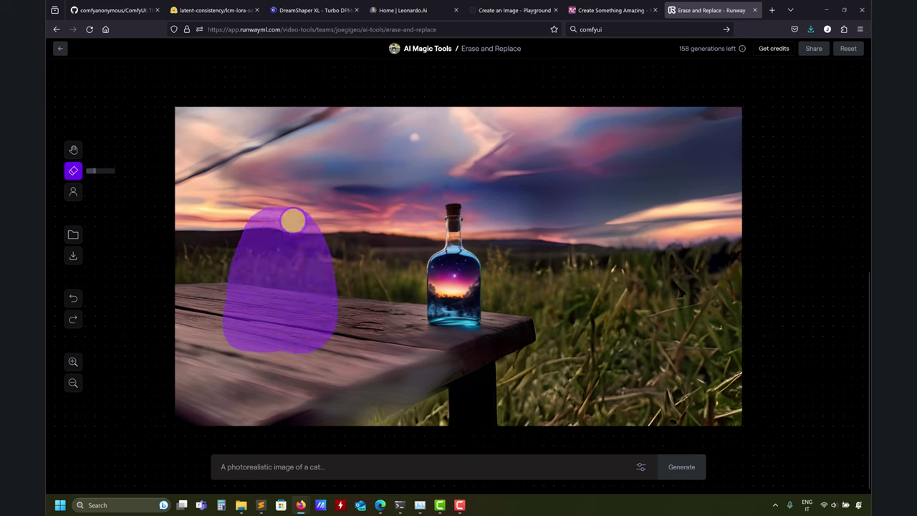
click(348, 469)
text(pikachu)
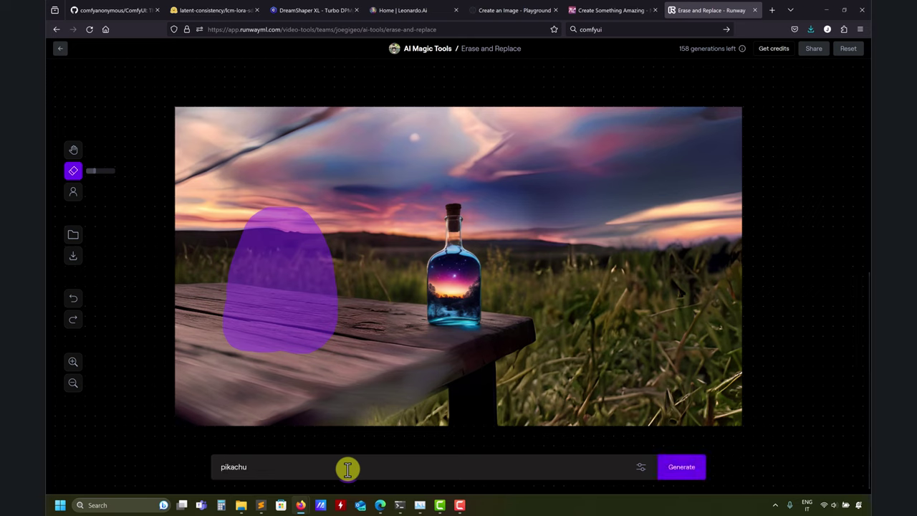
click(678, 470)
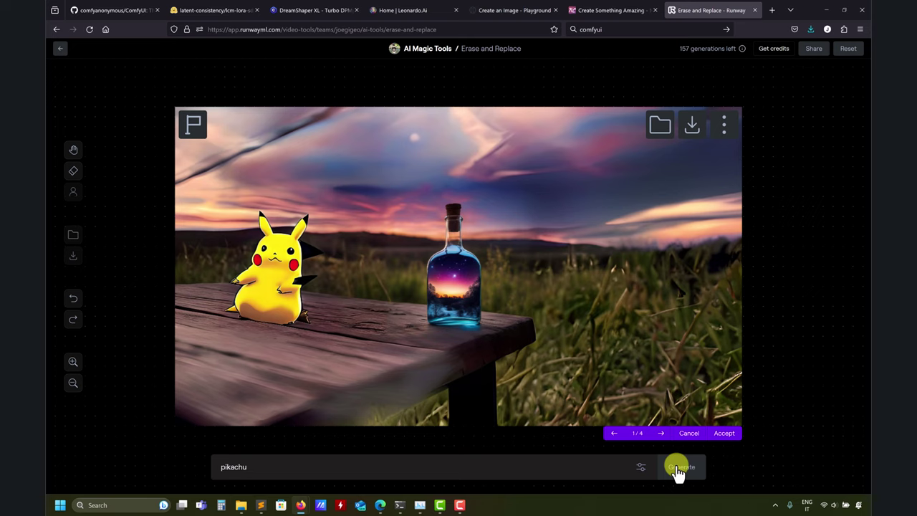
Extend the prompt to "pikachu, photo realistic" and accept the first generated Pikachu variation
click(267, 463)
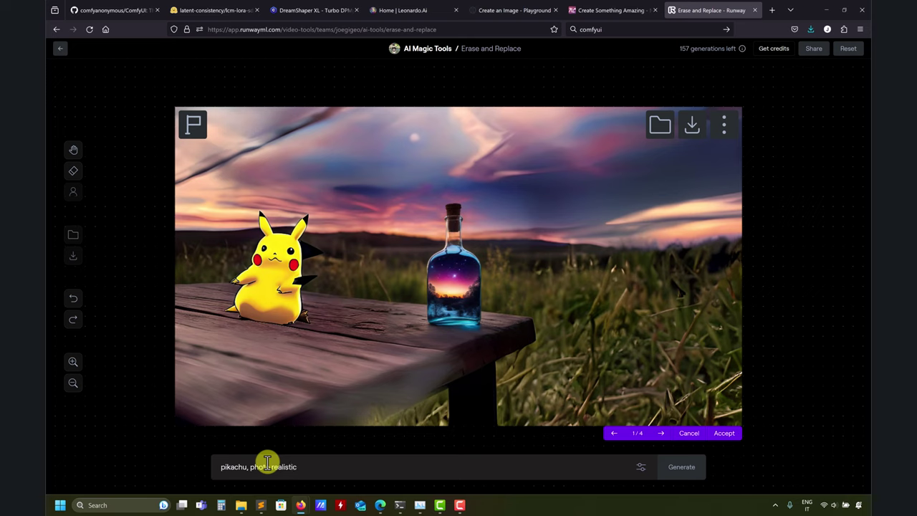
click(722, 433)
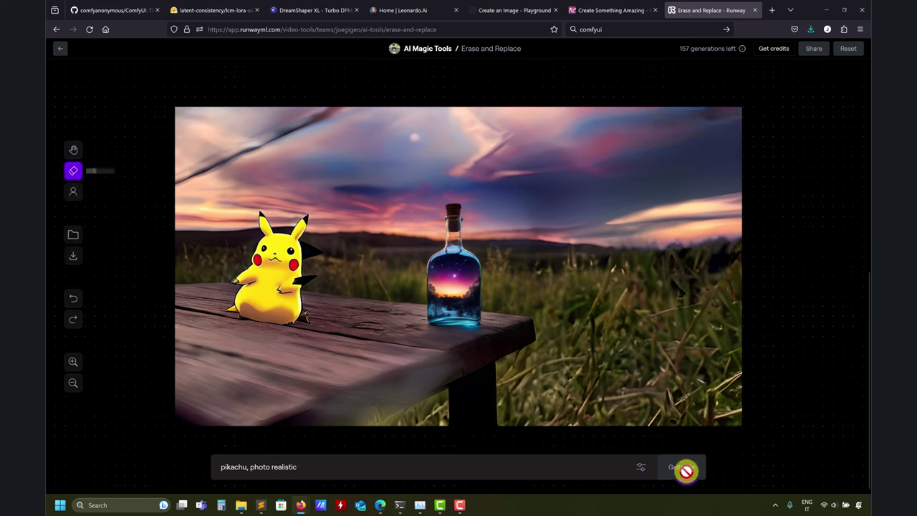
click(538, 436)
click(65, 127)
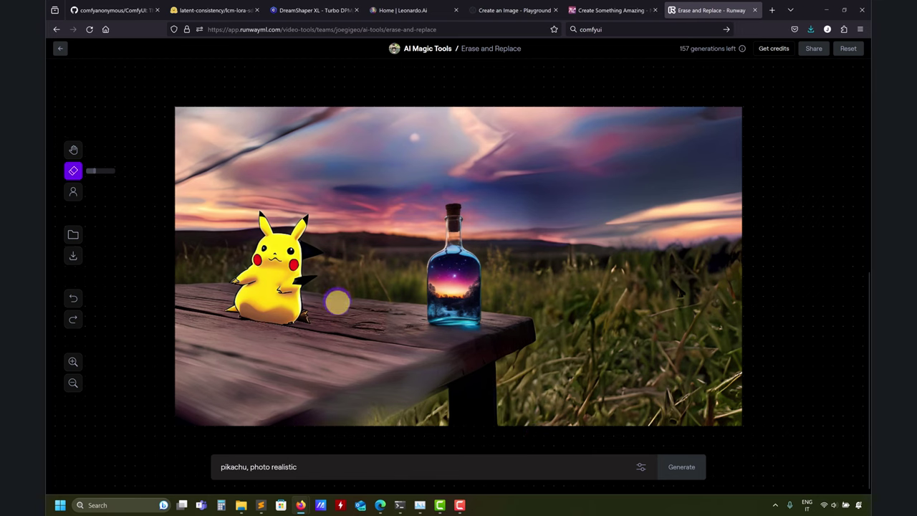
Reopen Erase and Replace from the dashboard's full tool list and reload the exported widescreen bottle image
click(61, 53)
scroll(564, 265, down, 5)
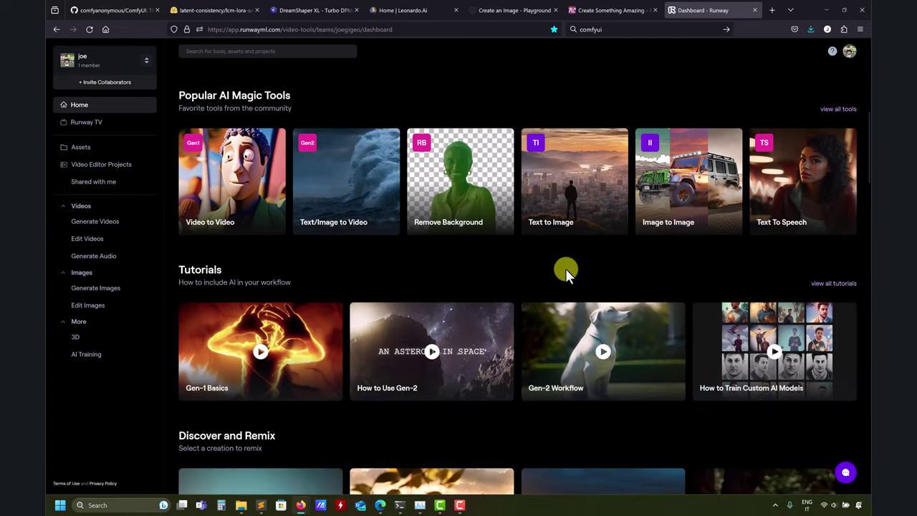
scroll(564, 272, up, 3)
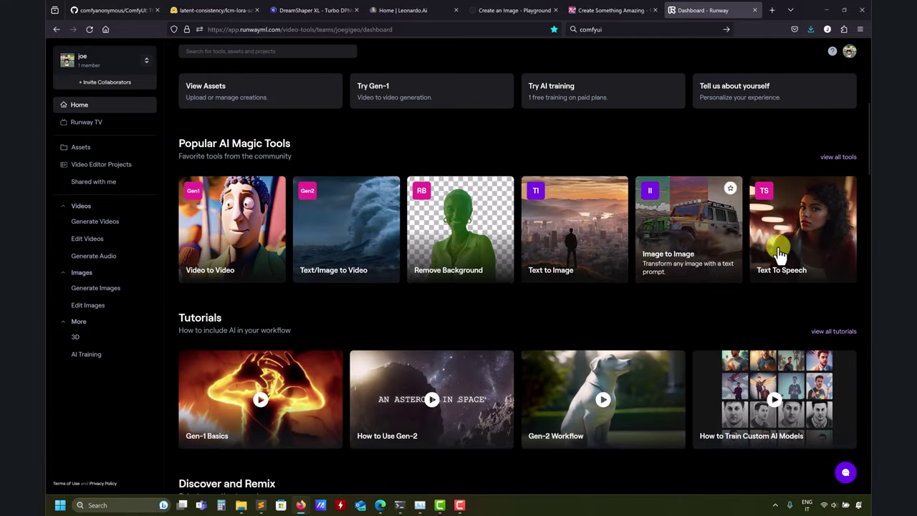
click(843, 164)
scroll(440, 307, down, 3)
click(675, 179)
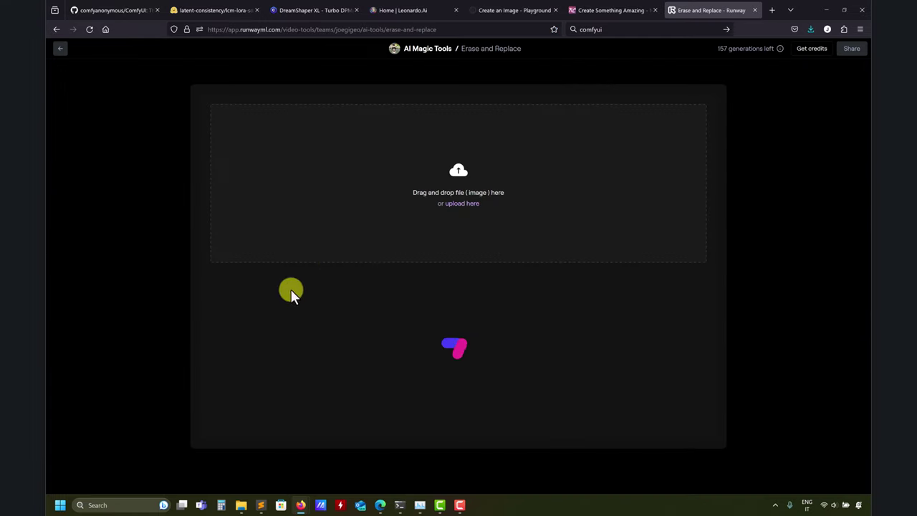
mouse_move(385, 362)
mouse_down()
mouse_move(425, 241)
mouse_move(445, 217)
mouse_up()
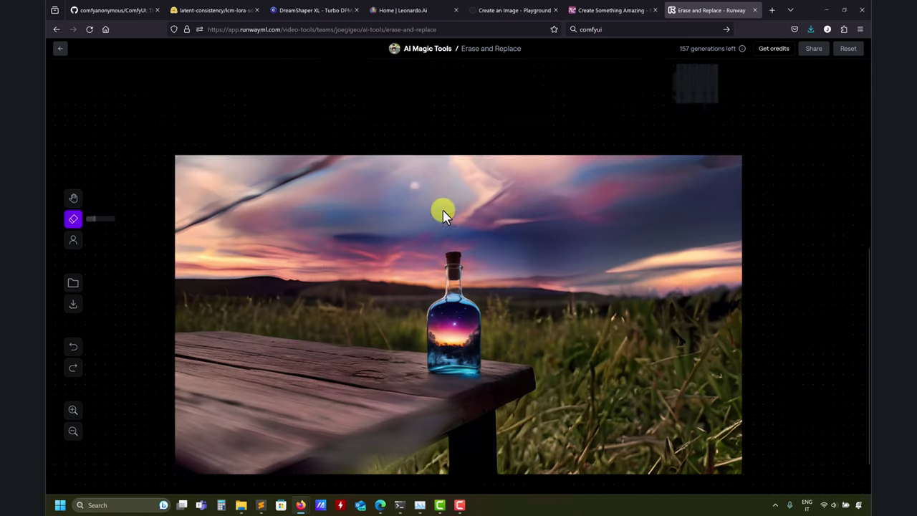
Mask a taller oval area on the table beside the bottle and generate a replacement with the prompt "photo realistic pikachu"
mouse_move(278, 254)
mouse_down()
mouse_move(261, 318)
mouse_move(327, 252)
mouse_move(272, 254)
mouse_move(293, 280)
mouse_move(338, 273)
mouse_move(330, 229)
mouse_move(310, 208)
mouse_move(284, 284)
mouse_move(306, 318)
mouse_move(333, 323)
mouse_move(348, 239)
mouse_move(314, 192)
mouse_move(287, 203)
mouse_move(265, 275)
mouse_move(295, 345)
mouse_move(331, 343)
mouse_move(352, 297)
mouse_move(327, 270)
mouse_up()
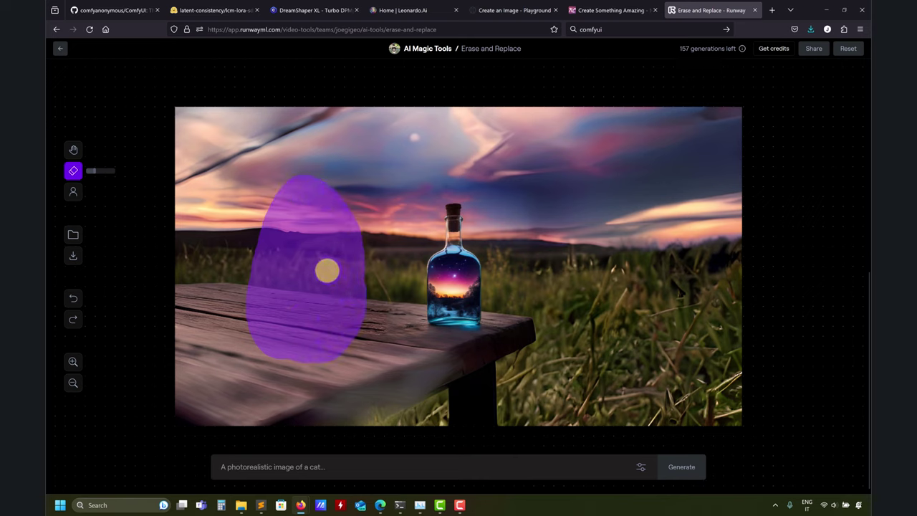
text(ph)
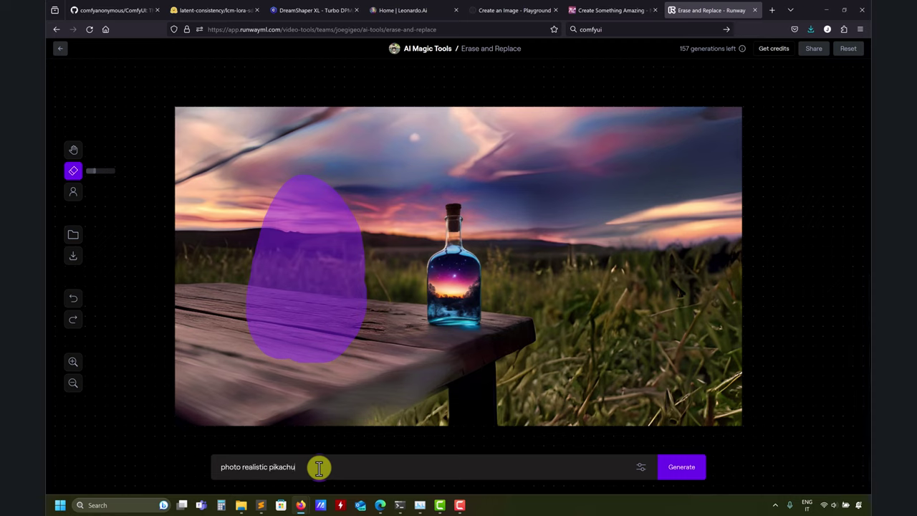
text(oto realistic pikachu)
click(682, 469)
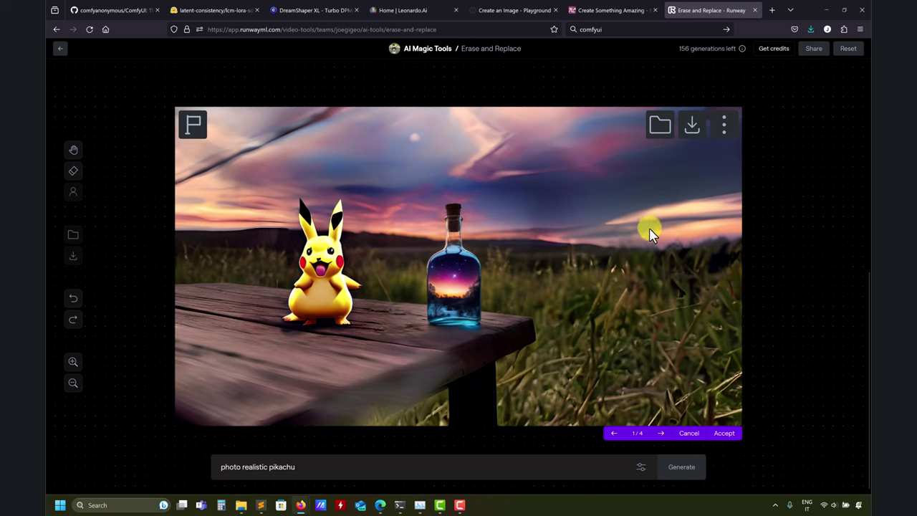
Browse through all four generated Pikachu variations and return to the dashboard
click(660, 433)
click(661, 434)
click(660, 434)
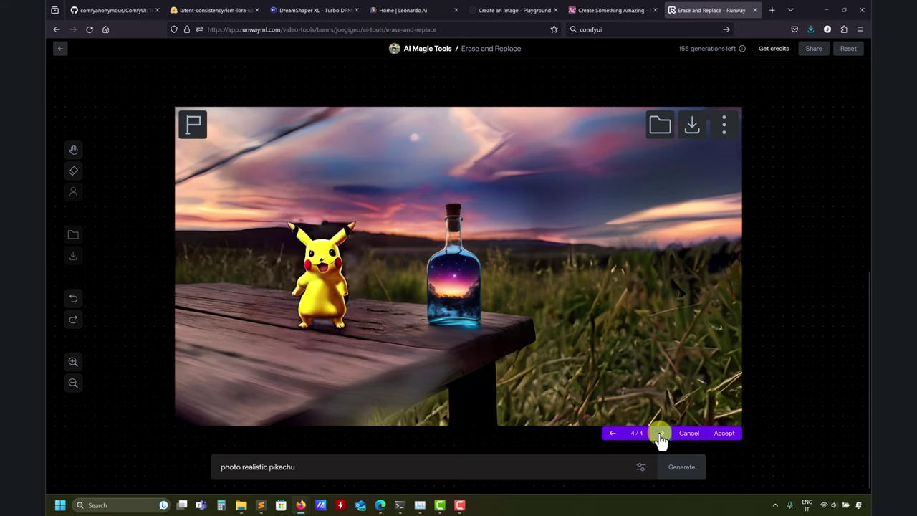
click(58, 49)
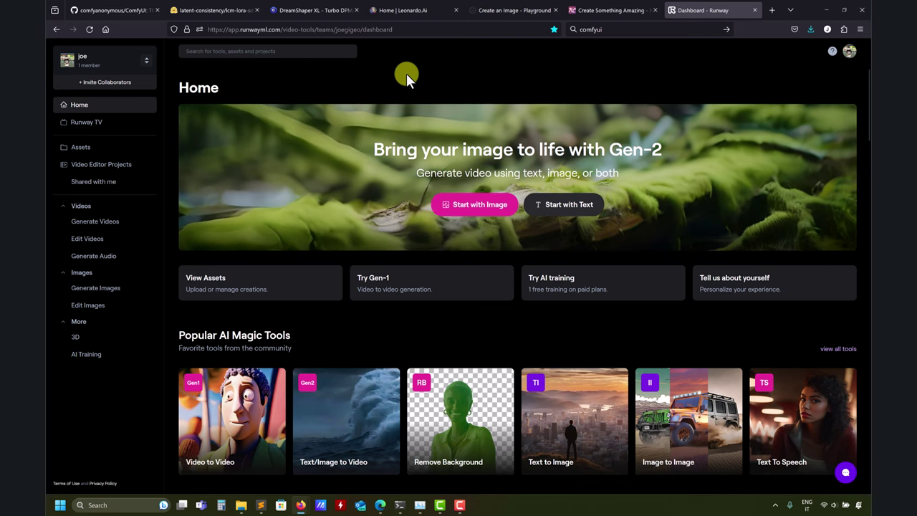
click(826, 10)
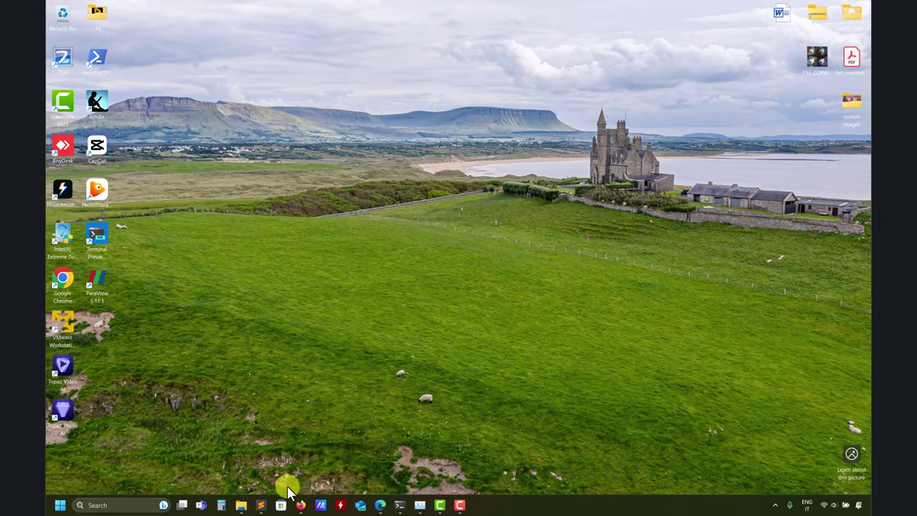
click(381, 505)
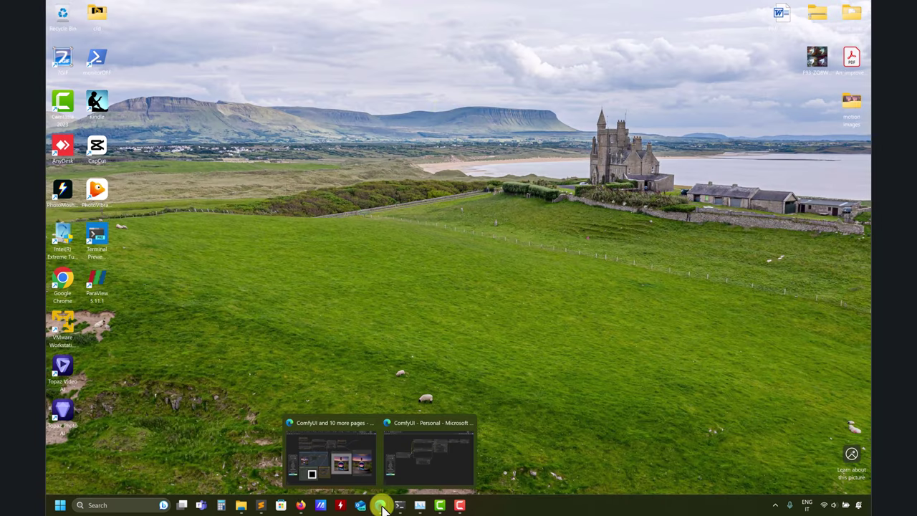
mouse_move(297, 504)
click(333, 467)
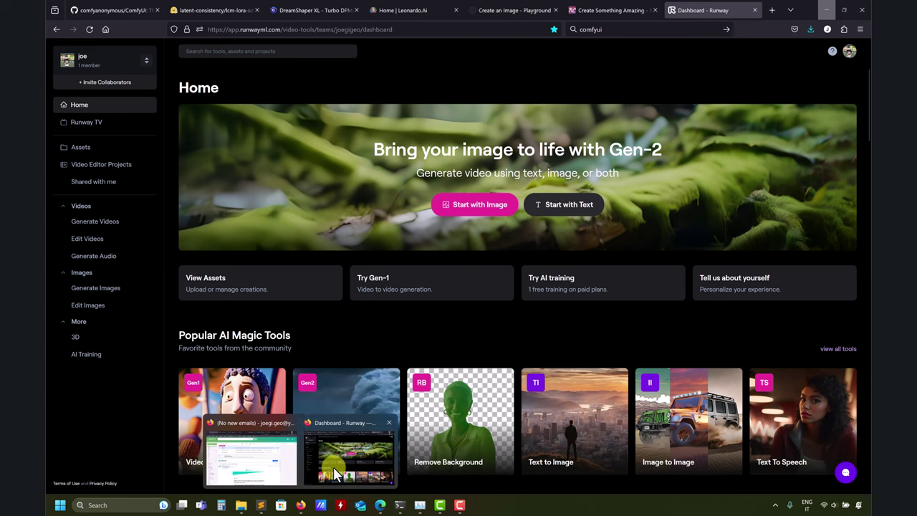
Switch to the DreamShaper XL page on Civitai and browse its sample images up to the furry Pikachu picture
click(322, 9)
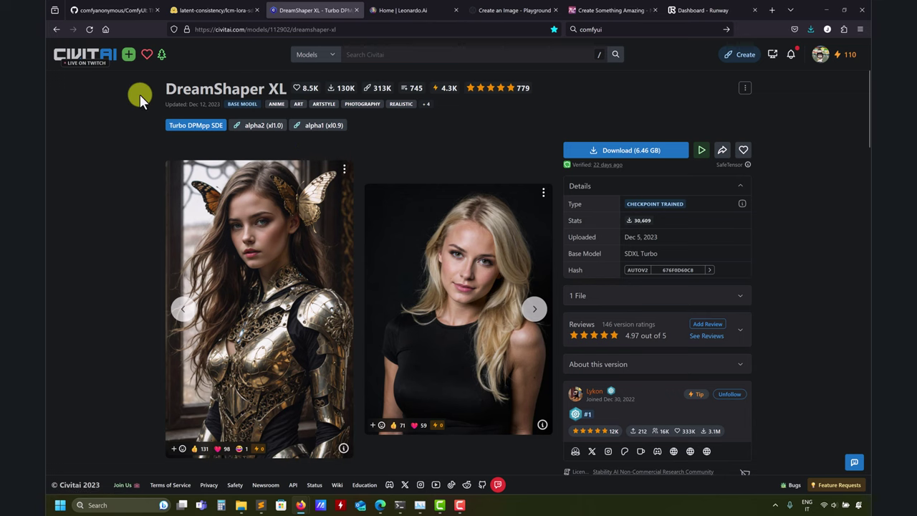
click(534, 309)
click(533, 309)
click(533, 309)
click(533, 309)
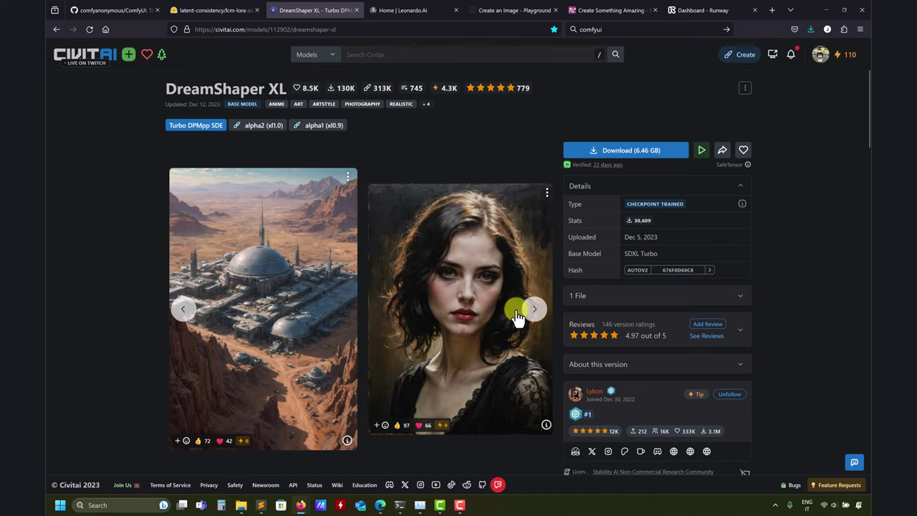
click(534, 309)
click(534, 312)
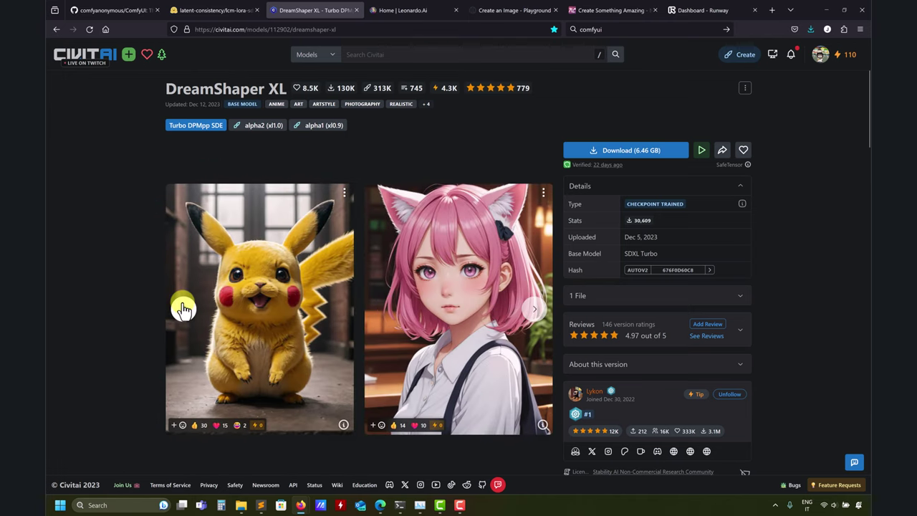
Step back through the sample images and open the picture of the woman in gold armour with butterfly wings
click(183, 309)
click(183, 308)
click(182, 309)
click(183, 309)
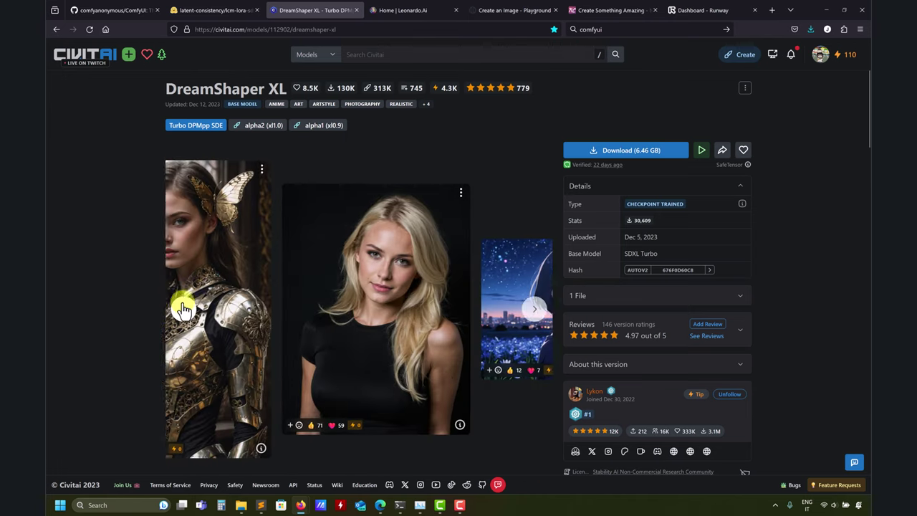
click(181, 307)
click(181, 308)
click(534, 308)
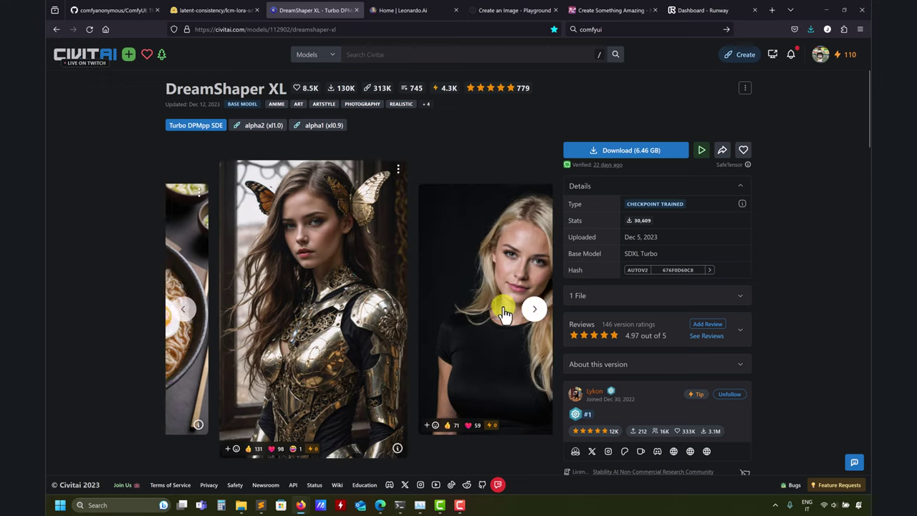
click(269, 265)
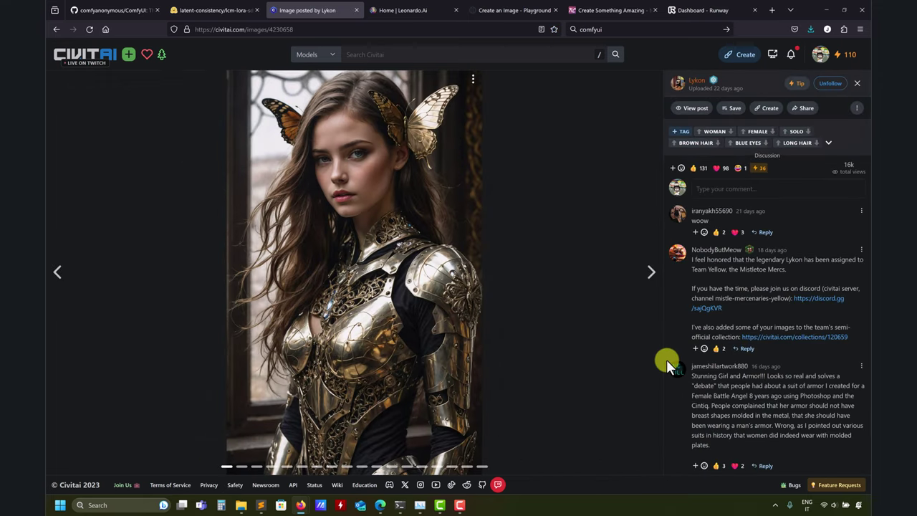
Examine the resources used and the generation data of the armored woman image on its Civitai page
scroll(731, 338, down, 2)
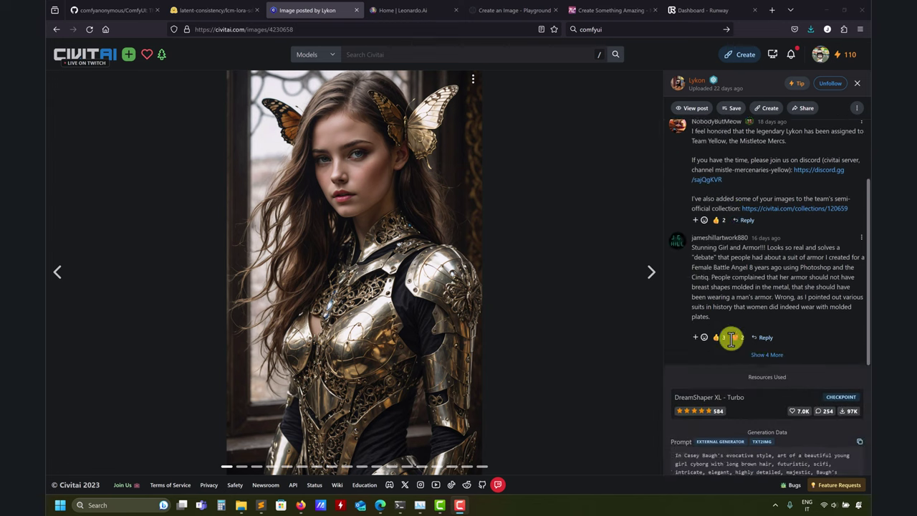
scroll(731, 338, down, 2)
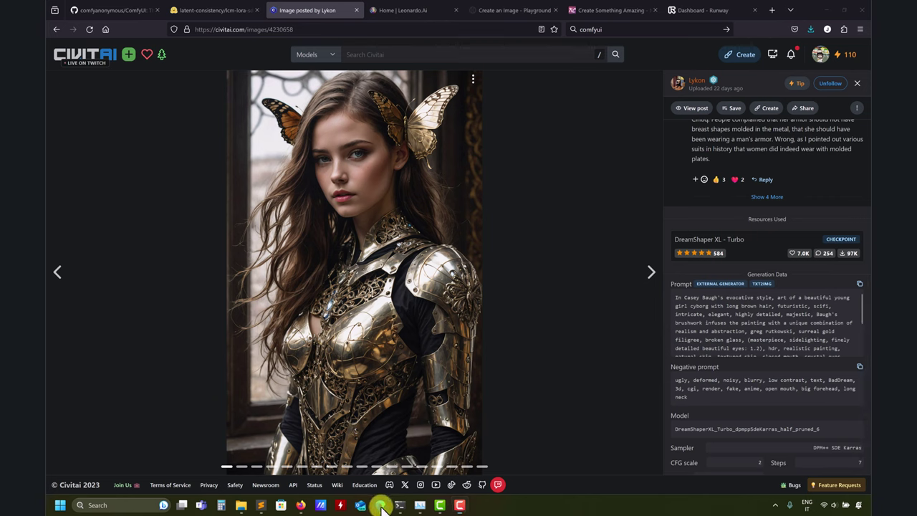
Switch to ComfyUI and load the workflow from dreamshaperturbo1.png, found in the parent folder of the bottle workflows
mouse_move(380, 505)
click(420, 470)
mouse_move(239, 509)
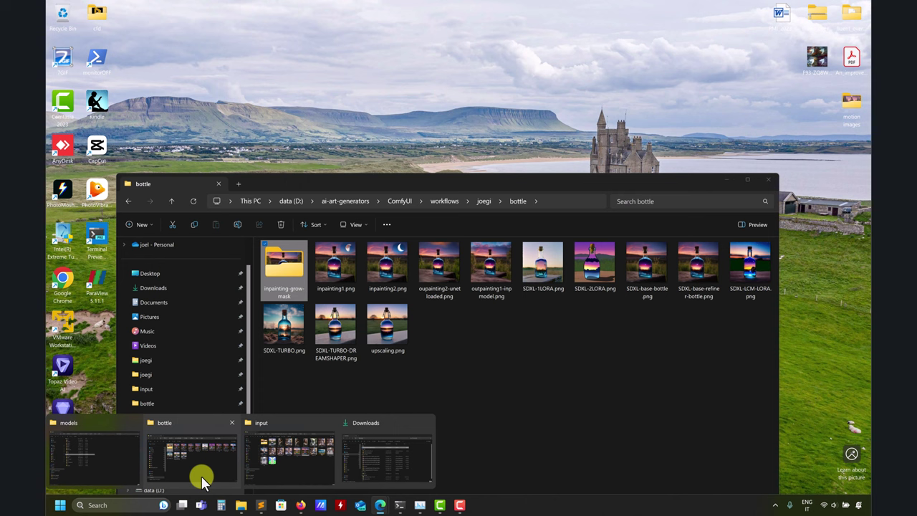
click(201, 476)
click(171, 199)
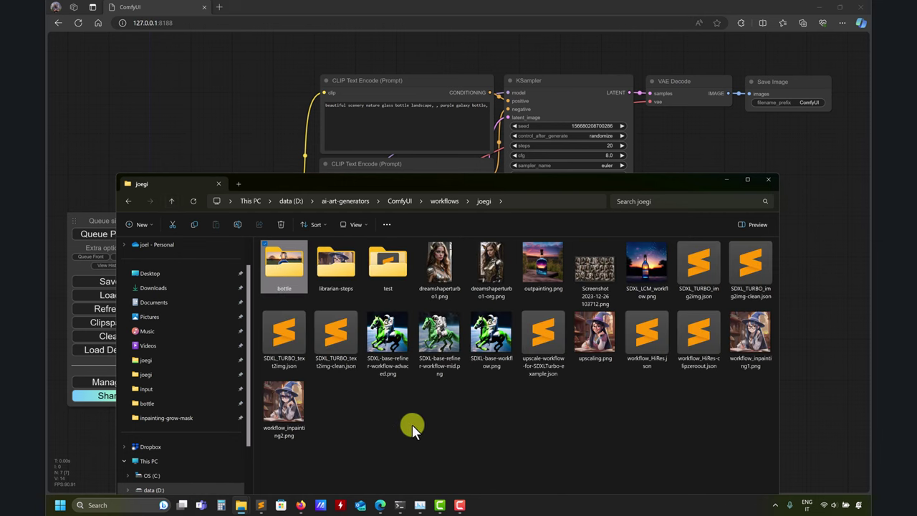
drag(438, 266, 247, 117)
Examine the loaded workflow's checkpoint loader, CLIP layer, prompt text boxes and SDTurbo group nodes
scroll(485, 384, up, 2)
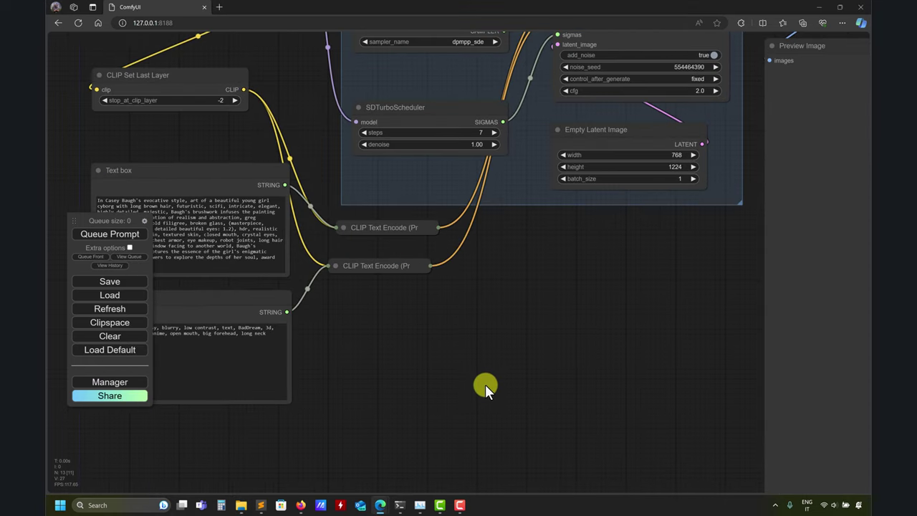
scroll(485, 384, down, 2)
drag(486, 384, 531, 421)
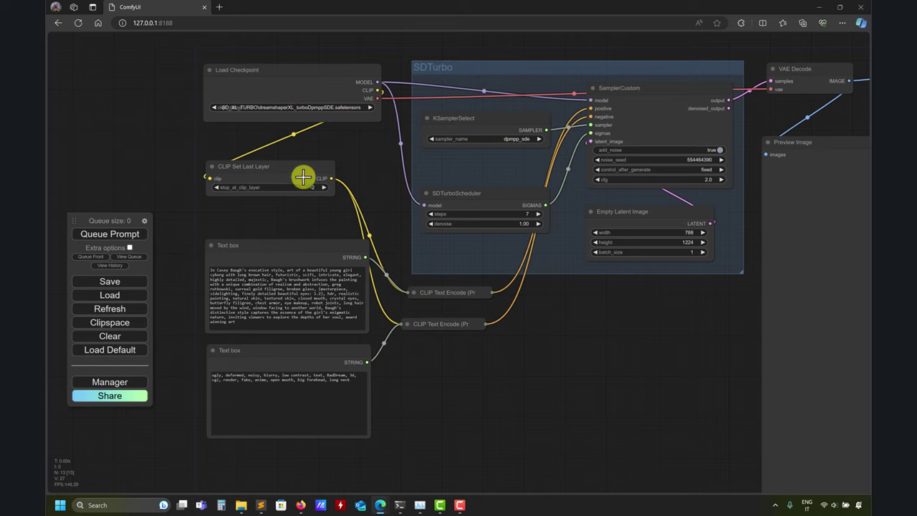
drag(207, 166, 208, 177)
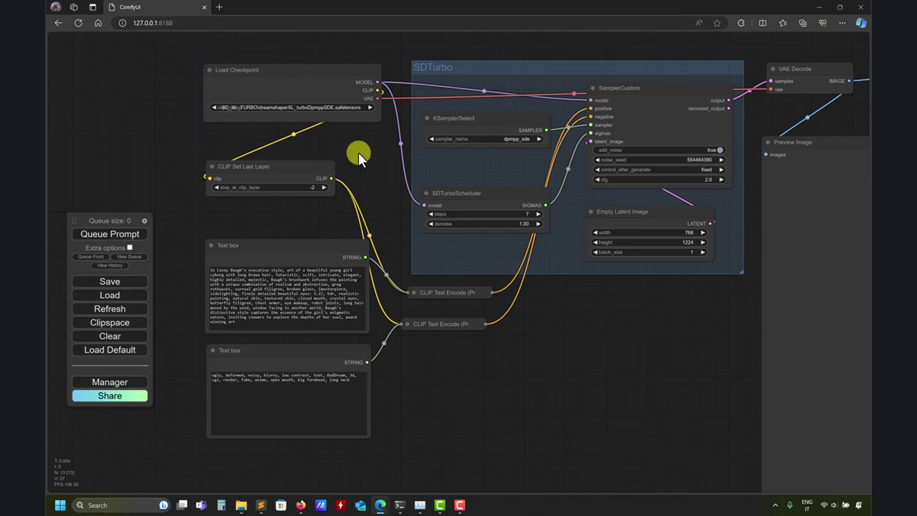
drag(358, 152, 327, 147)
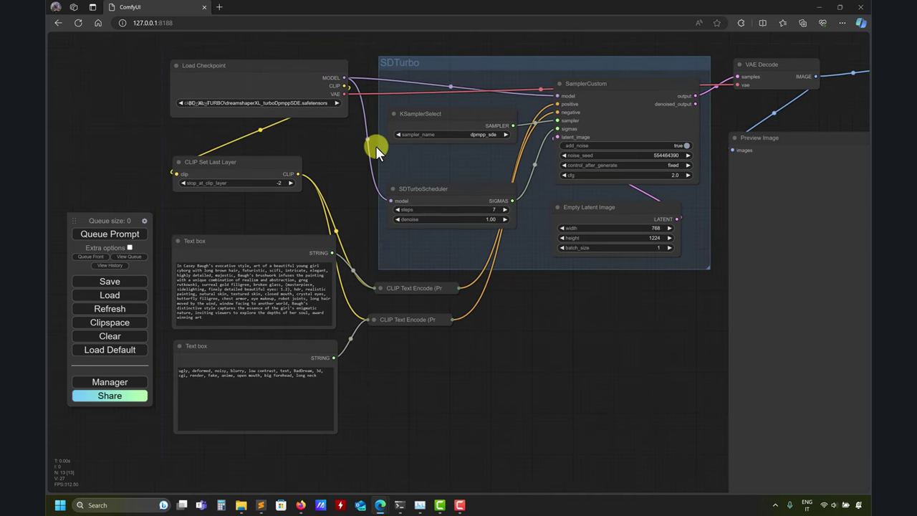
mouse_move(563, 290)
mouse_down()
mouse_move(557, 280)
mouse_move(565, 276)
mouse_up()
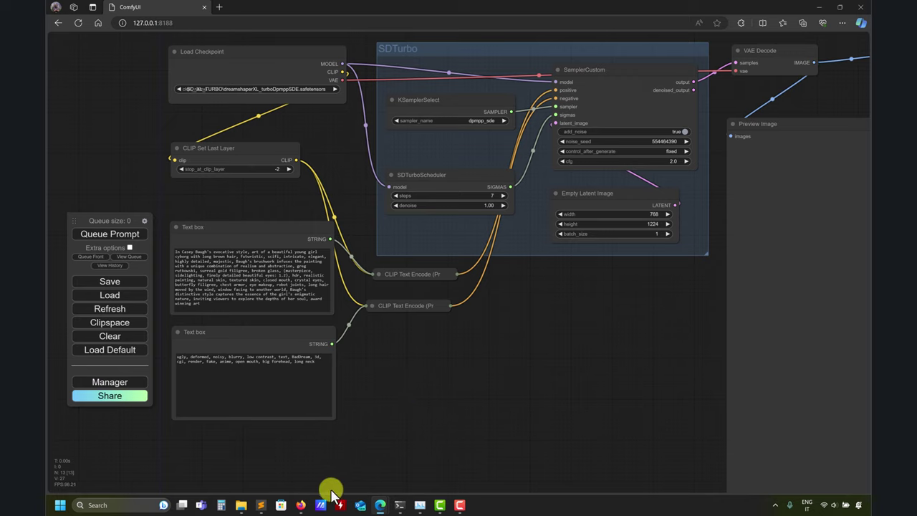
Copy the image's full generation data from its Civitai page and paste it into a new, maximized Sublime Text file
mouse_move(301, 505)
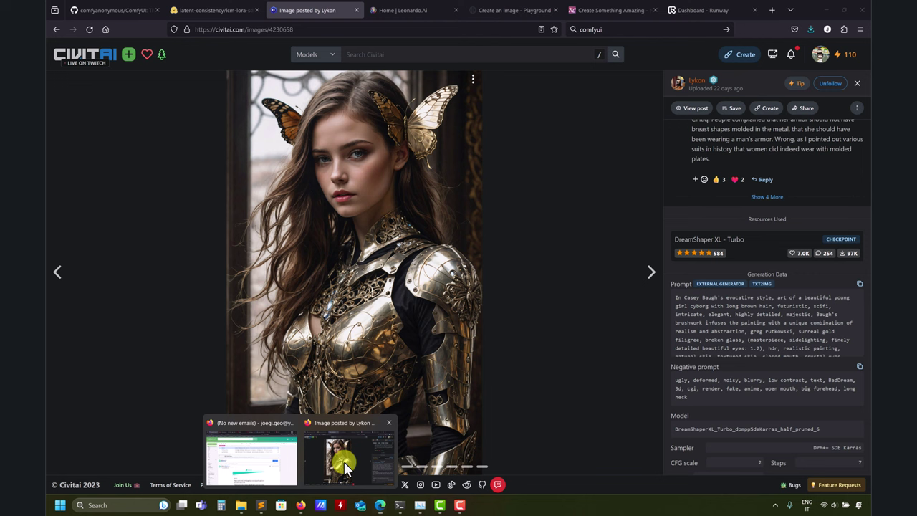
click(344, 461)
scroll(730, 431, down, 1)
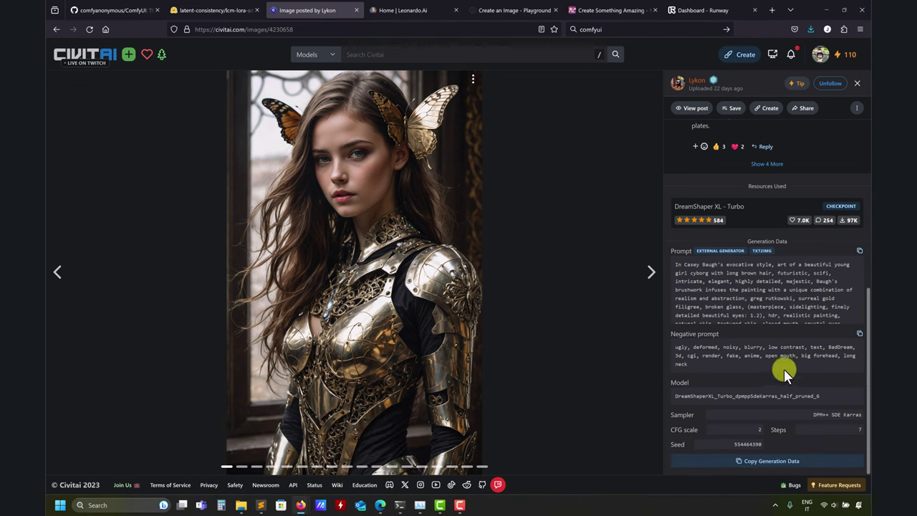
click(779, 467)
click(261, 504)
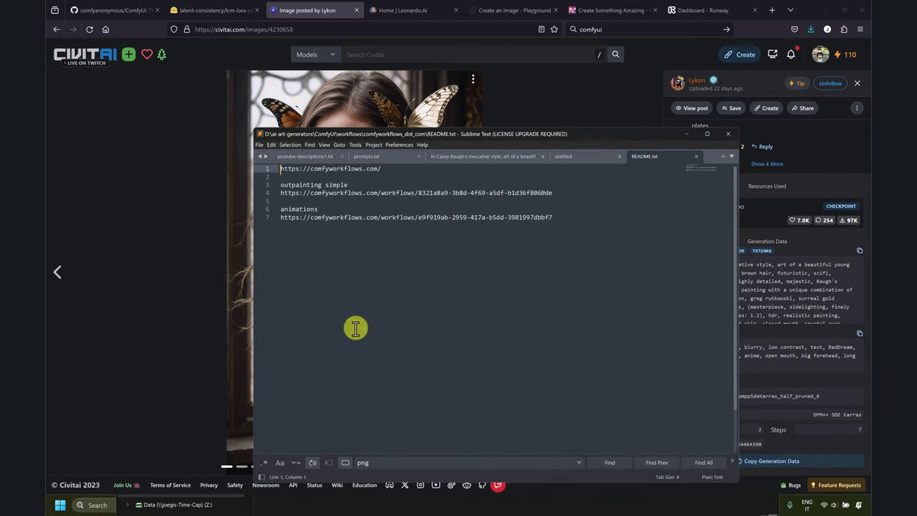
key(ctrl+n)
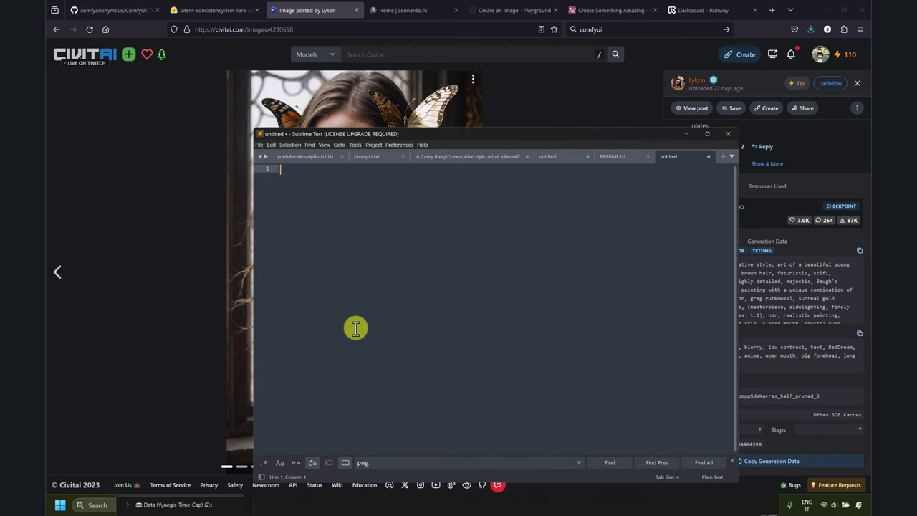
key(ctrl+v)
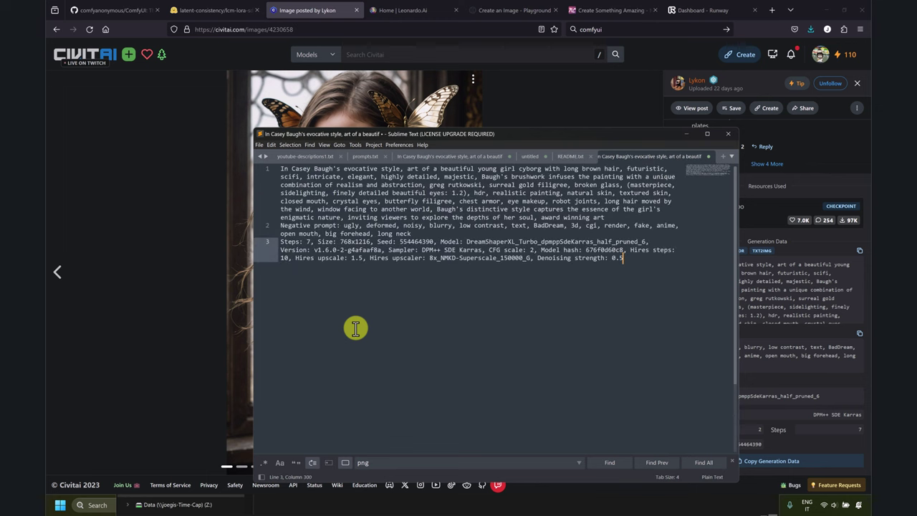
click(707, 133)
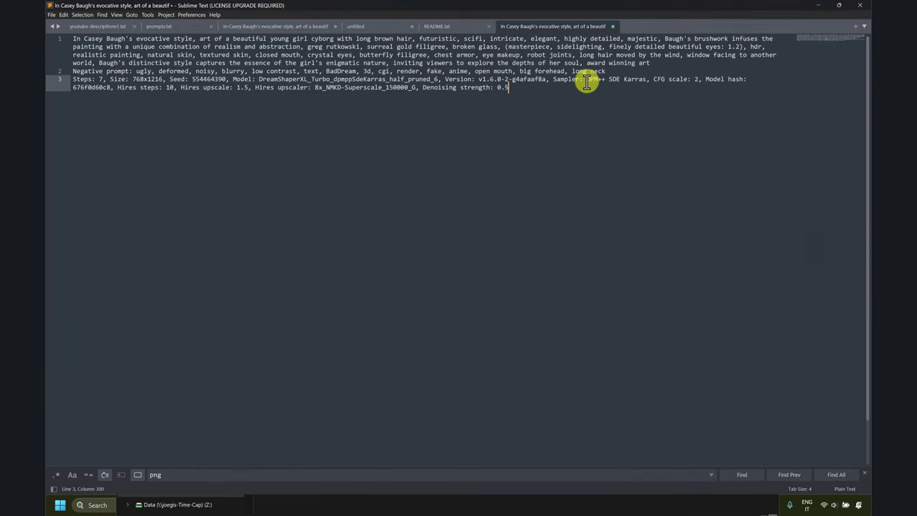
Separate the positive prompt, the negative prompt and the Steps settings with blank lines
click(657, 64)
key(Return)
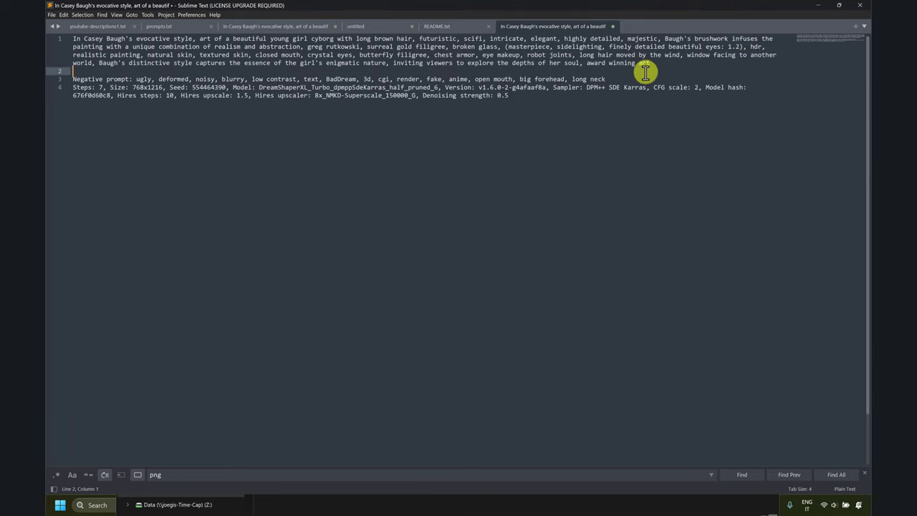
click(613, 81)
key(Return)
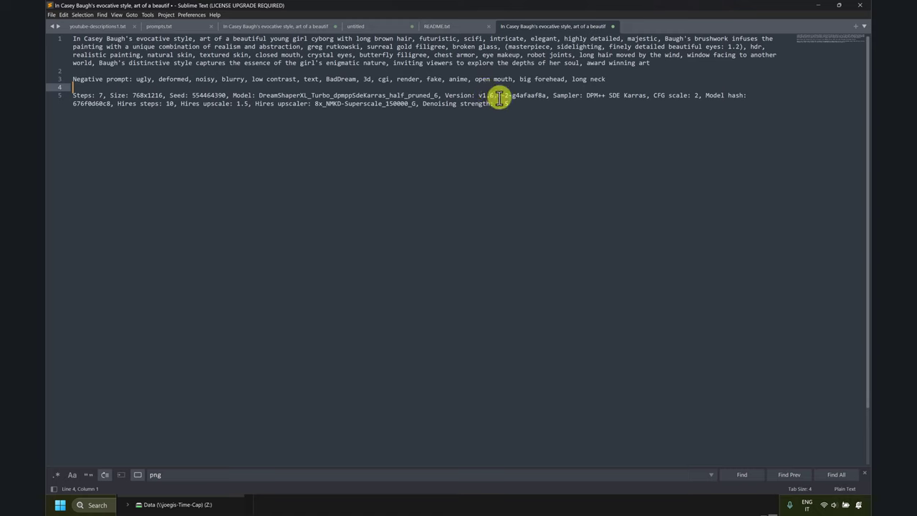
Highlight the positive prompt, the image size and the seed value in turn to review them
drag(659, 64, 64, 32)
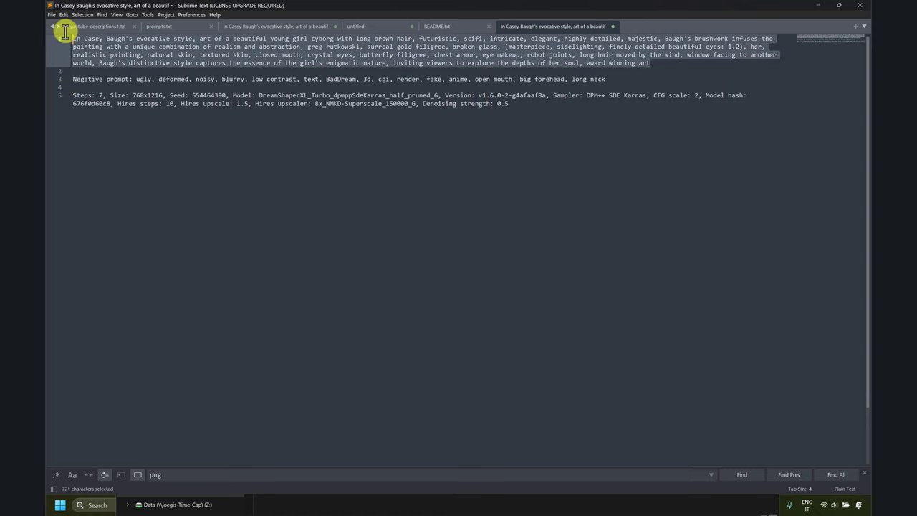
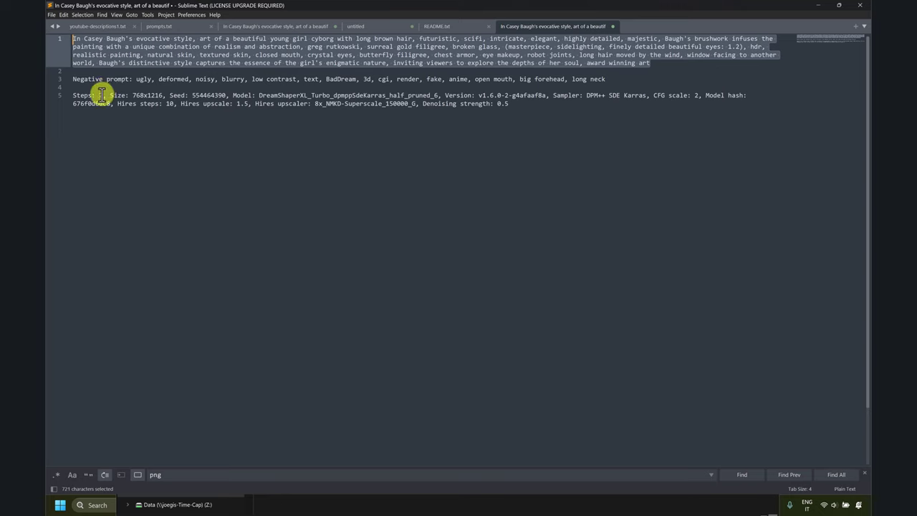
click(72, 94)
click(143, 95)
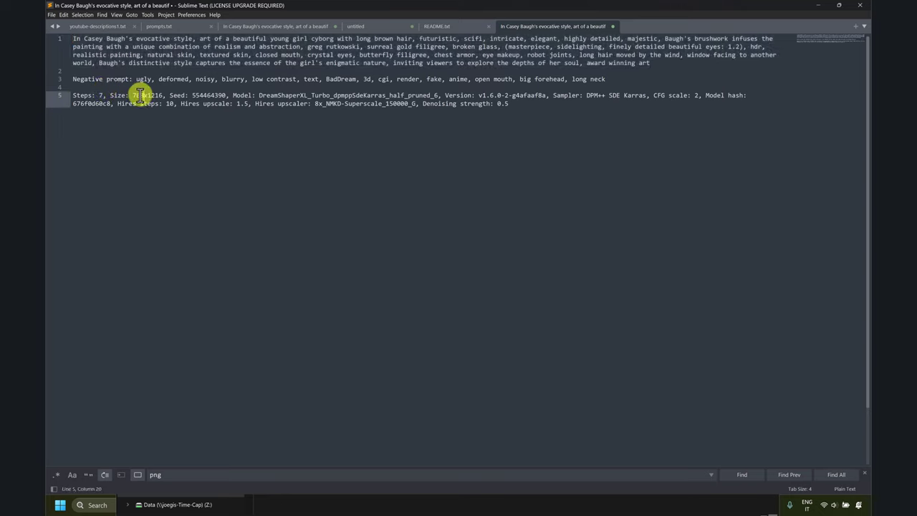
double_click(145, 95)
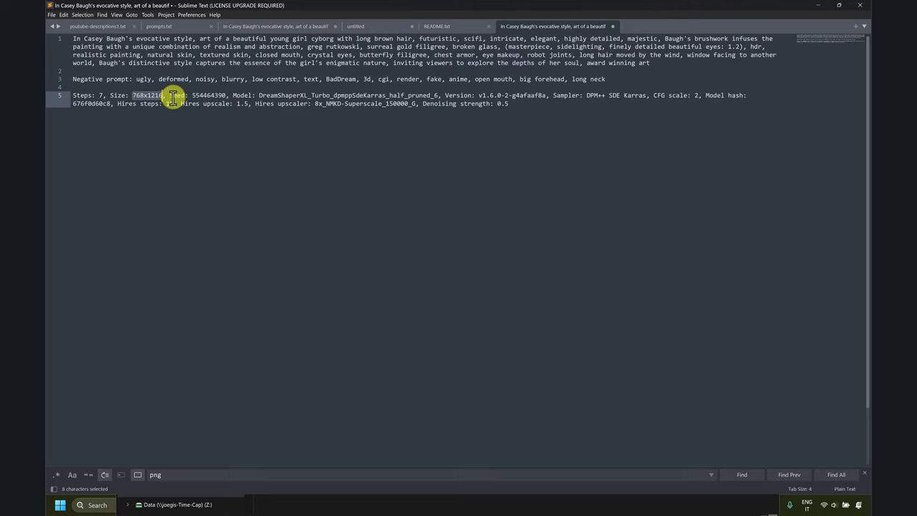
double_click(208, 95)
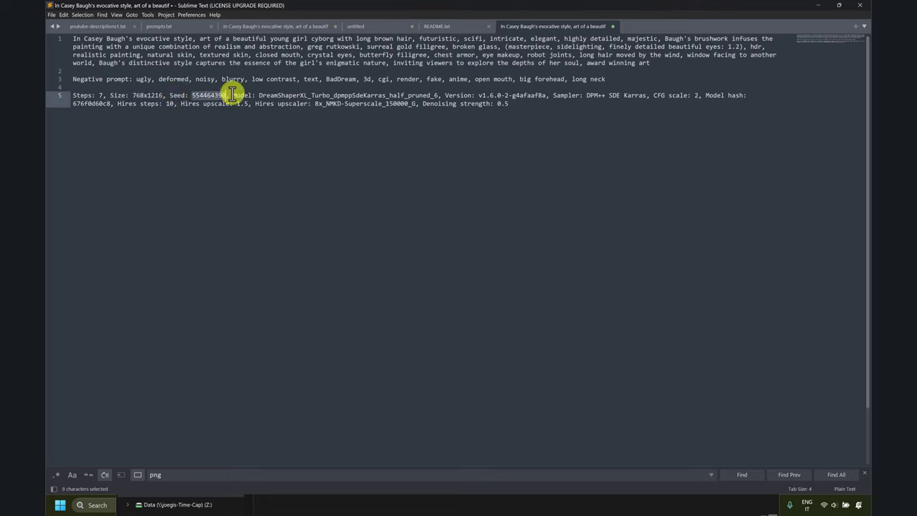
Start new paragraphs at Model, Sampler and CFG scale, each preceded by a blank line
click(232, 95)
key(Return)
key(Return)
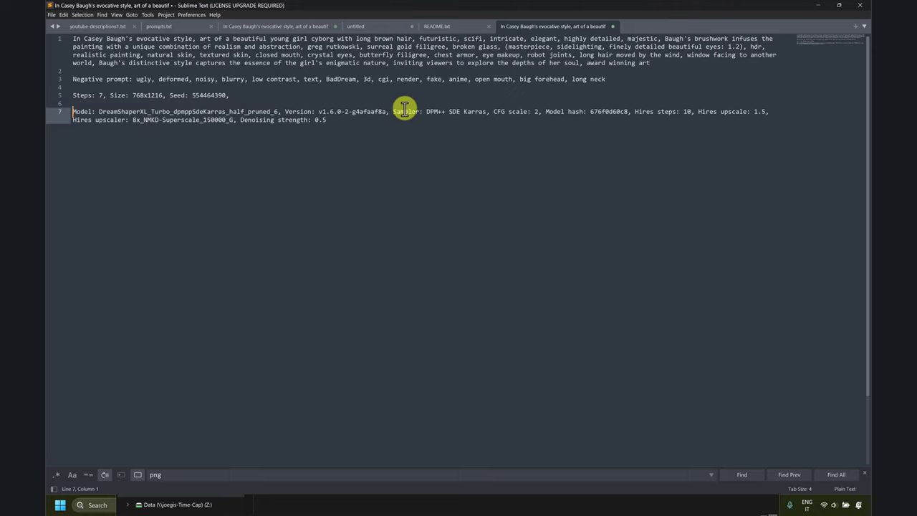
click(392, 111)
key(Return)
key(Return)
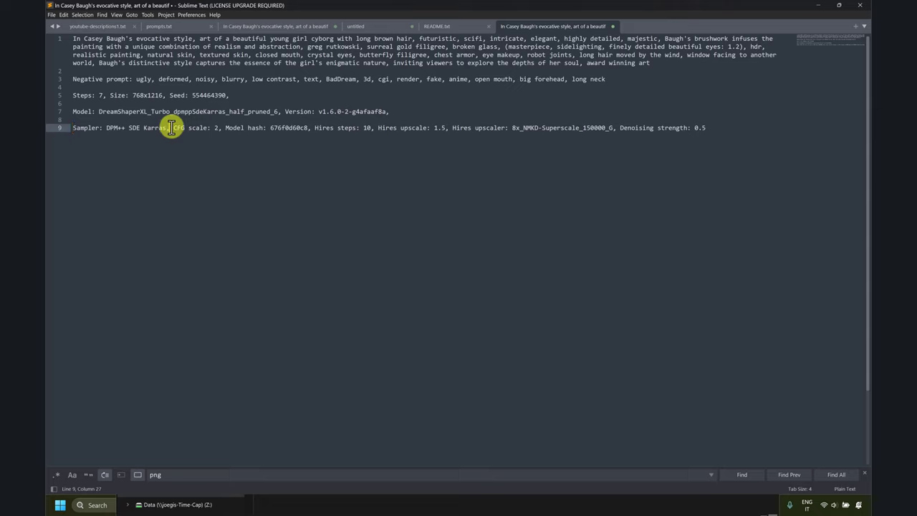
key(Return)
key(Return)
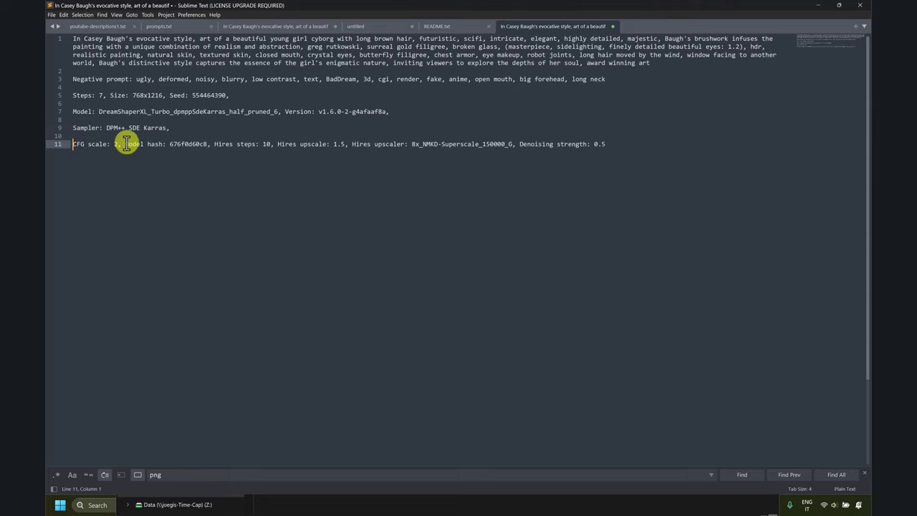
Start new paragraphs at Model hash and Hires steps, each preceded by a blank line
click(125, 143)
key(Return)
key(Return)
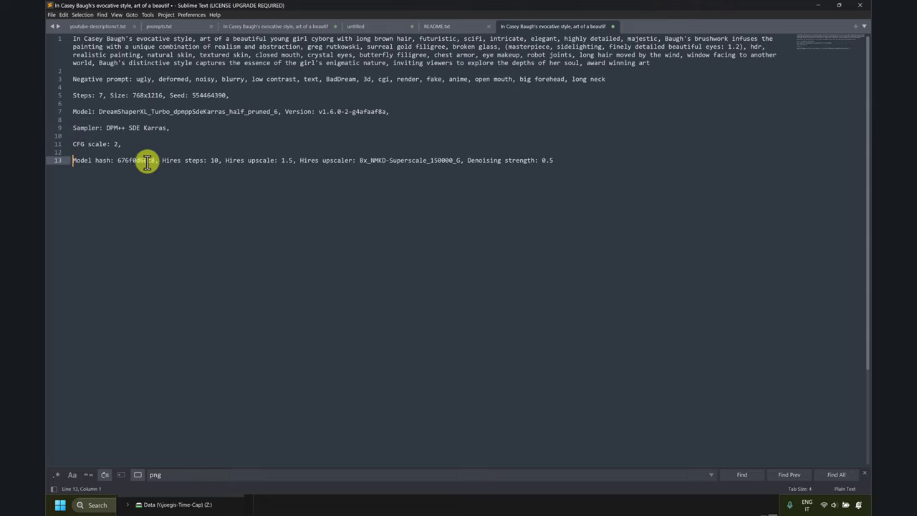
click(160, 160)
key(Return)
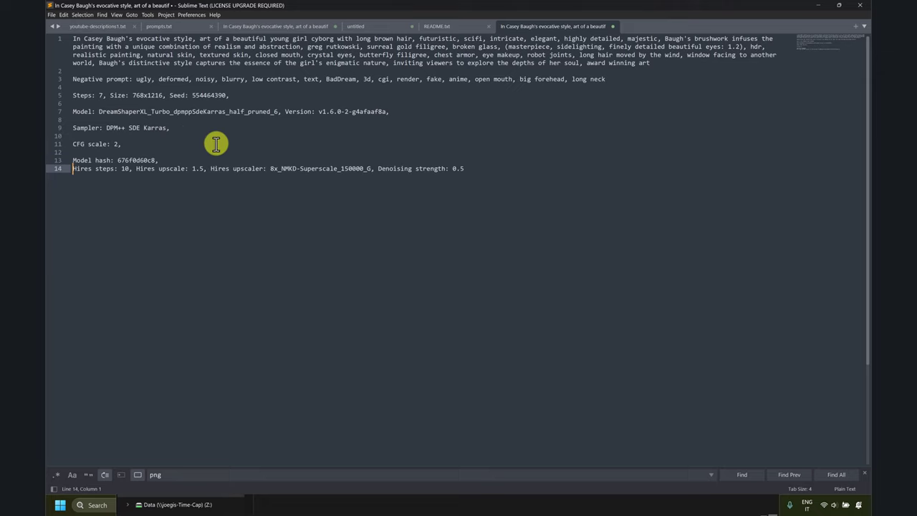
key(Return)
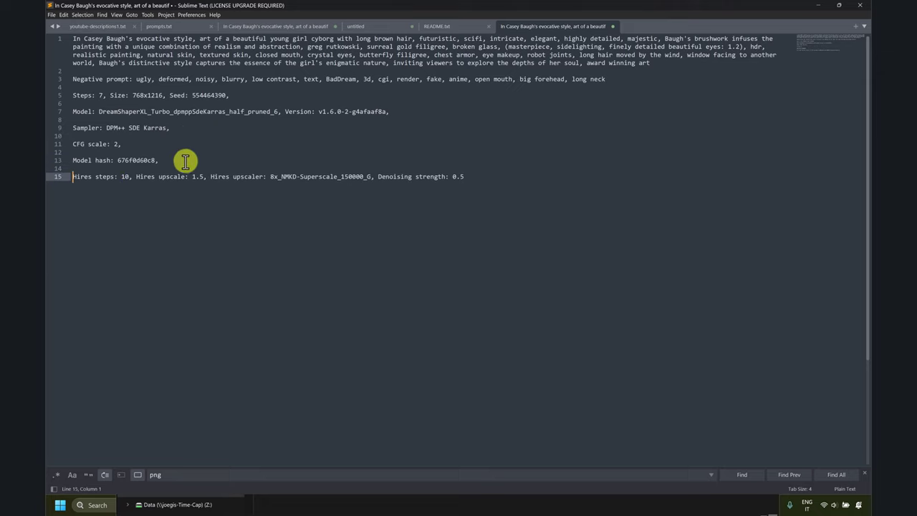
Select the base generation settings for review, and add two more blank lines above the Hires upscaling settings
drag(185, 161, 63, 37)
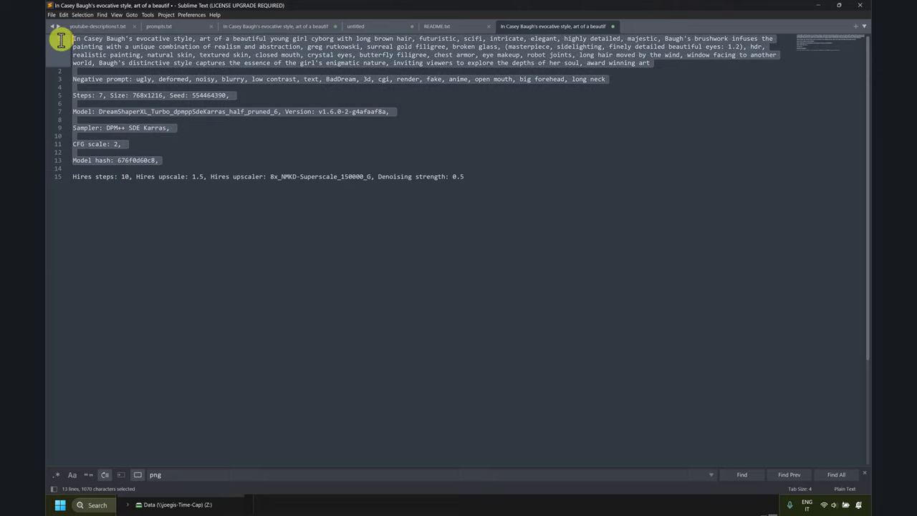
click(109, 170)
key(Return)
key(Return)
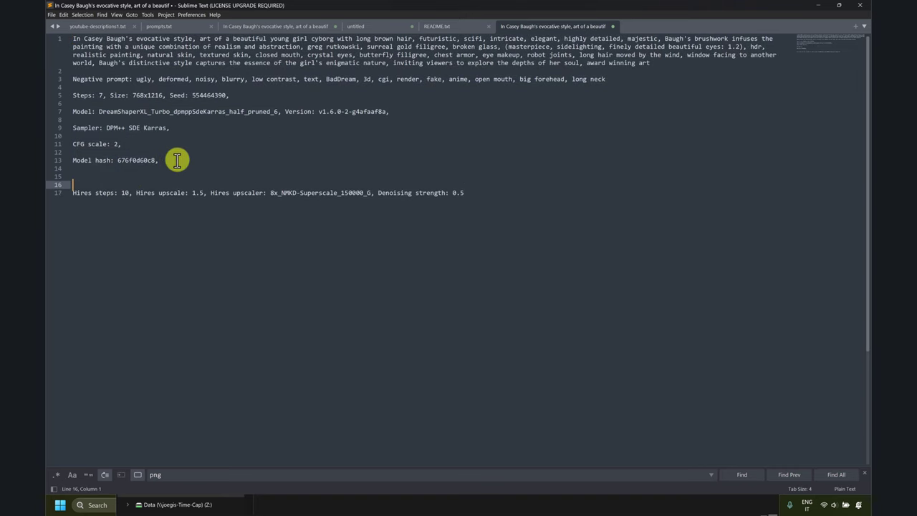
Review the Hires settings line, highlighting the upscaler name 8x_NMKD-Superscale_150000_G
click(473, 192)
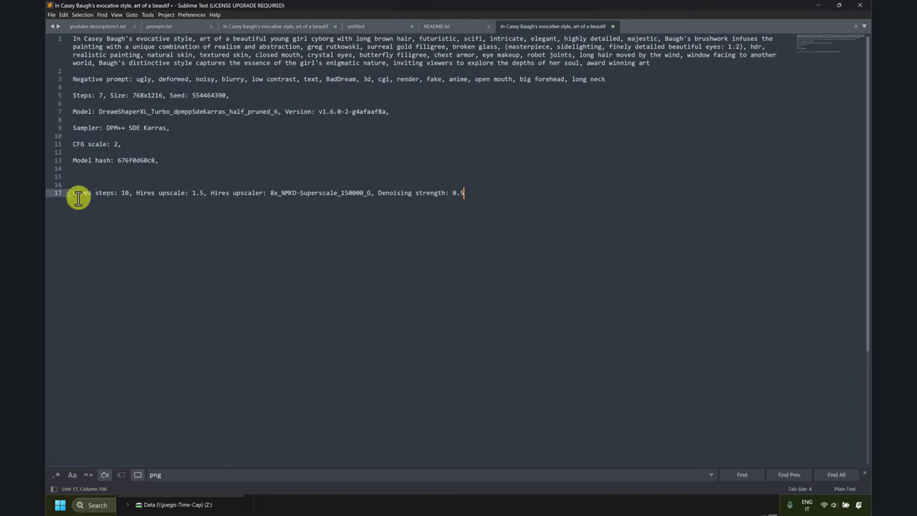
shift+click(52, 192)
click(462, 192)
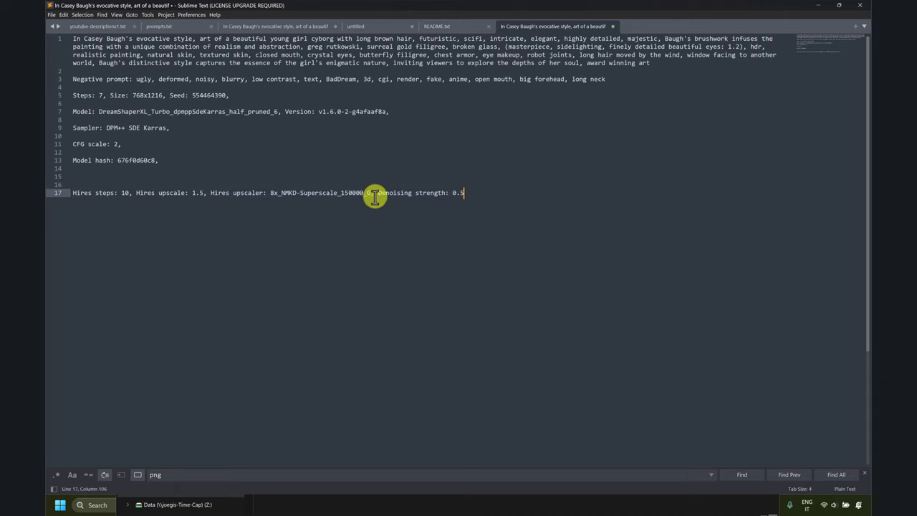
drag(373, 192, 270, 193)
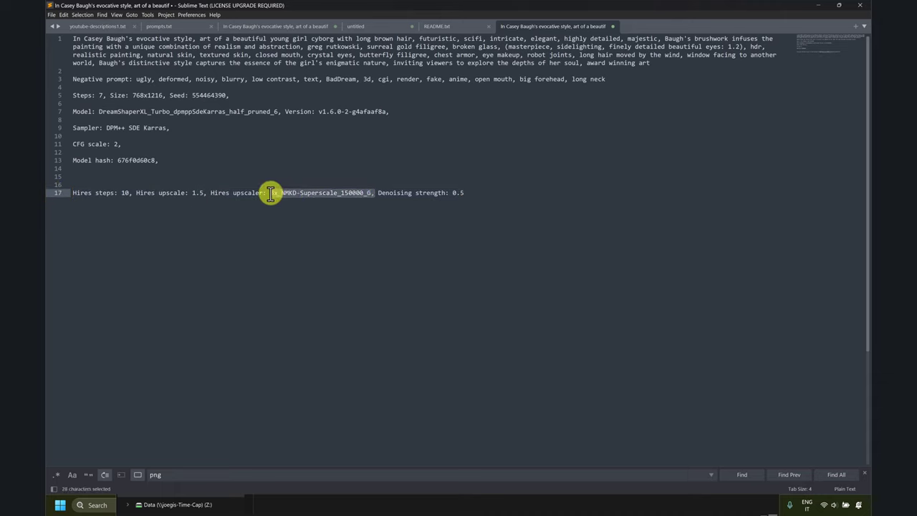
click(198, 193)
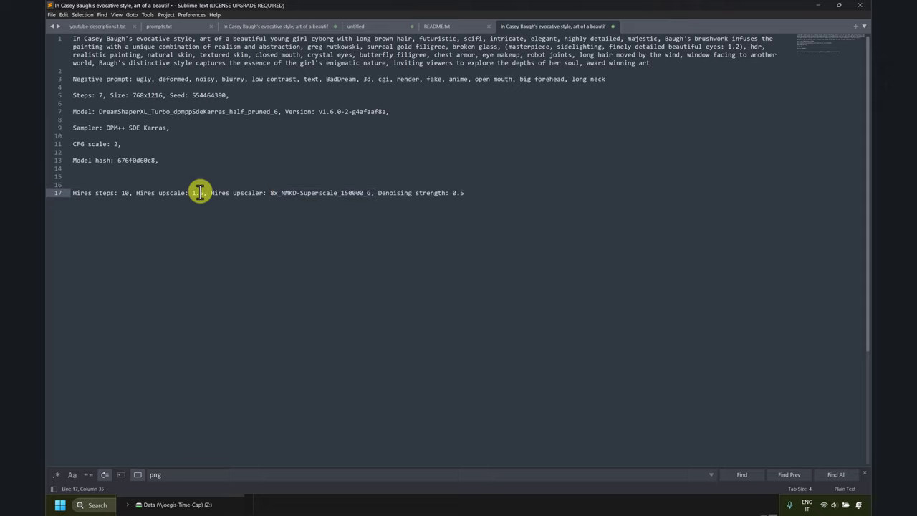
drag(269, 193, 369, 192)
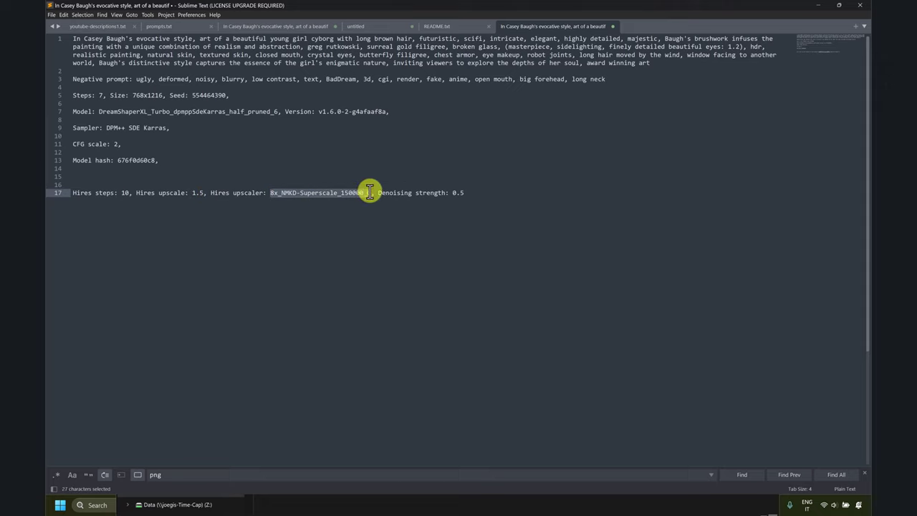
Review the Hires upscale, Hires steps and Denoising strength values in the notes, highlighting each one
mouse_move(206, 192)
mouse_down()
mouse_move(184, 191)
mouse_move(194, 194)
mouse_up()
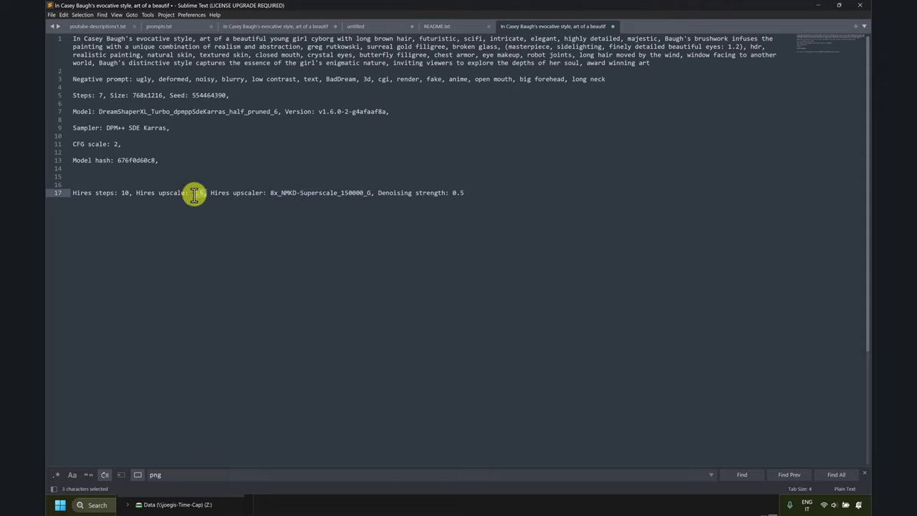
double_click(126, 193)
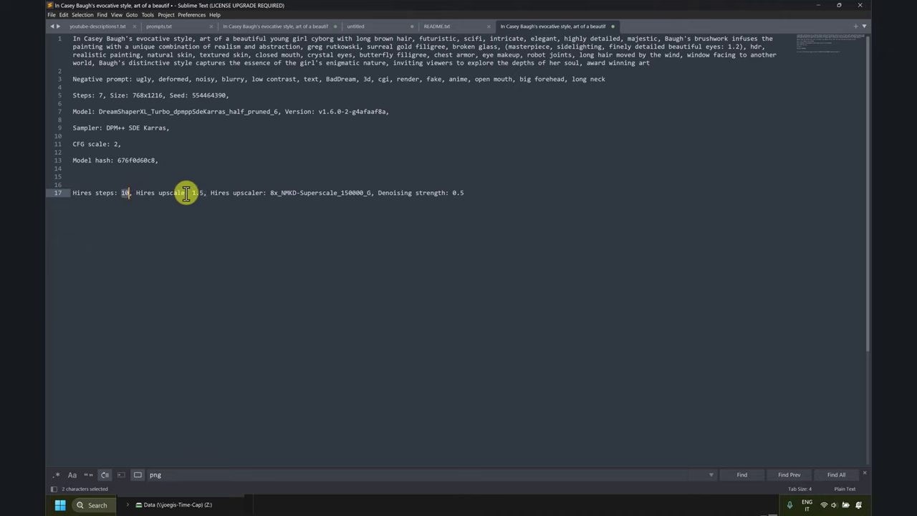
drag(452, 193, 464, 194)
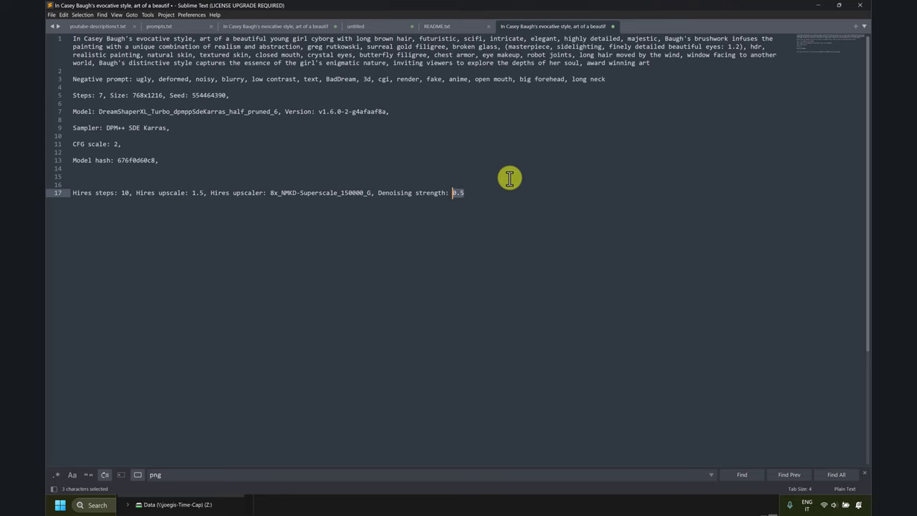
Minimize the notes, the Civitai page, the ComfyUI window and the workflows folder to clear the desktop
click(818, 5)
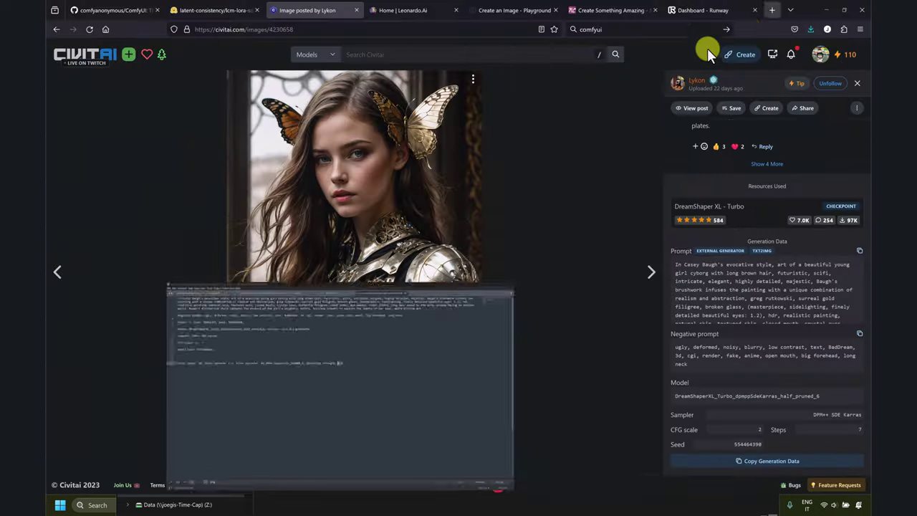
click(826, 10)
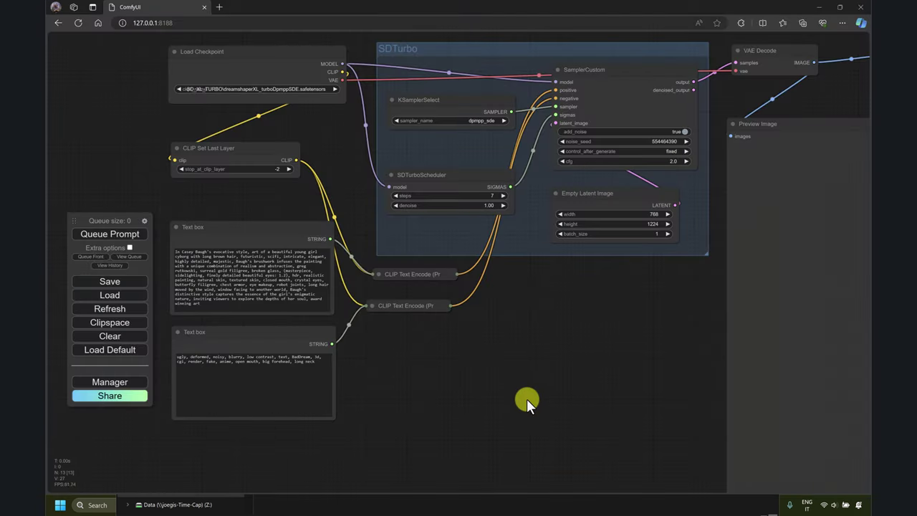
click(839, 7)
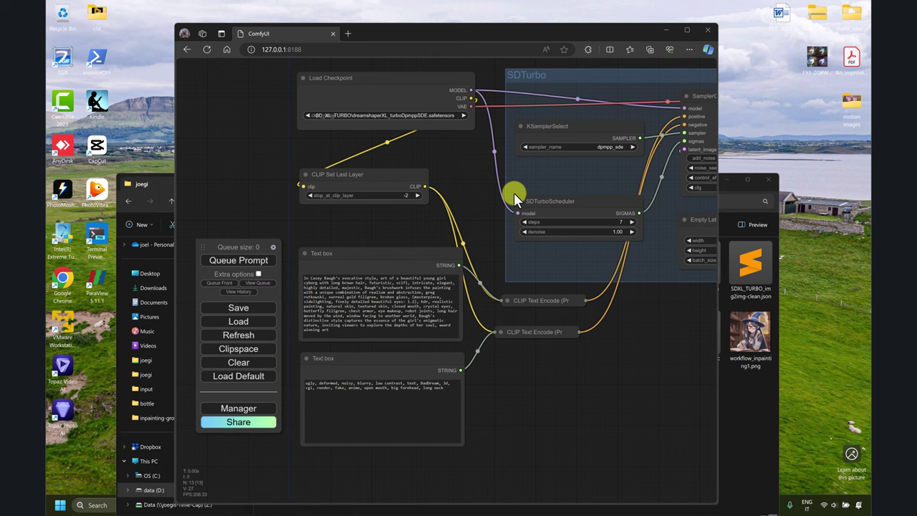
click(685, 29)
click(818, 7)
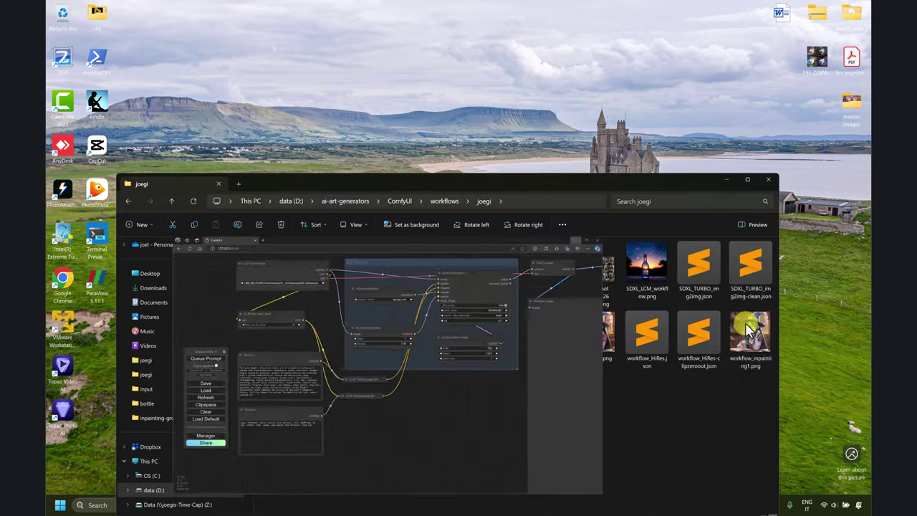
click(730, 184)
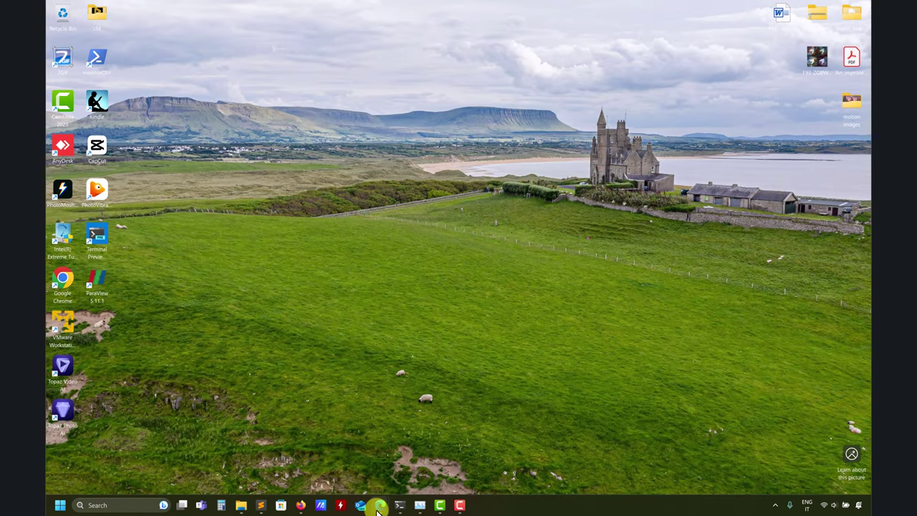
Look through the outpainting, inpainting and SDTurbo workflows in the ComfyUI window with multiple pages, and minimize it
mouse_move(377, 504)
click(352, 469)
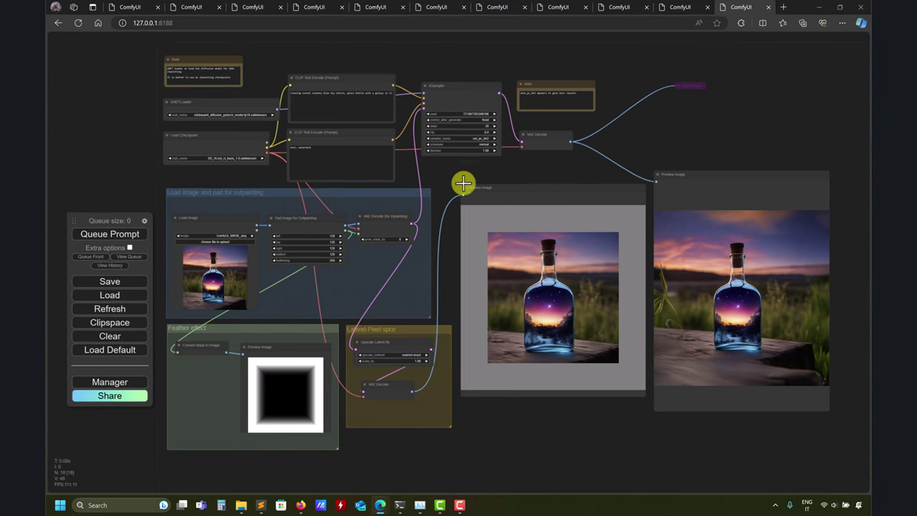
click(675, 7)
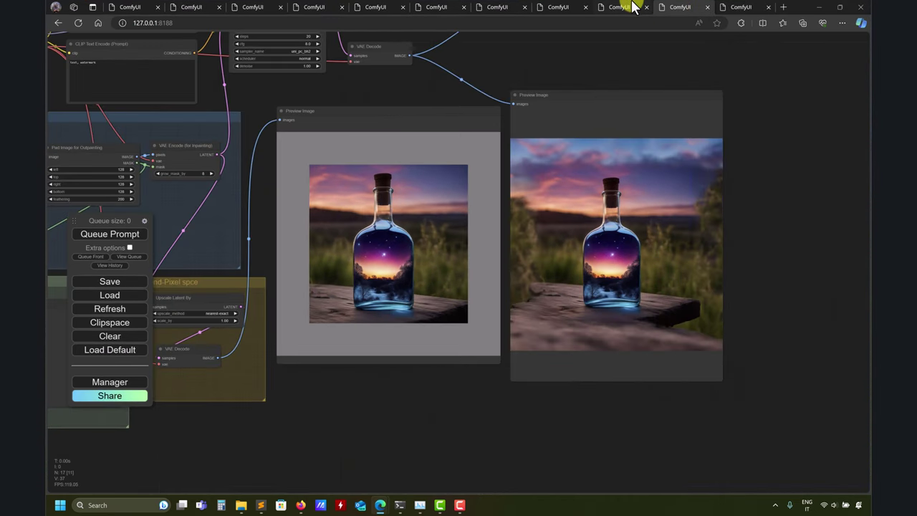
click(634, 7)
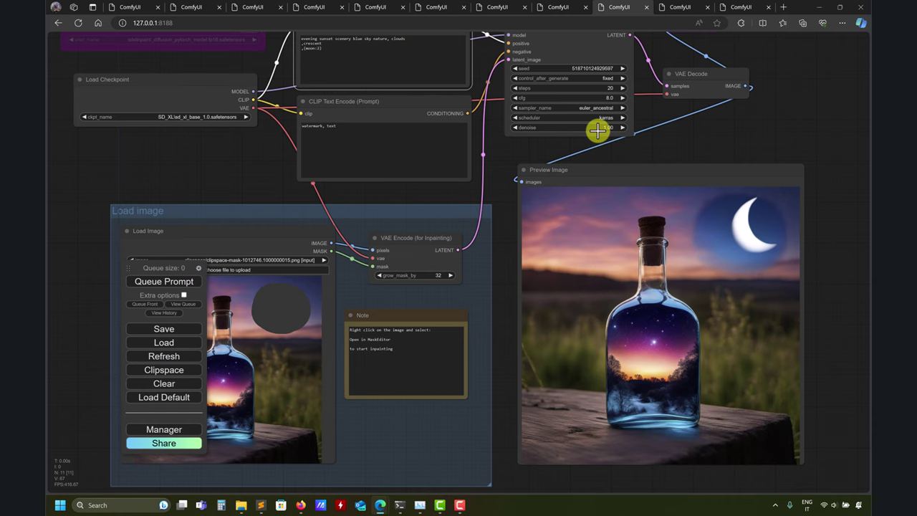
click(692, 9)
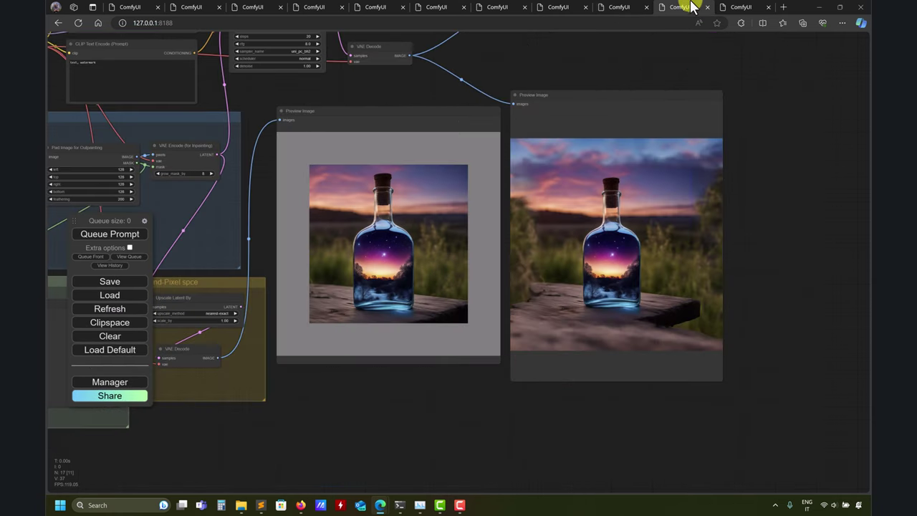
click(552, 8)
click(501, 8)
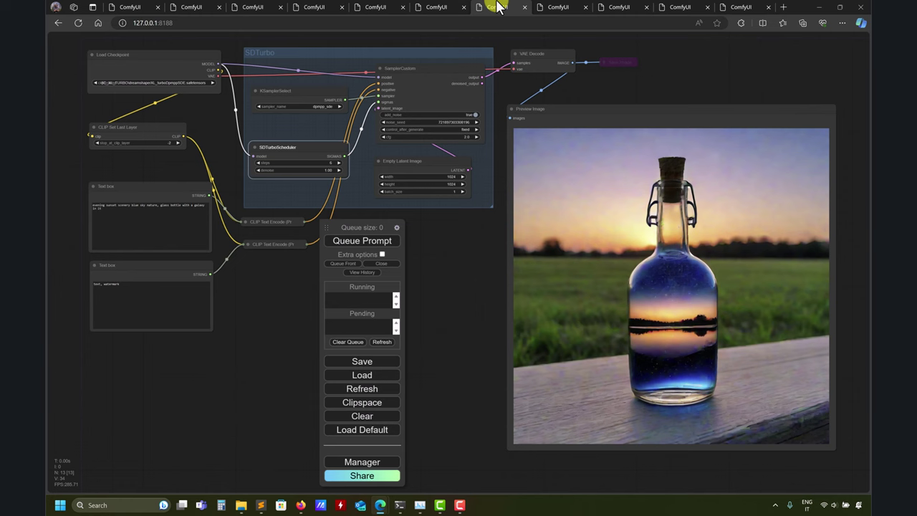
click(444, 6)
click(697, 7)
click(734, 7)
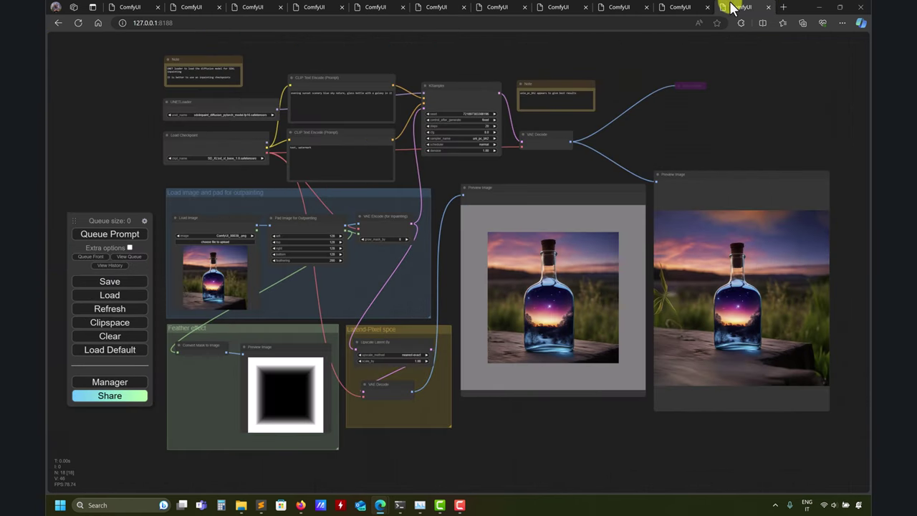
click(819, 7)
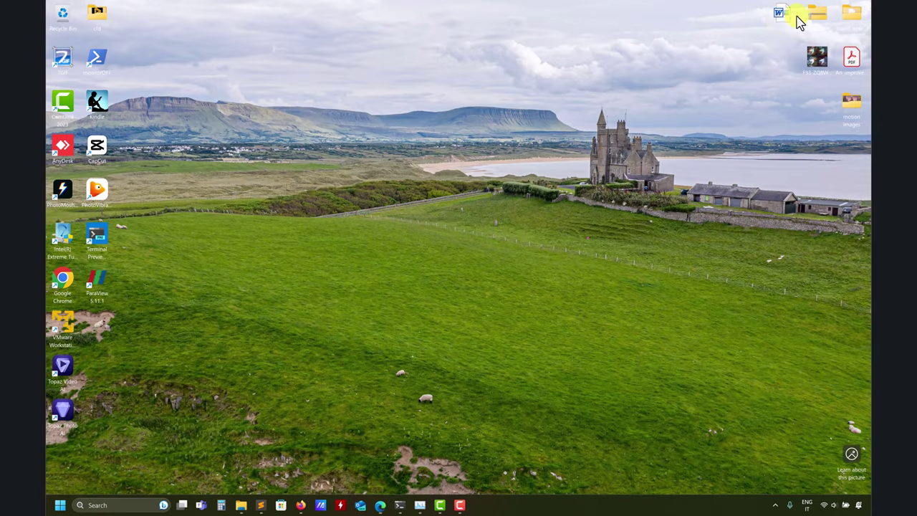
Open the Civitai image page and check its generation data against the settings in the Sublime Text notes
mouse_move(302, 507)
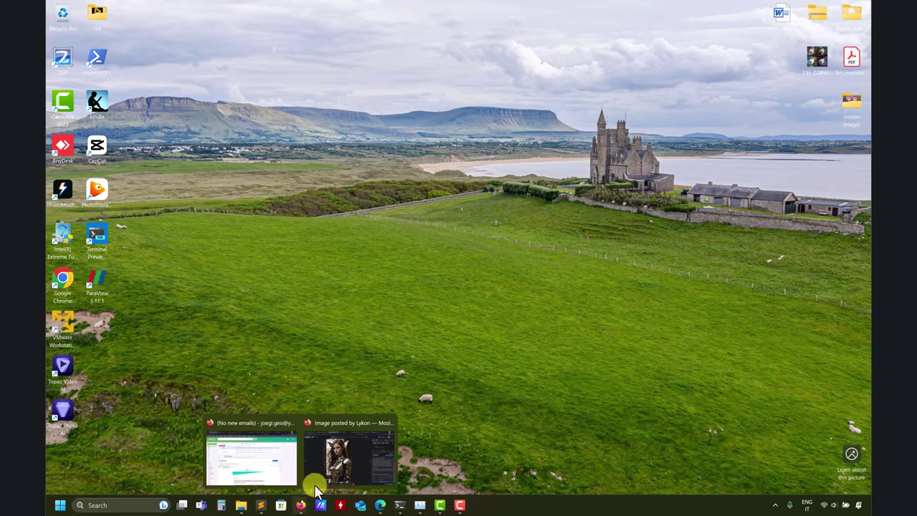
click(337, 459)
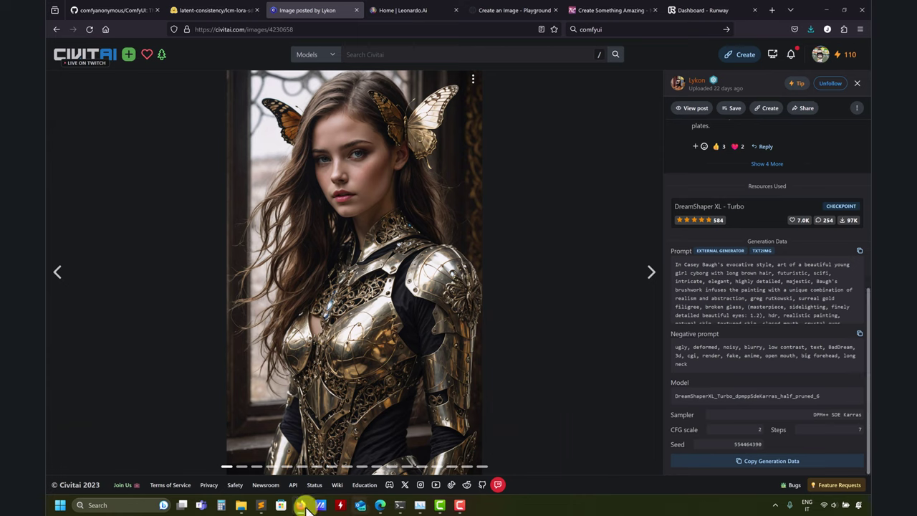
click(261, 506)
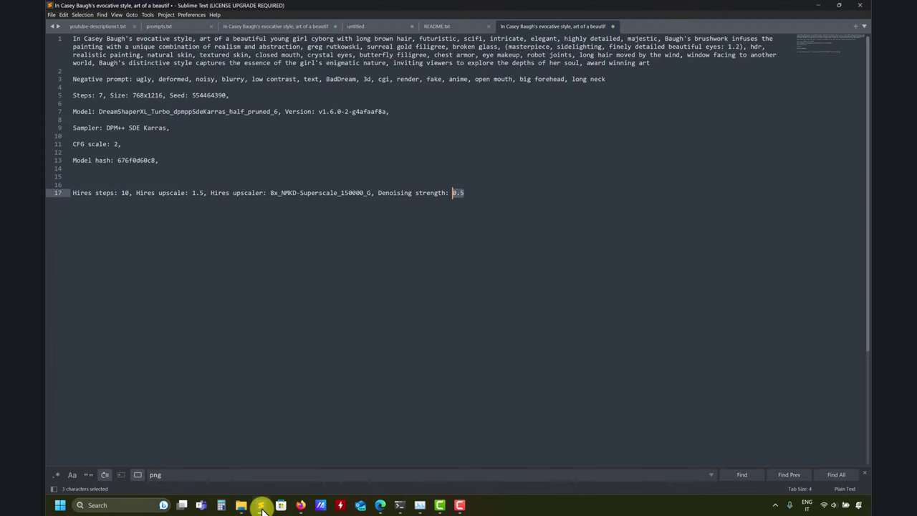
click(262, 506)
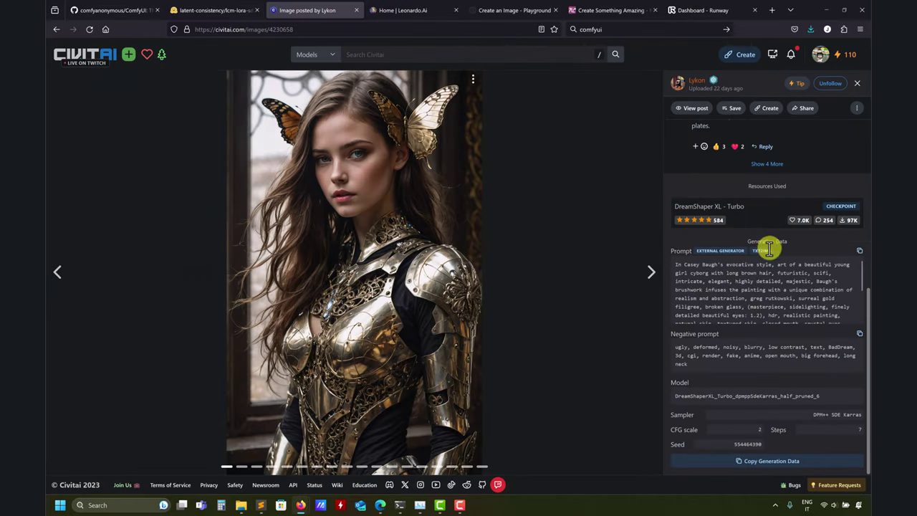
Examine the generation data of the neighbouring Civitai sample images, and return to the cyborg girl image's settings
click(650, 274)
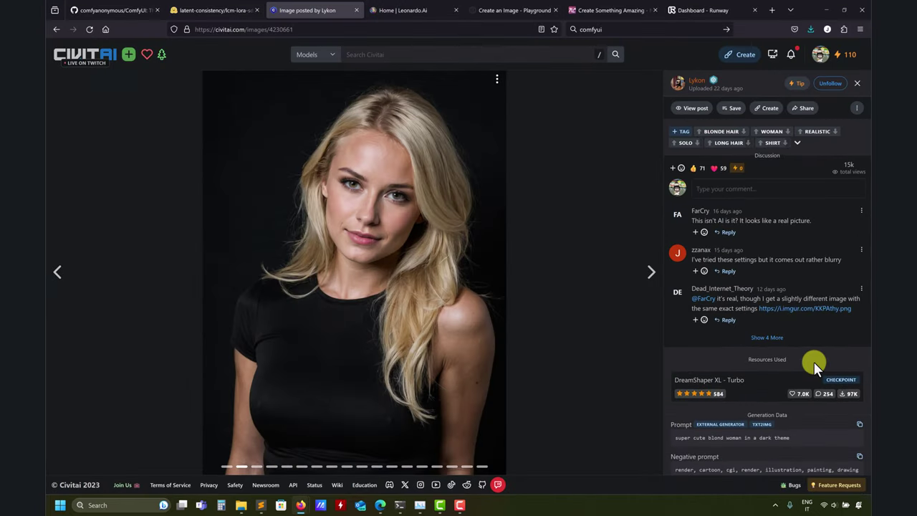
scroll(813, 360, down, 3)
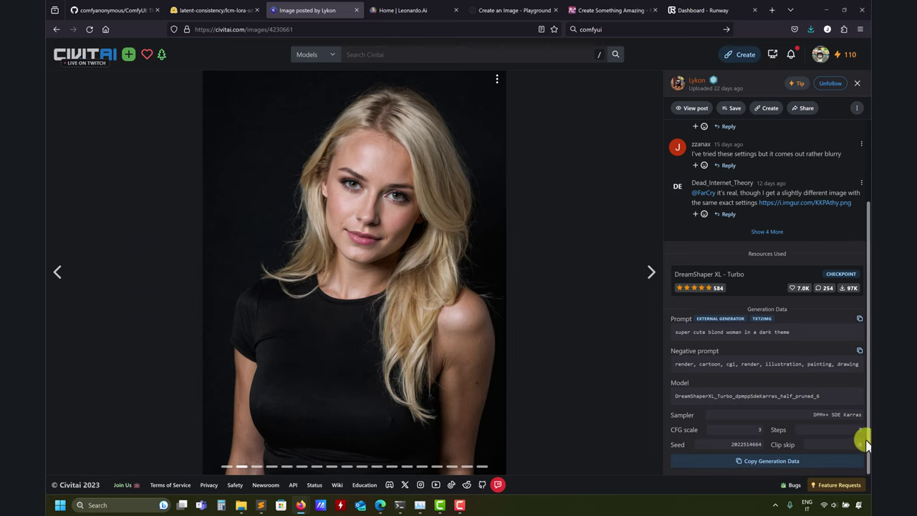
click(647, 270)
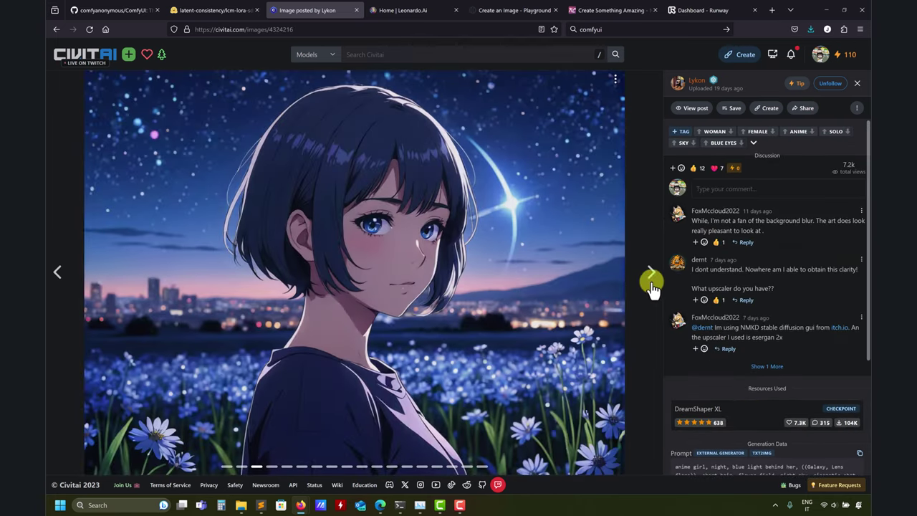
click(650, 276)
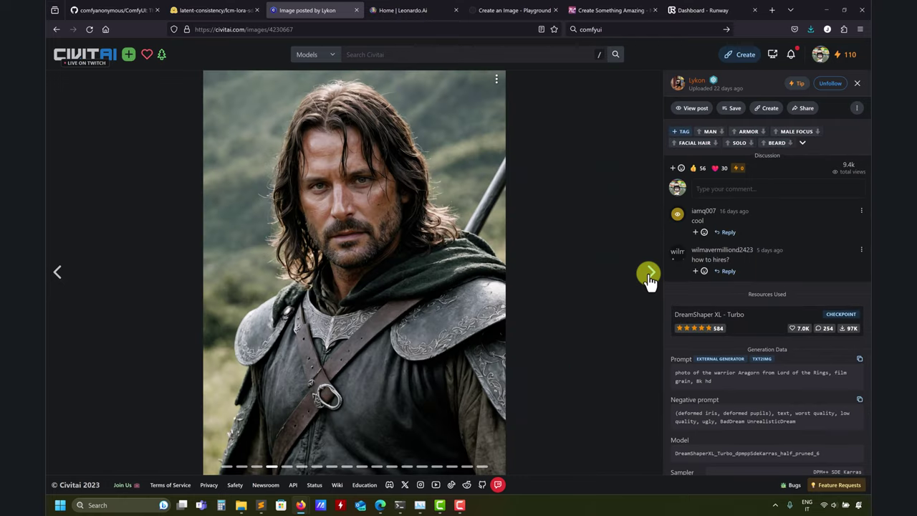
scroll(841, 407, down, 1)
click(58, 270)
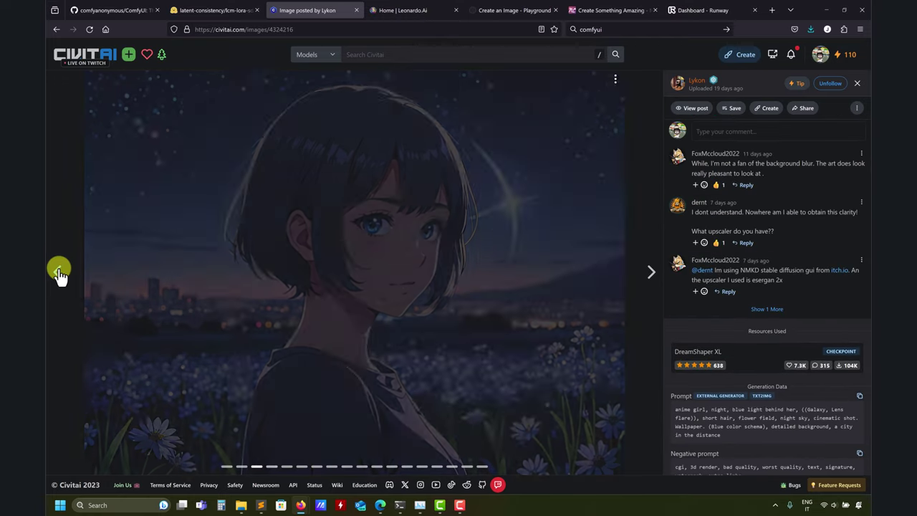
click(58, 271)
click(58, 271)
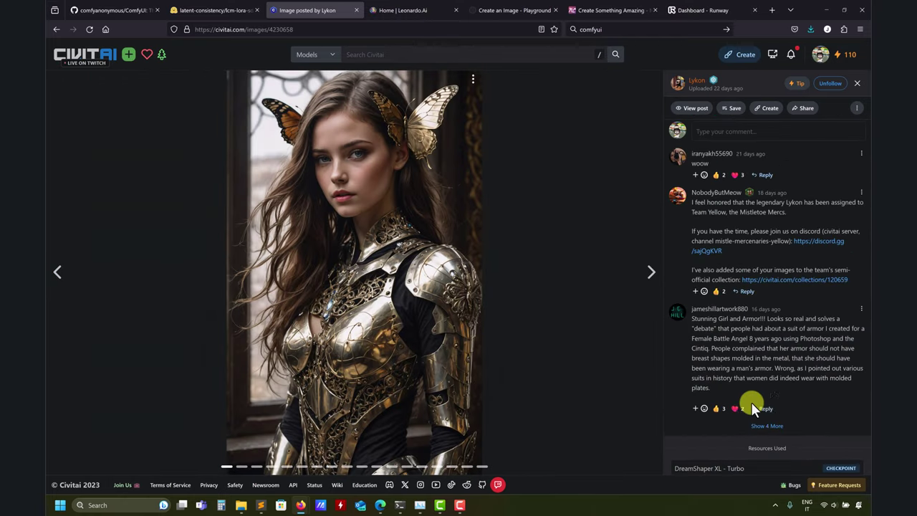
scroll(741, 343, down, 4)
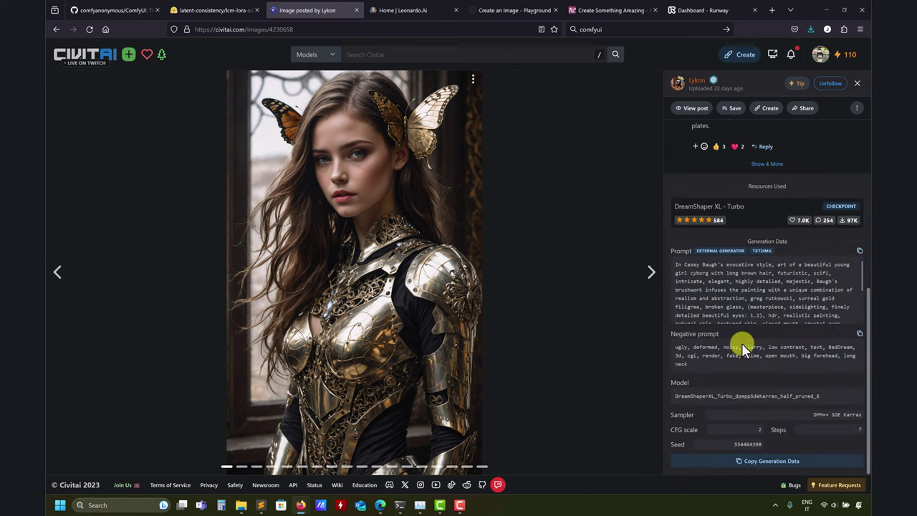
Switch to the single-page ComfyUI window with the SDTurbo workflow and queue the cyborg girl prompt
click(824, 10)
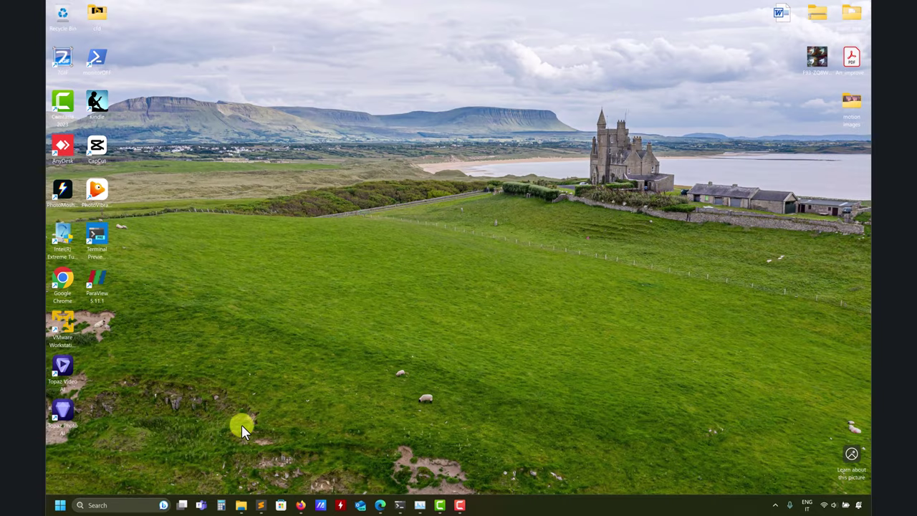
mouse_move(377, 508)
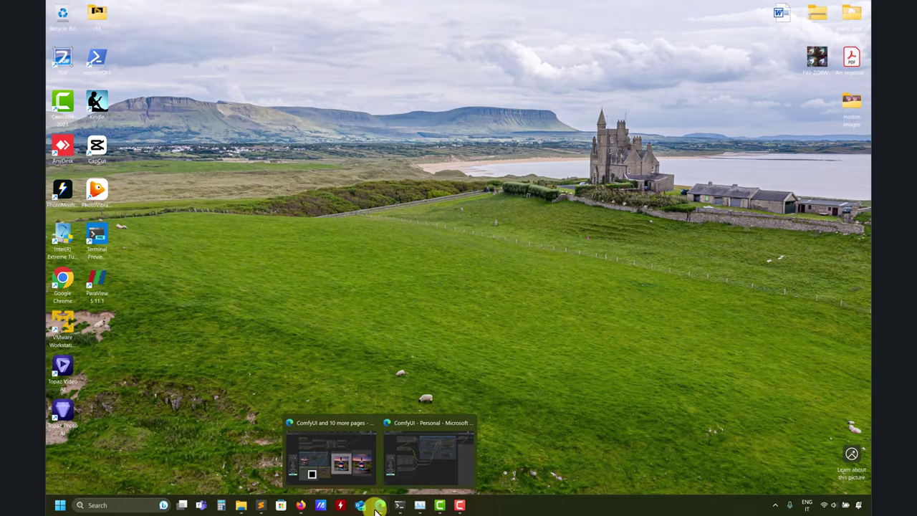
click(399, 469)
drag(552, 358, 475, 311)
scroll(504, 360, down, 3)
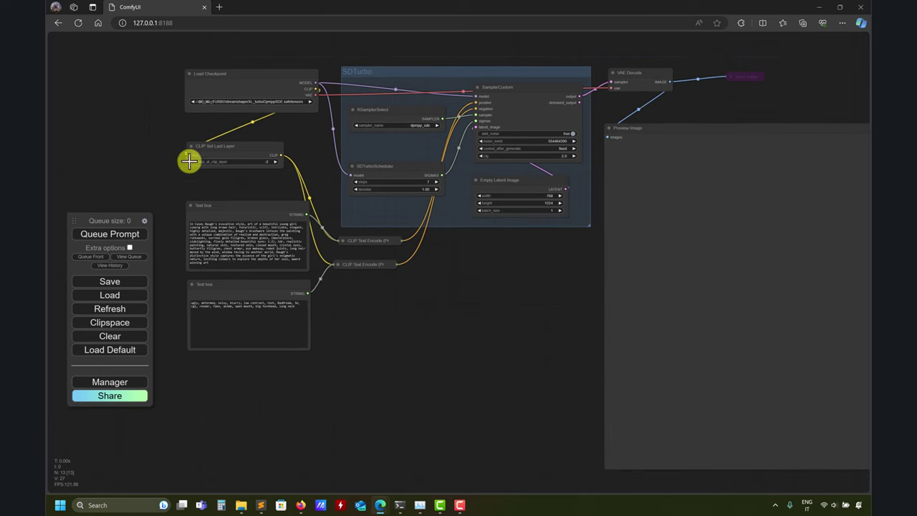
click(127, 235)
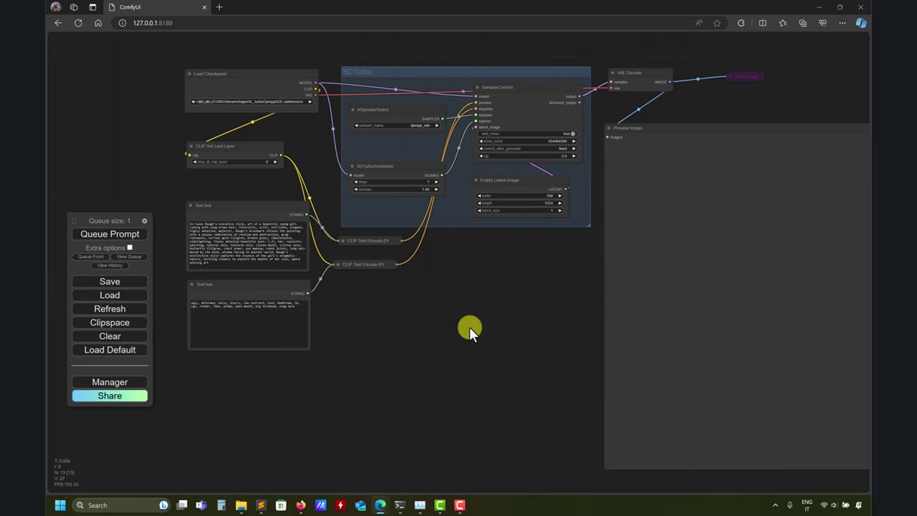
Examine the generated portrait in the Preview Image node and compare it with the original Civitai image
drag(522, 330, 450, 309)
scroll(450, 309, down, 2)
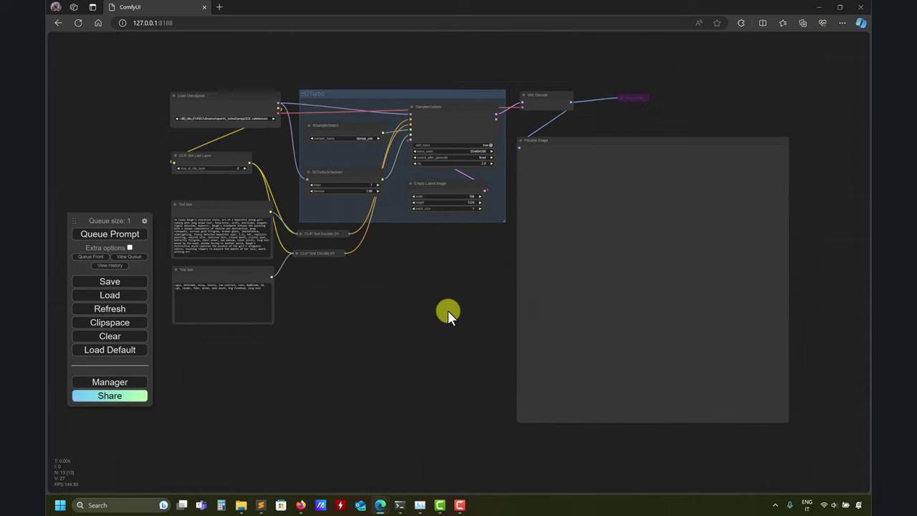
scroll(409, 325, up, 2)
mouse_move(409, 325)
mouse_down()
mouse_move(415, 331)
mouse_move(408, 328)
mouse_up()
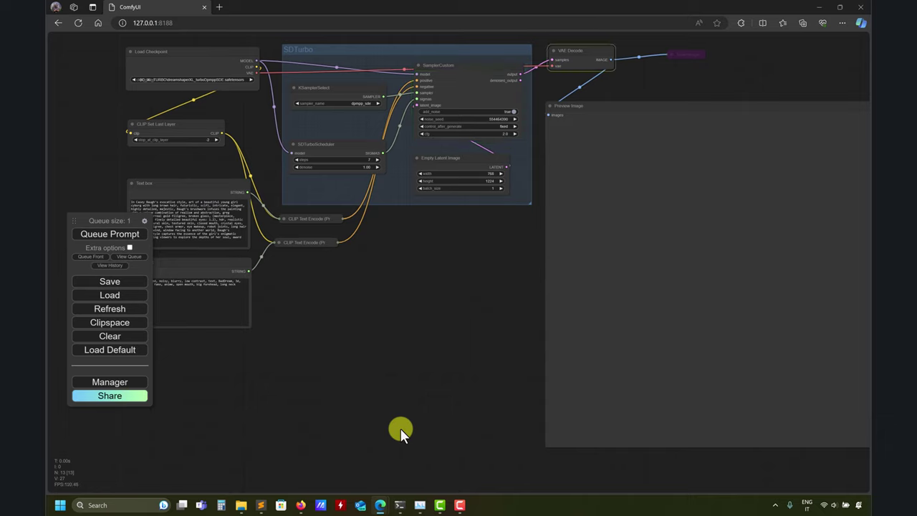
drag(400, 429, 322, 363)
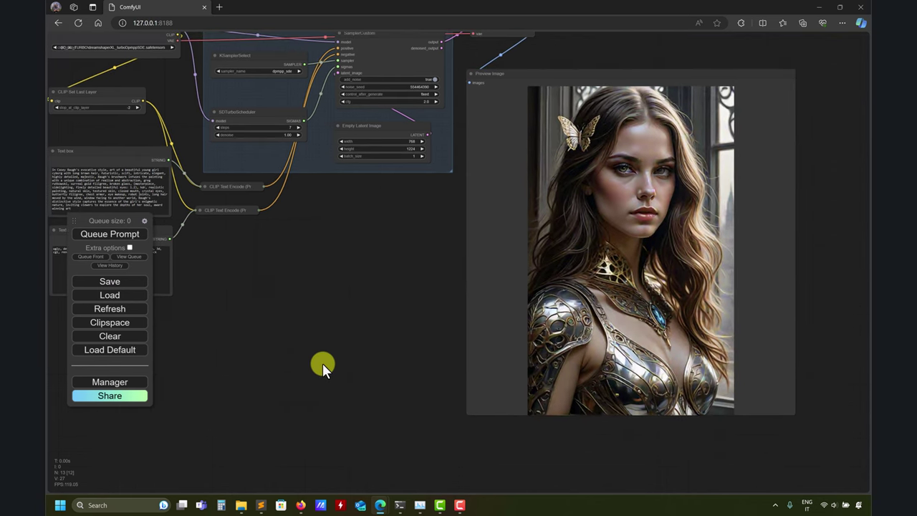
mouse_move(303, 509)
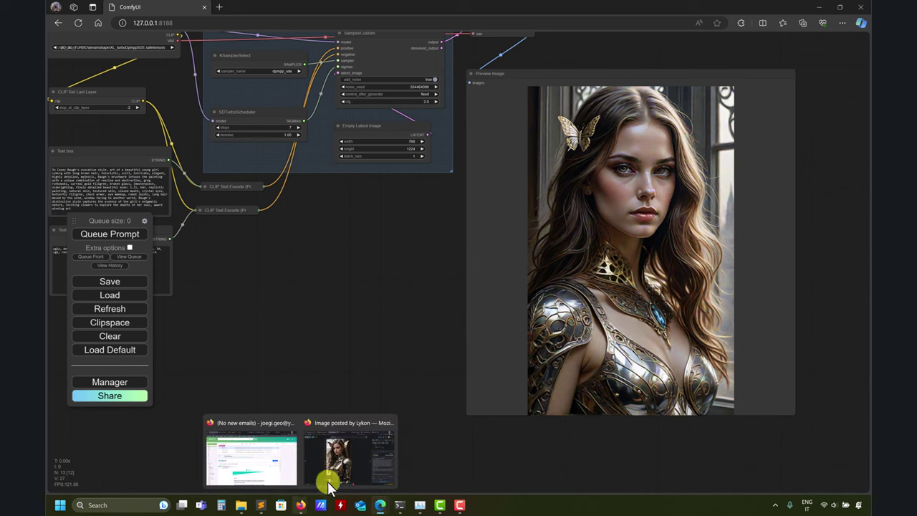
click(335, 472)
click(826, 9)
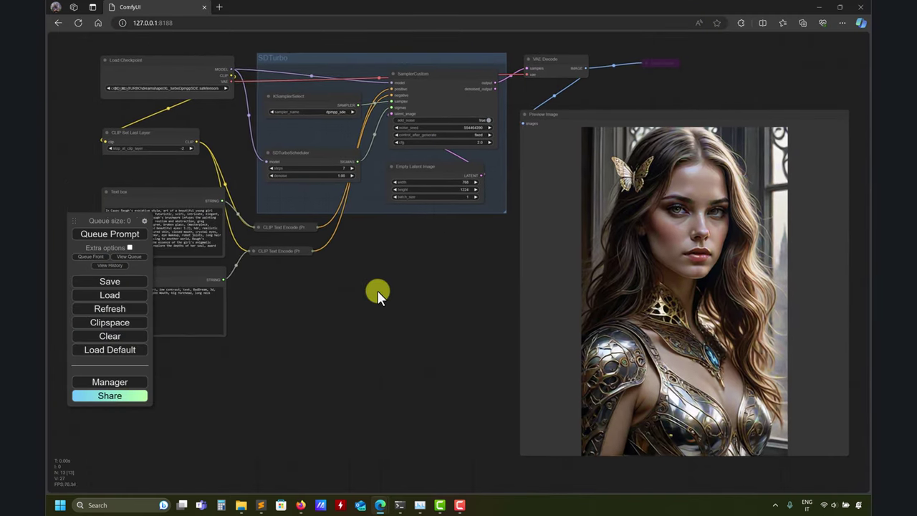
Set stop_at_clip_layer to -1 in the CLIP Set Last Layer node and queue the prompt
click(115, 148)
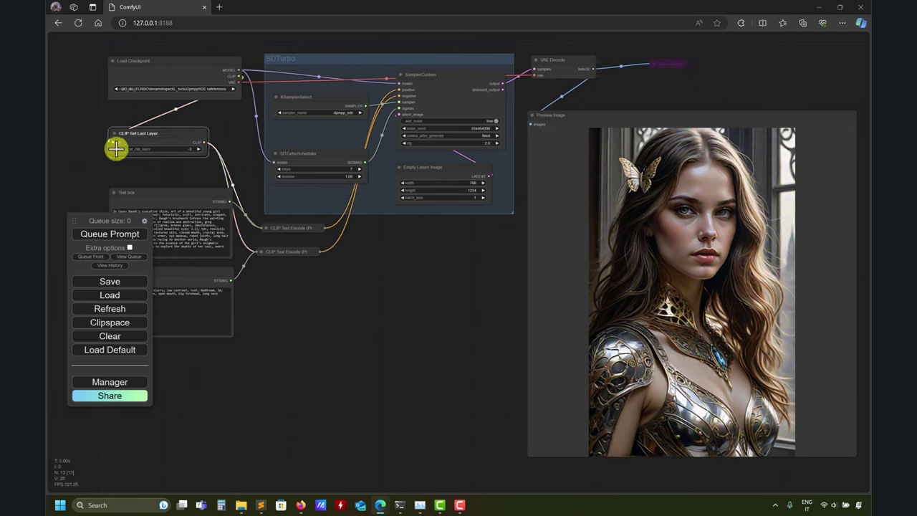
click(198, 148)
click(115, 234)
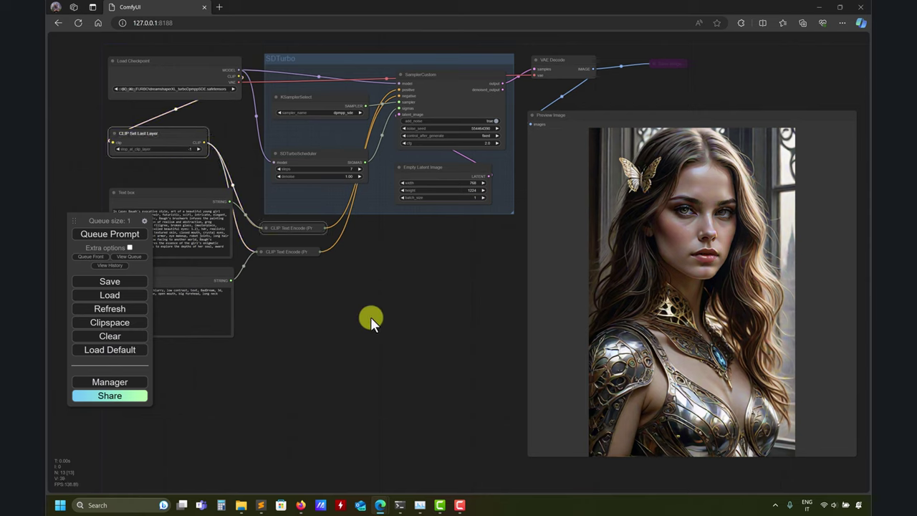
drag(371, 316, 298, 297)
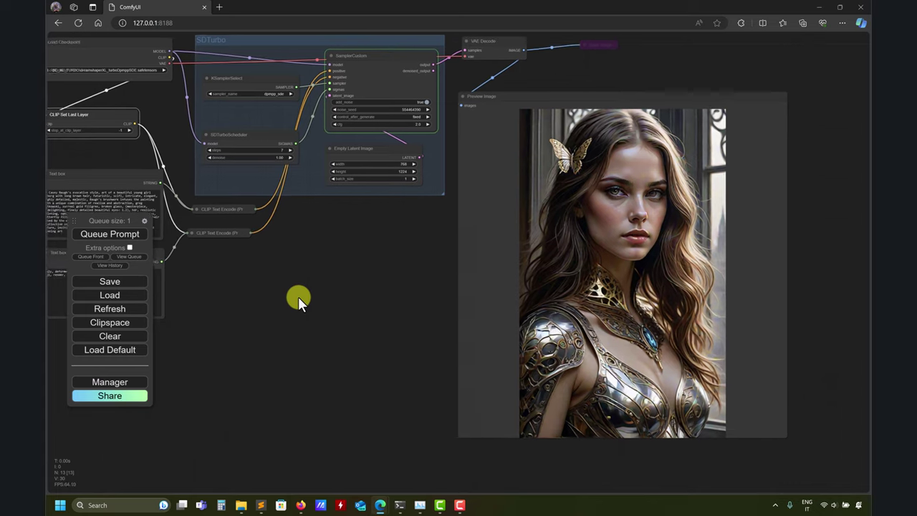
Open the current portrait from the Preview Image node in its own browser tab and return to the workflow
right_click(603, 255)
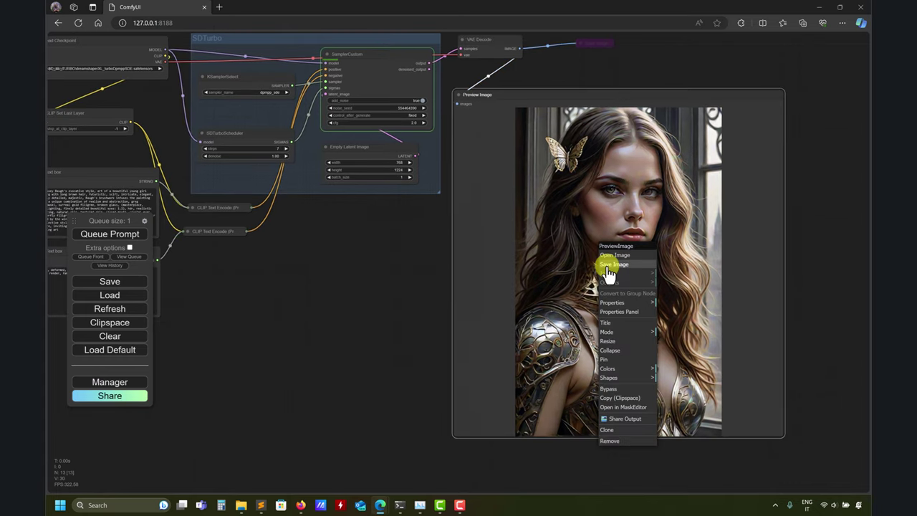
click(606, 256)
click(179, 8)
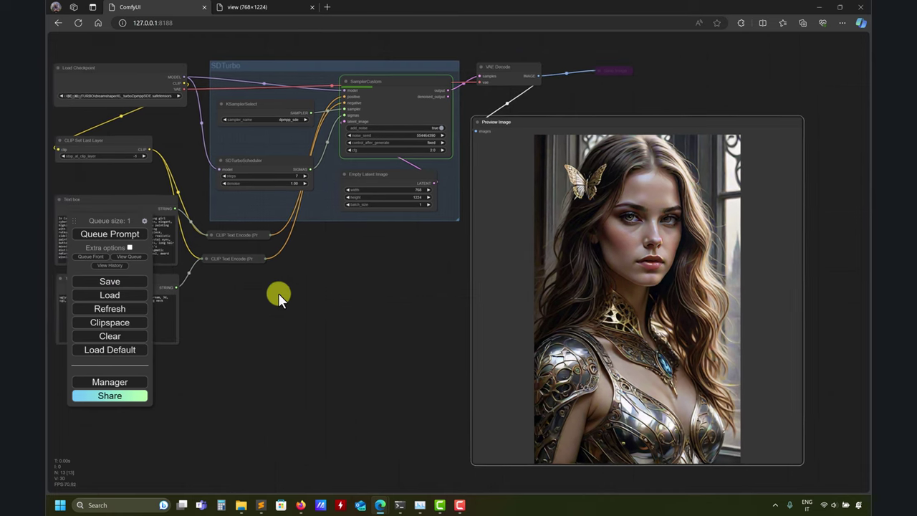
click(278, 292)
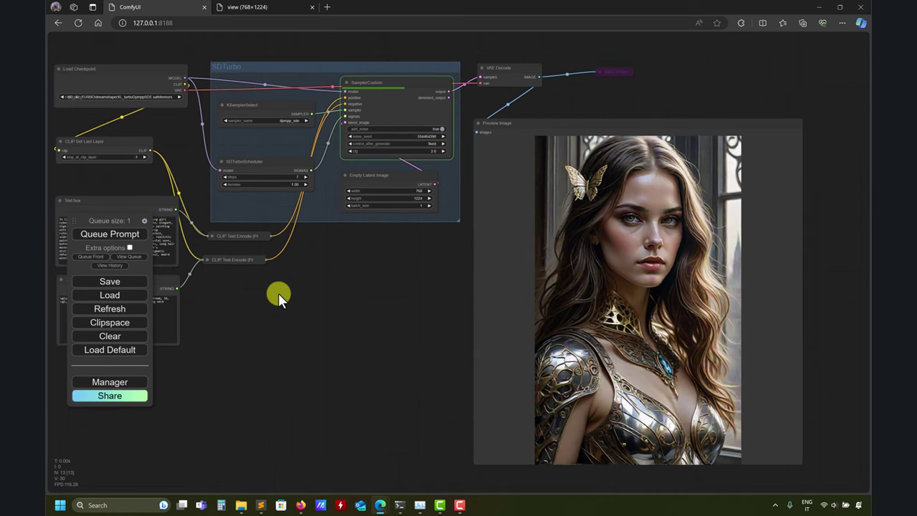
drag(278, 292, 311, 301)
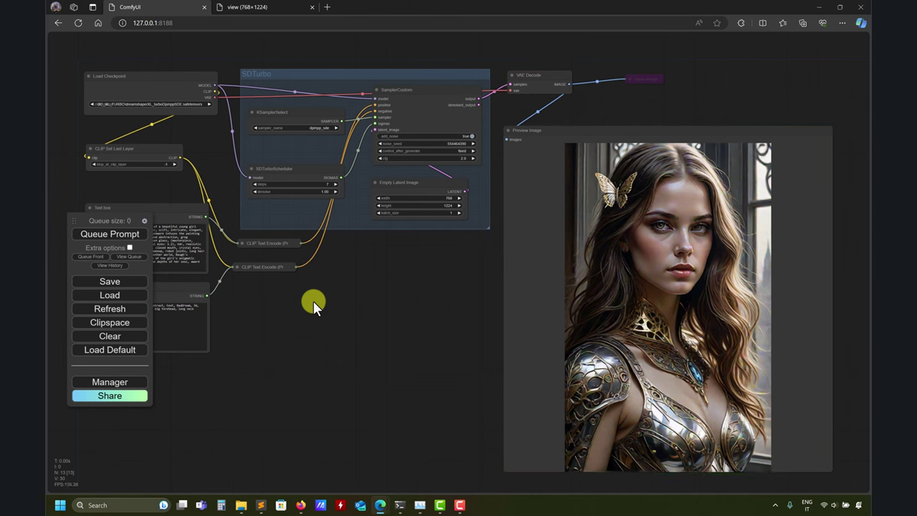
Open the newly generated portrait in its own browser tab and compare it with the first one
drag(367, 306, 334, 300)
right_click(607, 247)
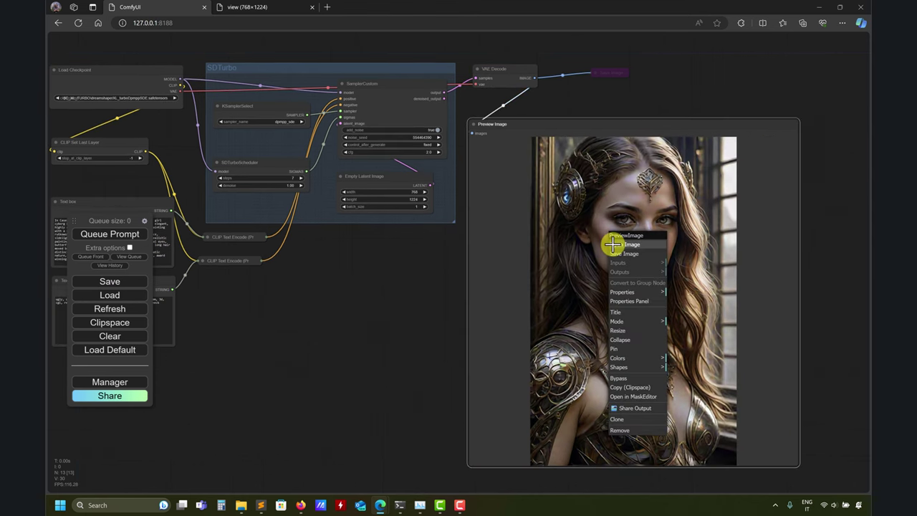
click(628, 245)
click(350, 7)
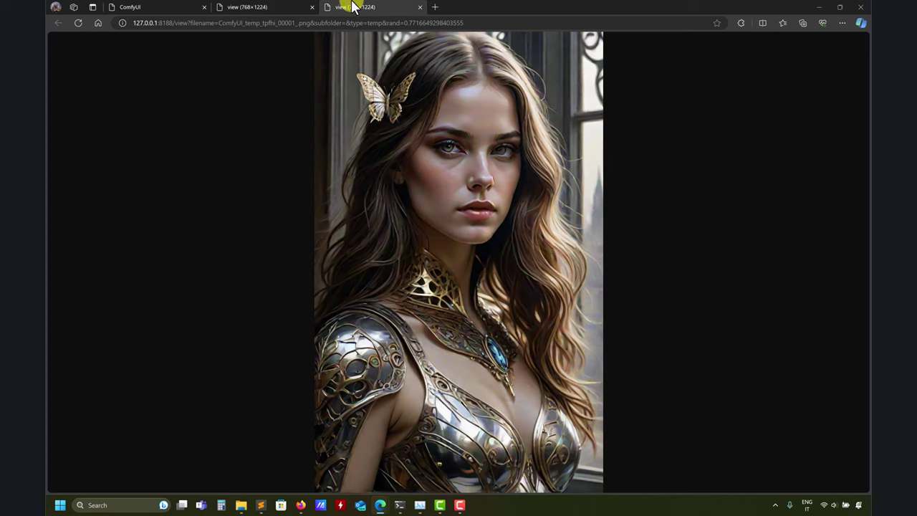
click(266, 7)
click(358, 7)
click(287, 7)
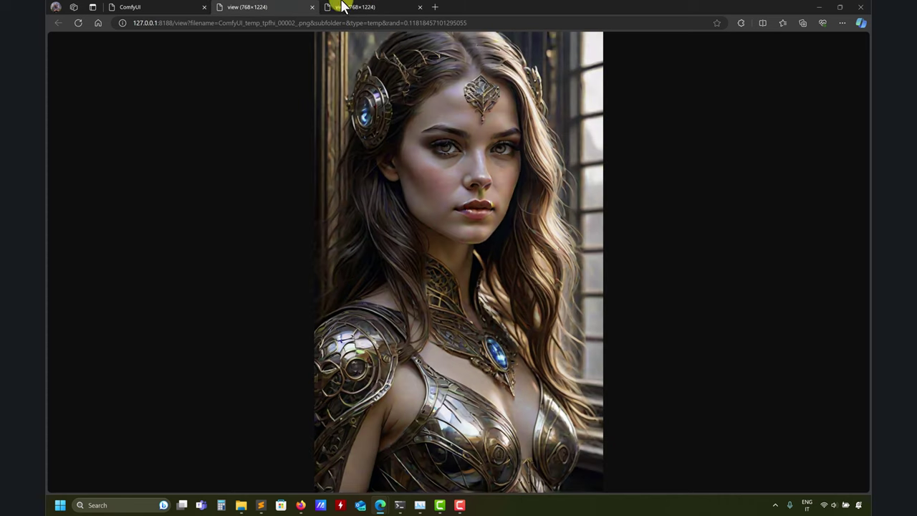
click(346, 7)
Return to the workflow, lower the CLIP Set Last Layer node's stop_at_clip_layer value, and queue the prompt
click(158, 7)
drag(225, 180, 149, 141)
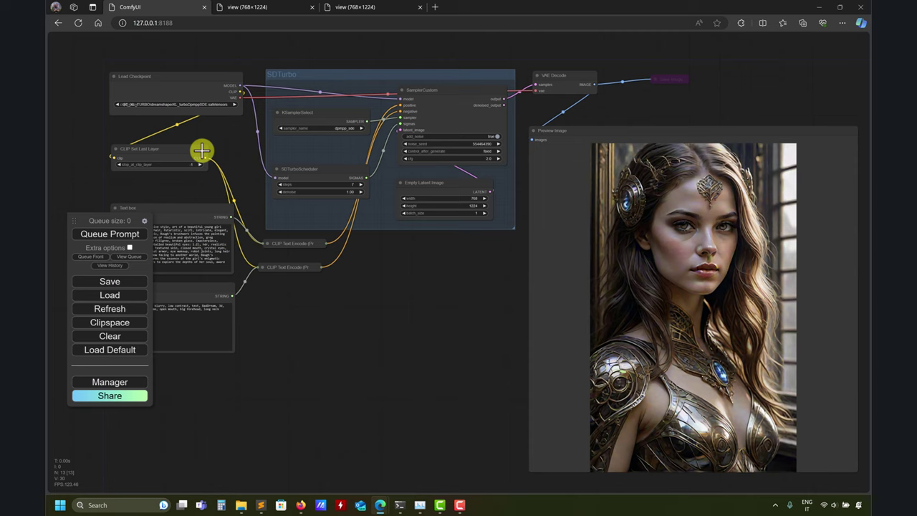
click(120, 165)
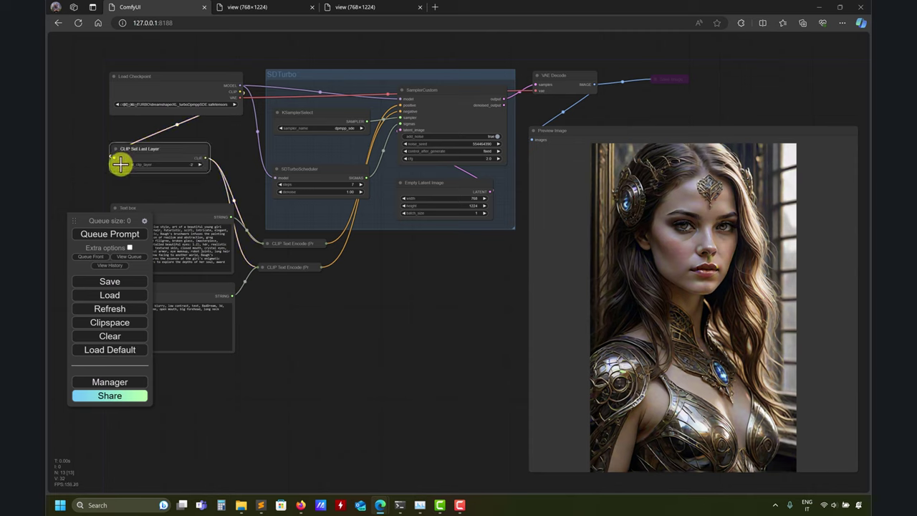
click(102, 235)
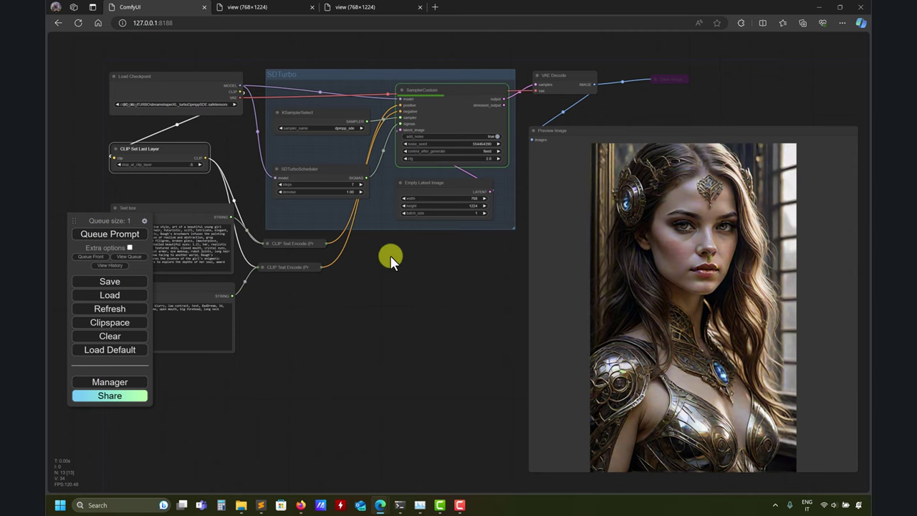
drag(389, 276, 439, 254)
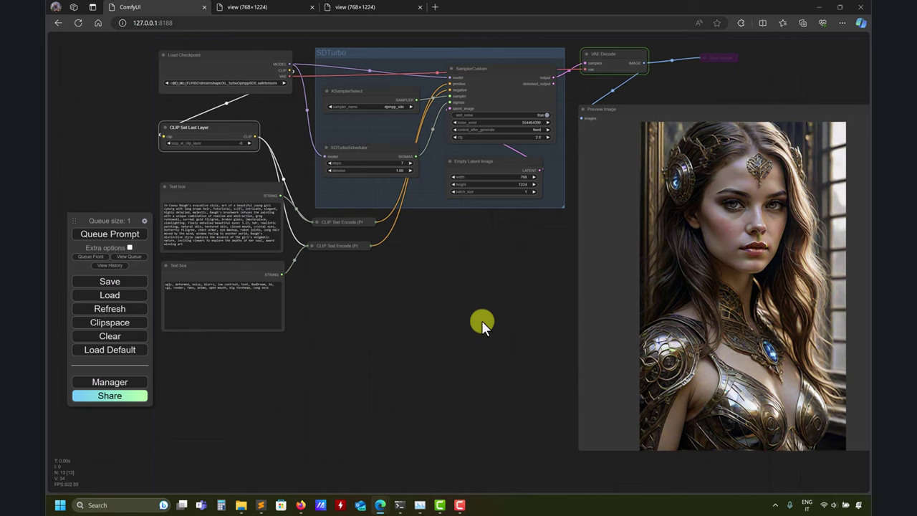
Set stop_at_clip_layer back to -2 in the CLIP Set Last Layer node and queue the prompt
drag(488, 320, 451, 300)
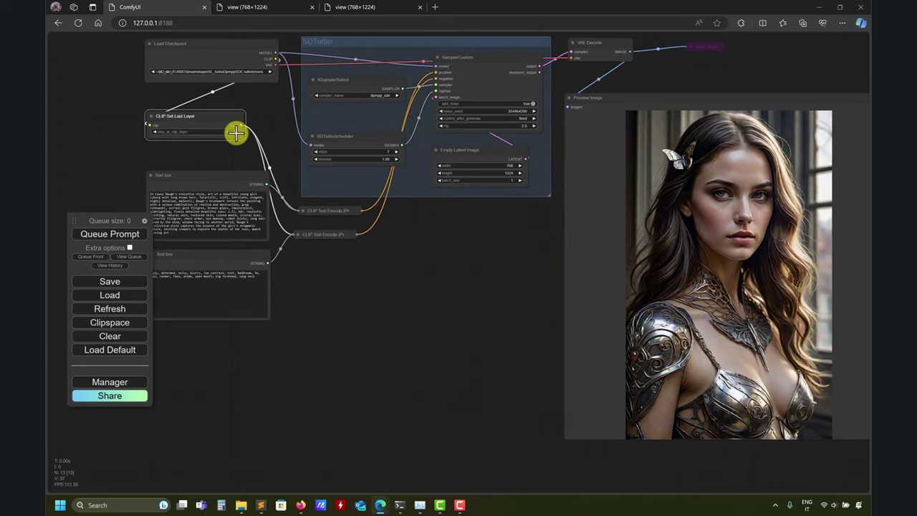
click(116, 234)
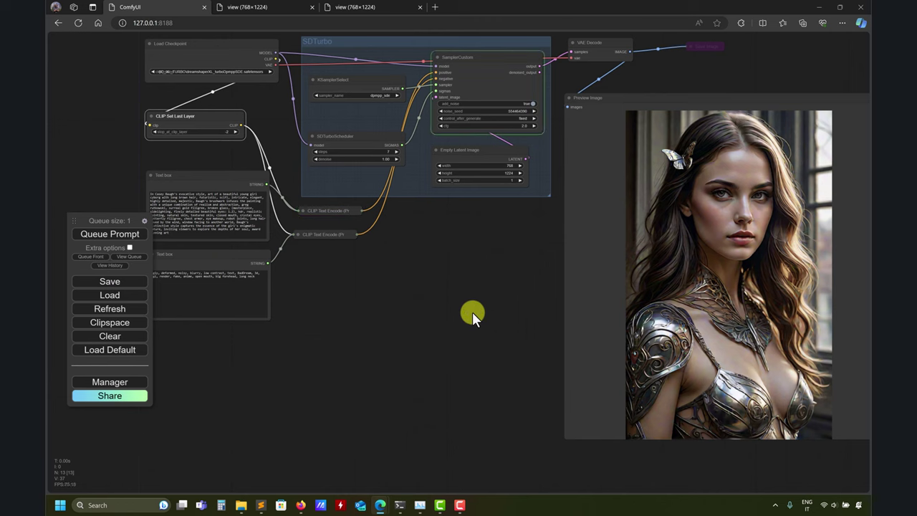
Examine the latest portrait up close in the Preview Image node, and review the two earlier portraits in their tabs
drag(472, 311, 310, 318)
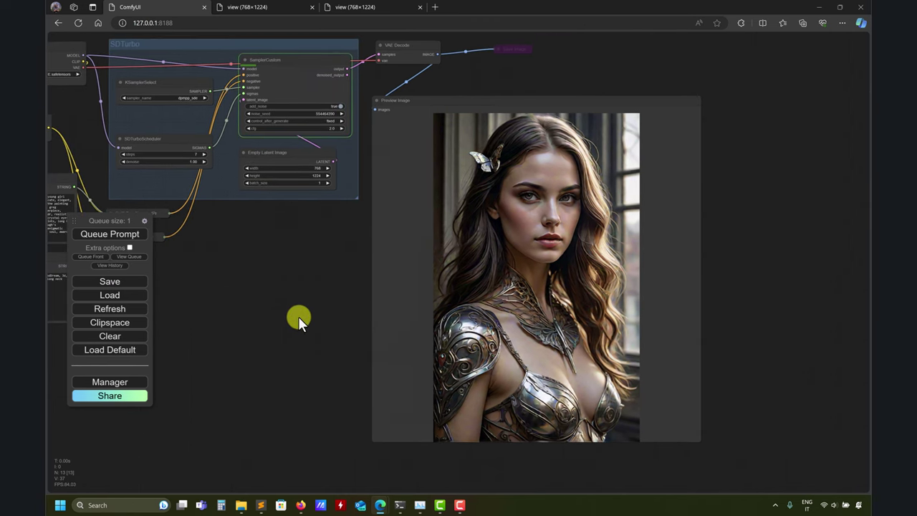
scroll(715, 264, up, 6)
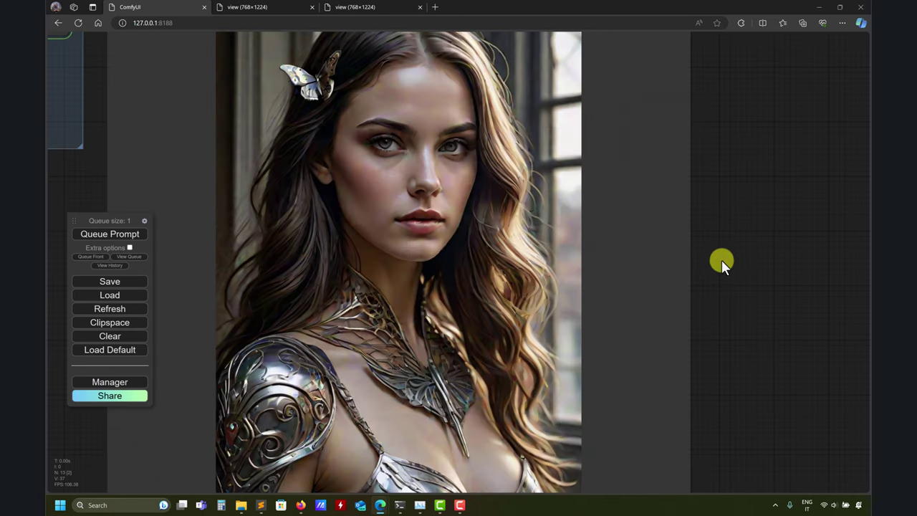
scroll(721, 260, down, 5)
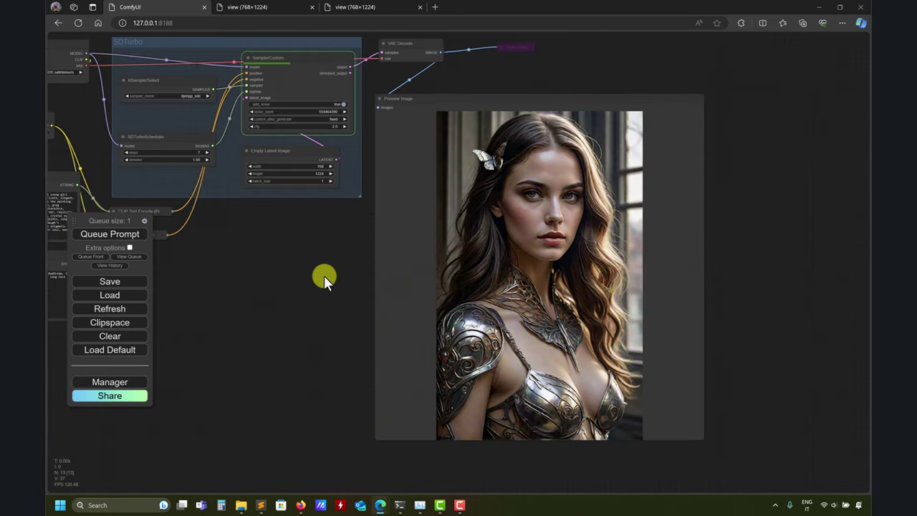
click(362, 7)
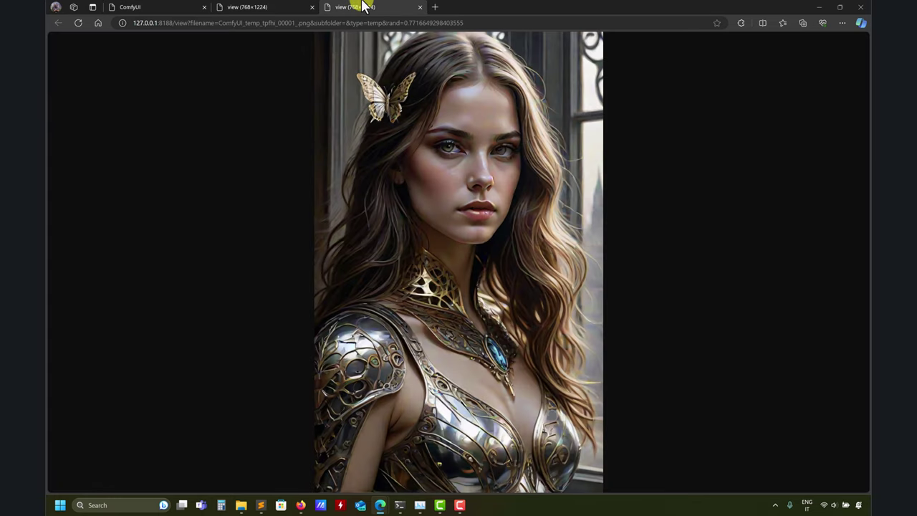
click(262, 7)
click(359, 7)
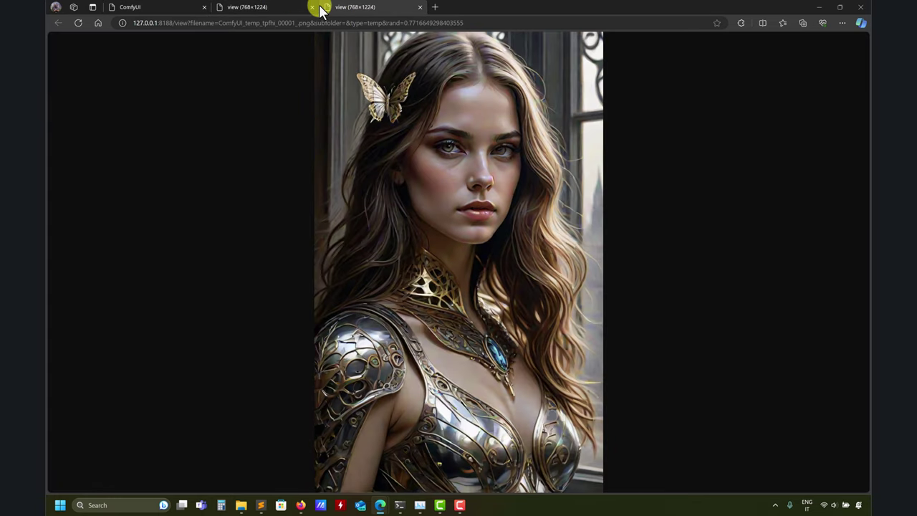
click(190, 8)
Open the previewed portrait in its own browser tab and place that tab beside the first portrait's tab
right_click(560, 248)
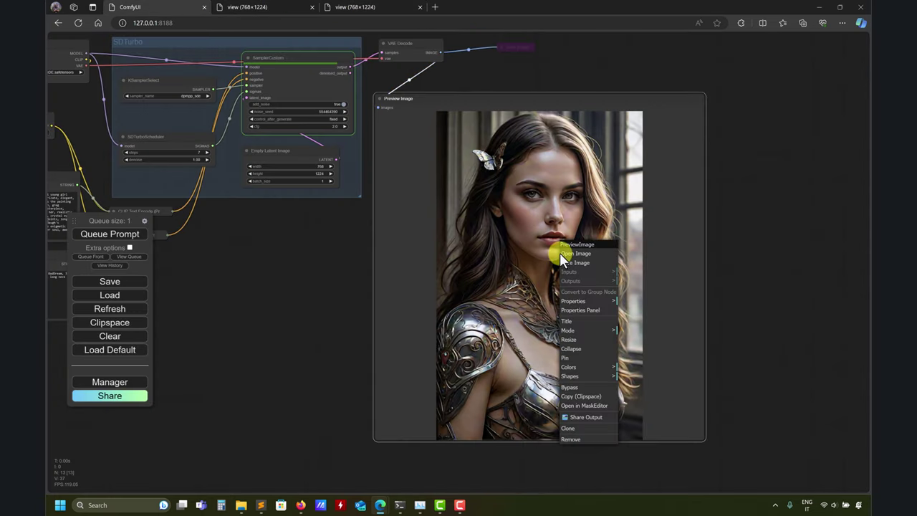
click(576, 255)
drag(286, 6, 414, 6)
Compare the third generated portrait with the first one by alternating between their tabs
click(430, 5)
click(375, 5)
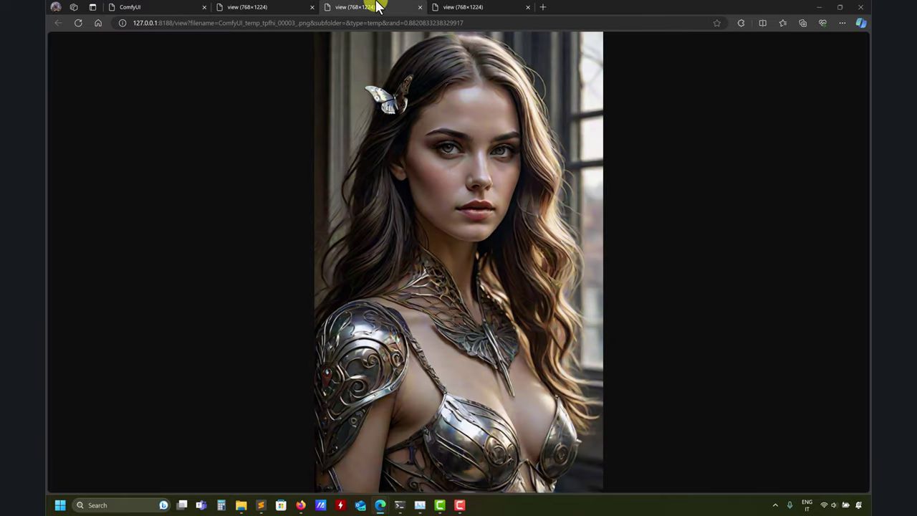
click(446, 5)
click(369, 6)
click(446, 5)
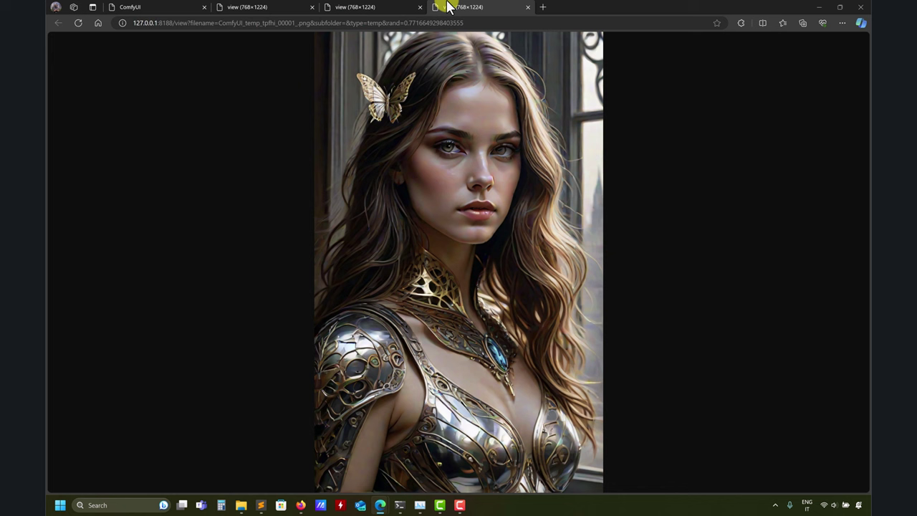
click(375, 6)
click(490, 6)
click(344, 6)
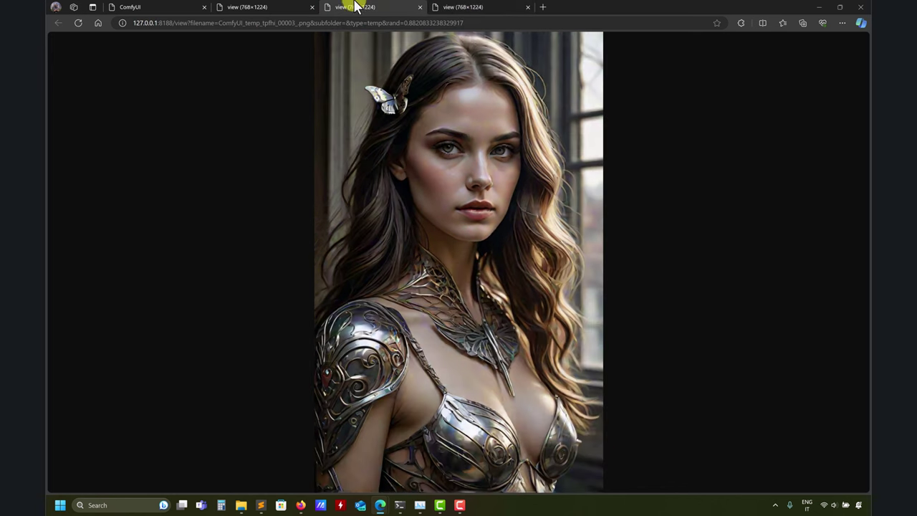
click(456, 7)
click(368, 6)
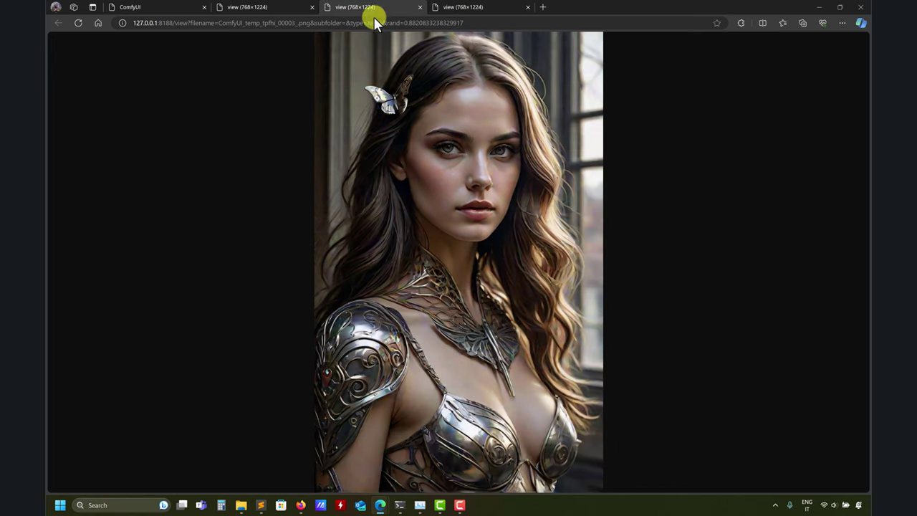
Return to the workflow and compare its preview portrait with the original image on the Civitai page
click(163, 8)
drag(303, 277, 361, 296)
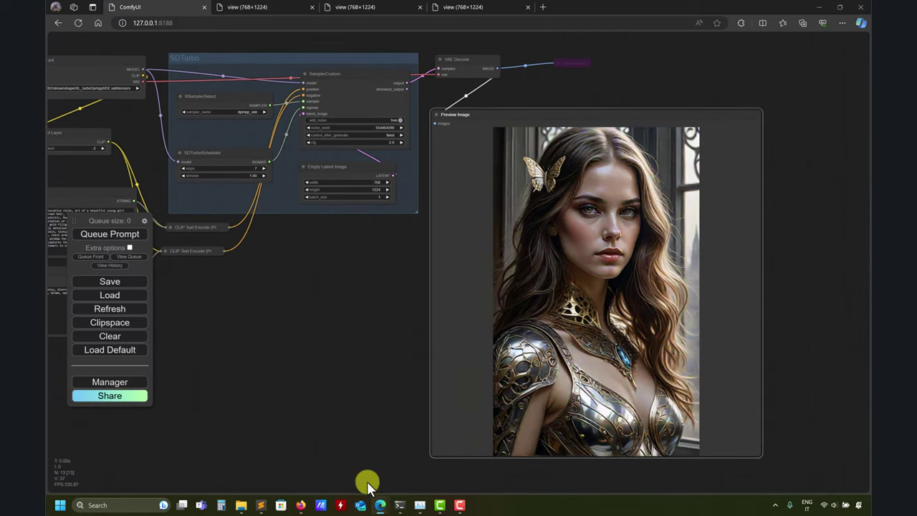
mouse_move(301, 503)
click(324, 464)
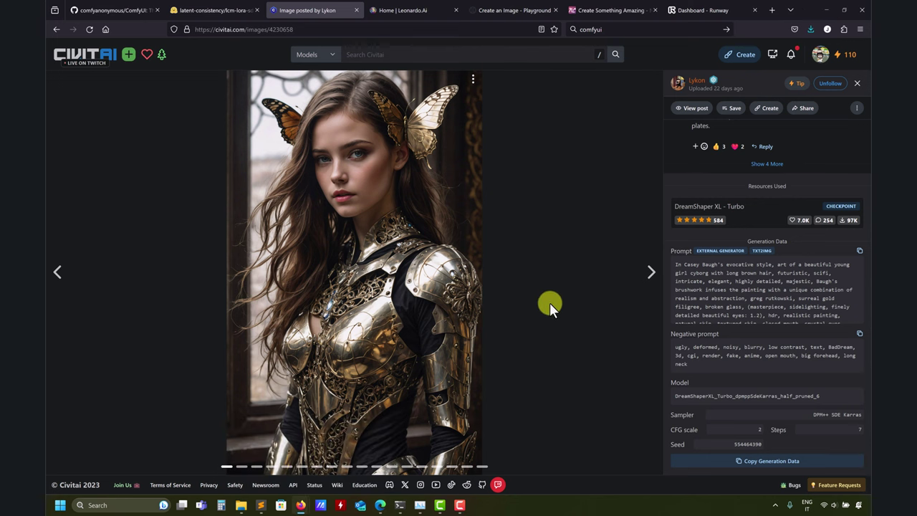
click(827, 8)
Set the Empty Latent Image batch_size to 12 and check the original Civitai image again
mouse_move(338, 334)
mouse_down()
mouse_move(472, 309)
mouse_move(333, 343)
mouse_up()
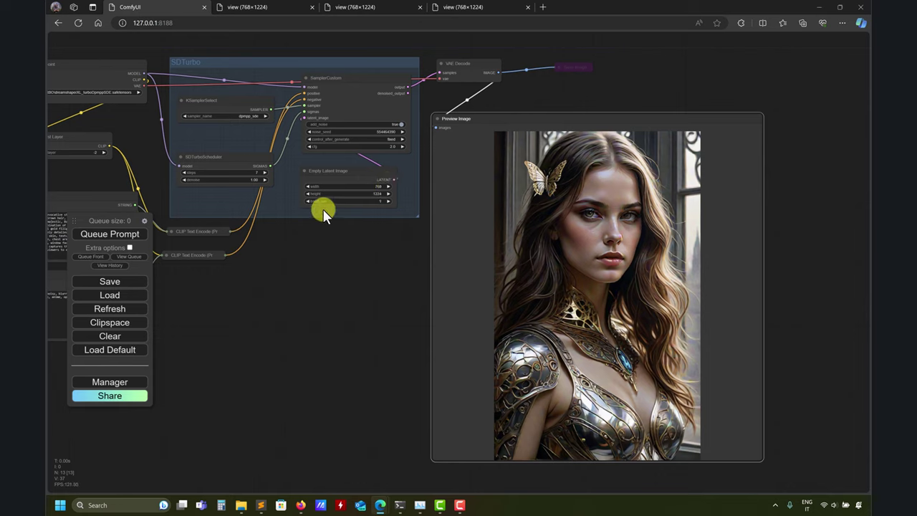
click(386, 204)
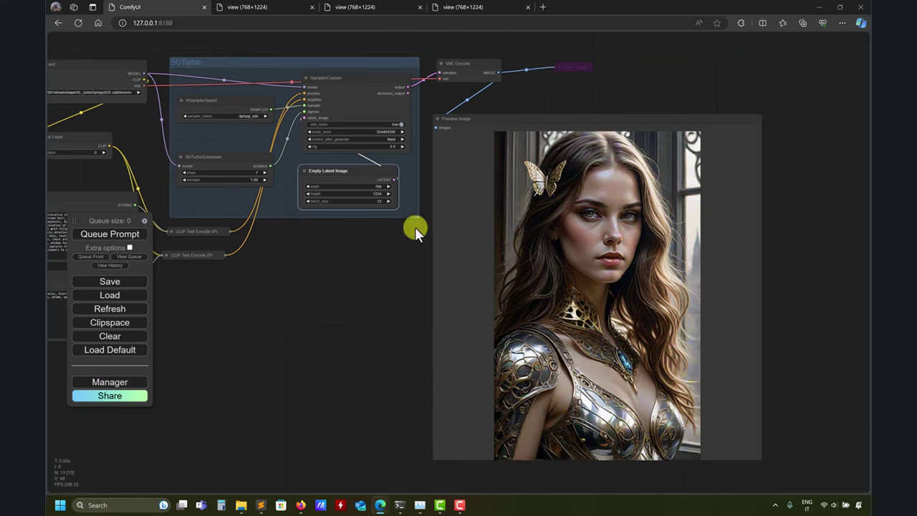
mouse_move(301, 503)
click(326, 484)
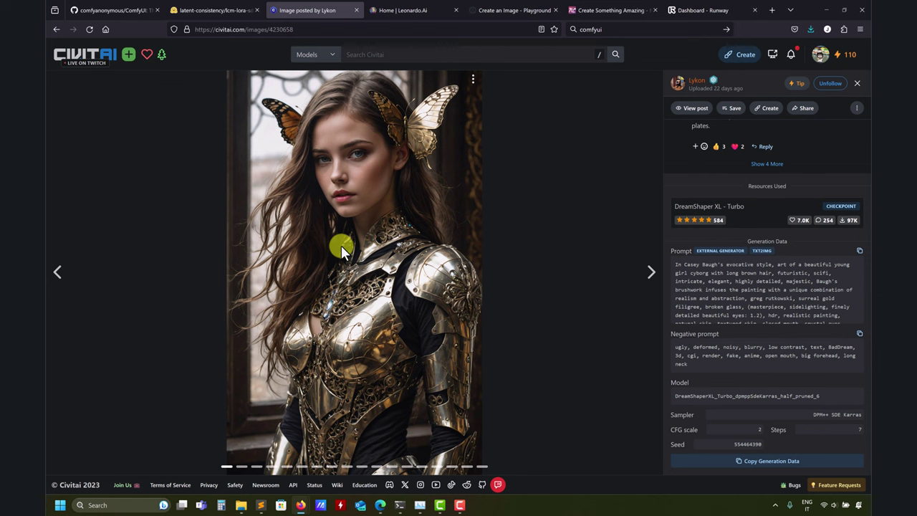
click(826, 10)
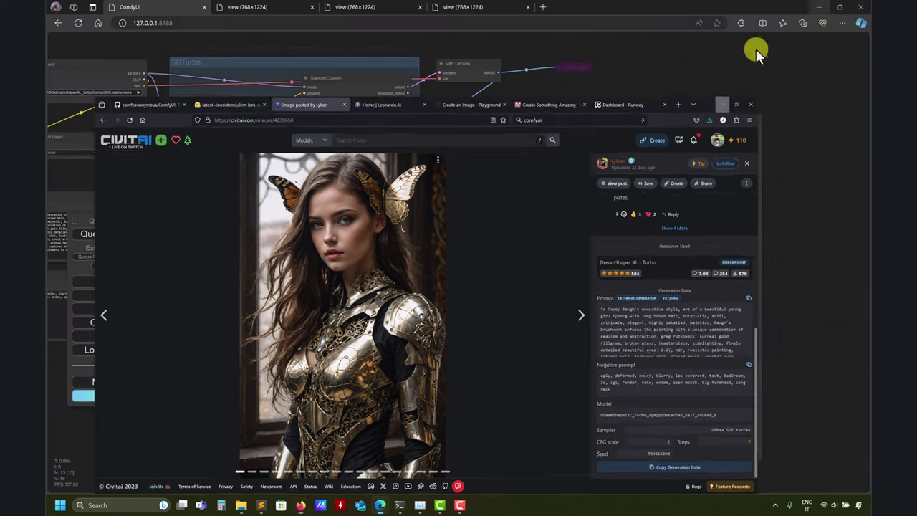
Queue the prompt for the 12-image batch and move the floating queue menu off its current spot
drag(363, 330, 299, 277)
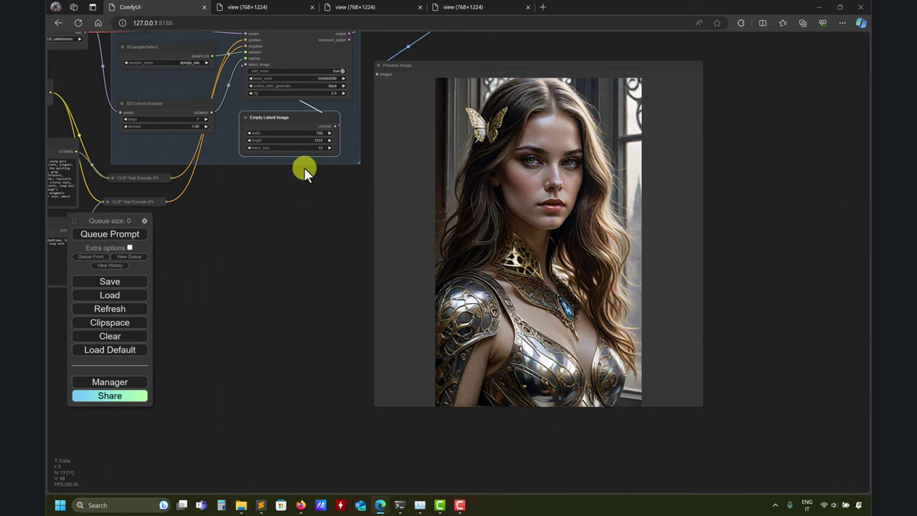
click(89, 242)
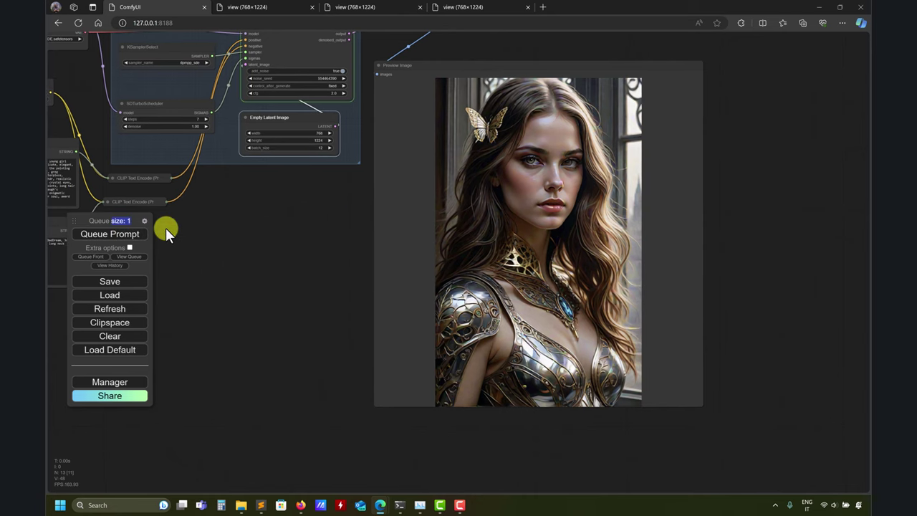
mouse_move(133, 221)
mouse_down()
mouse_move(101, 223)
mouse_move(140, 230)
mouse_up()
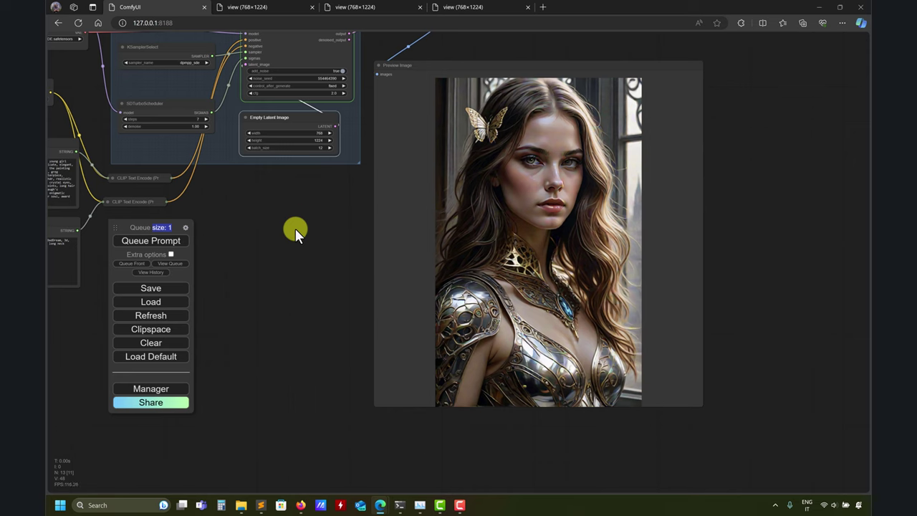
Move the floating queue menu closer to the Preview Image node
scroll(296, 229, up, 1)
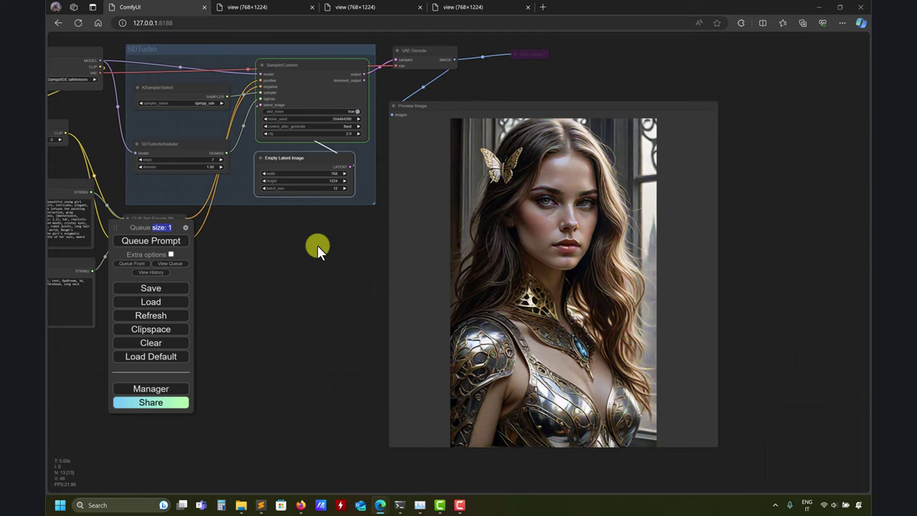
drag(313, 254, 241, 224)
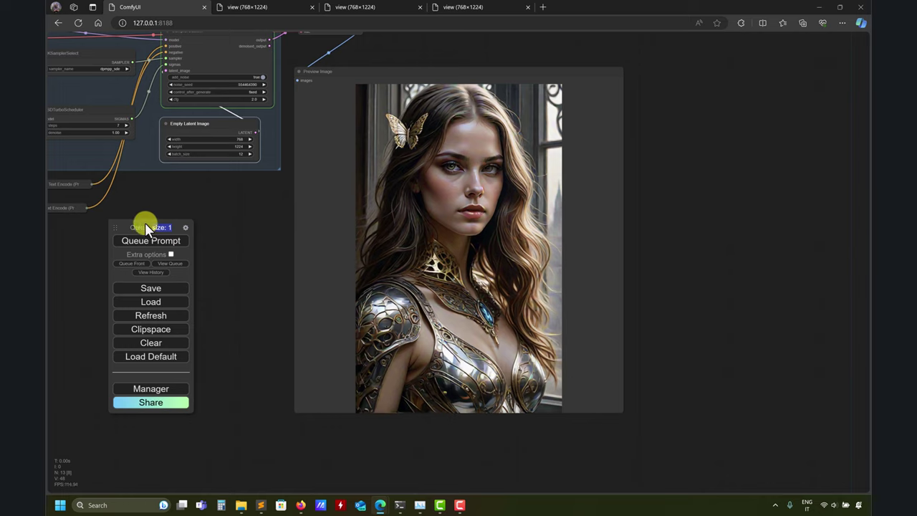
drag(133, 226, 178, 227)
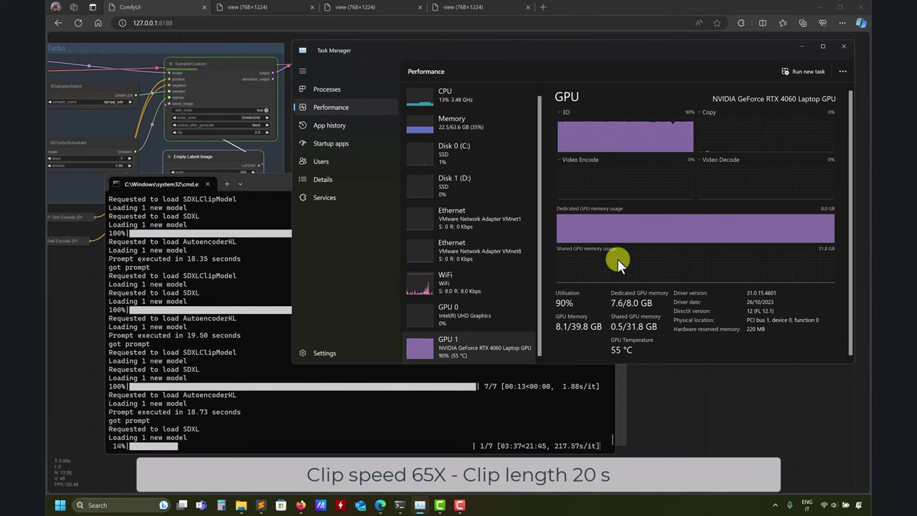
Check the batch's progress in the console and the GPU load in Task Manager, and minimize both windows
drag(465, 50, 445, 64)
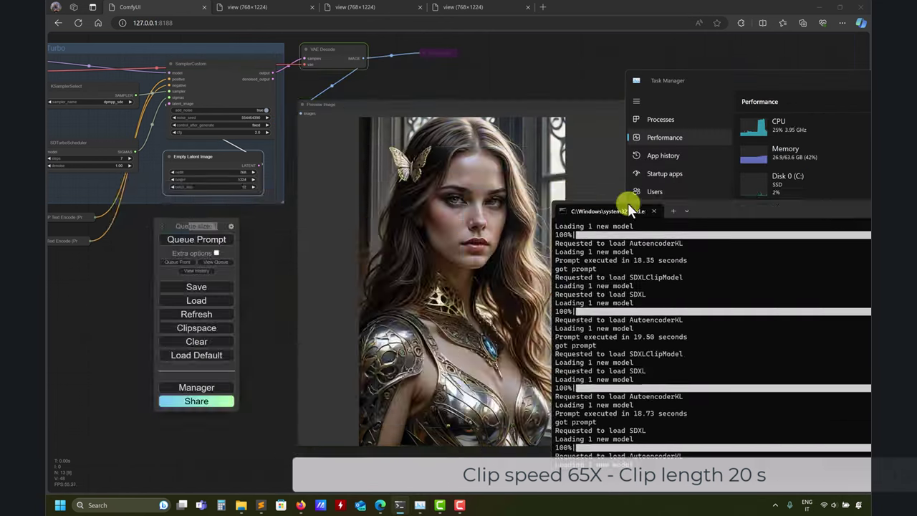
drag(706, 206, 211, 179)
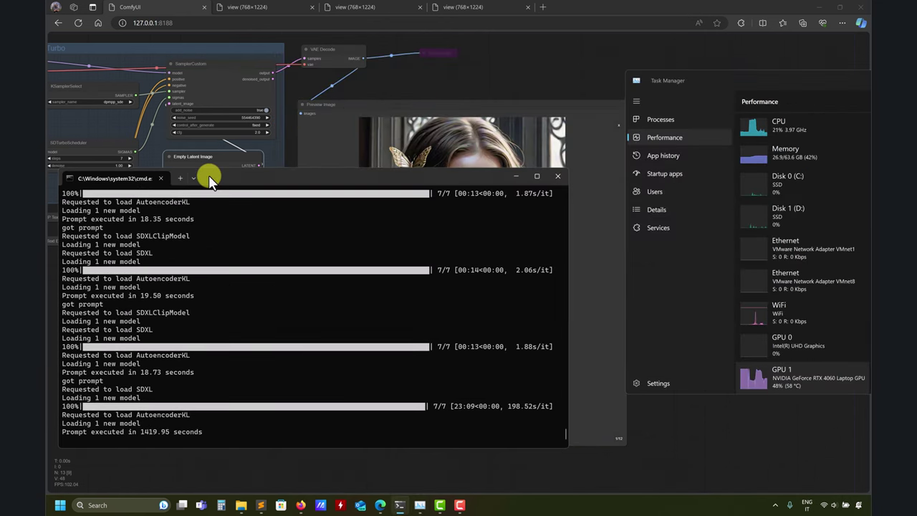
click(516, 176)
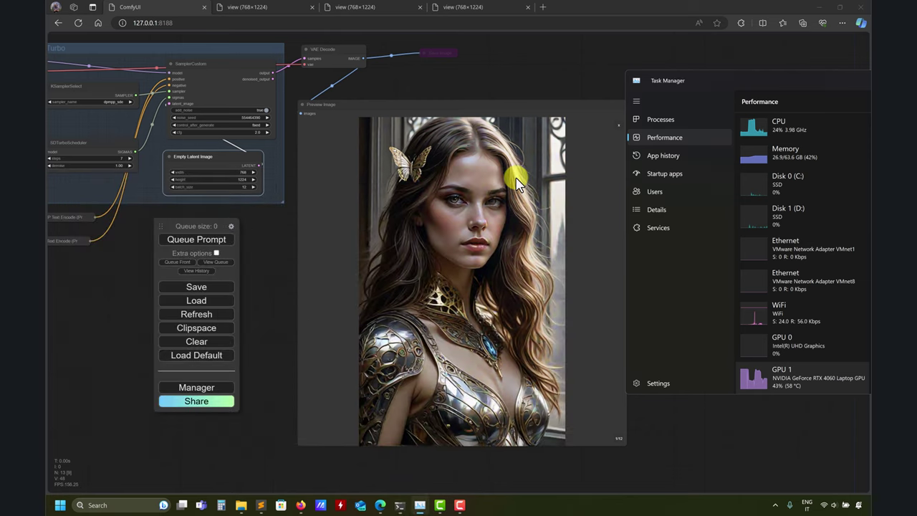
drag(750, 71, 446, 78)
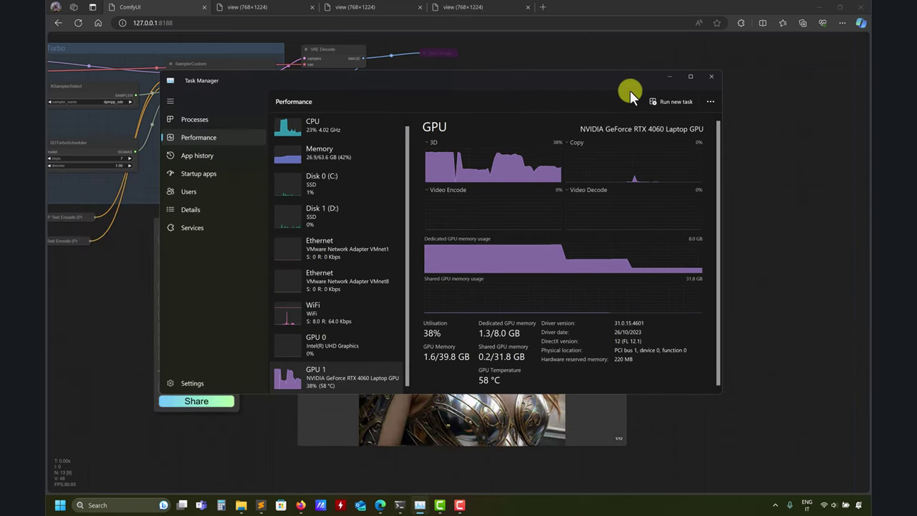
drag(650, 86, 709, 81)
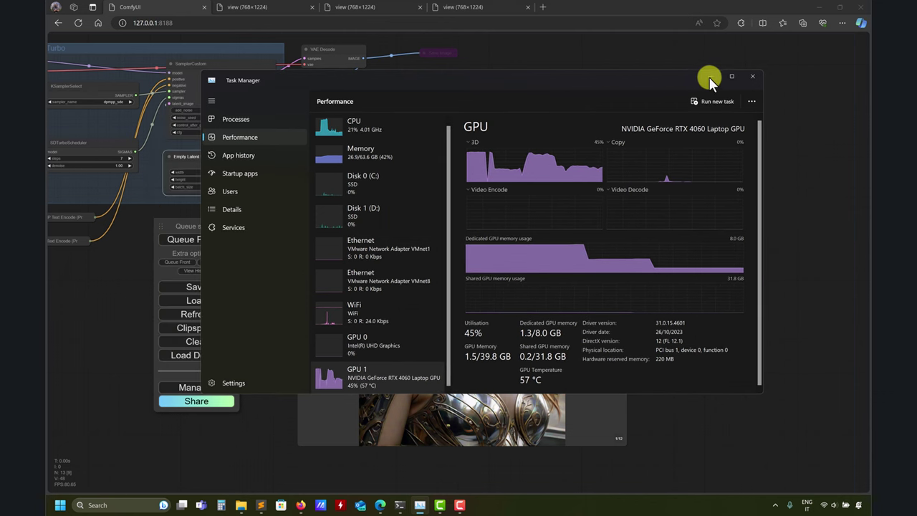
click(710, 76)
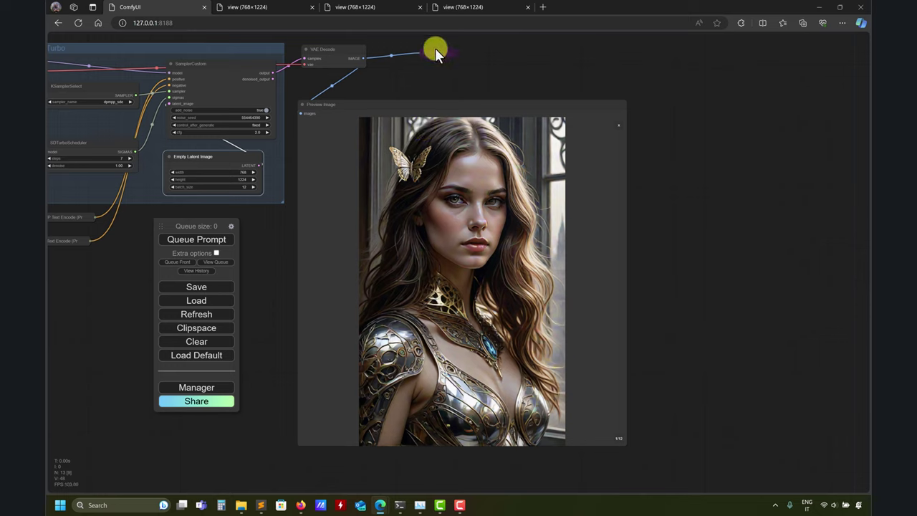
Show the finished batch as a grid in the Preview Image node and compare it with the original Civitai image
right_click(425, 158)
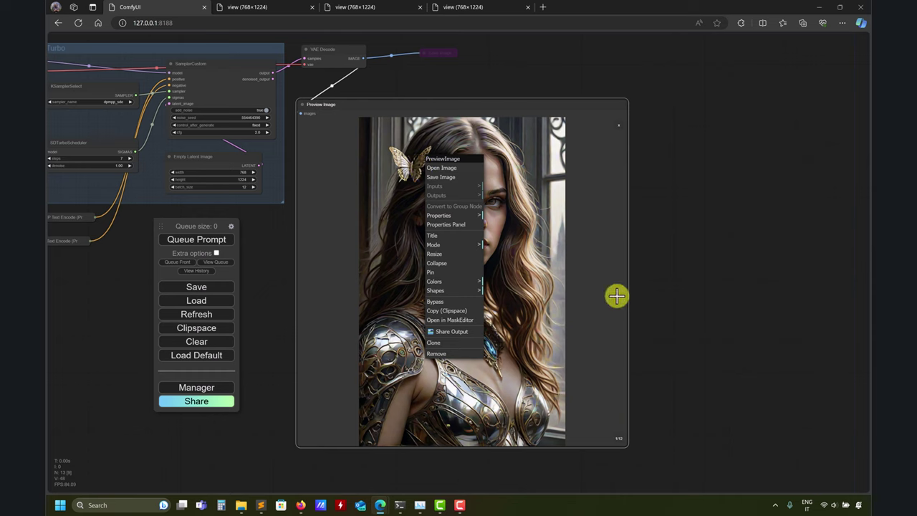
click(619, 127)
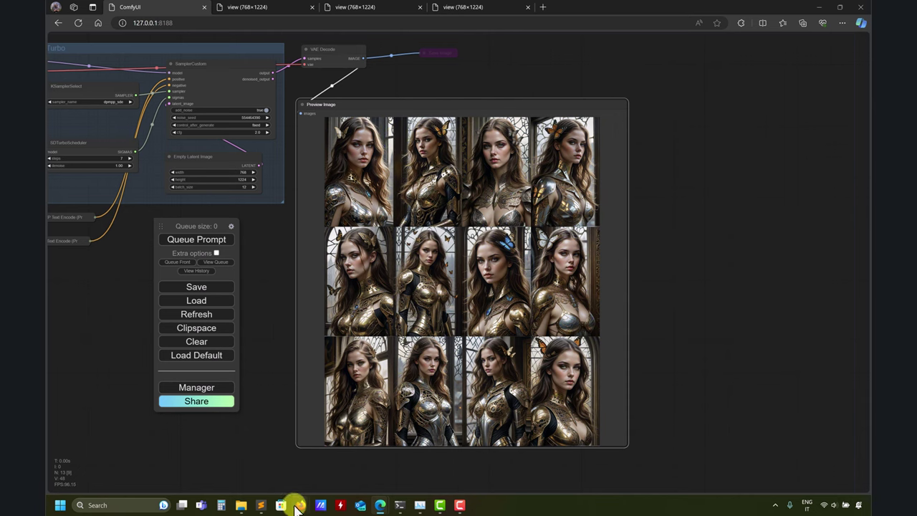
mouse_move(300, 503)
click(332, 471)
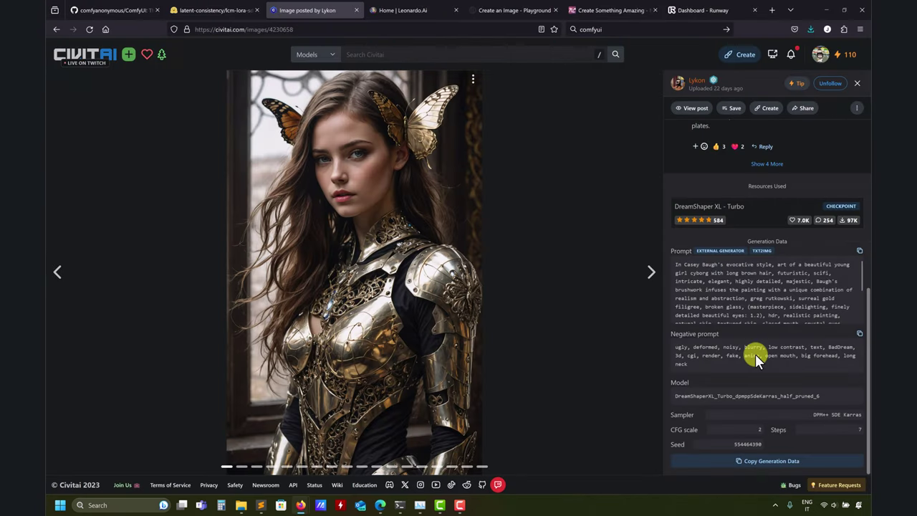
click(824, 9)
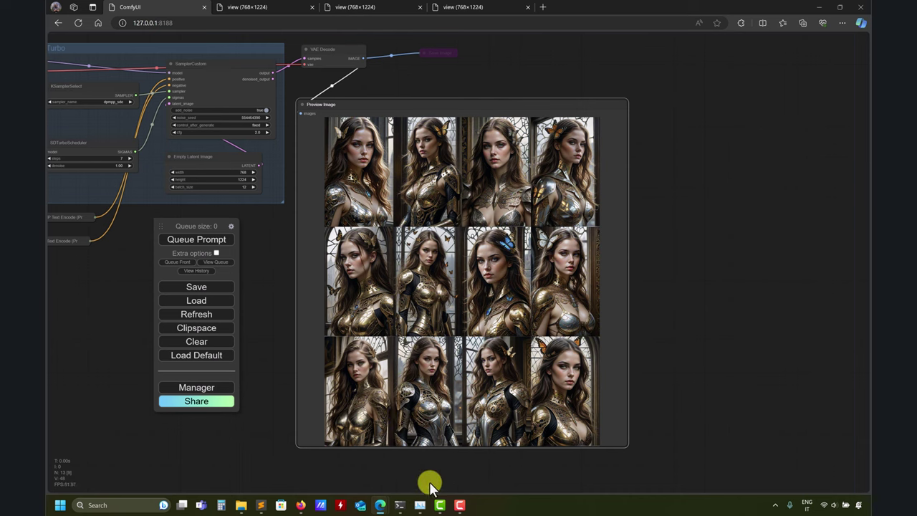
Bring the Civitai page up again as a smaller window, check the original portrait, and minimize the page
mouse_move(302, 501)
click(336, 477)
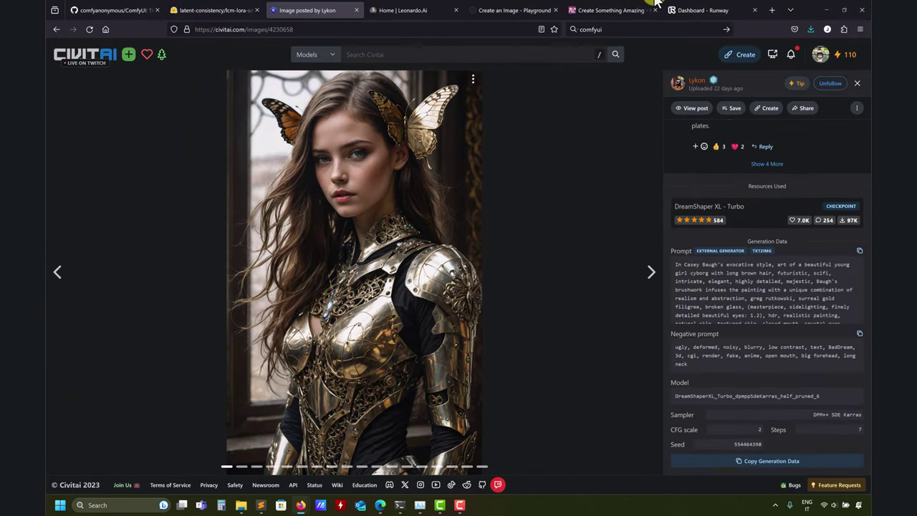
drag(809, 7, 699, 46)
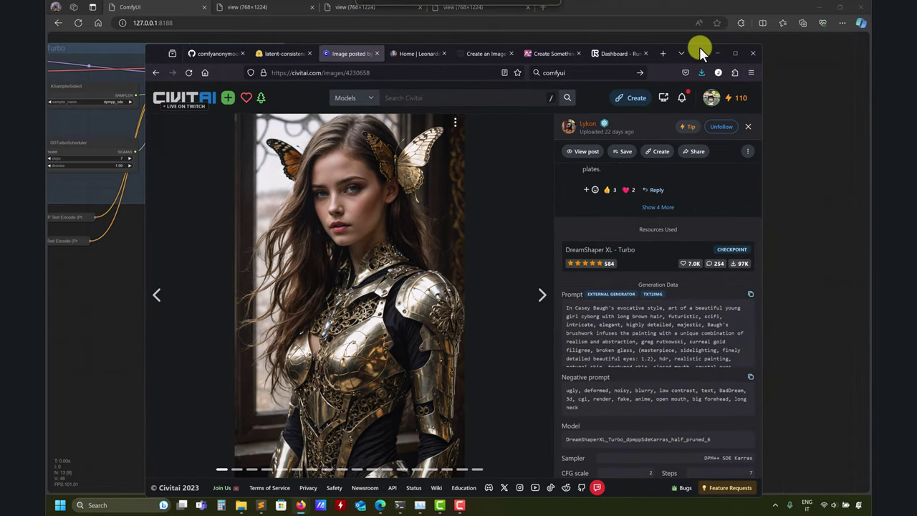
click(716, 52)
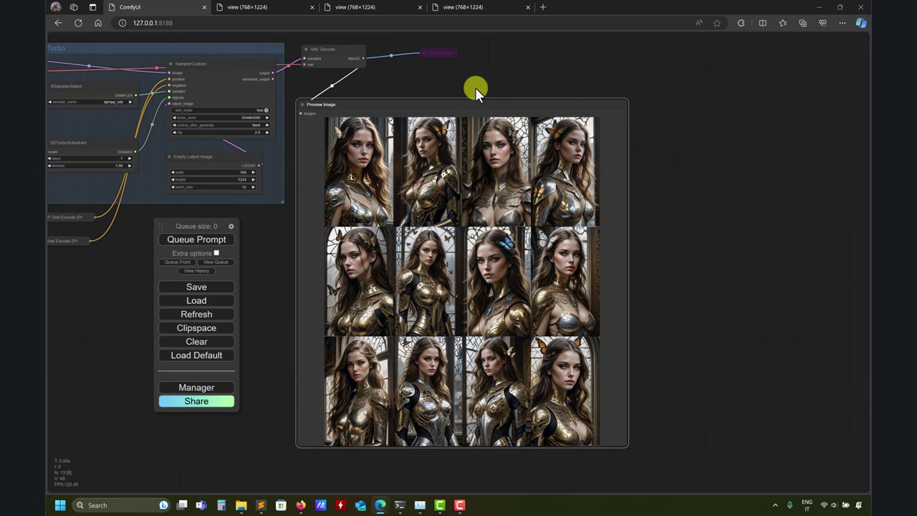
Shift the Preview Image node slightly upward and recheck the original portrait on the Civitai page
drag(430, 102, 436, 85)
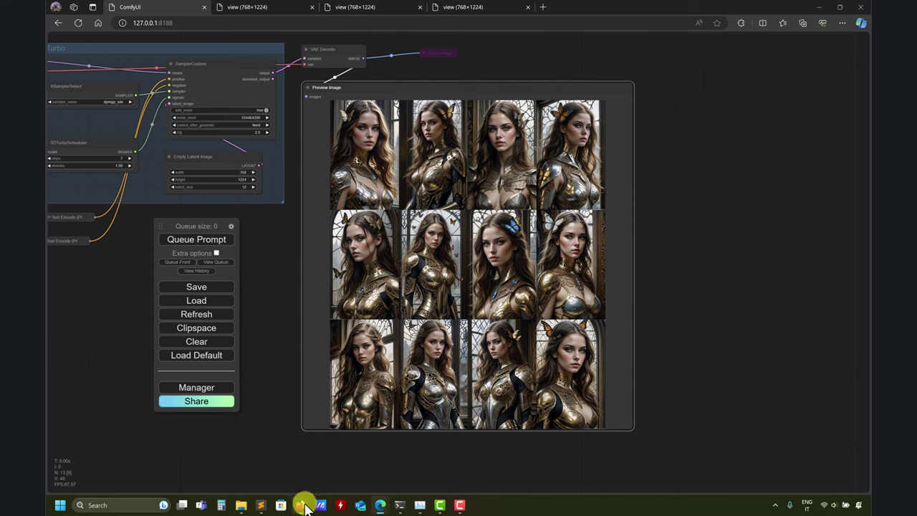
mouse_move(306, 507)
click(349, 469)
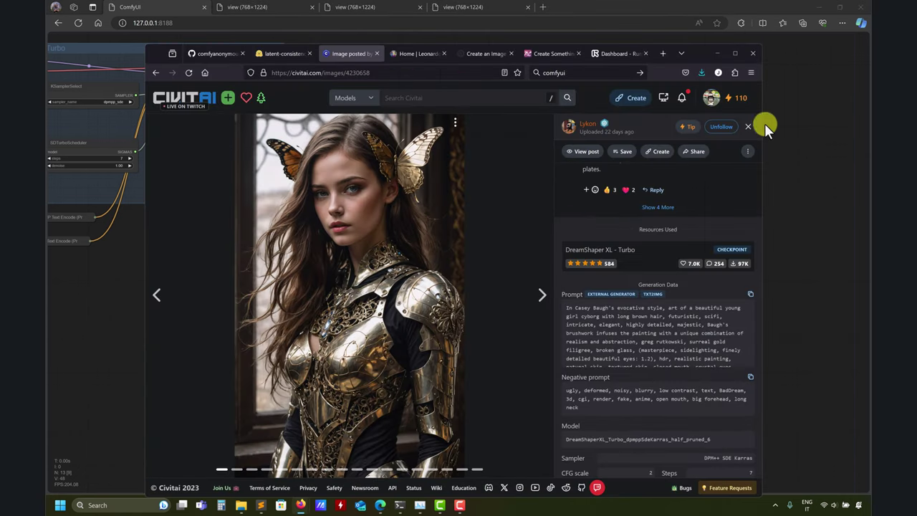
click(717, 52)
Enlarge individual batch images, starting with the first in the second row, examine the face closely, and return to the grid
click(374, 263)
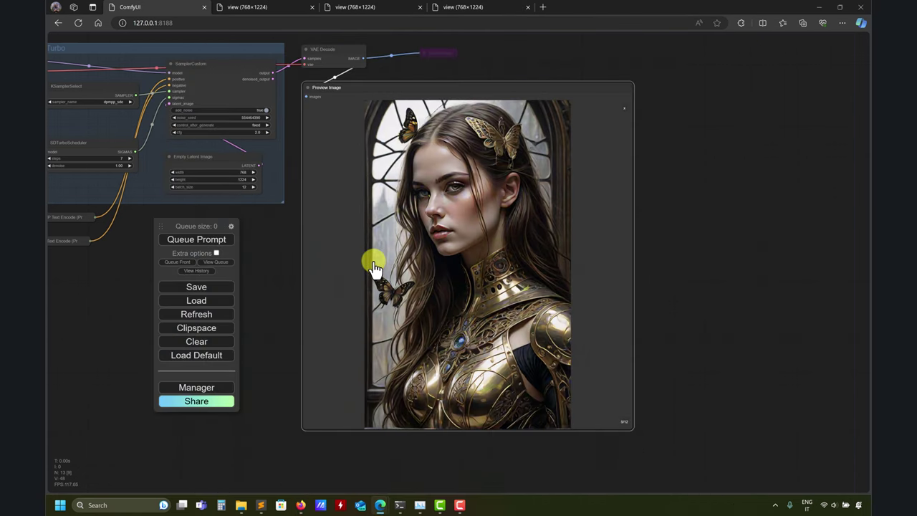
scroll(462, 206, up, 5)
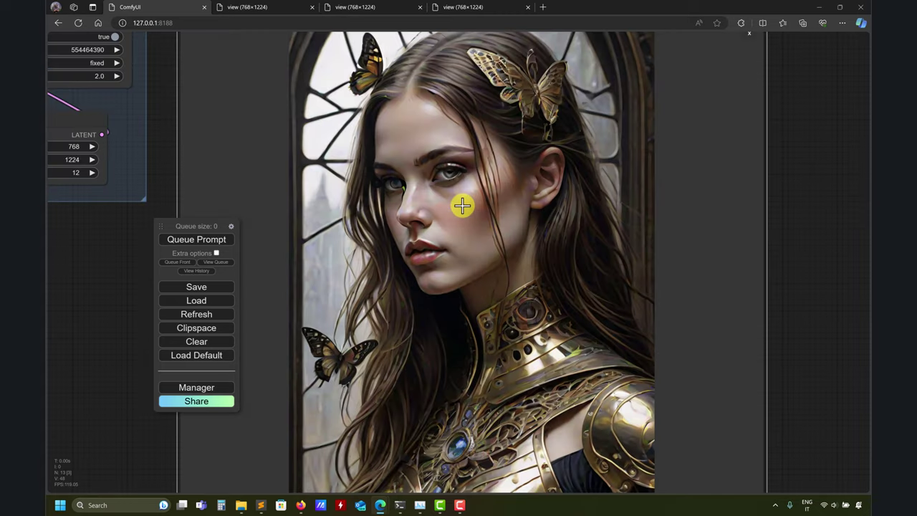
scroll(462, 206, up, 5)
scroll(386, 176, down, 6)
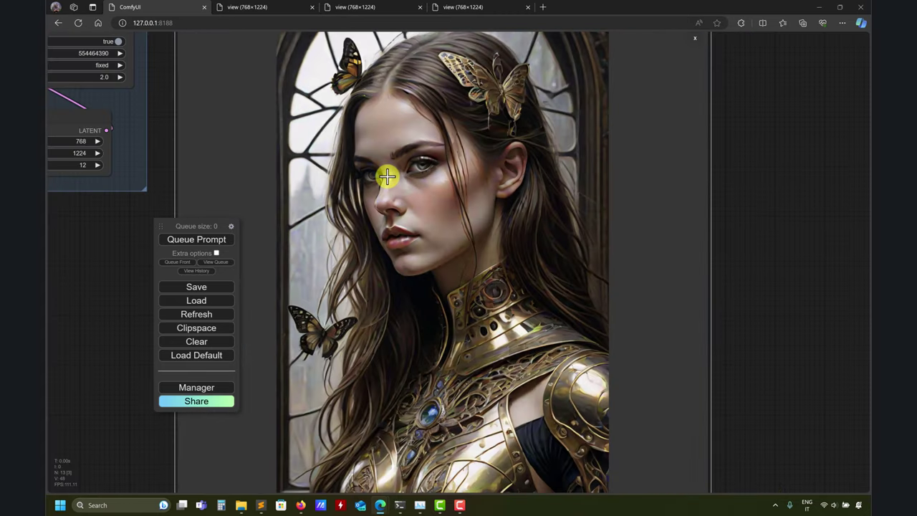
scroll(387, 176, down, 3)
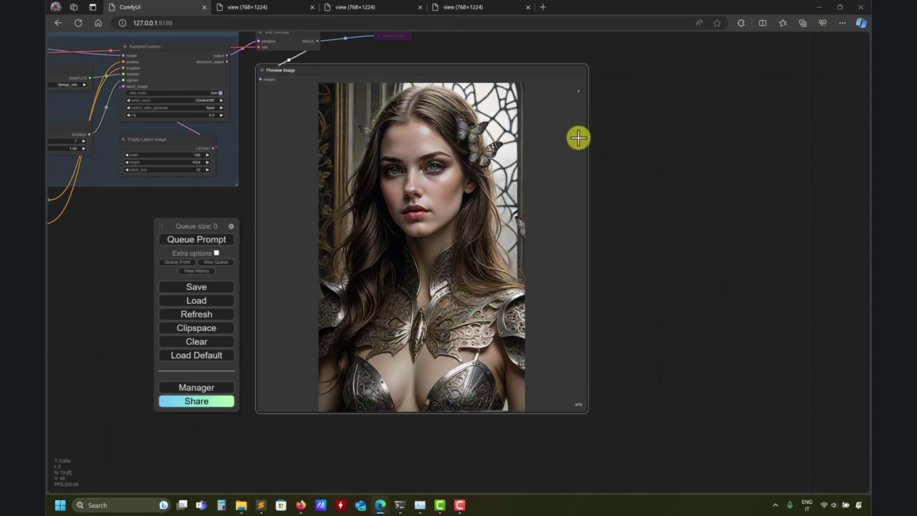
click(578, 90)
double_click(637, 8)
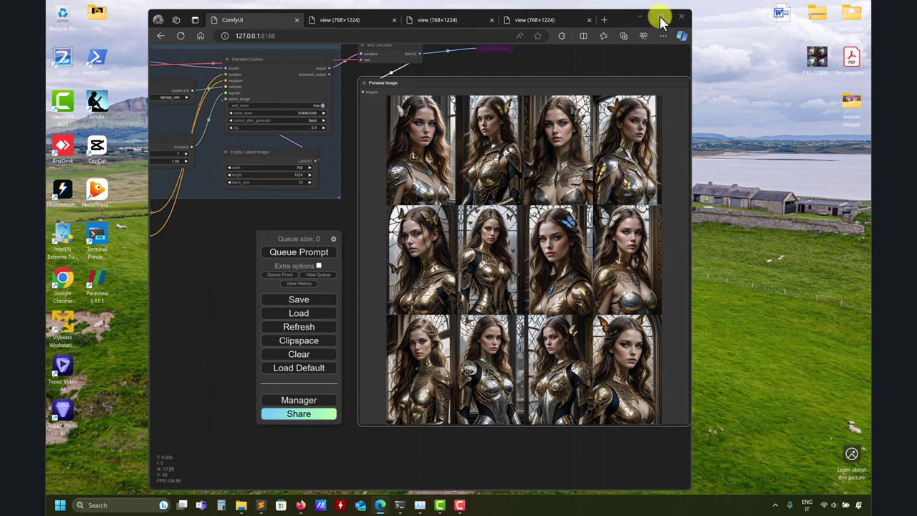
click(660, 16)
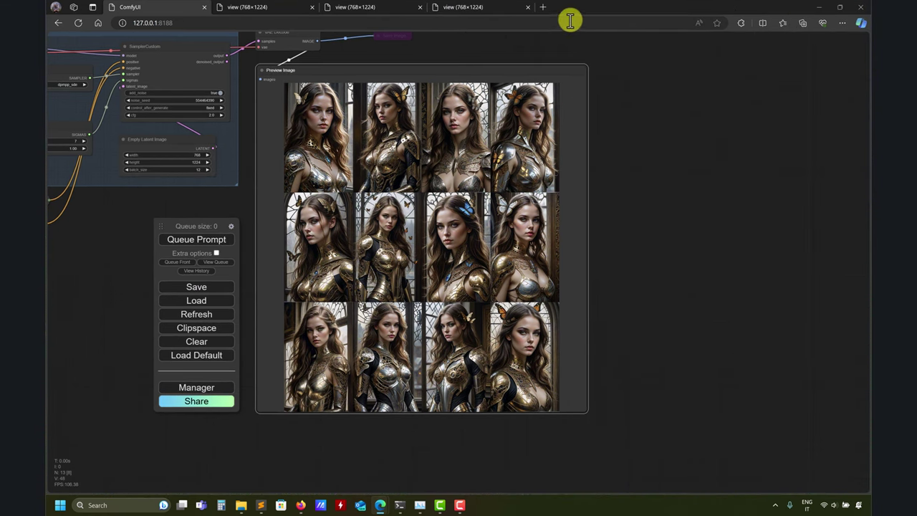
drag(636, 145, 748, 180)
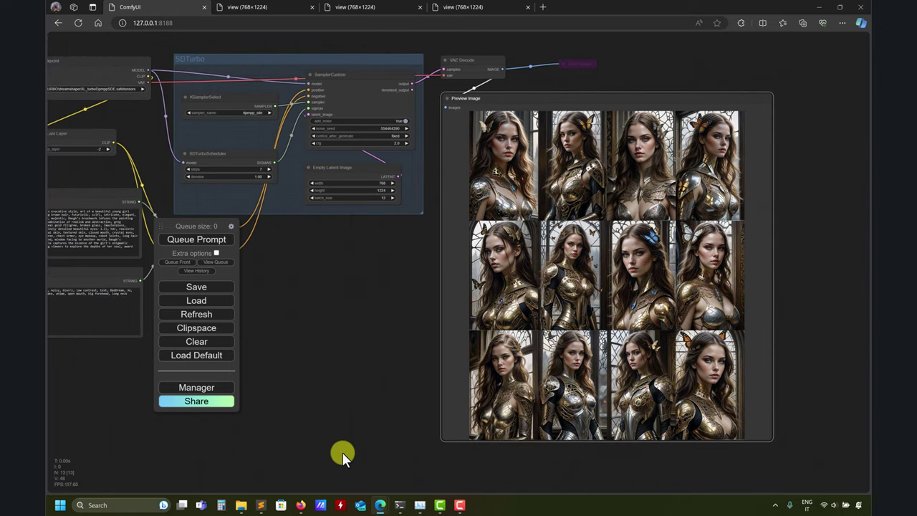
Look at the available options of the bypassed Save Image node and of the first image in the preview
mouse_move(236, 507)
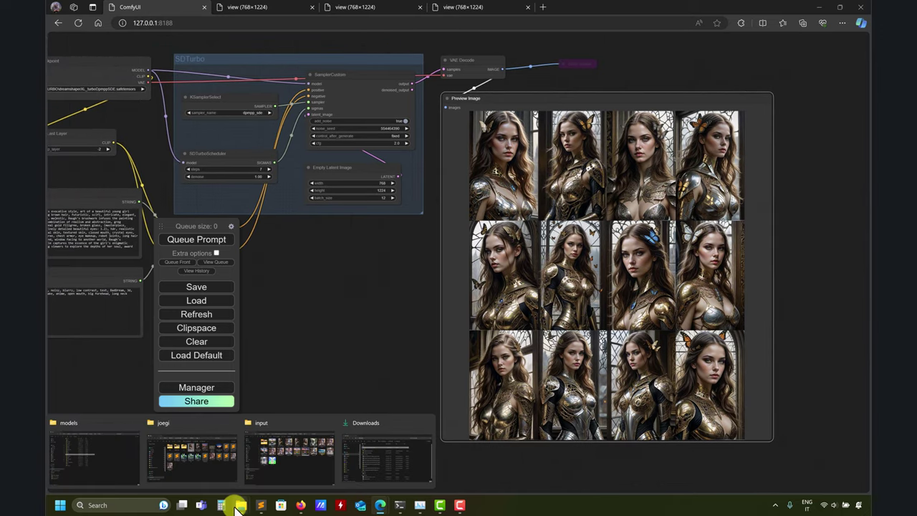
right_click(571, 65)
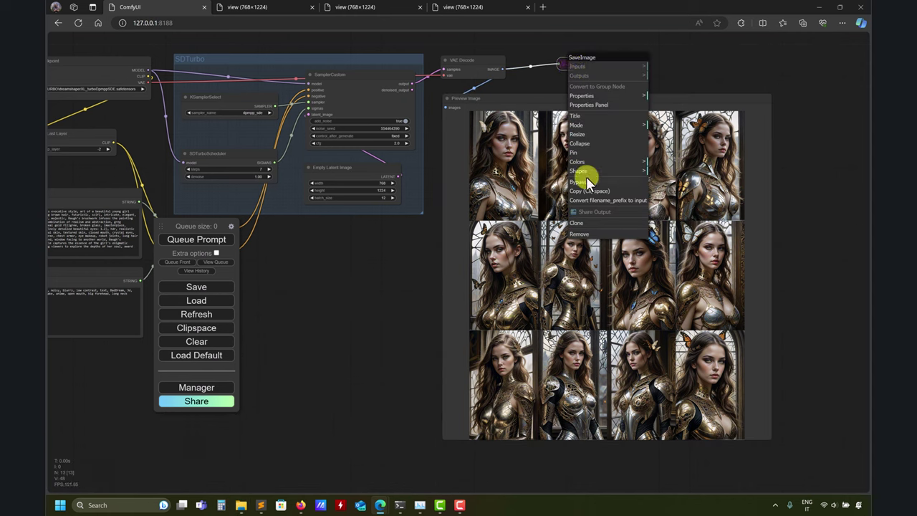
right_click(501, 162)
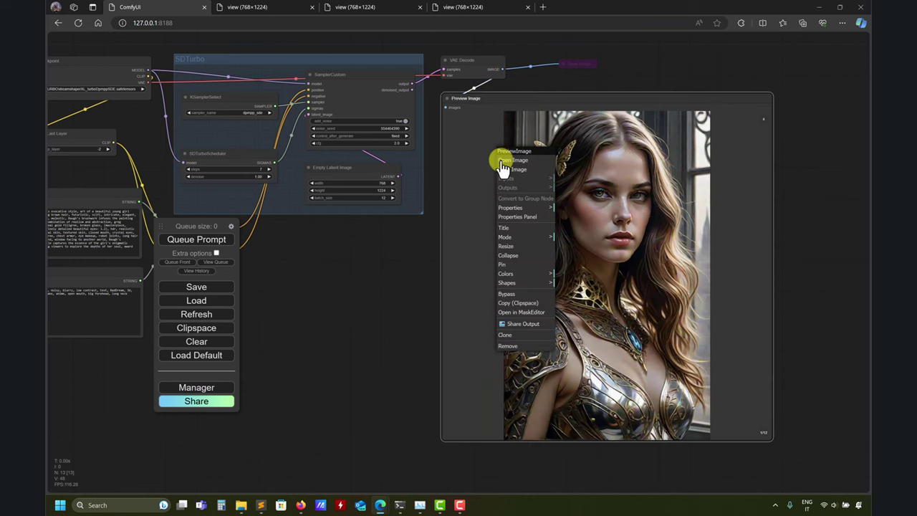
Load the upscale workflow into ComfyUI from upscaling.png in the joegi workflows folder
mouse_move(242, 507)
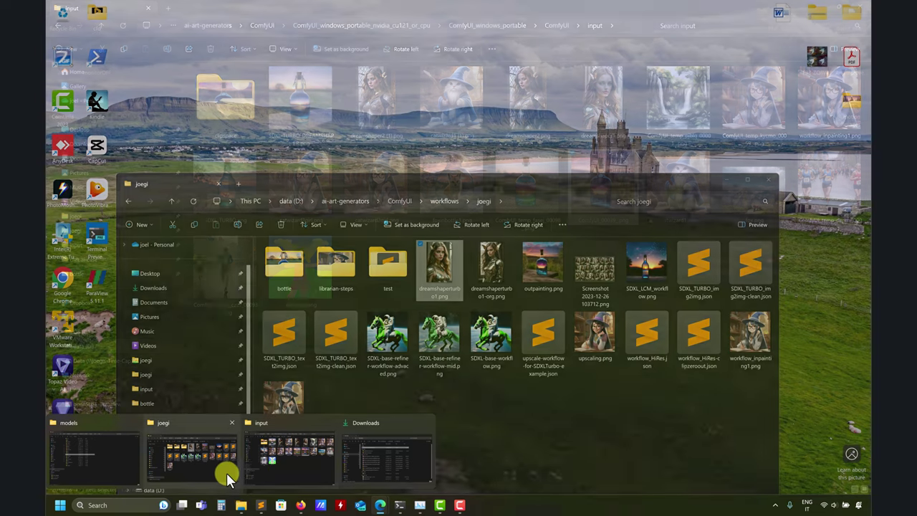
click(224, 474)
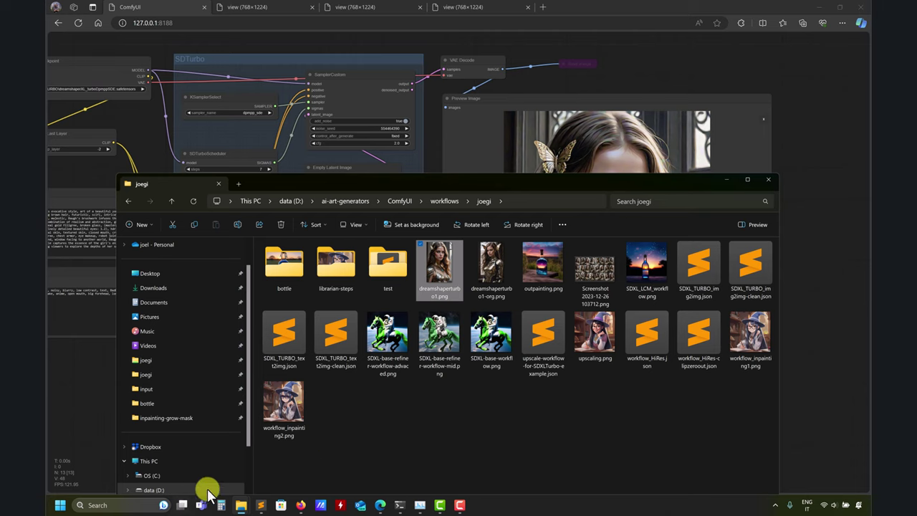
mouse_move(242, 512)
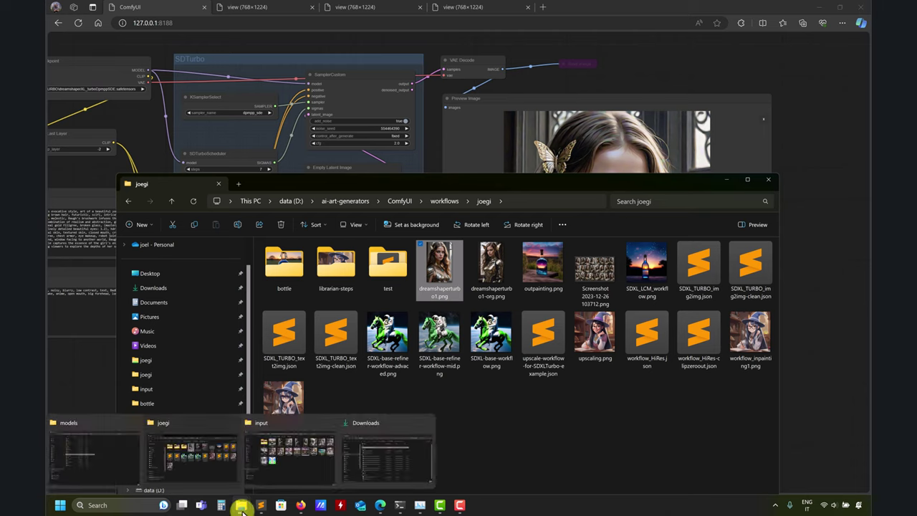
click(509, 373)
drag(579, 348, 798, 123)
mouse_move(370, 82)
mouse_down()
mouse_move(394, 91)
mouse_move(375, 68)
mouse_up()
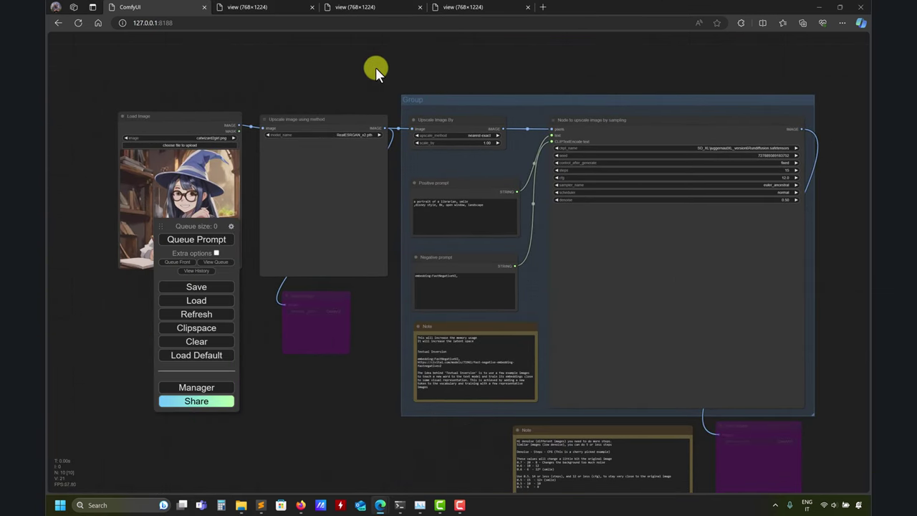
Review the Hires steps, upscale, upscaler and denoising settings in the Sublime Text notes and return to the upscale workflow
click(265, 506)
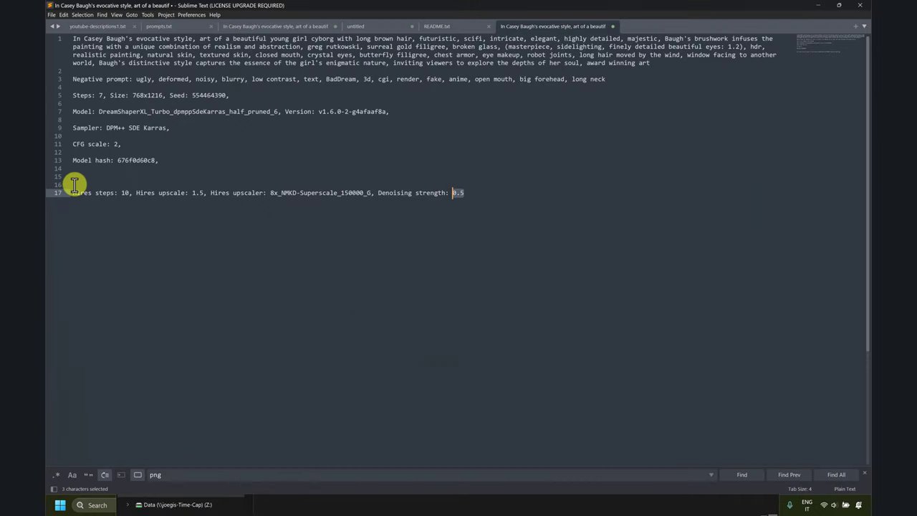
click(74, 184)
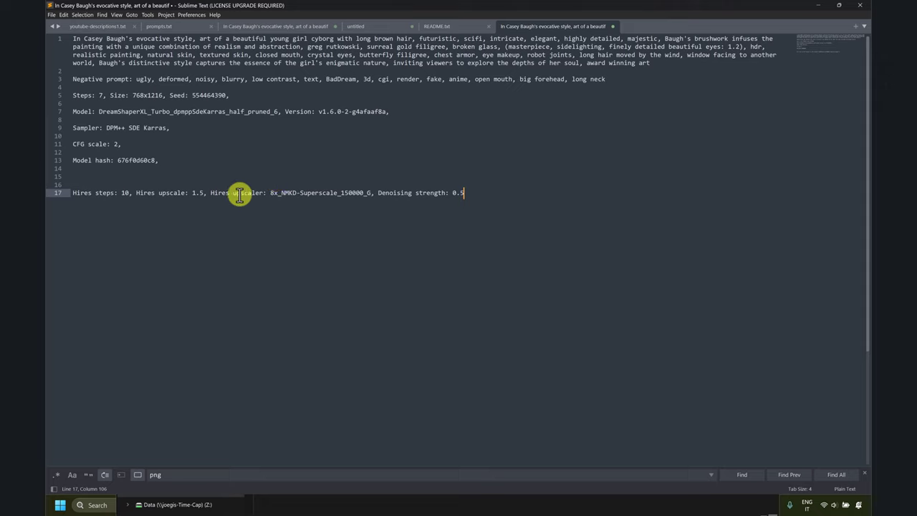
click(817, 5)
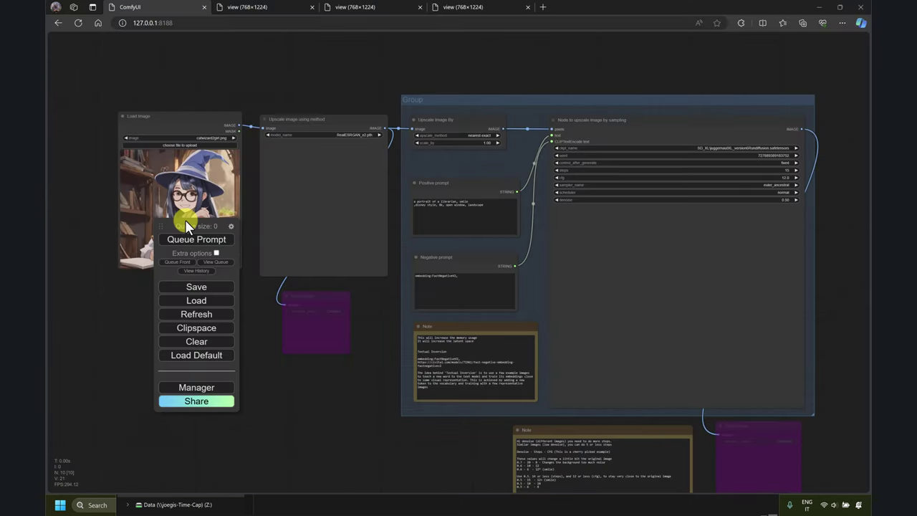
Move the queue panel clear of the Load Image node and upload dreamshaper2.png from the input folder into that node
drag(197, 230, 208, 302)
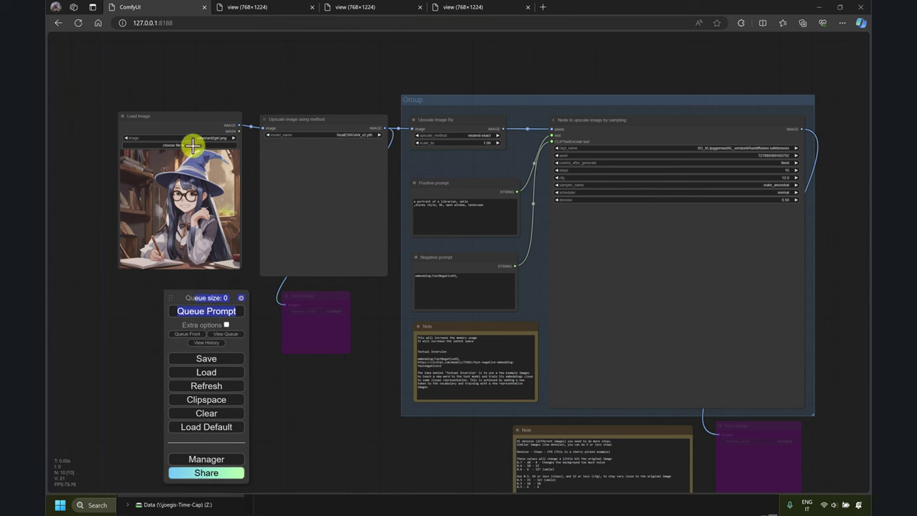
click(187, 146)
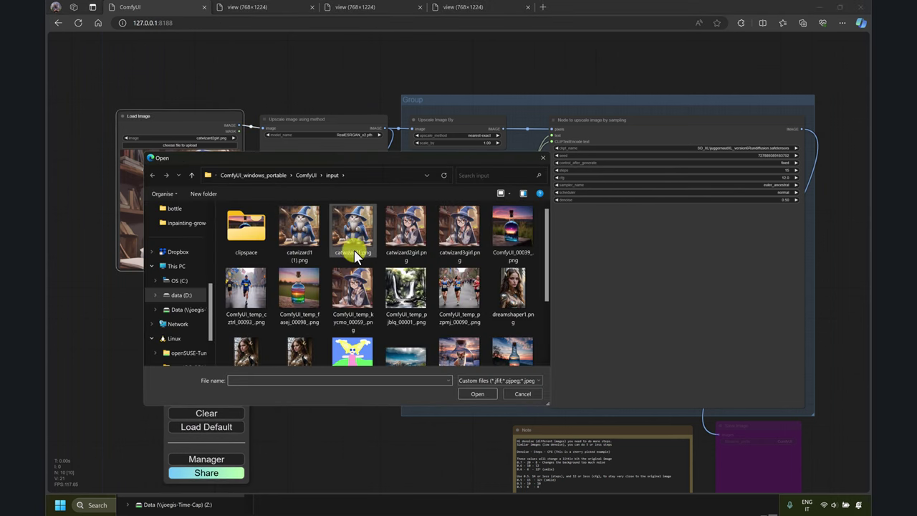
scroll(355, 244, down, 2)
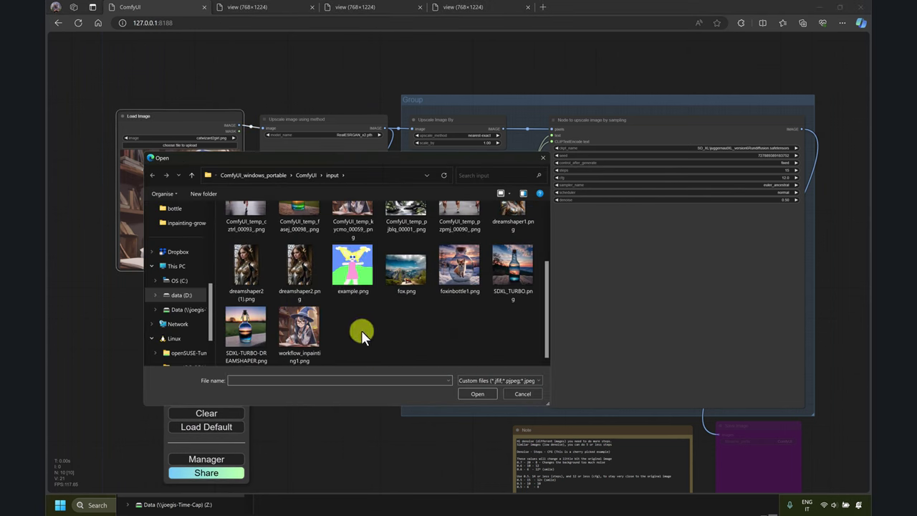
click(298, 270)
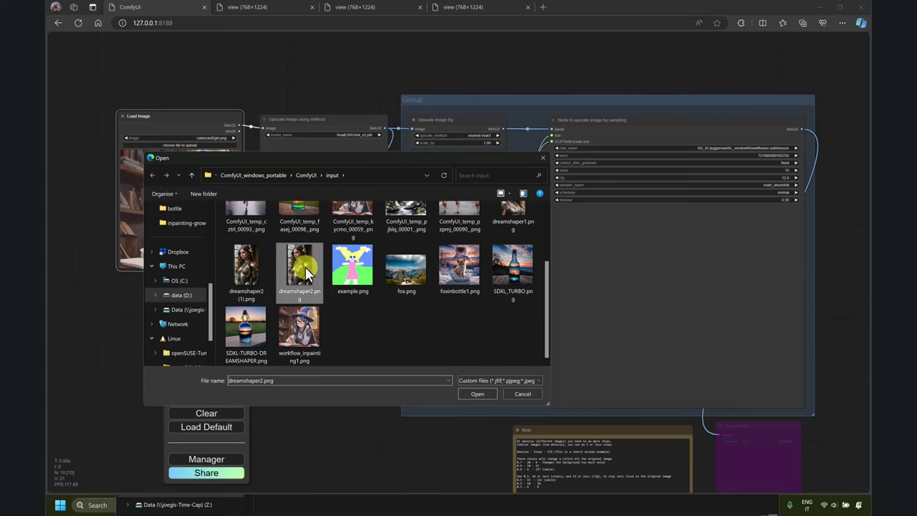
click(476, 393)
scroll(241, 255, up, 10)
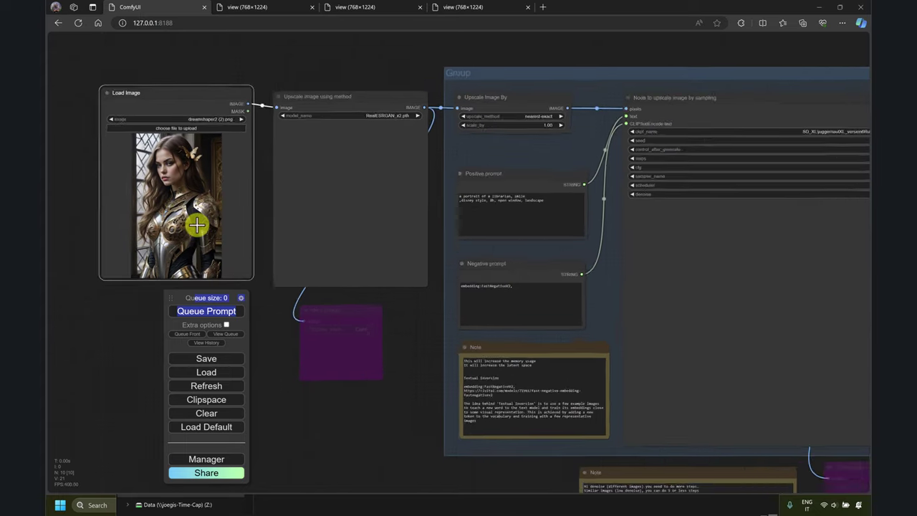
scroll(199, 211, down, 10)
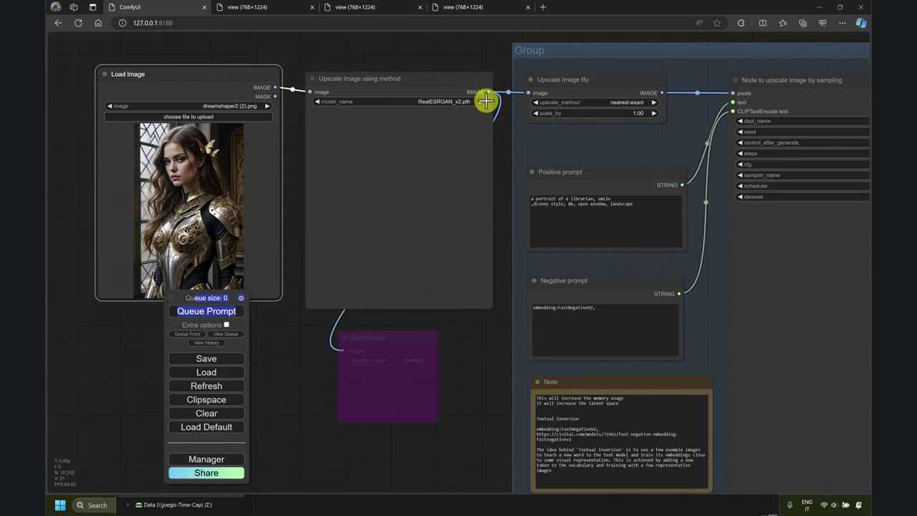
Bypass the nodes in the sampling group and queue the prompt to upscale the portrait with only RealESRGAN_x2.pth
right_click(570, 46)
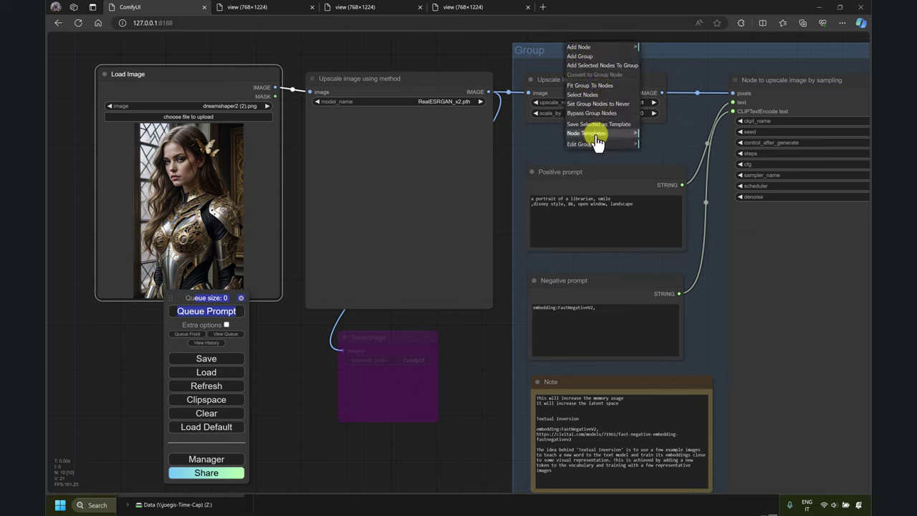
click(598, 113)
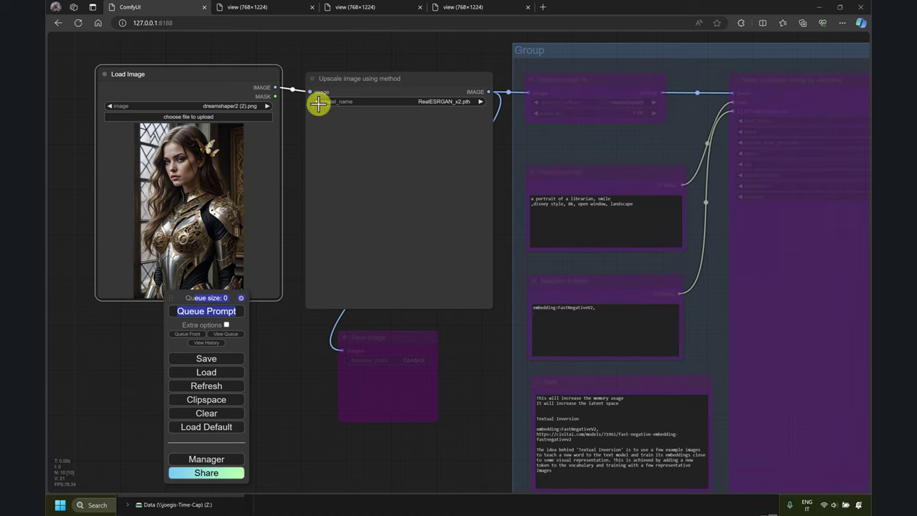
click(206, 312)
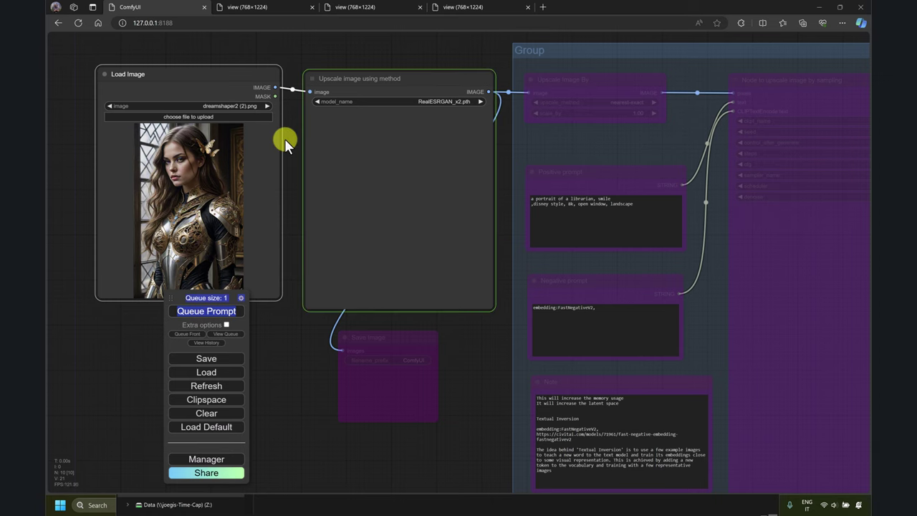
drag(284, 138, 308, 121)
drag(253, 293, 352, 327)
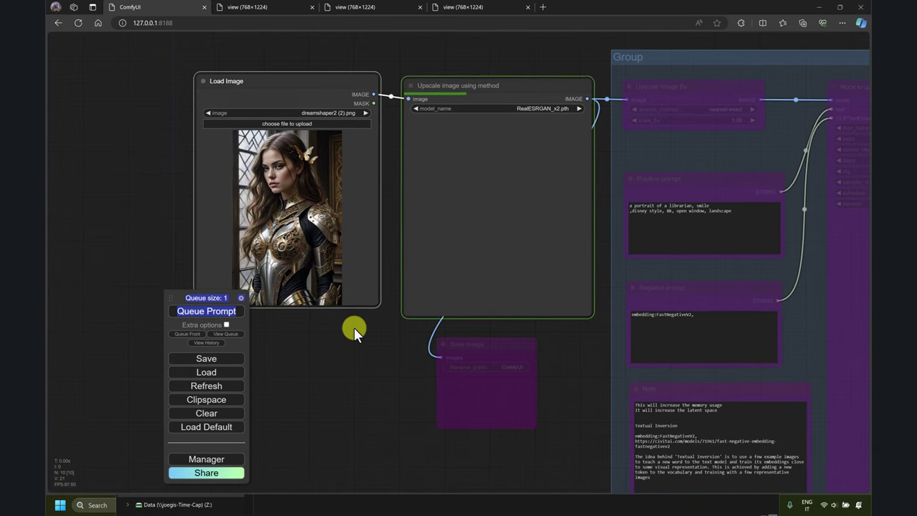
Check the Hires upscaler name in the Sublime Text notes and return to the ComfyUI workflow
click(232, 502)
click(726, 179)
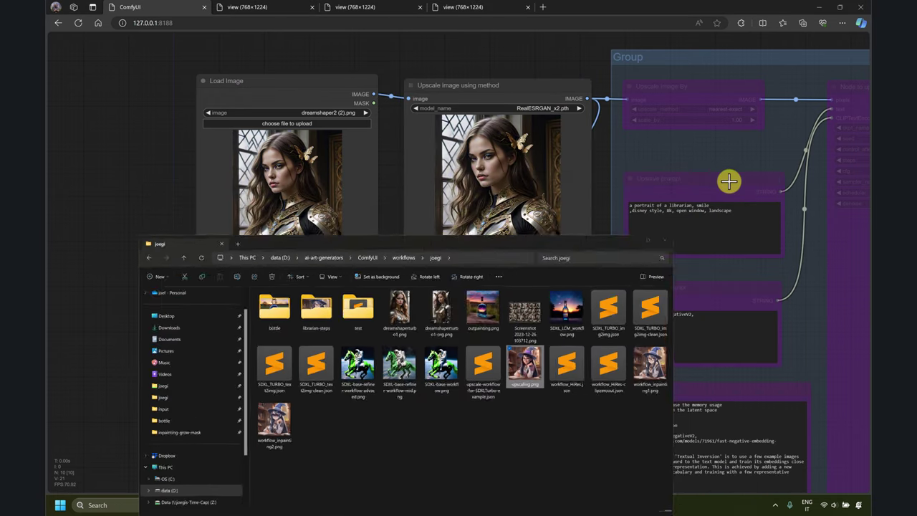
click(262, 504)
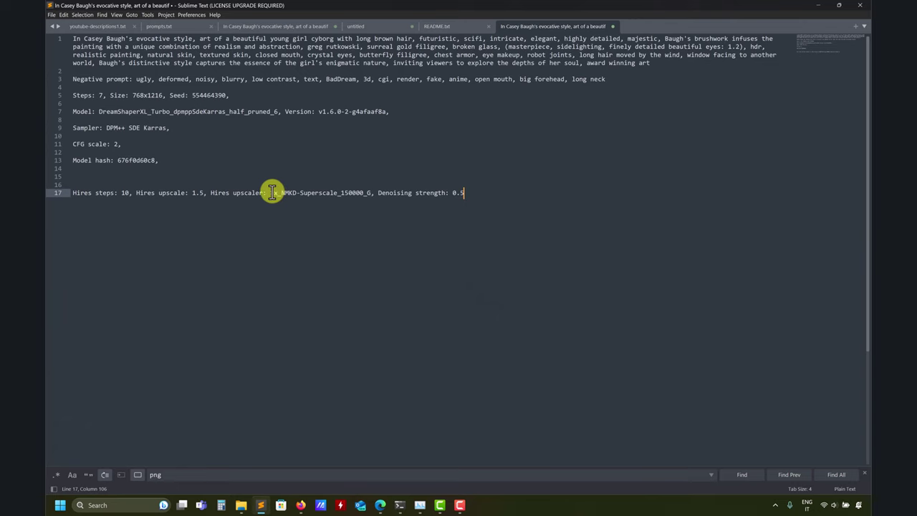
drag(271, 192, 367, 192)
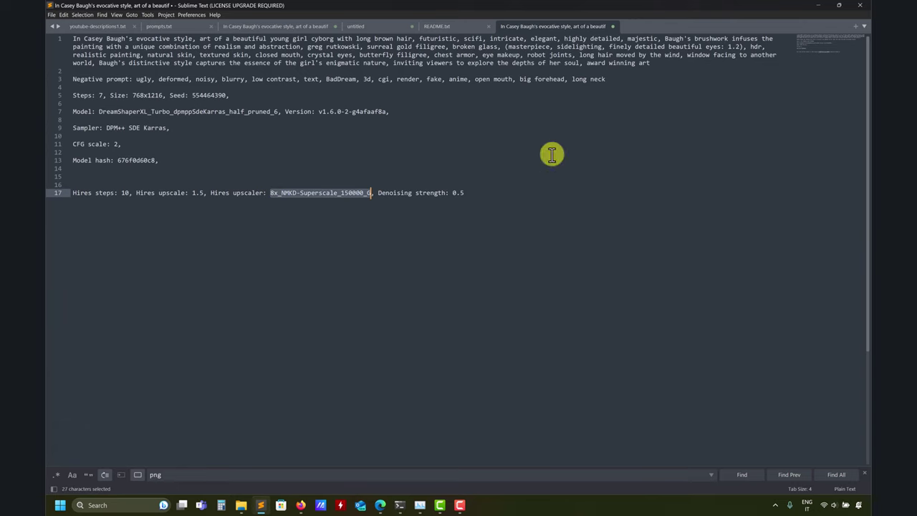
click(818, 7)
Compare the original portrait with the RealESRGAN_x2 upscale up close, examining the face and armour details
scroll(435, 190, up, 5)
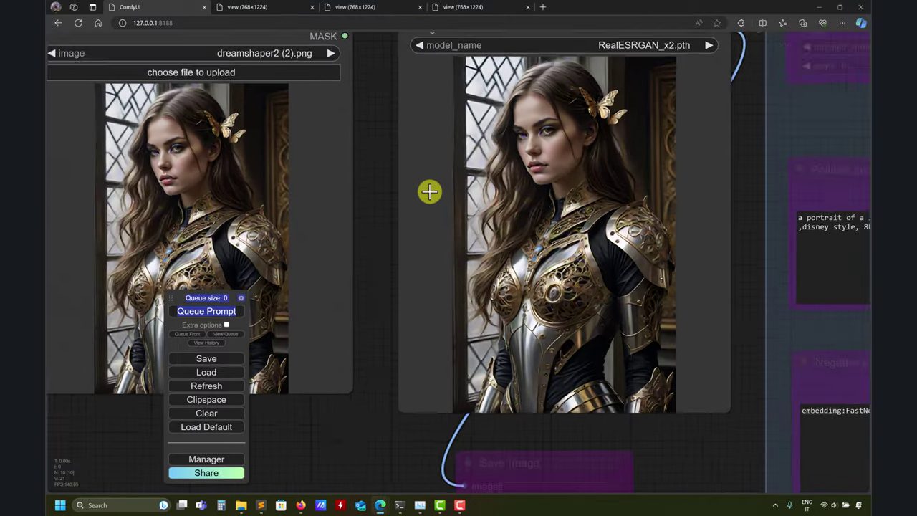
drag(342, 119, 386, 251)
scroll(478, 148, up, 4)
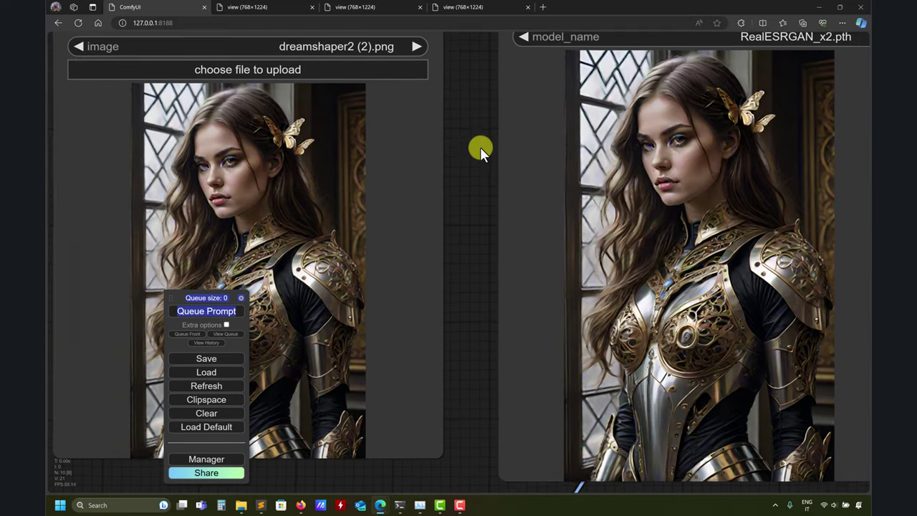
drag(466, 167, 49, 205)
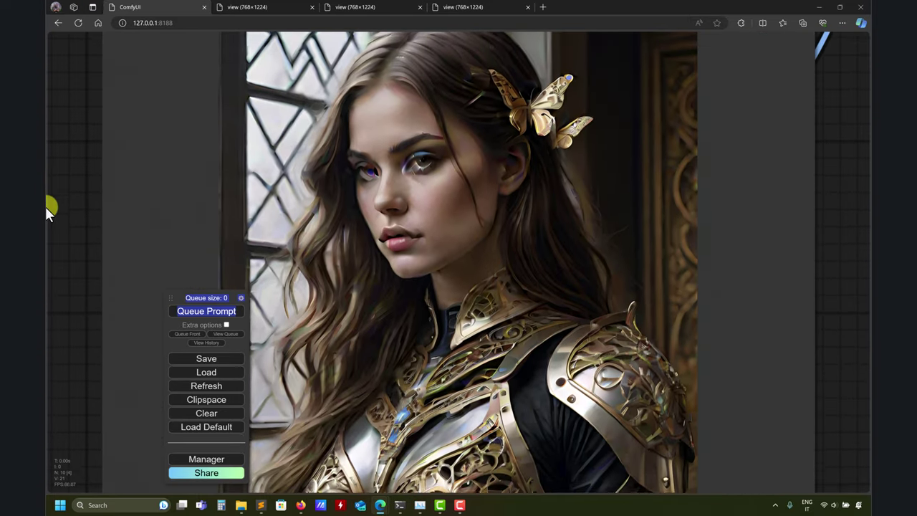
scroll(311, 182, up, 3)
scroll(455, 179, down, 2)
scroll(454, 179, down, 3)
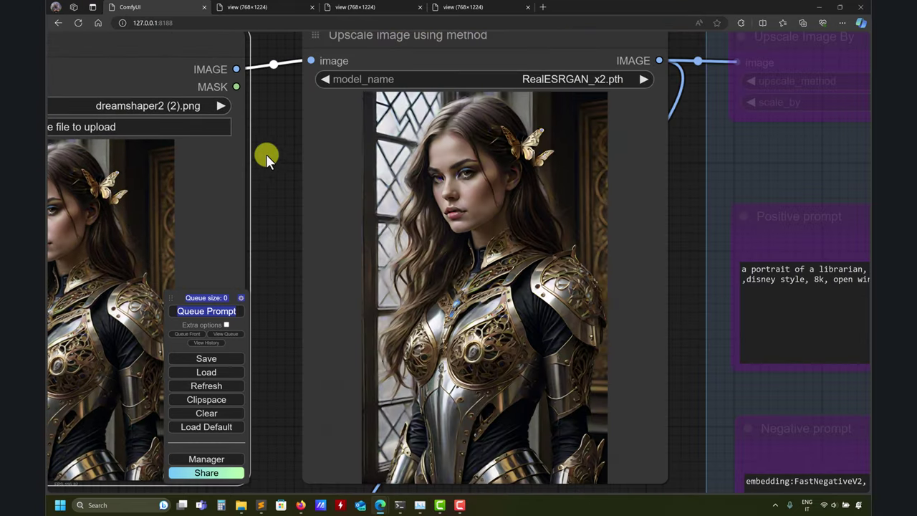
scroll(401, 168, down, 3)
scroll(401, 172, up, 5)
drag(401, 176, 103, 145)
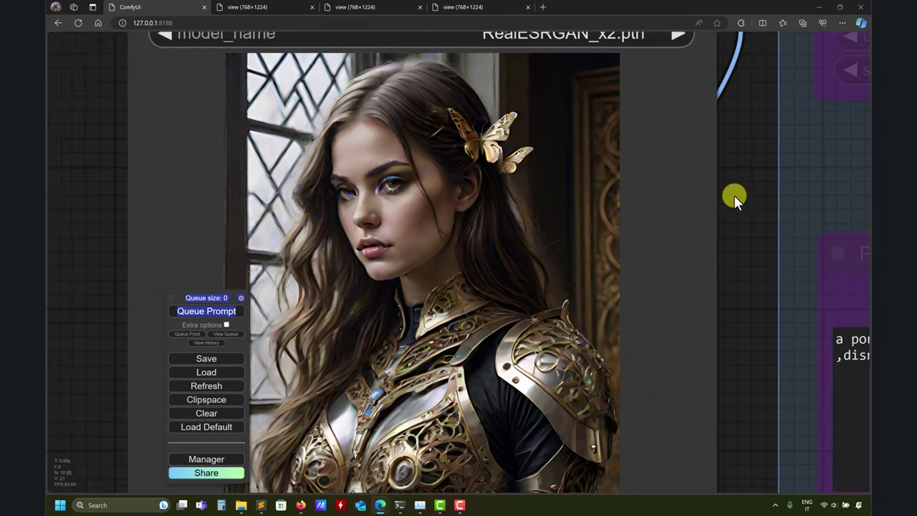
scroll(733, 196, up, 1)
drag(733, 196, 466, 192)
scroll(626, 197, down, 2)
scroll(465, 191, down, 1)
scroll(395, 123, up, 1)
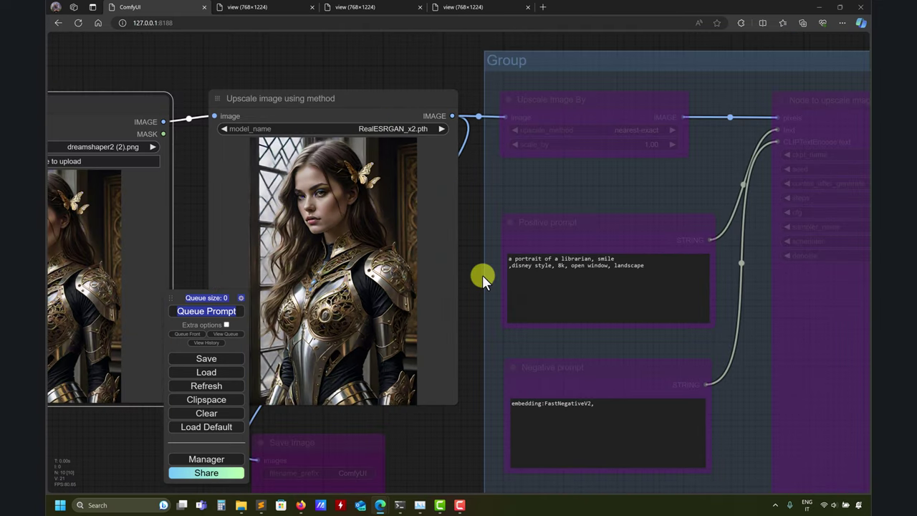
drag(470, 196, 356, 213)
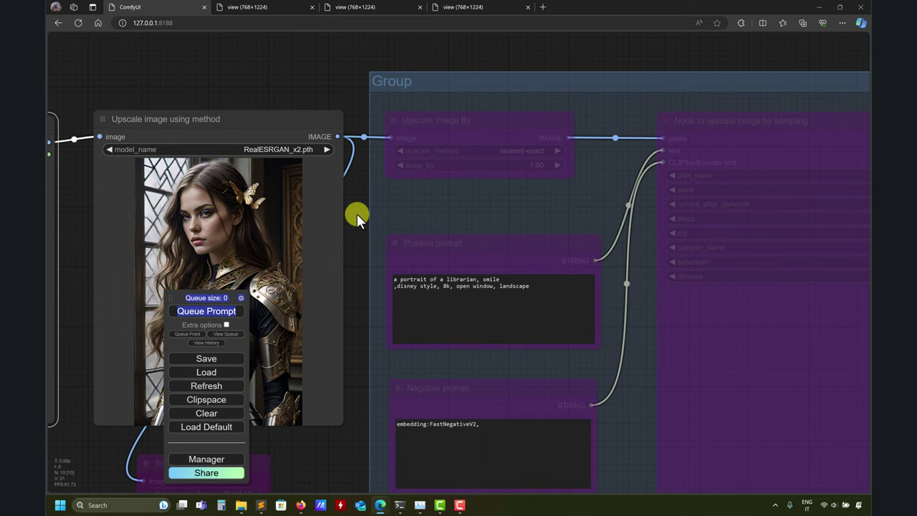
Reactivate the sampling group by setting all its nodes to Always
right_click(409, 77)
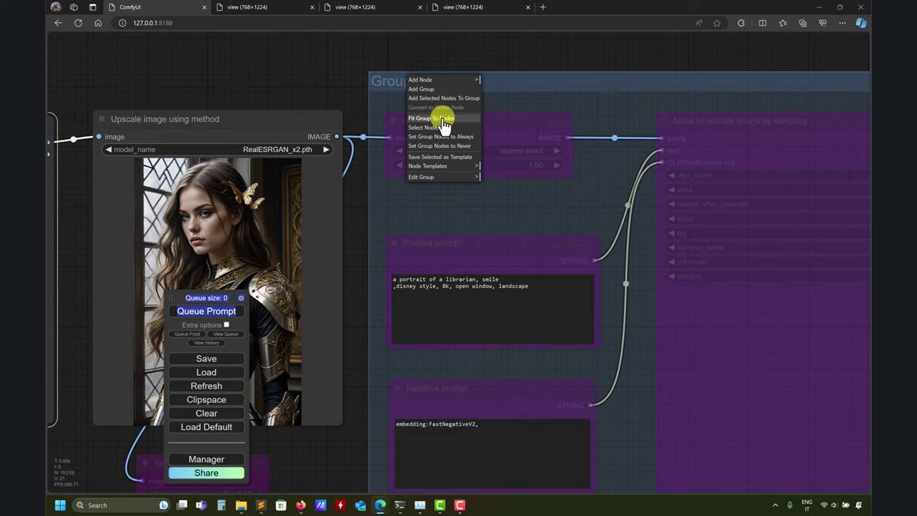
click(459, 137)
drag(341, 235, 267, 235)
scroll(460, 62, down, 3)
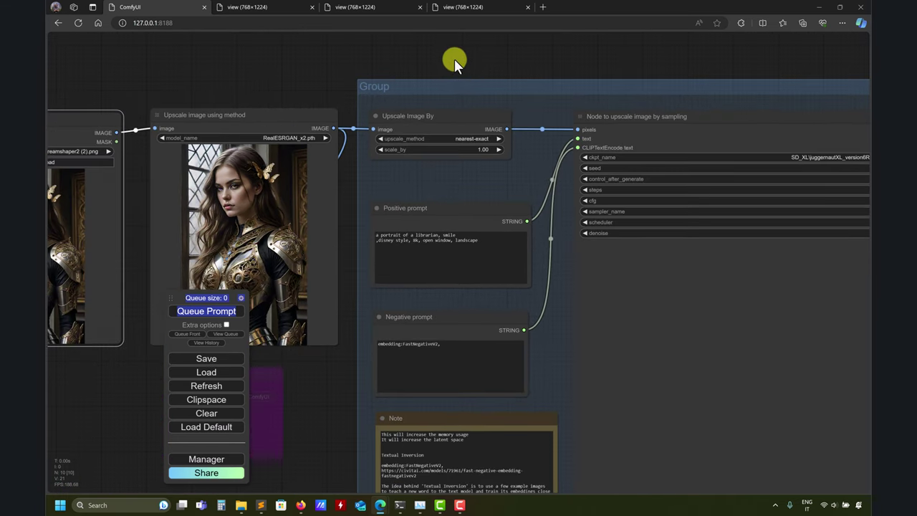
Set scale_by of the Upscale Image By node to 1.20
click(411, 163)
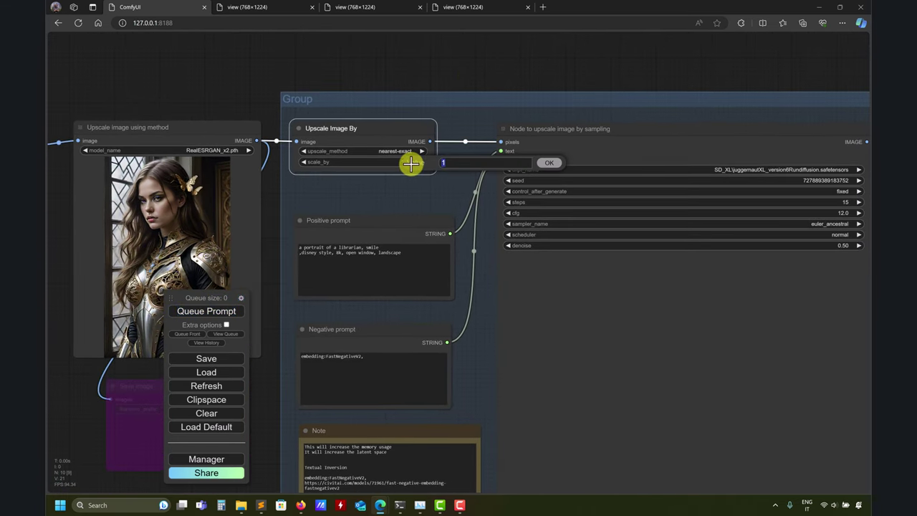
key(Return)
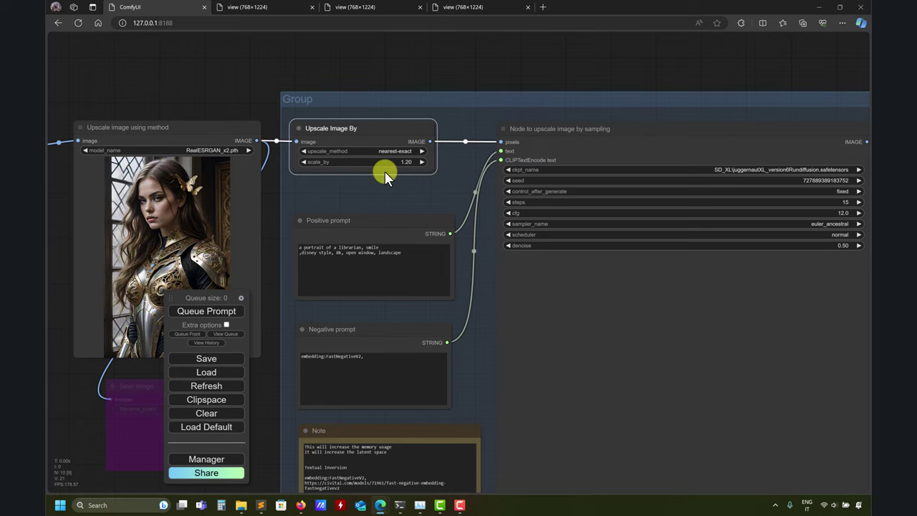
drag(287, 202, 500, 142)
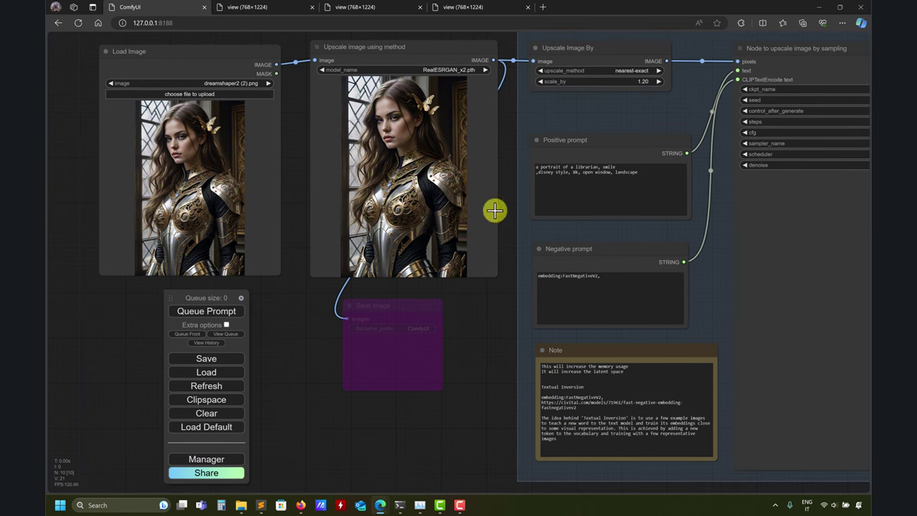
drag(487, 311, 397, 391)
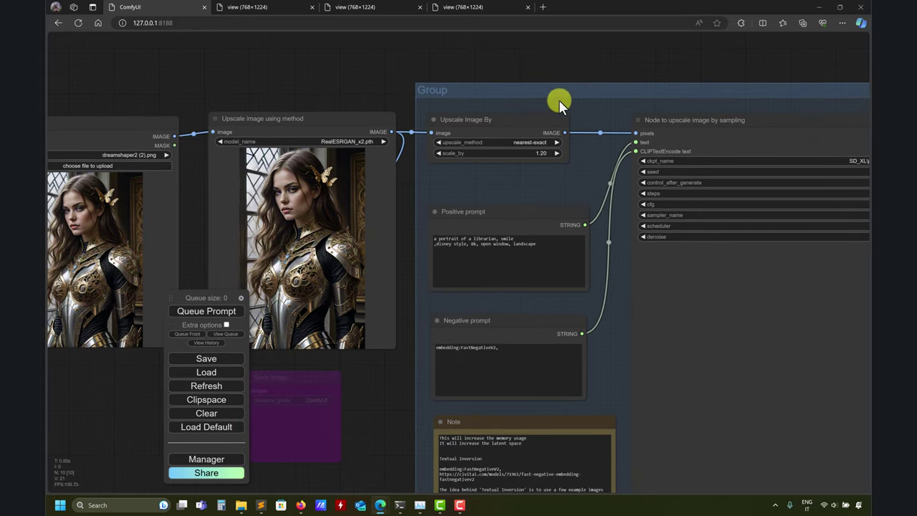
Review the available checkpoints and settings of the sampling upscale node, keeping SD_XL\juggernautXL_version6Rundiffusion.safetensors as the checkpoint
drag(673, 60, 318, 63)
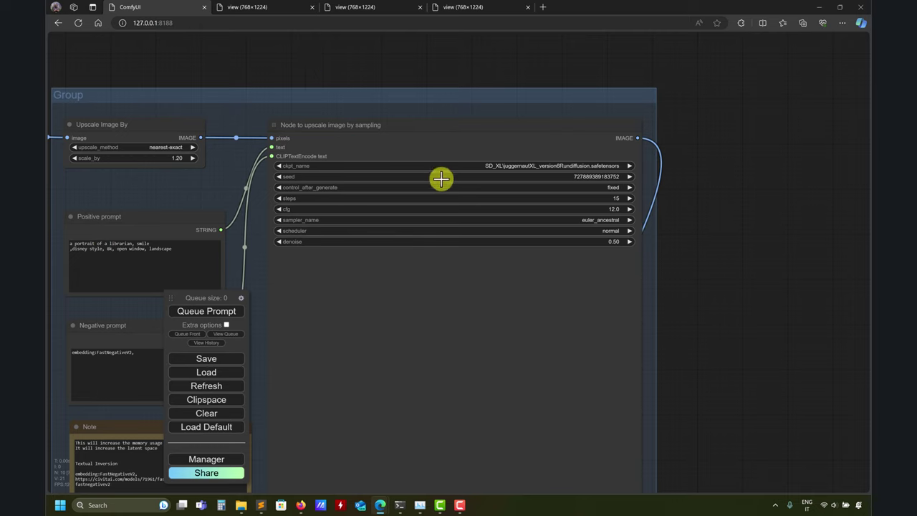
click(612, 165)
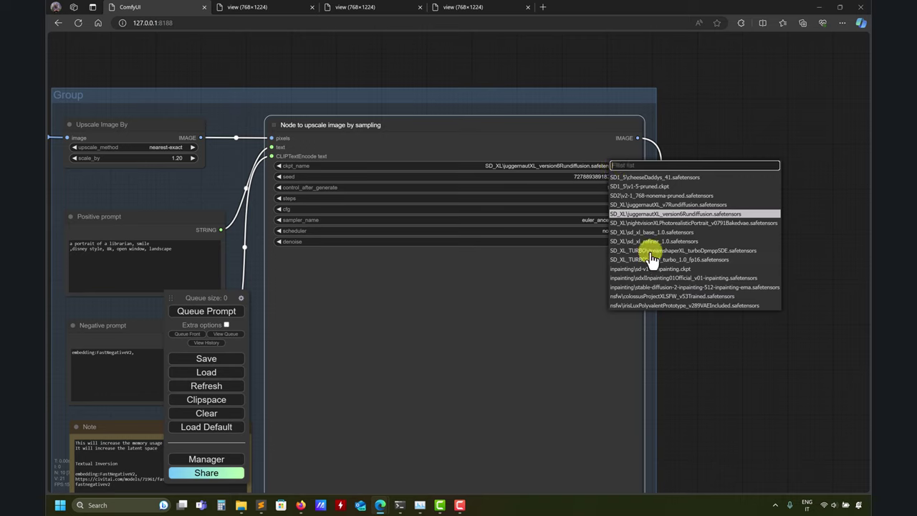
click(730, 354)
click(563, 166)
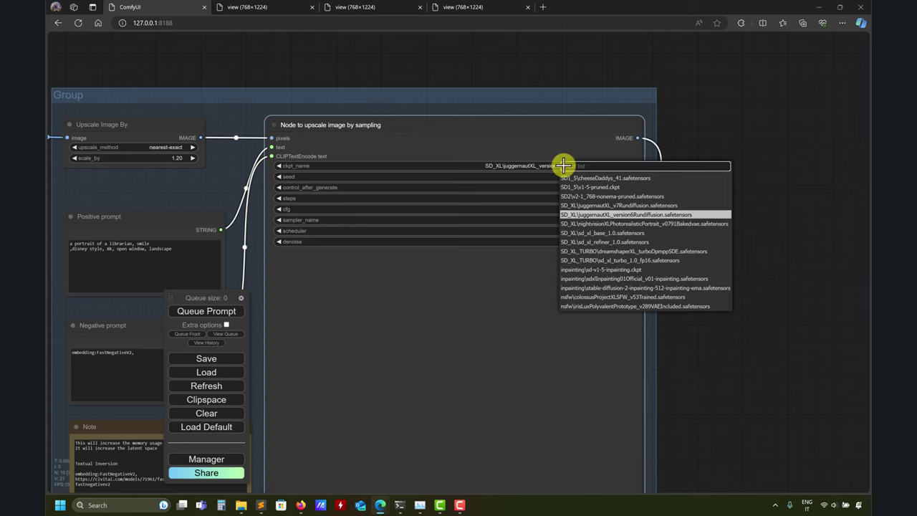
click(608, 214)
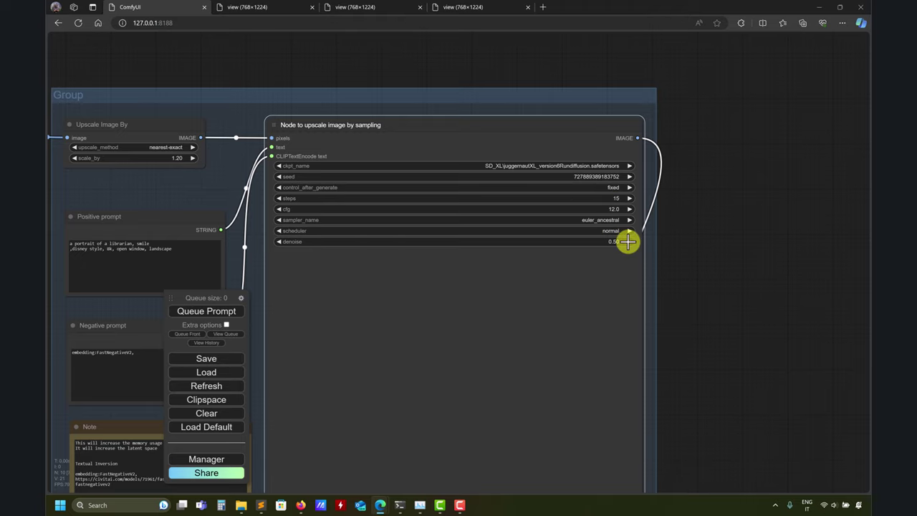
drag(724, 252, 838, 243)
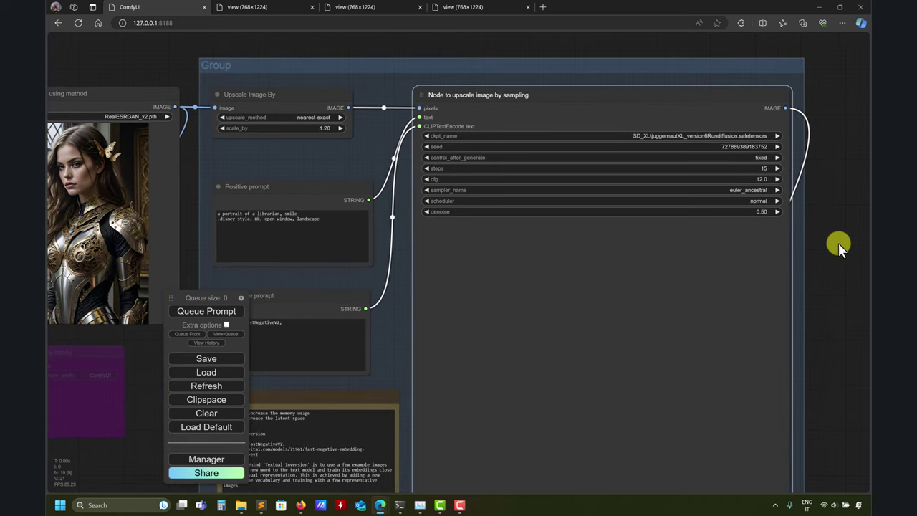
drag(129, 62, 167, 59)
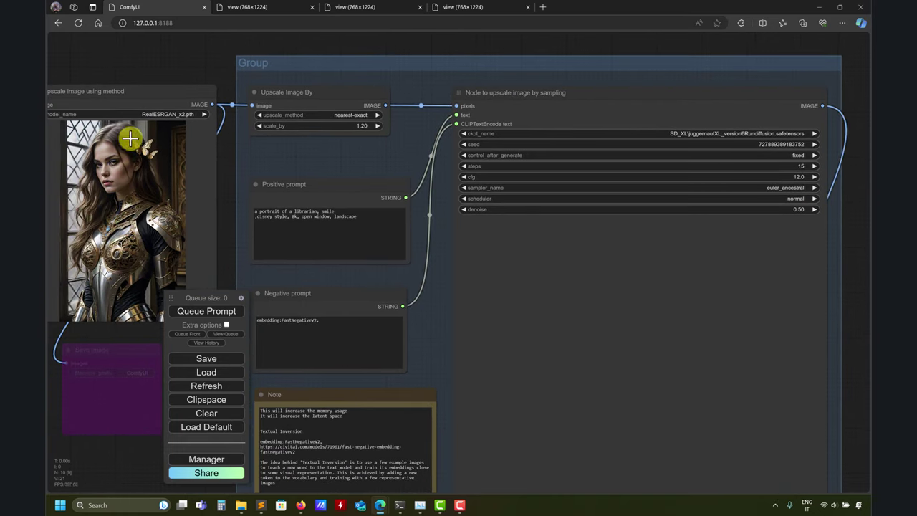
Switch to the Sublime Text notes and check the denoising strength in the Hires settings line
click(258, 507)
click(407, 235)
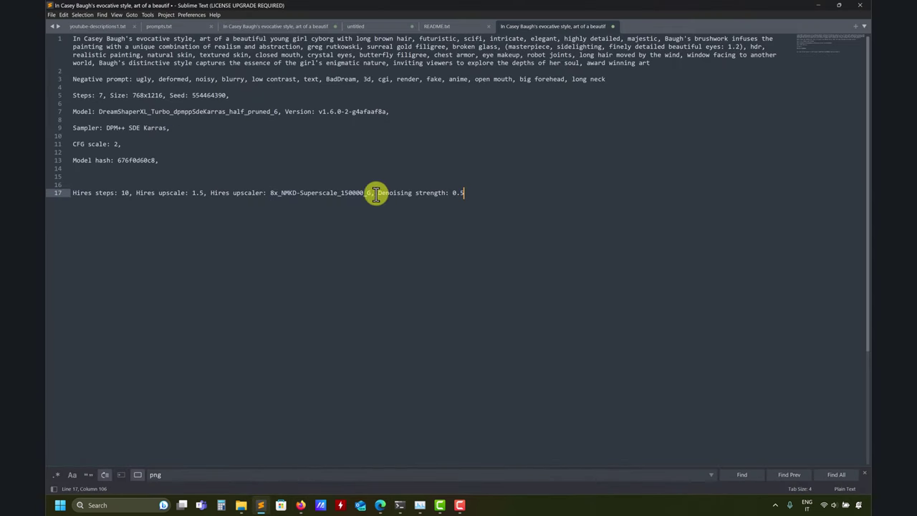
drag(376, 195, 461, 195)
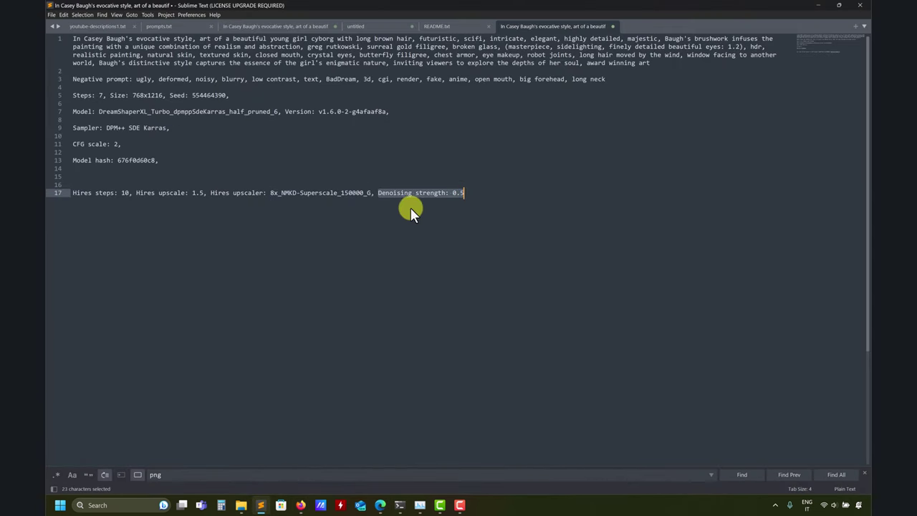
click(479, 197)
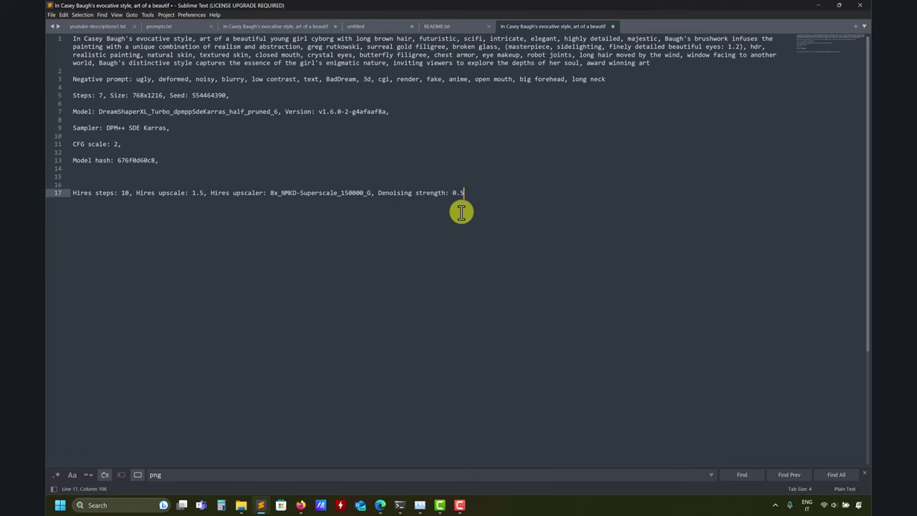
View the original image's Civitai page in Firefox and recheck the Hires settings line in the Sublime Text notes
click(817, 6)
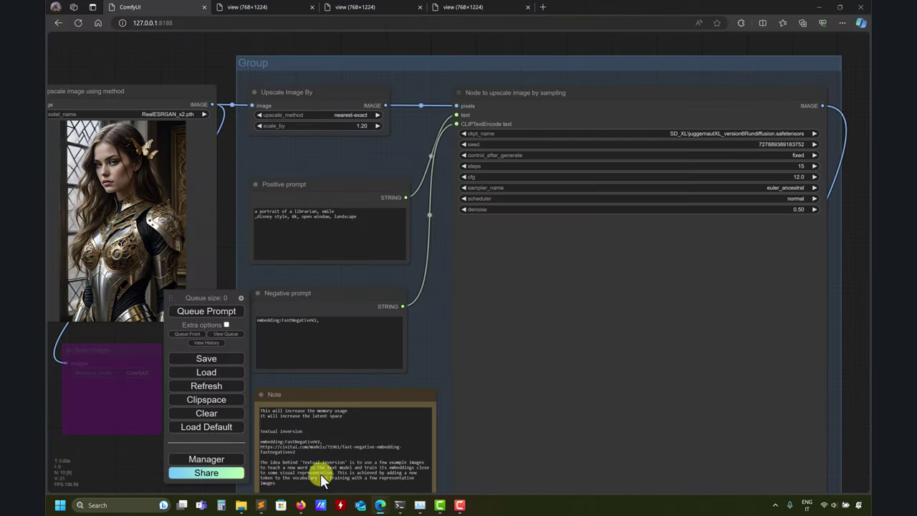
mouse_move(382, 506)
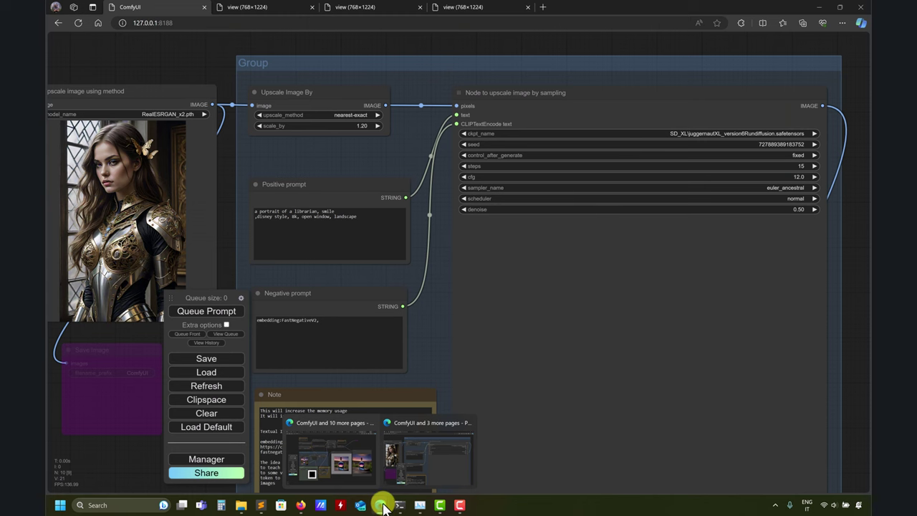
mouse_move(300, 505)
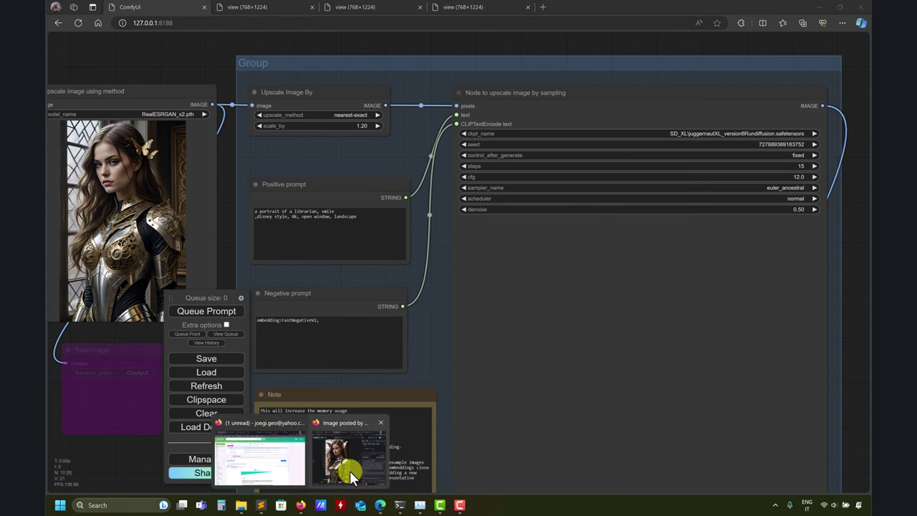
click(349, 471)
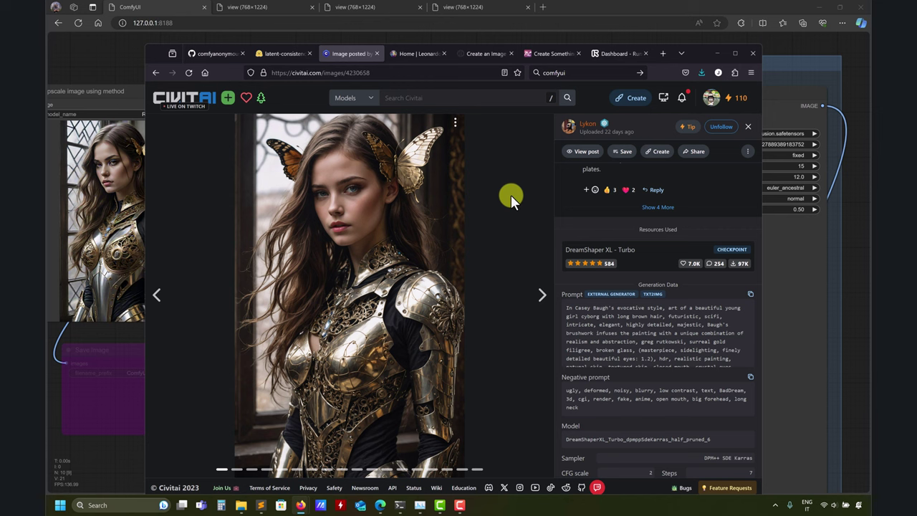
click(741, 53)
click(821, 10)
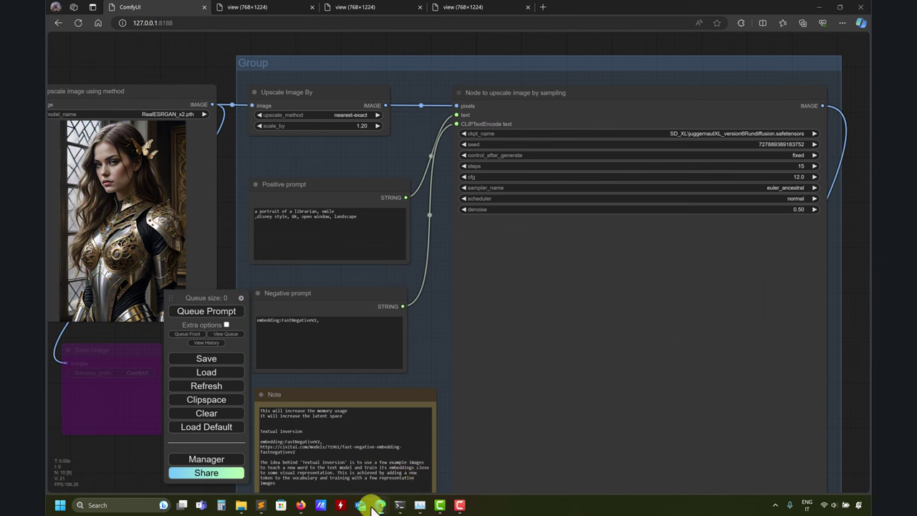
click(262, 504)
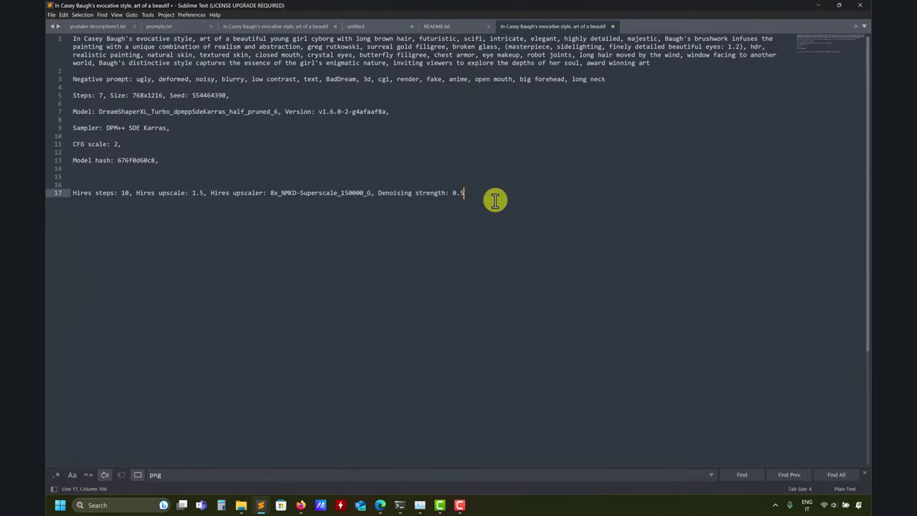
click(818, 5)
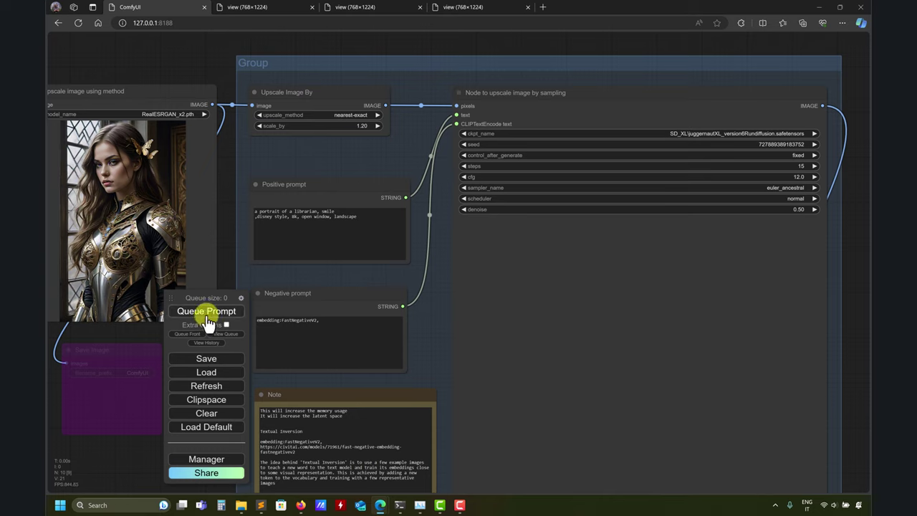
View dreamshaperturbo1.png from the workflows\joegi folder, close it, and return to the ComfyUI upscaling workflow
drag(184, 301, 181, 265)
drag(180, 57, 293, 55)
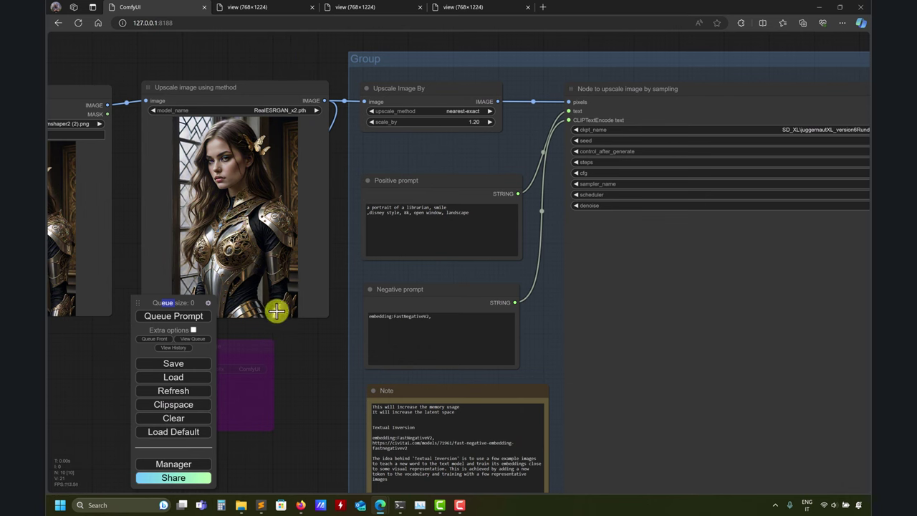
click(256, 7)
click(144, 8)
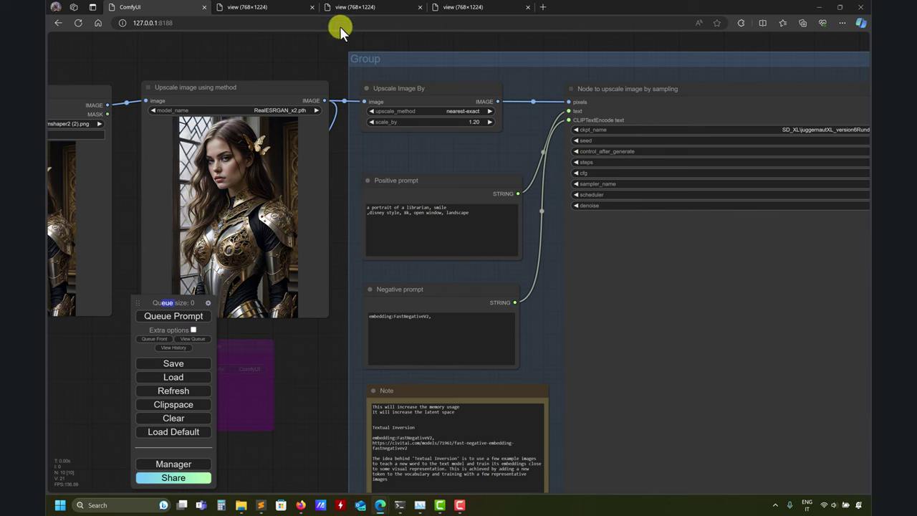
click(276, 12)
click(240, 505)
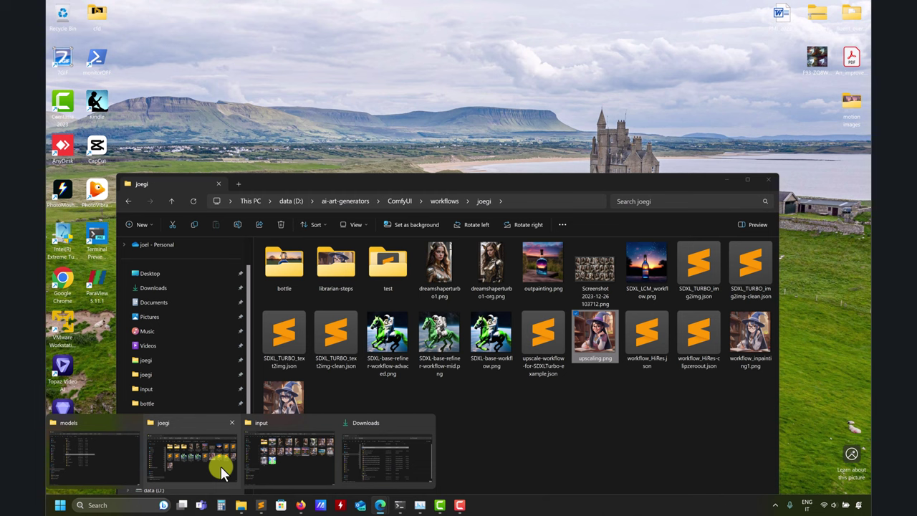
click(220, 466)
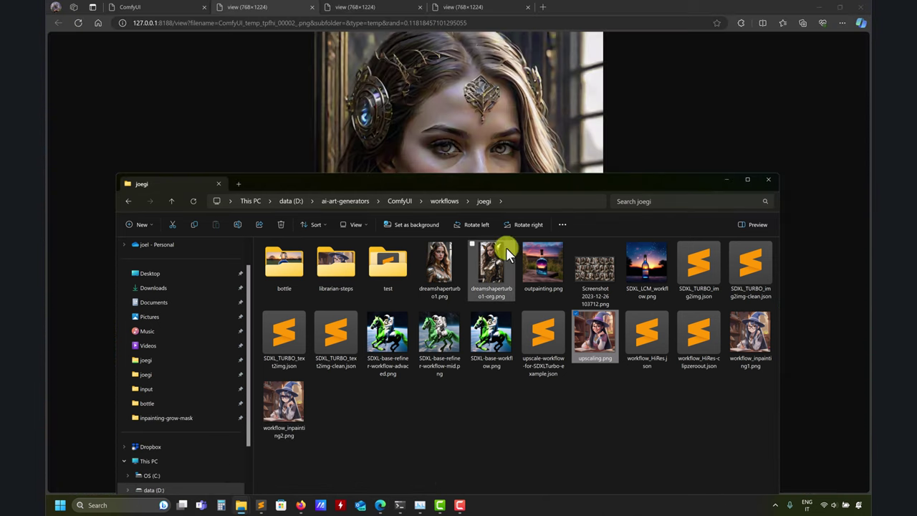
double_click(442, 275)
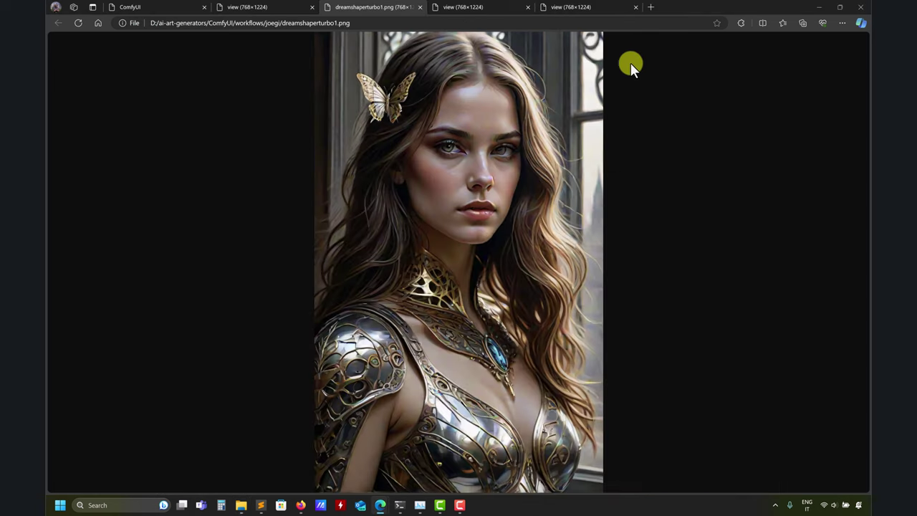
click(420, 7)
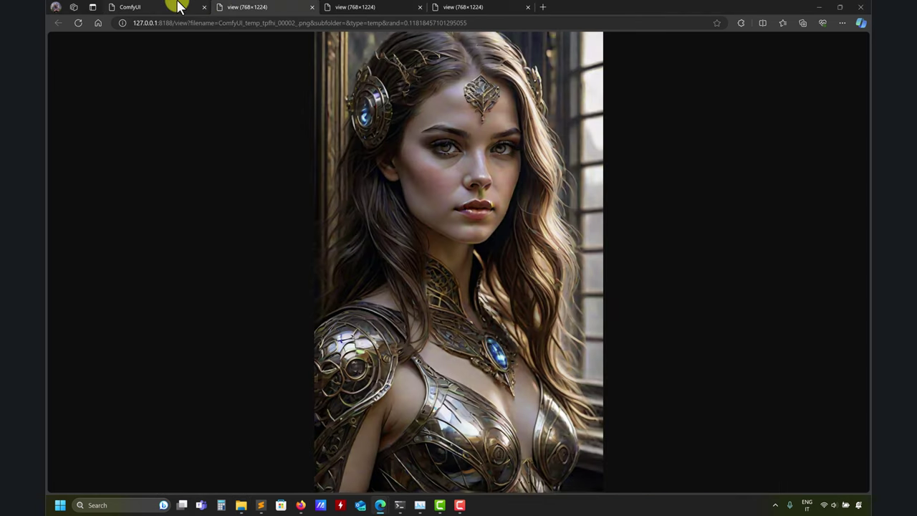
click(177, 6)
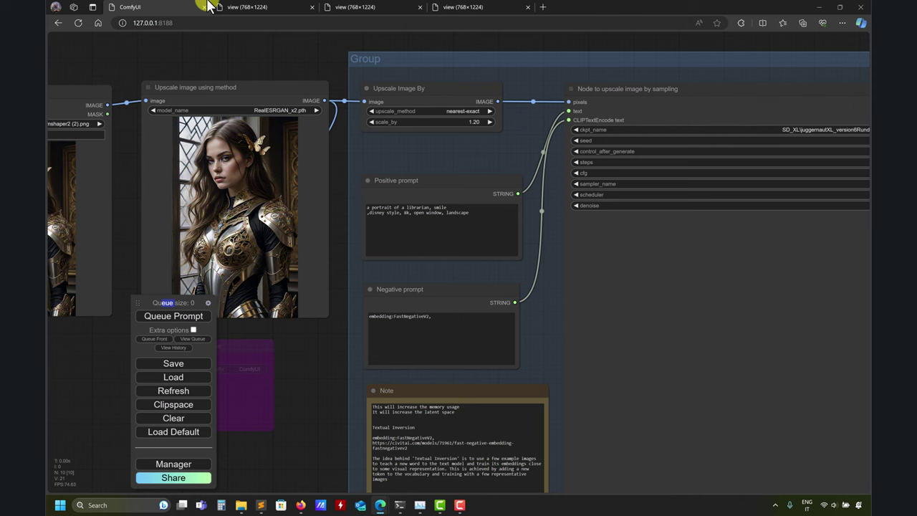
Open a second ComfyUI session at 127.0.0.1:8188 in a new browser tab
click(543, 6)
click(120, 7)
click(184, 23)
key(ctrl+c)
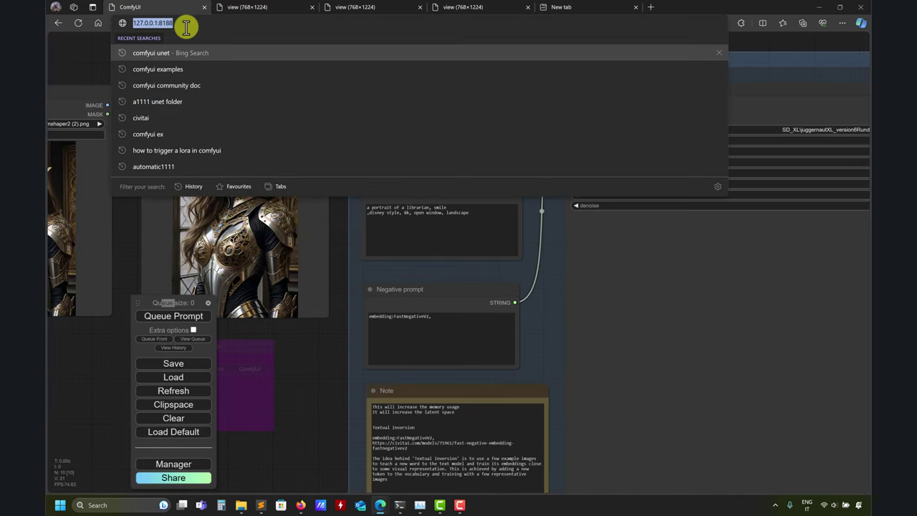
click(542, 7)
click(433, 23)
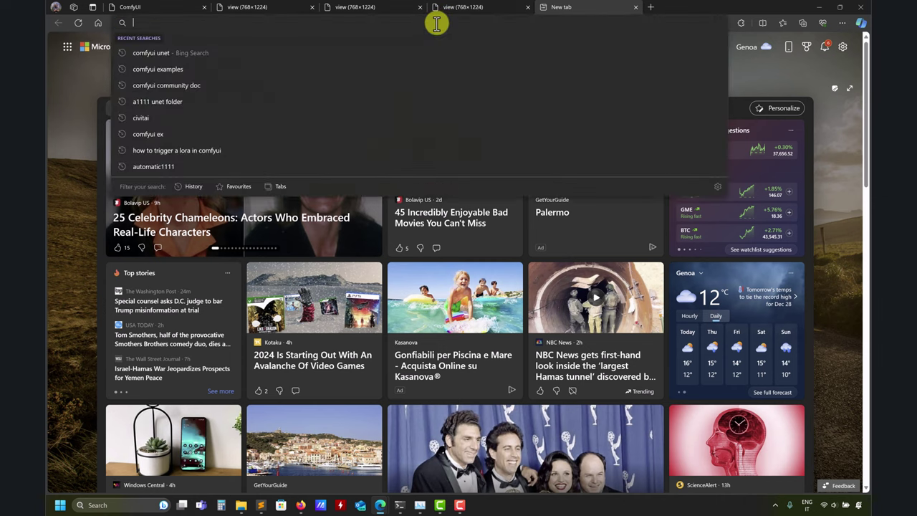
key(ctrl+v)
key(Return)
mouse_move(236, 505)
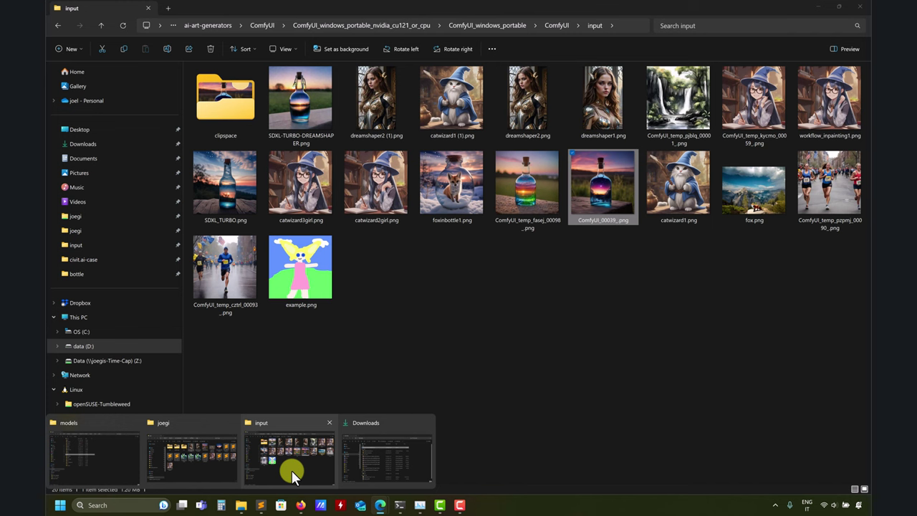
click(291, 470)
drag(587, 10, 511, 213)
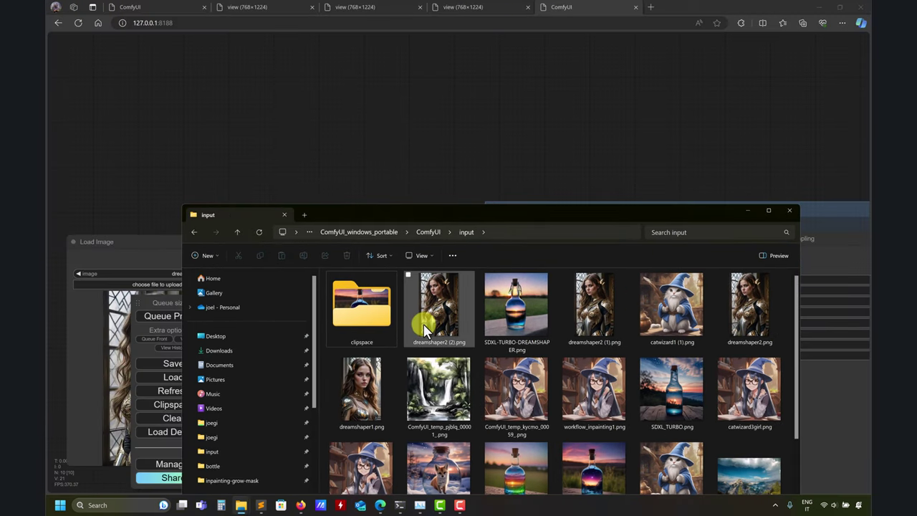
click(425, 330)
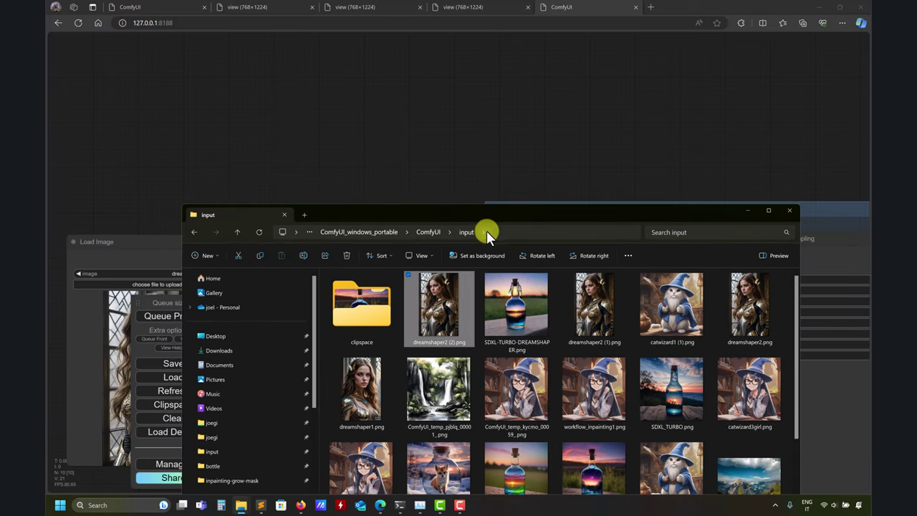
click(748, 212)
mouse_move(241, 504)
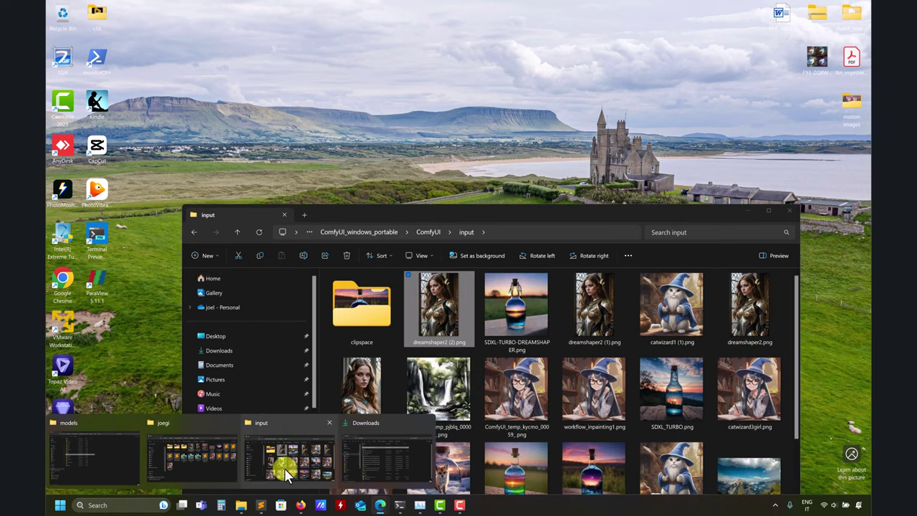
click(287, 467)
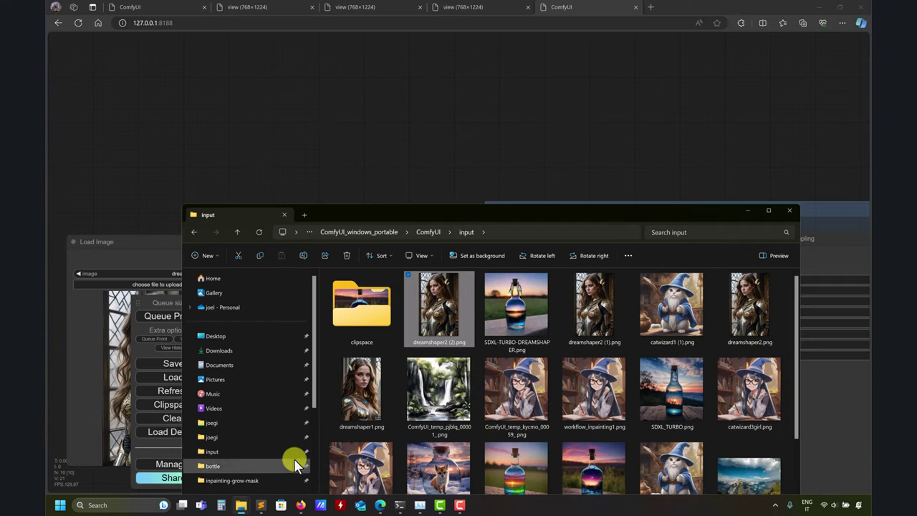
click(749, 209)
Load the original generation workflow into the new ComfyUI tab from dreamshaperturbo1.png in the workflows\joegi folder
mouse_move(241, 504)
click(219, 462)
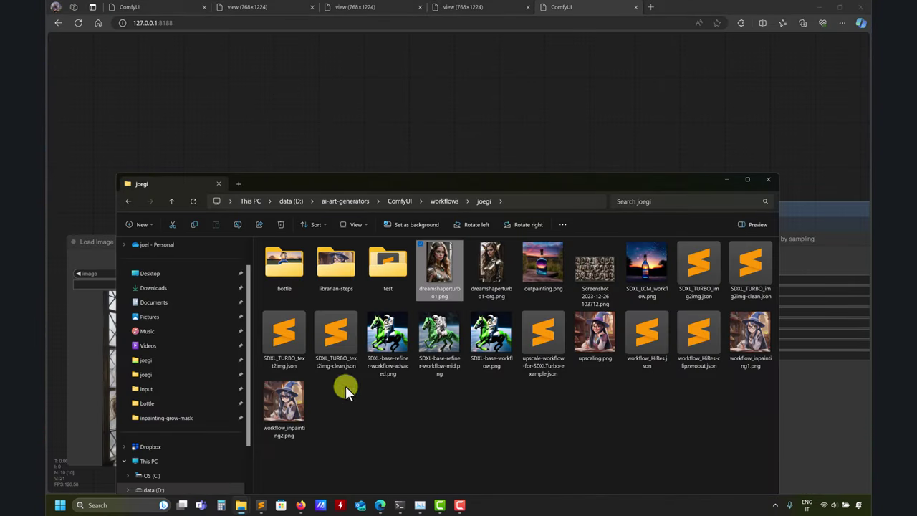
drag(431, 283, 500, 126)
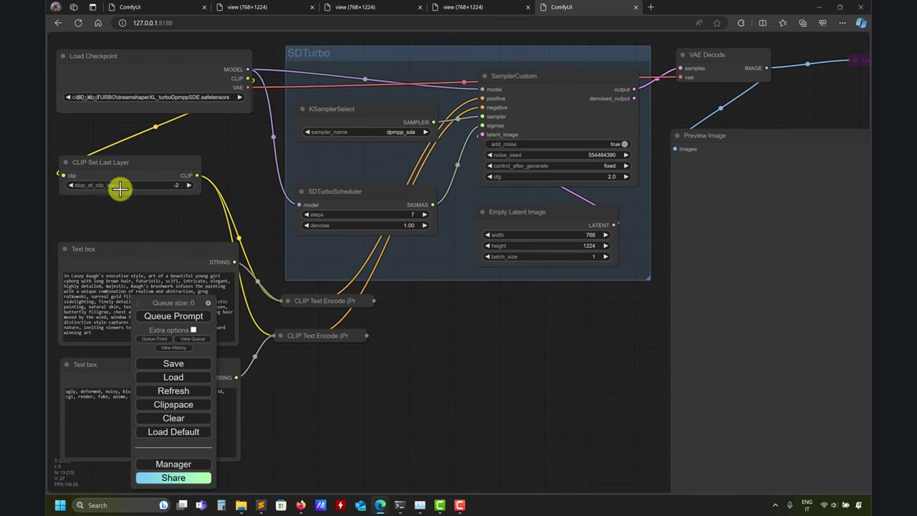
Copy the entire negative prompt from the lower Text box node of the DreamShaper Turbo workflow
drag(305, 415, 450, 382)
click(341, 371)
key(ctrl+a)
key(ctrl+c)
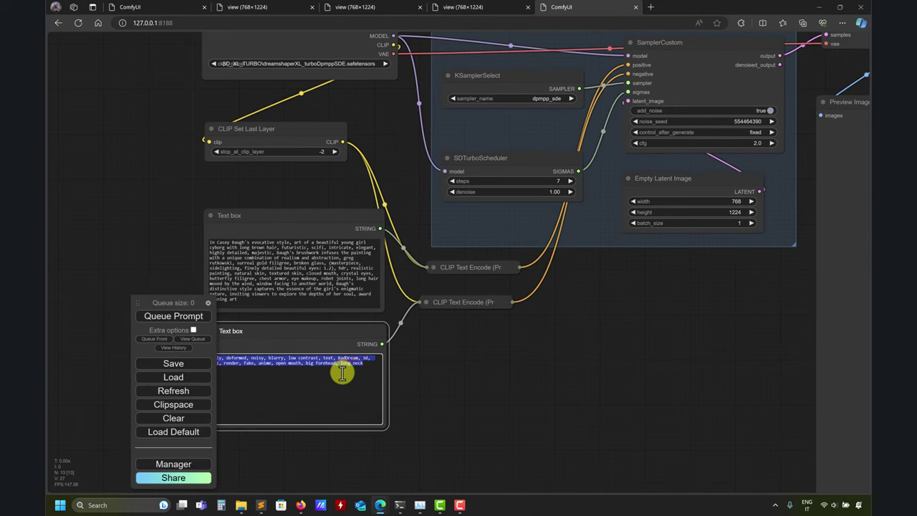
Close the three 768×1224 image view tabs and return to the ComfyUI tab with the upscaling workflow
click(473, 7)
click(366, 7)
click(258, 7)
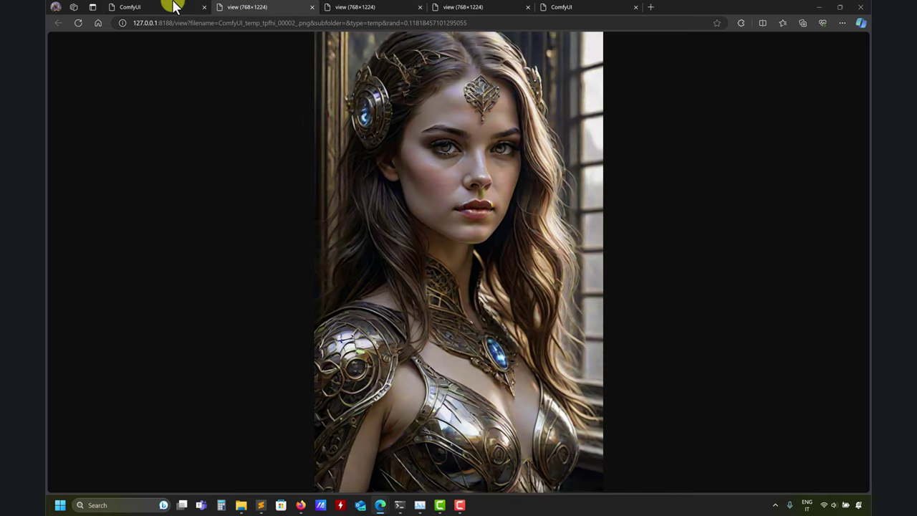
click(174, 6)
click(309, 7)
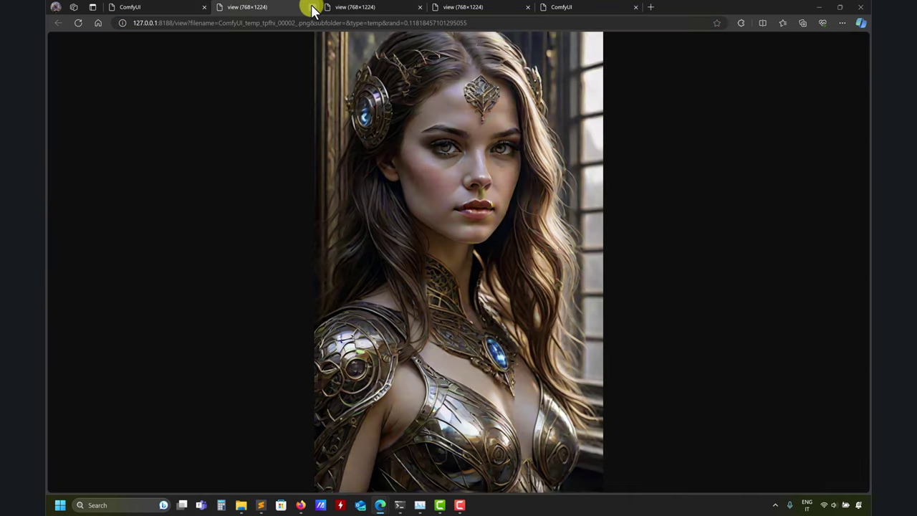
click(313, 7)
click(313, 7)
click(312, 7)
click(151, 6)
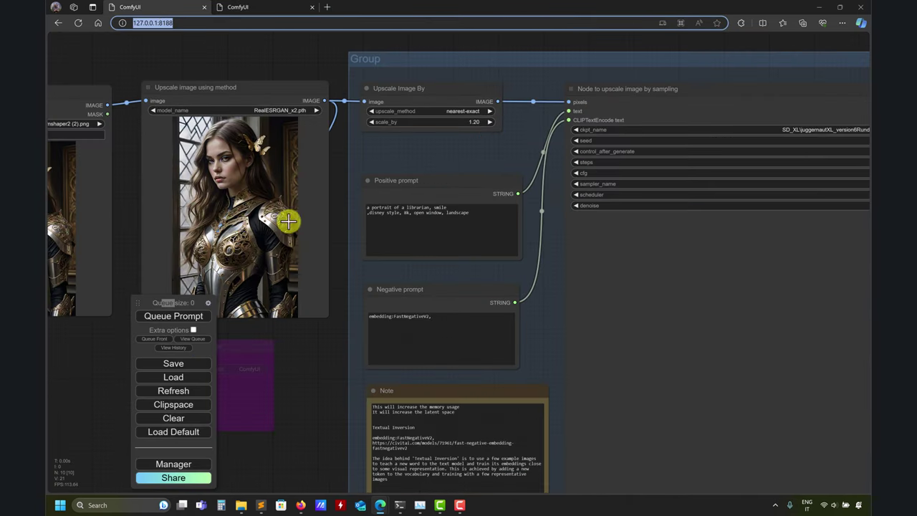
Replace the text of the Negative prompt node with the copied prompt starting "ugly, deformed, noisy, blurry"
click(423, 322)
key(ctrl+a)
key(ctrl+v)
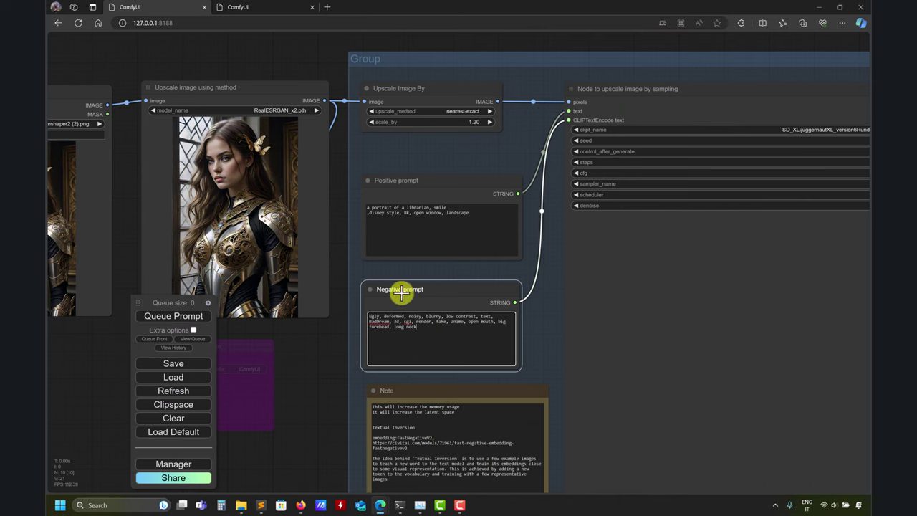
Copy the girl cyborg prompt on line 1 of the Sublime Text notes and replace the Positive prompt node's text with it
click(262, 505)
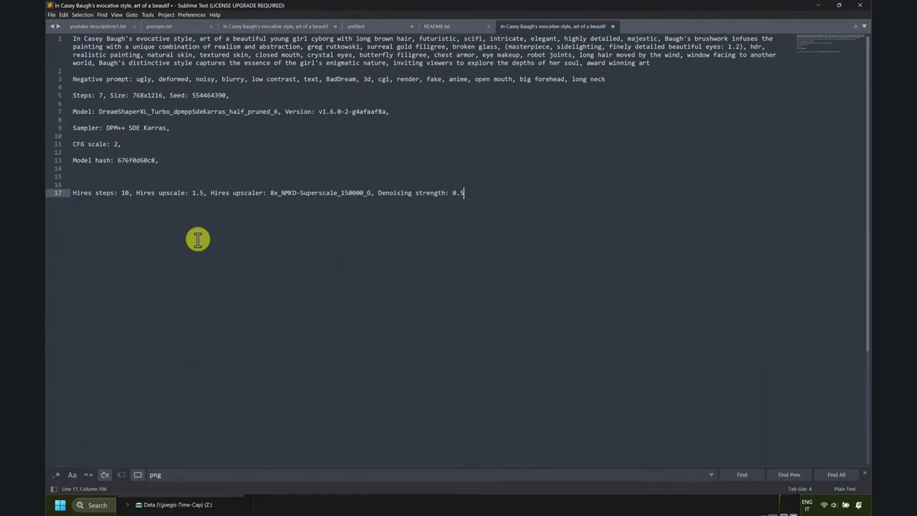
drag(676, 63, 86, 9)
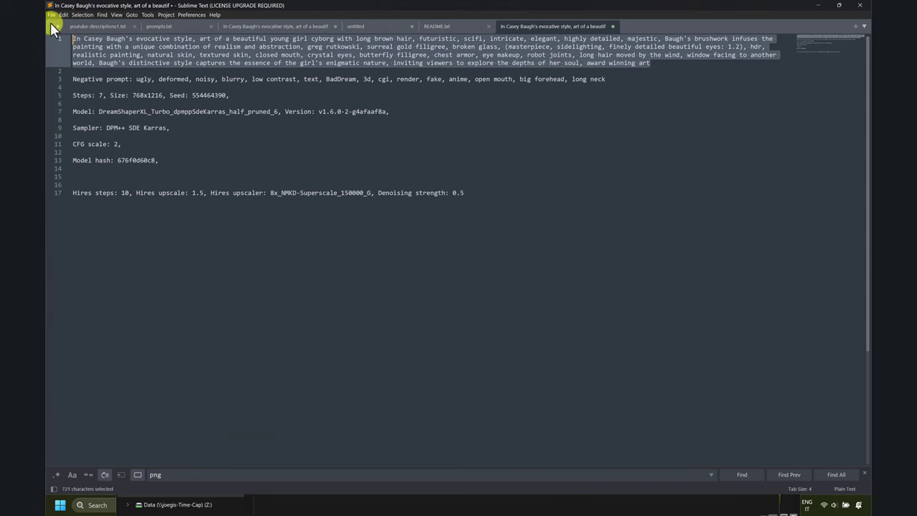
click(818, 5)
click(421, 228)
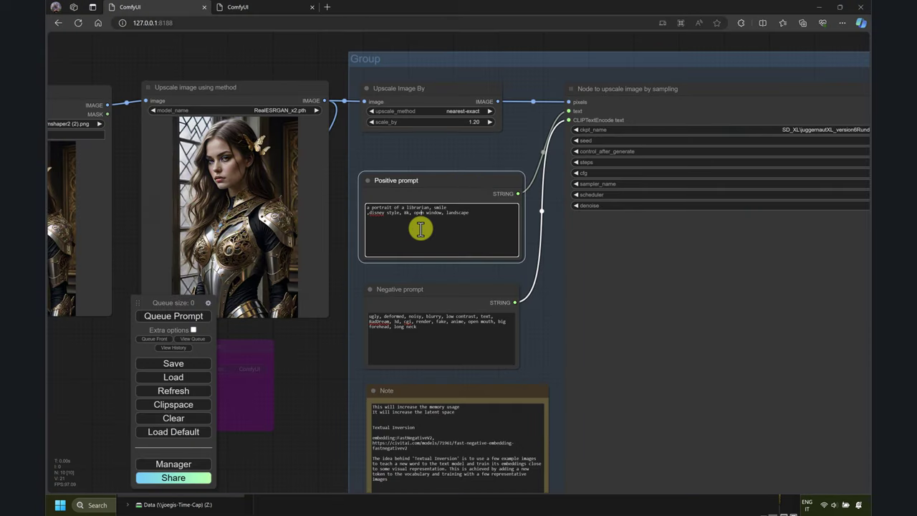
key(ctrl+a)
key(ctrl+v)
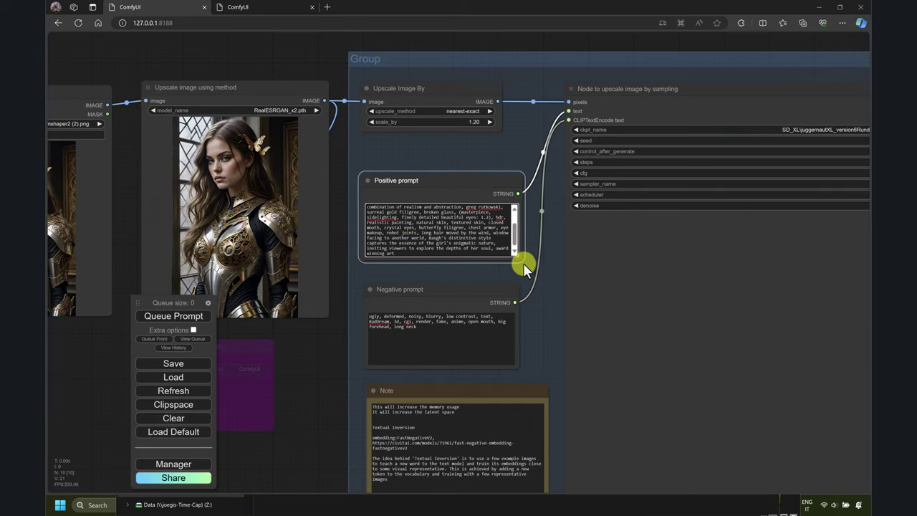
Enlarge the Positive prompt node slightly and move it up, clear of the Negative prompt node
drag(316, 432, 411, 414)
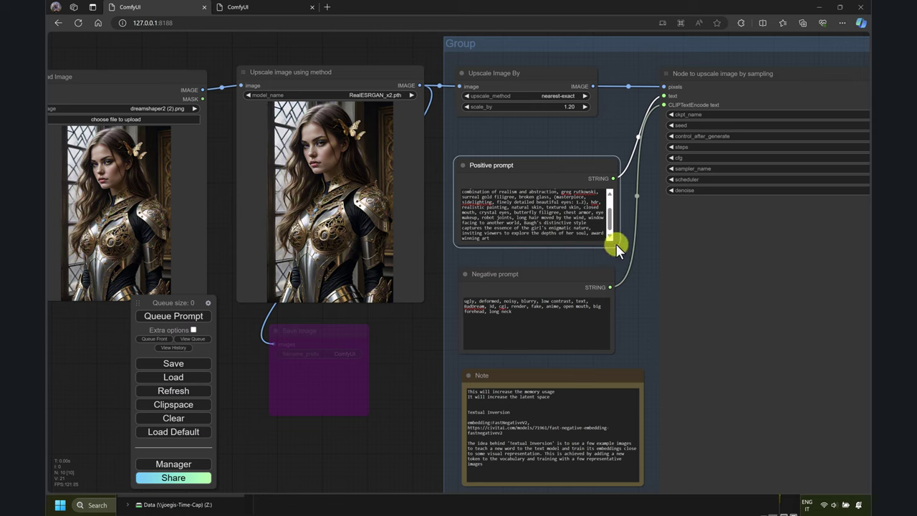
drag(616, 247, 610, 259)
drag(549, 167, 549, 146)
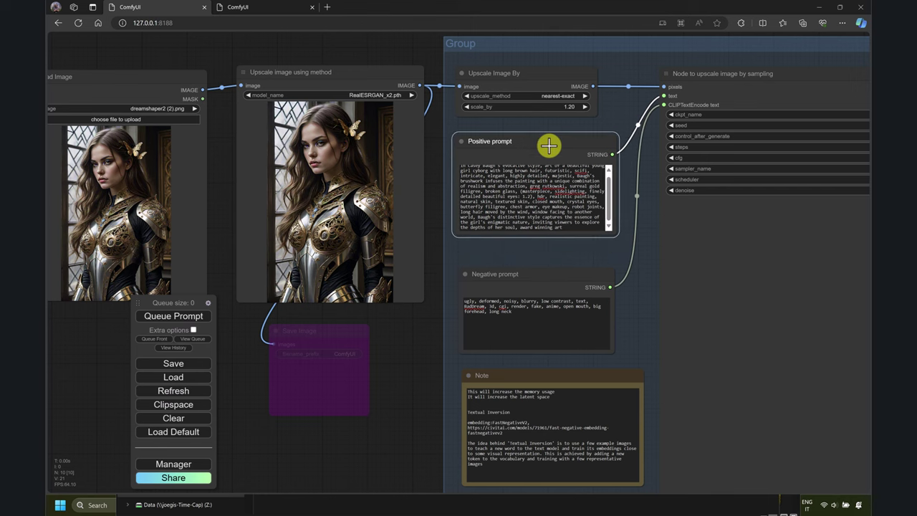
scroll(414, 328, down, 1)
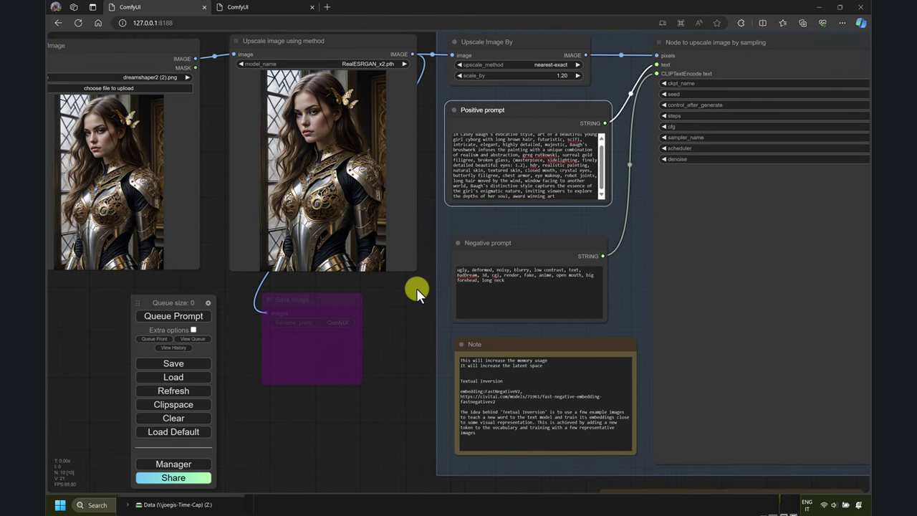
Clear all text from the Positive prompt node and queue the upscaling workflow with only the negative prompt filled in
mouse_move(416, 290)
mouse_down()
mouse_move(389, 286)
mouse_move(413, 292)
mouse_up()
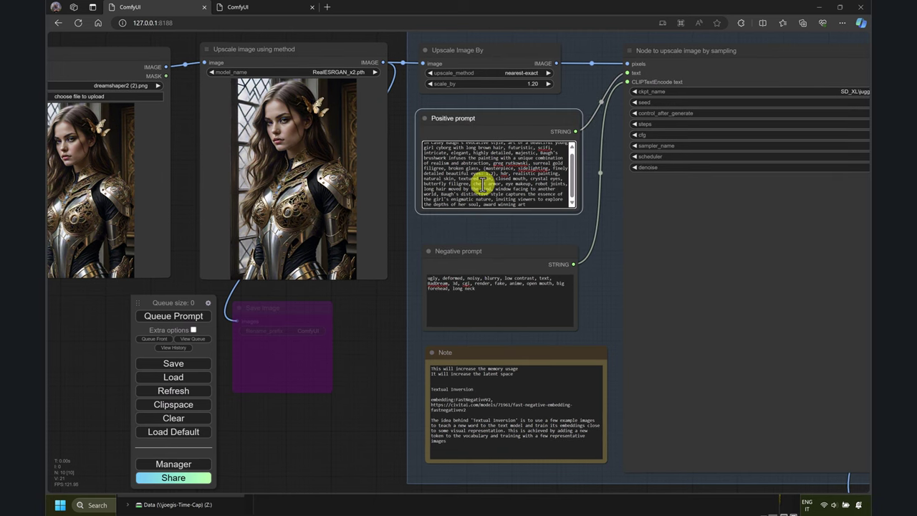
key(ctrl+a)
key(Delete)
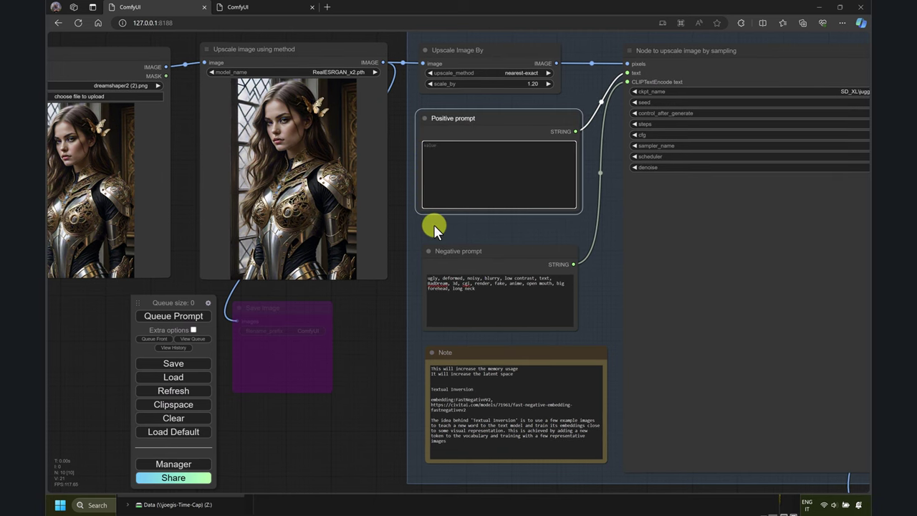
drag(362, 358, 211, 365)
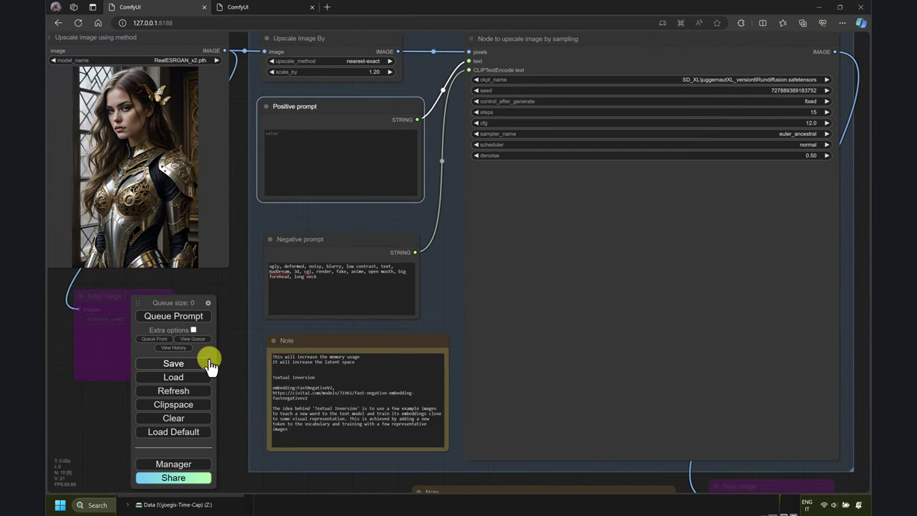
click(179, 320)
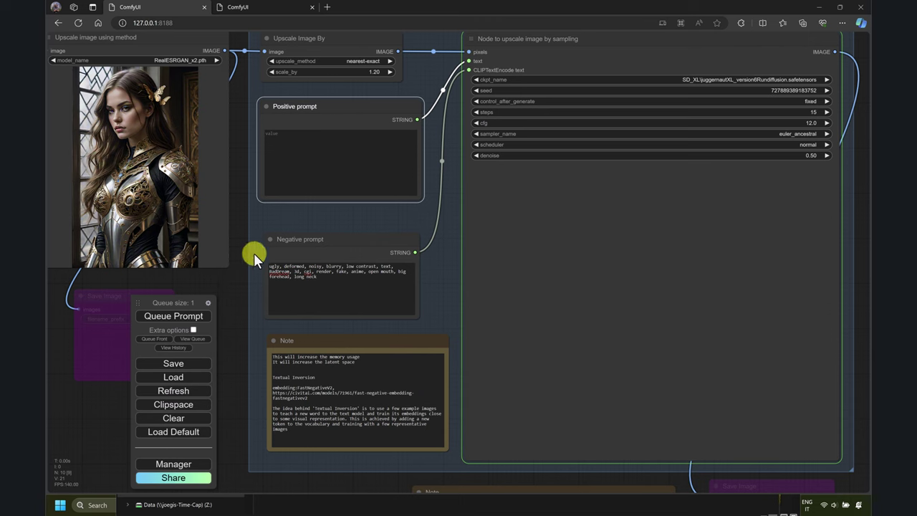
Check the run's progress in the command console and the GPU load on Task Manager's performance page
drag(239, 229, 271, 233)
click(420, 505)
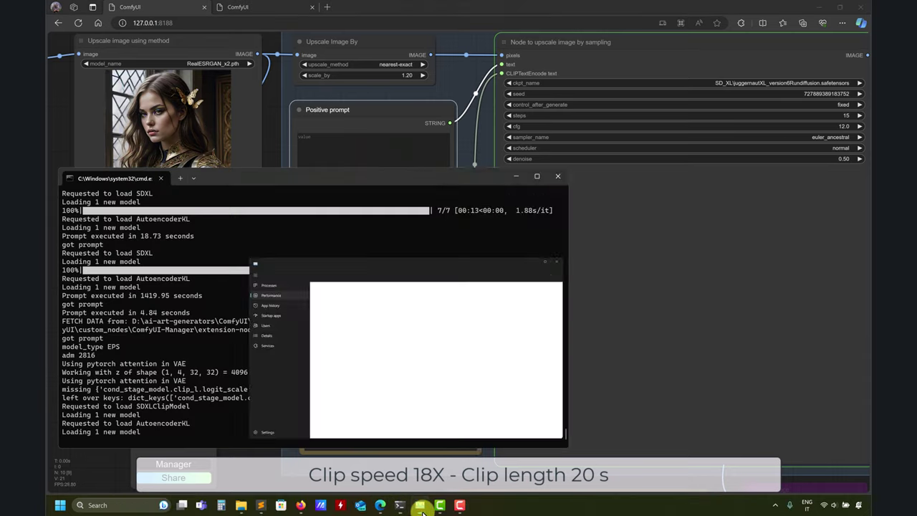
key(ctrl+shift+Escape)
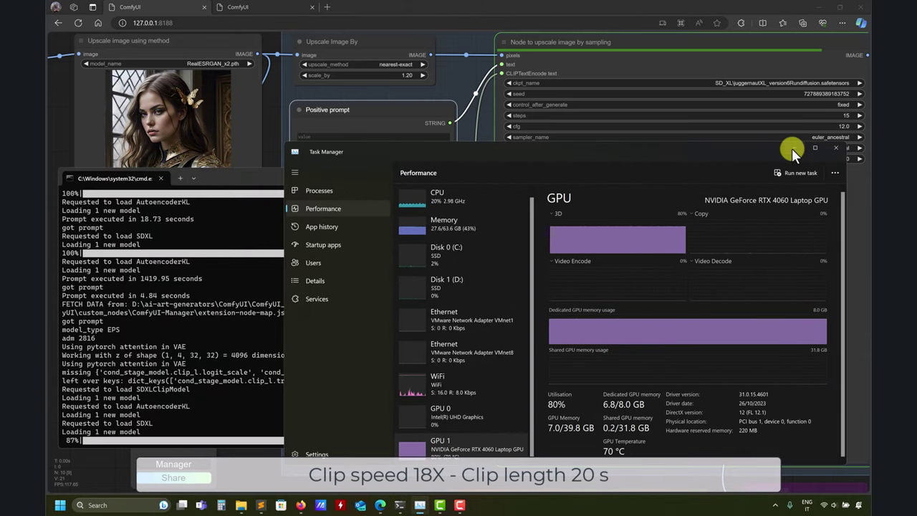
click(793, 148)
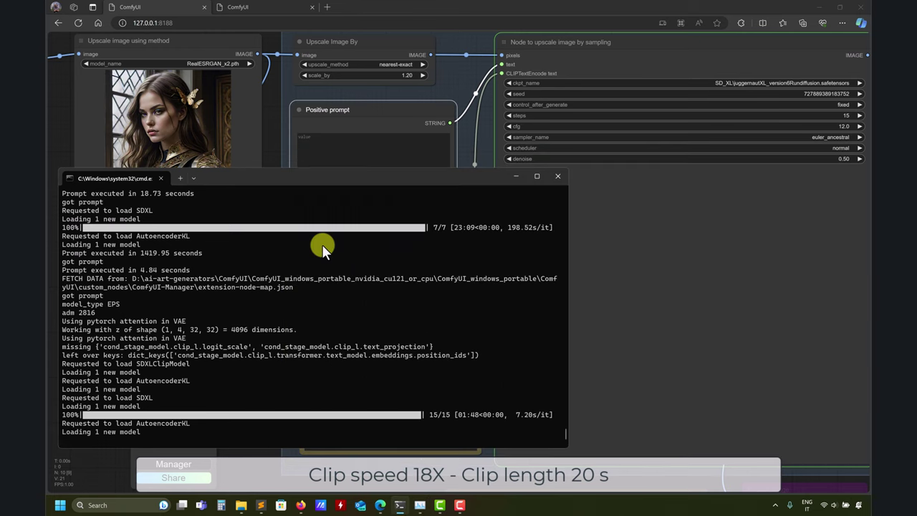
click(412, 505)
scroll(645, 107, down, 3)
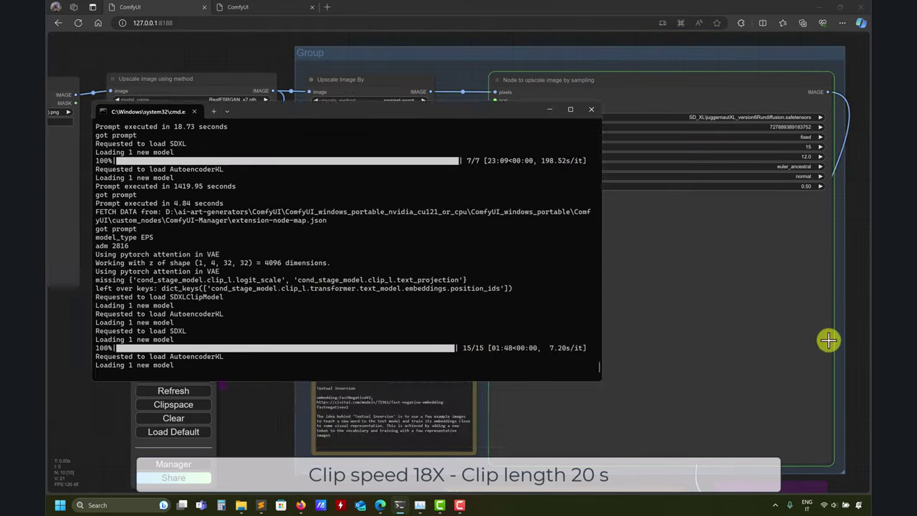
drag(415, 110, 401, 212)
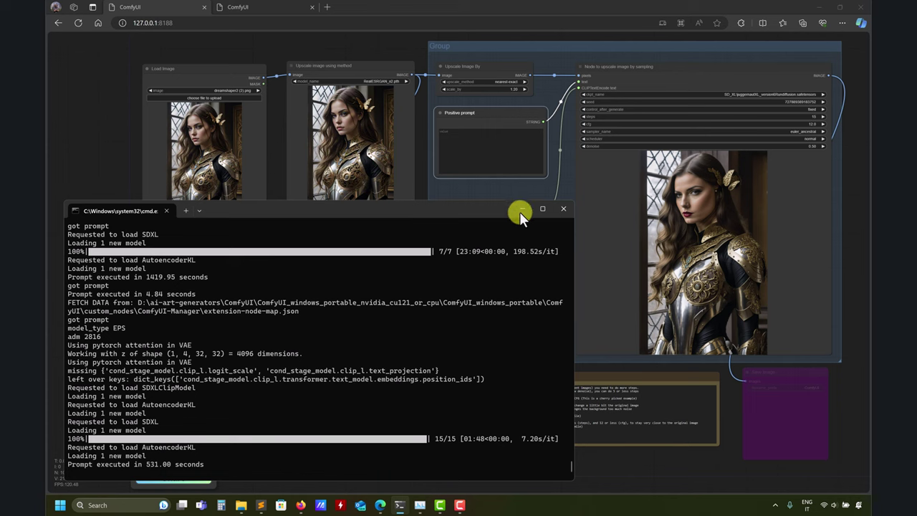
Return to the ComfyUI workflow and examine the face, hair ornament and armour in the sampling node's image, comparing it with the source images
scroll(627, 250, up, 5)
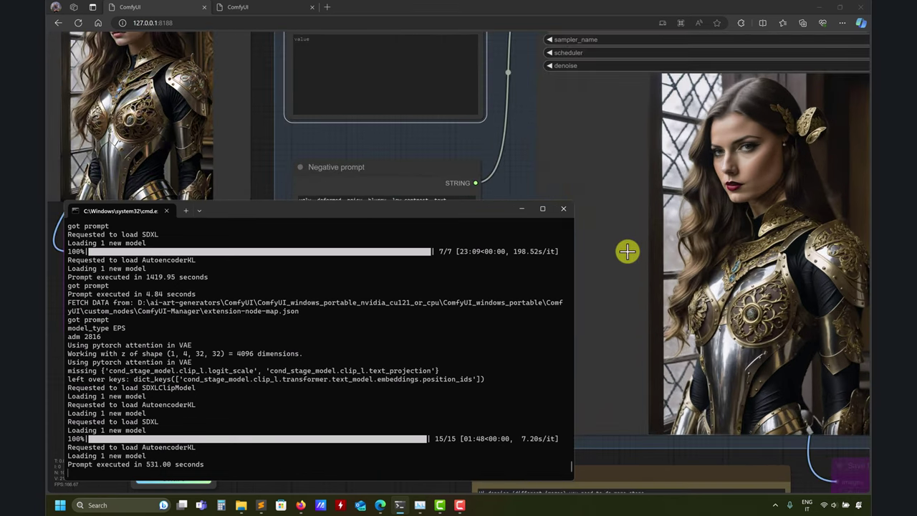
scroll(626, 257, down, 10)
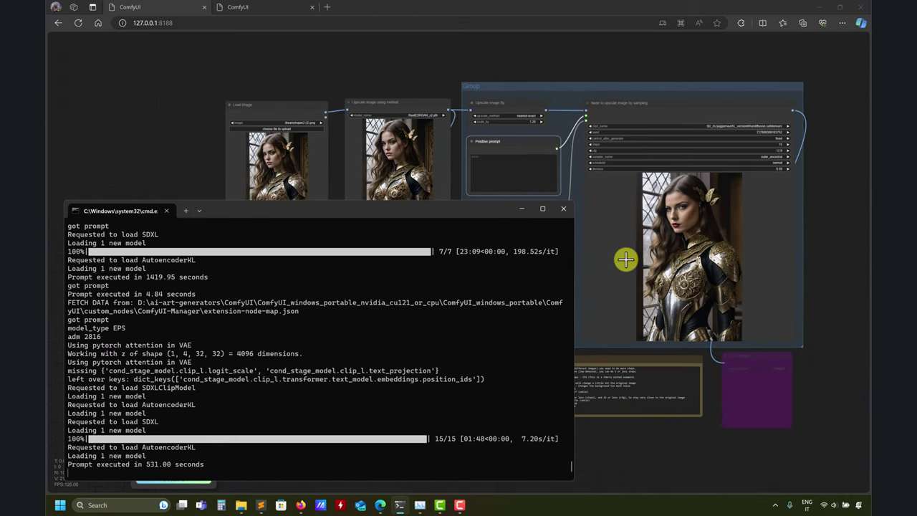
drag(788, 278, 739, 256)
scroll(702, 260, up, 5)
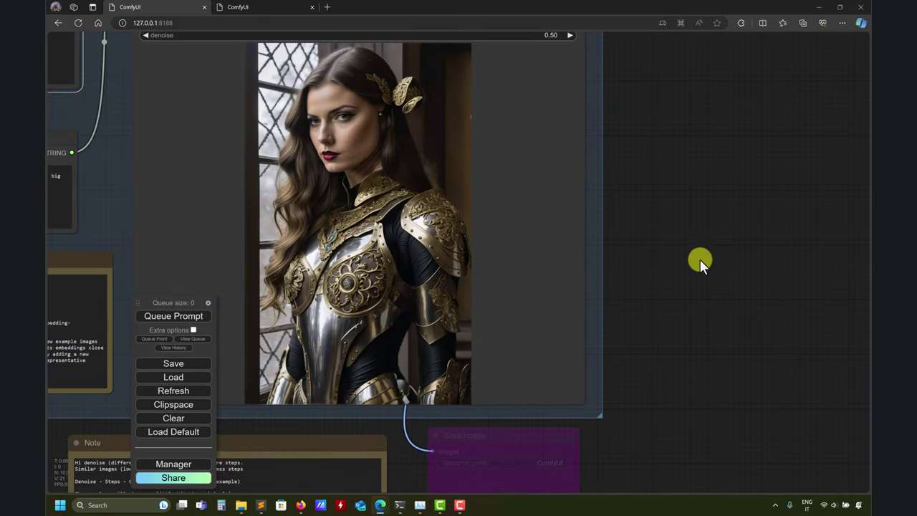
scroll(806, 240, up, 3)
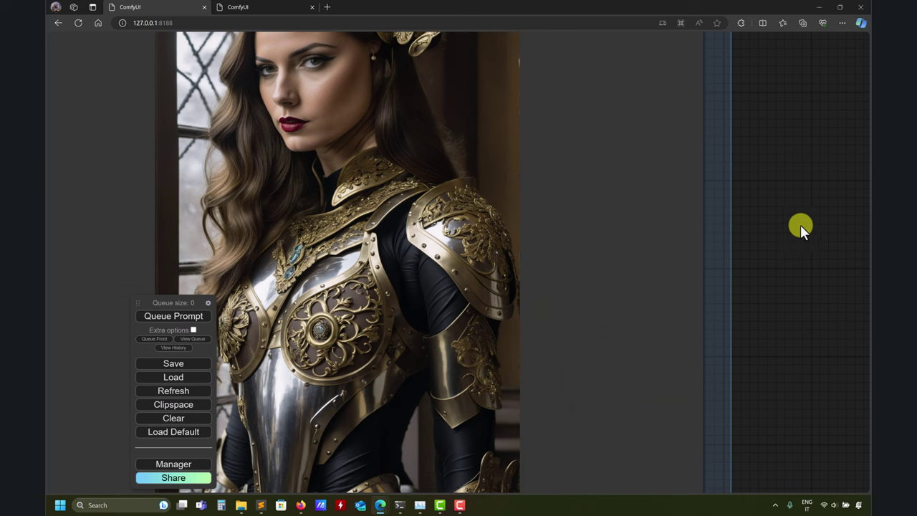
drag(800, 224, 850, 218)
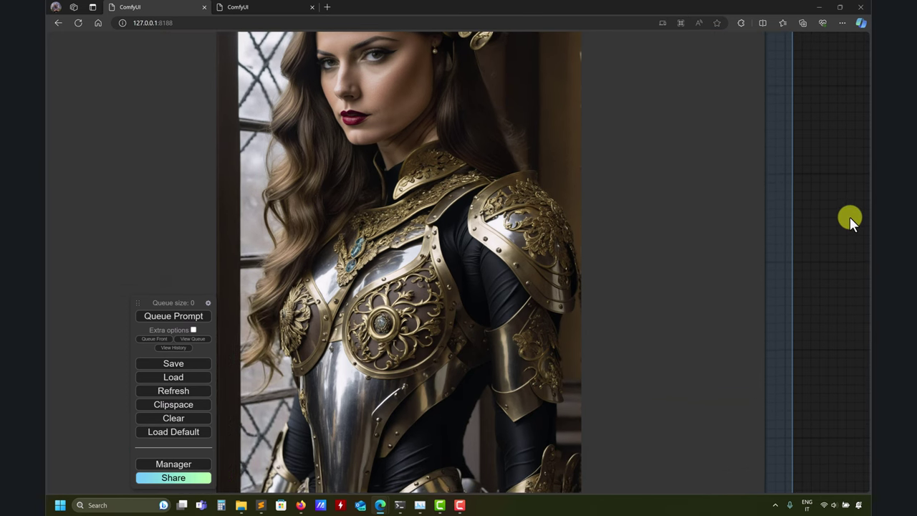
scroll(849, 217, down, 5)
drag(859, 191, 803, 270)
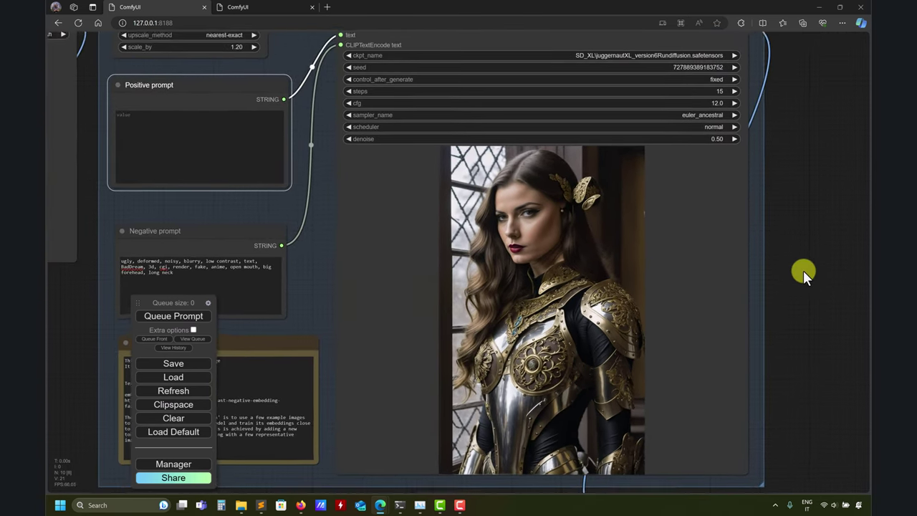
scroll(790, 256, up, 4)
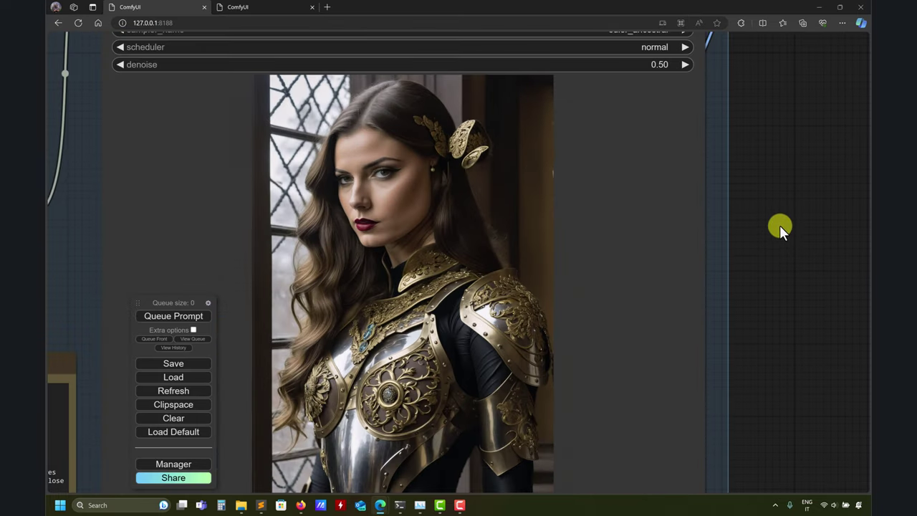
drag(779, 225, 802, 222)
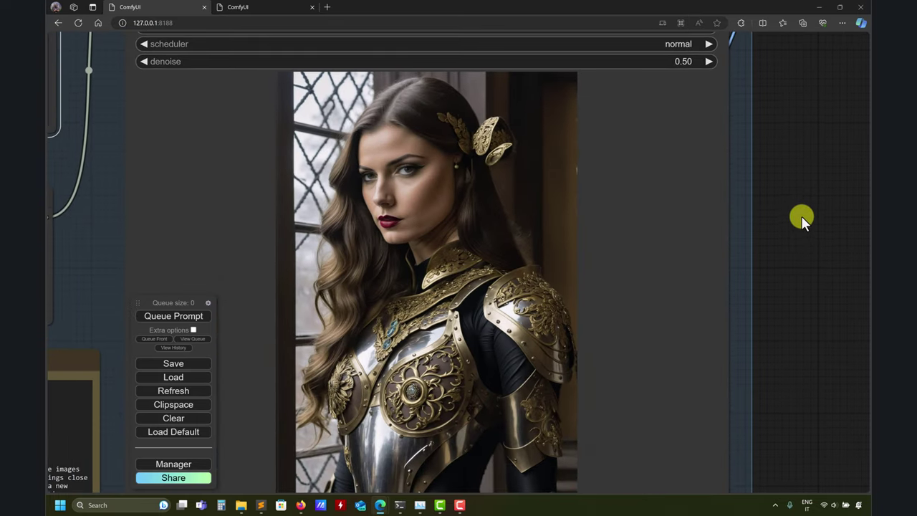
scroll(801, 215, up, 4)
scroll(801, 212, down, 12)
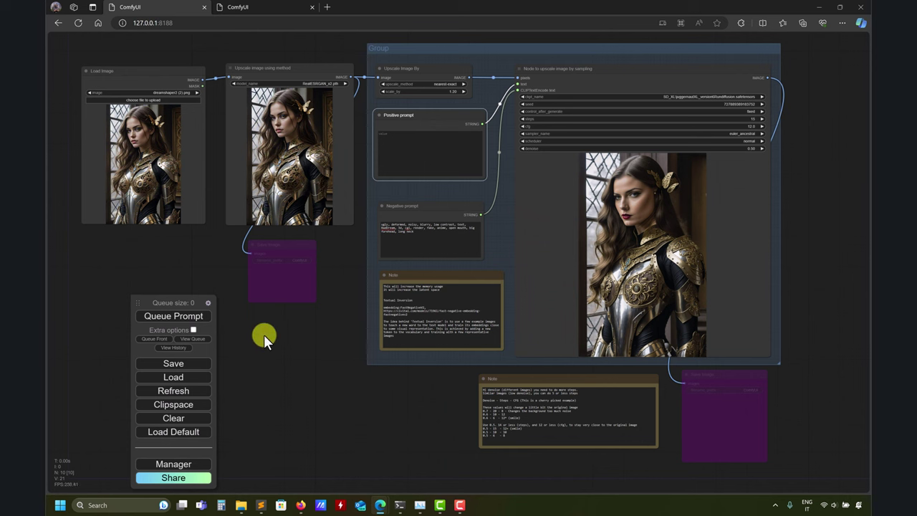
drag(262, 334, 240, 339)
scroll(752, 200, up, 10)
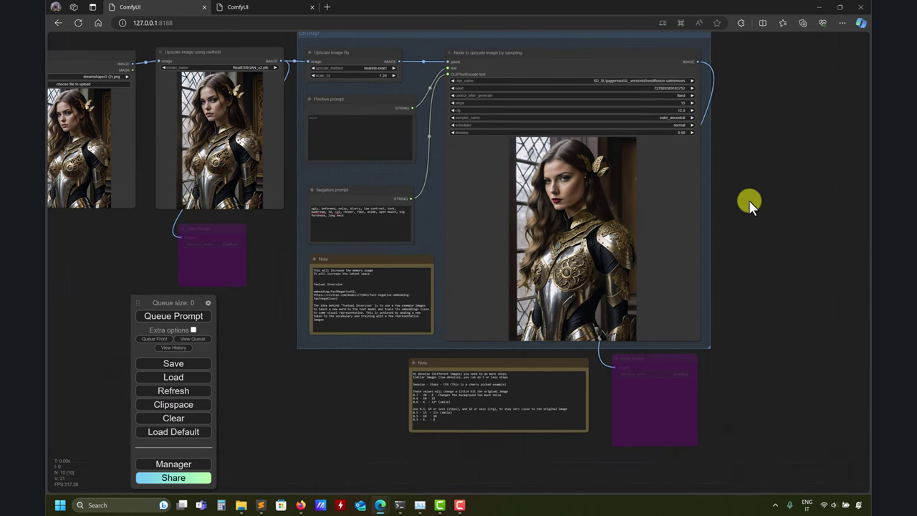
scroll(777, 189, up, 2)
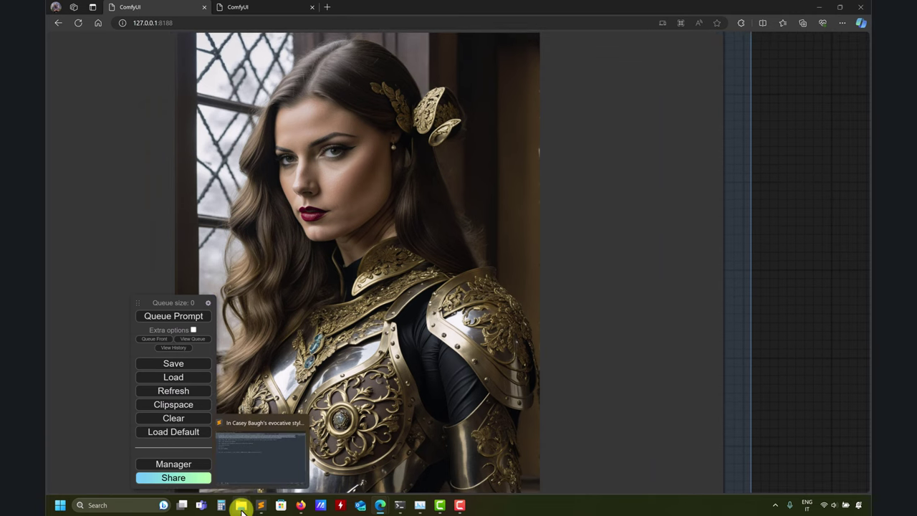
Copy the prompt on line 1 of the Sublime Text notes and paste it into the empty Positive prompt node
mouse_move(241, 501)
mouse_move(266, 466)
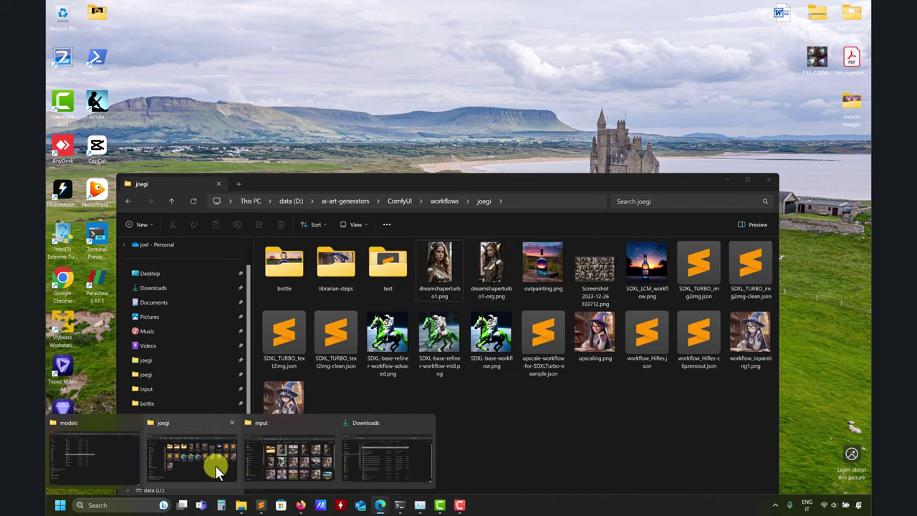
click(214, 465)
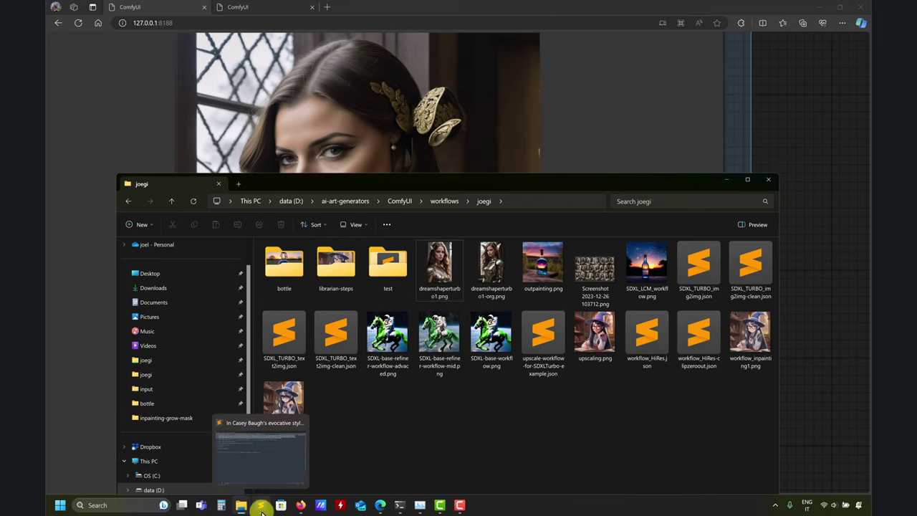
click(262, 458)
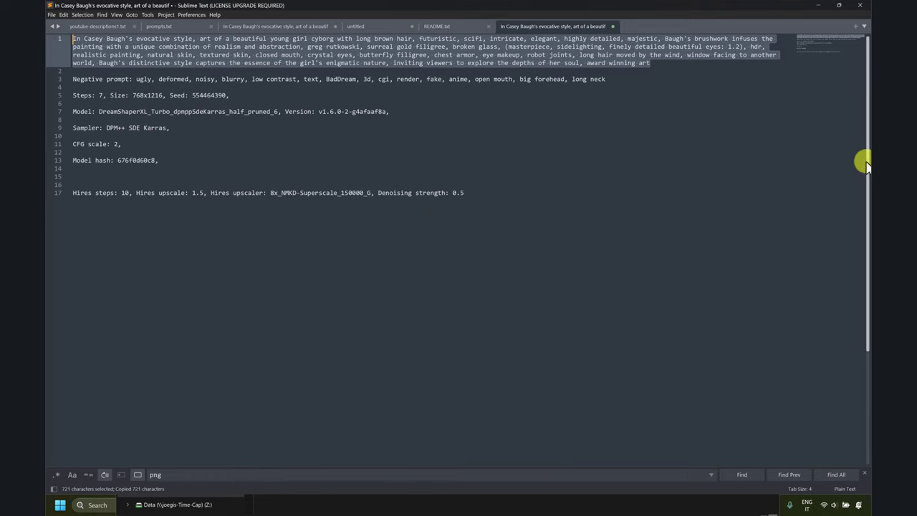
click(815, 5)
click(793, 129)
scroll(795, 140, down, 6)
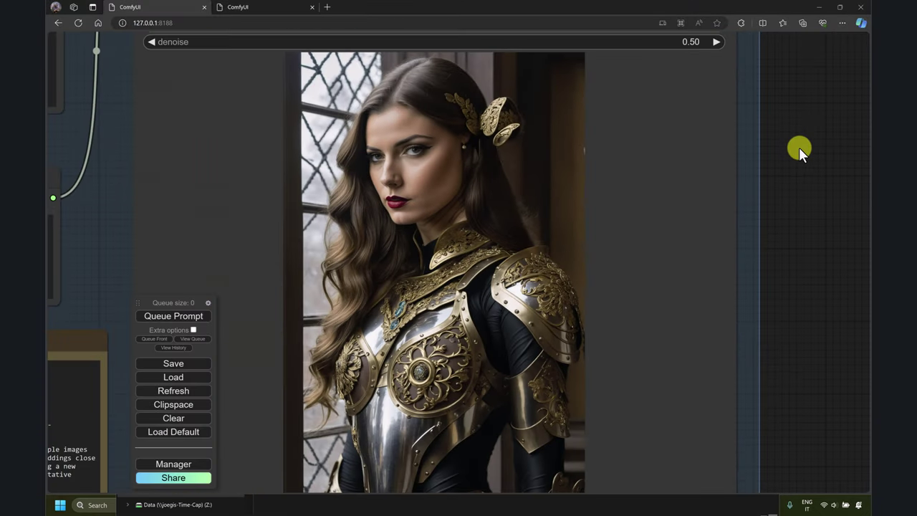
click(275, 86)
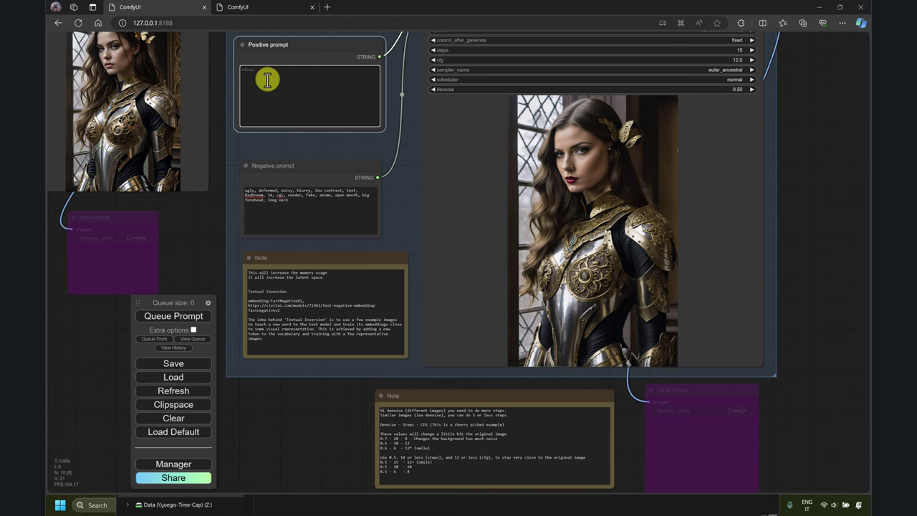
key(ctrl+v)
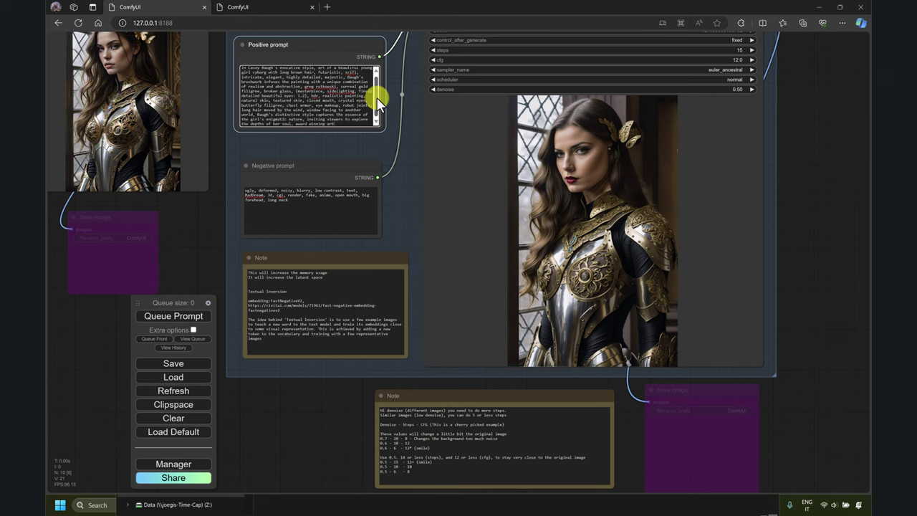
Set the scale_by value of the Upscale Image By node to 1
scroll(374, 94, up, 3)
drag(814, 129, 778, 200)
click(292, 100)
text(1)
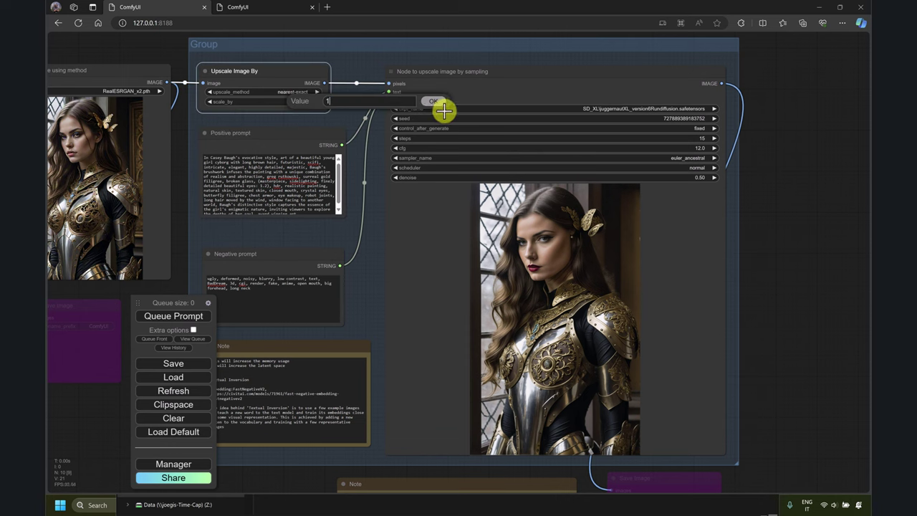
click(436, 103)
Inspect the previous sampling result up close, then queue the workflow again to generate a new image
scroll(742, 210, up, 6)
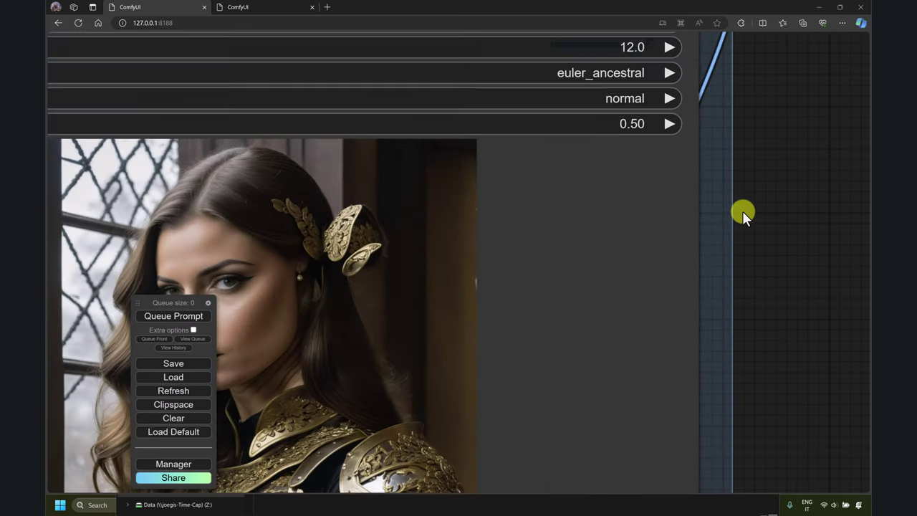
drag(747, 225, 835, 166)
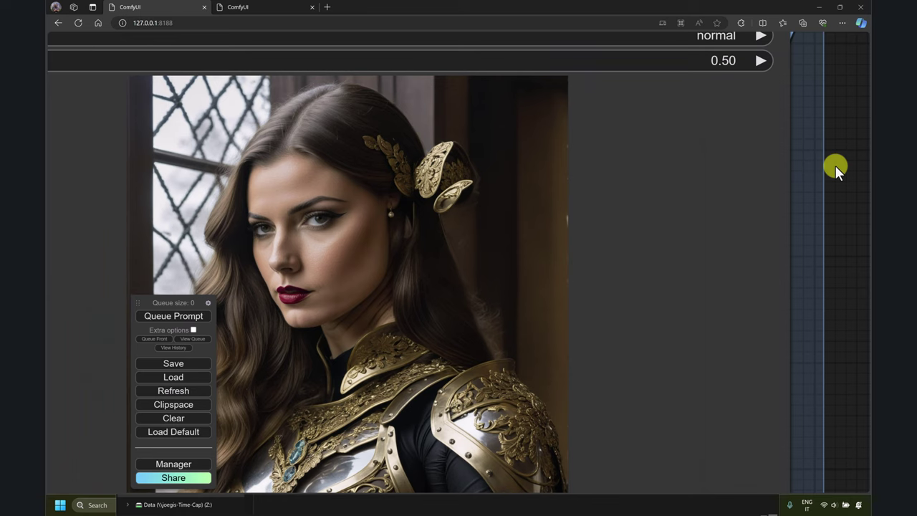
scroll(835, 165, down, 7)
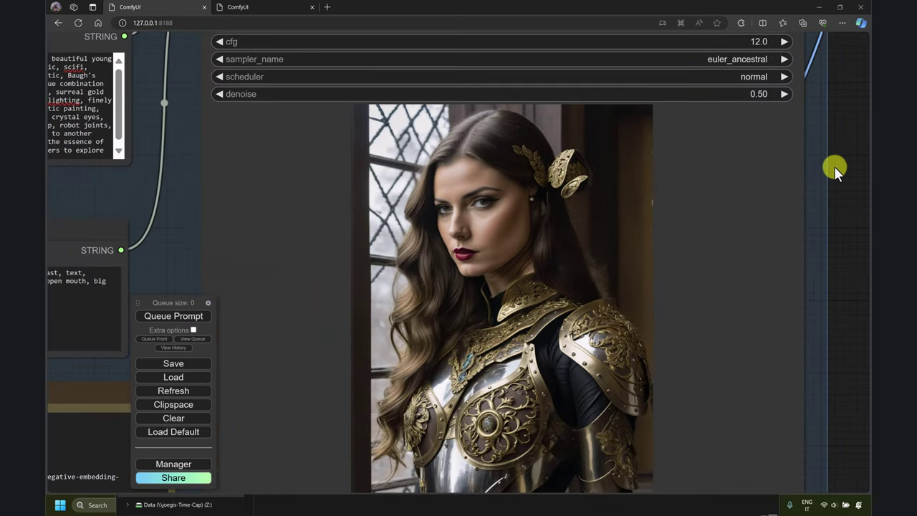
scroll(833, 166, down, 5)
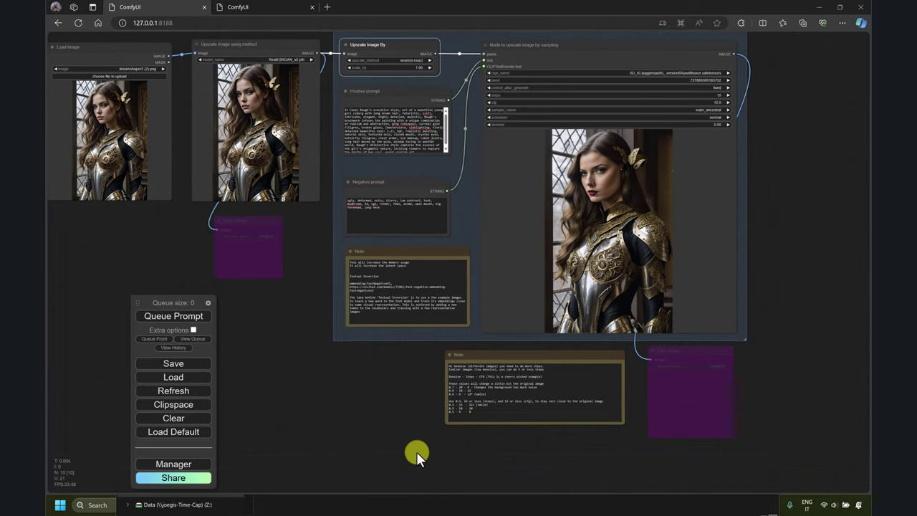
drag(416, 452, 333, 464)
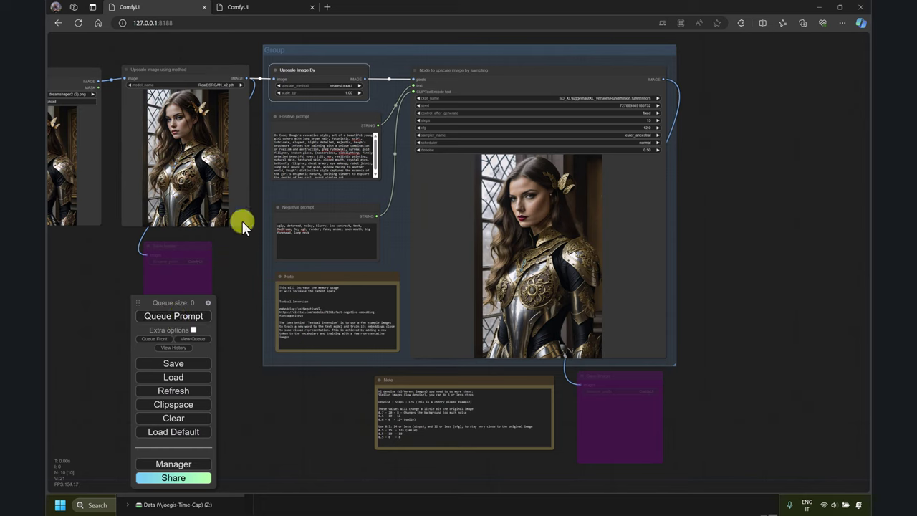
click(177, 315)
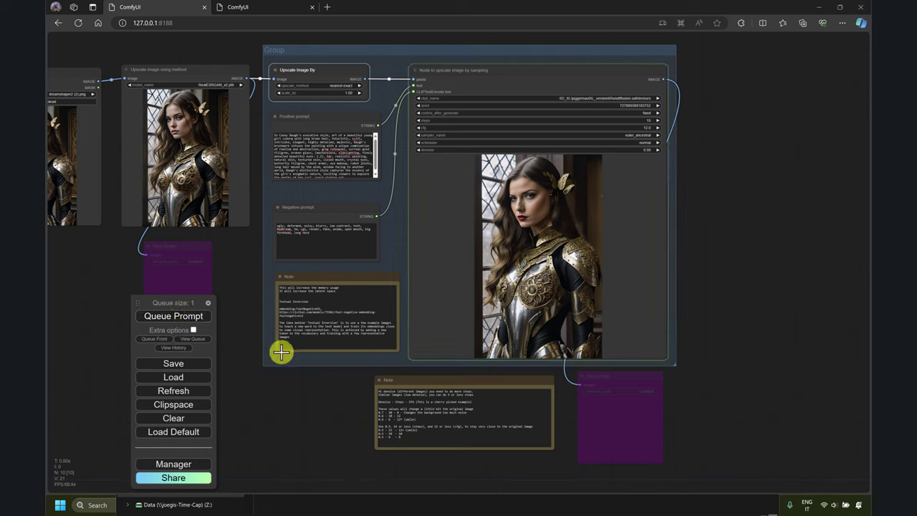
drag(276, 408, 338, 403)
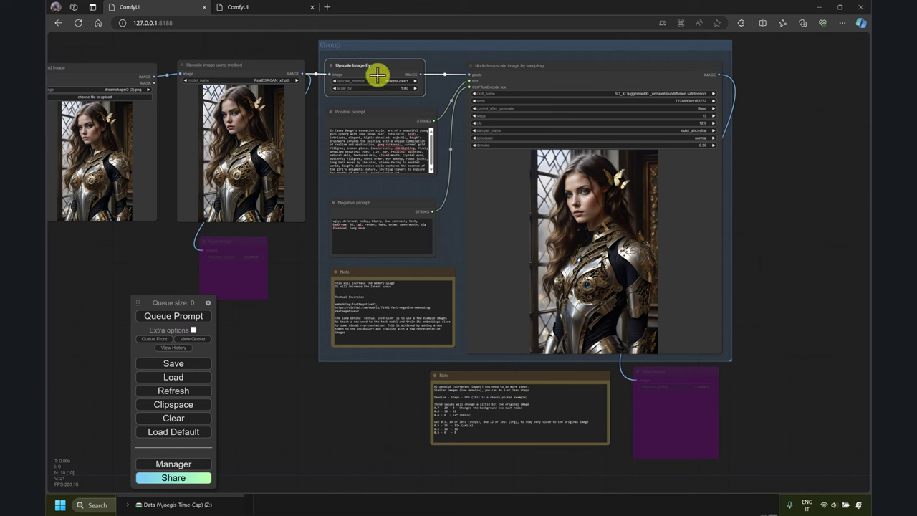
drag(789, 199, 752, 216)
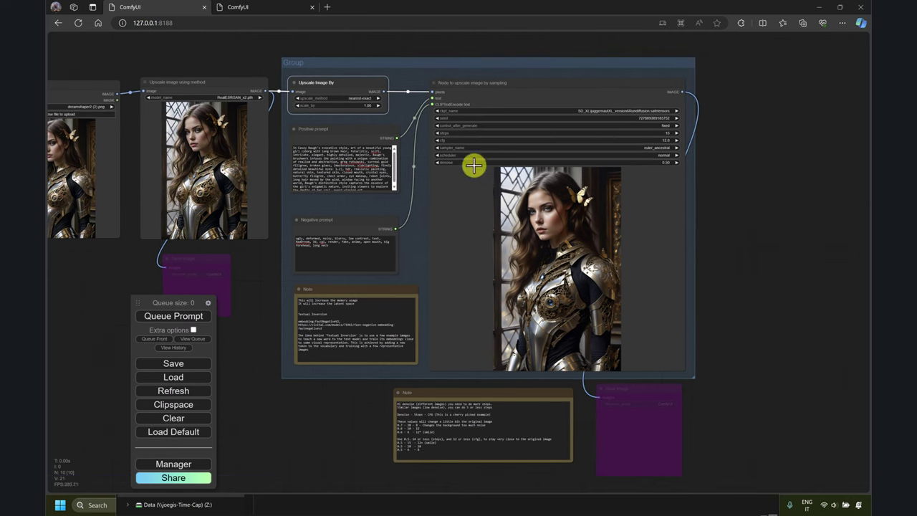
Compare the newly sampled image with the RealESRGAN upscaled image, examining the face, butterfly ornament and armour
scroll(759, 244, up, 10)
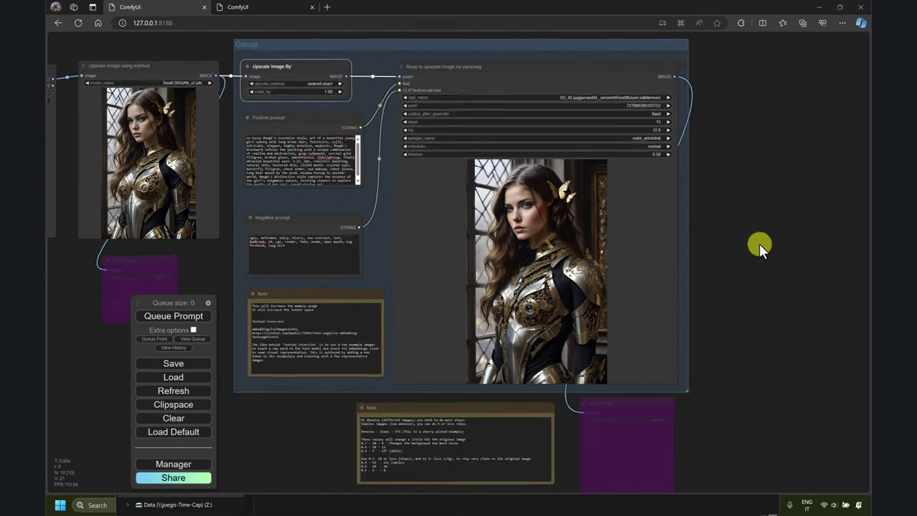
scroll(802, 208, down, 5)
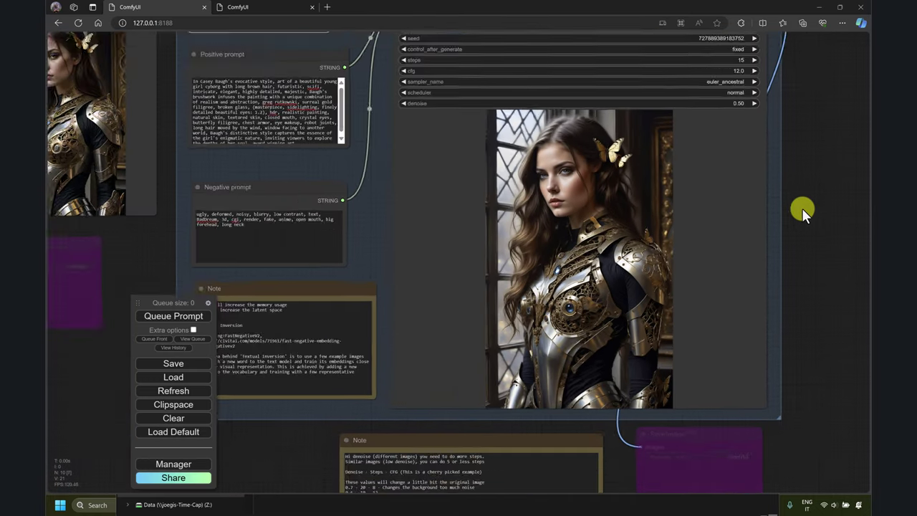
drag(268, 253, 293, 257)
scroll(293, 256, up, 4)
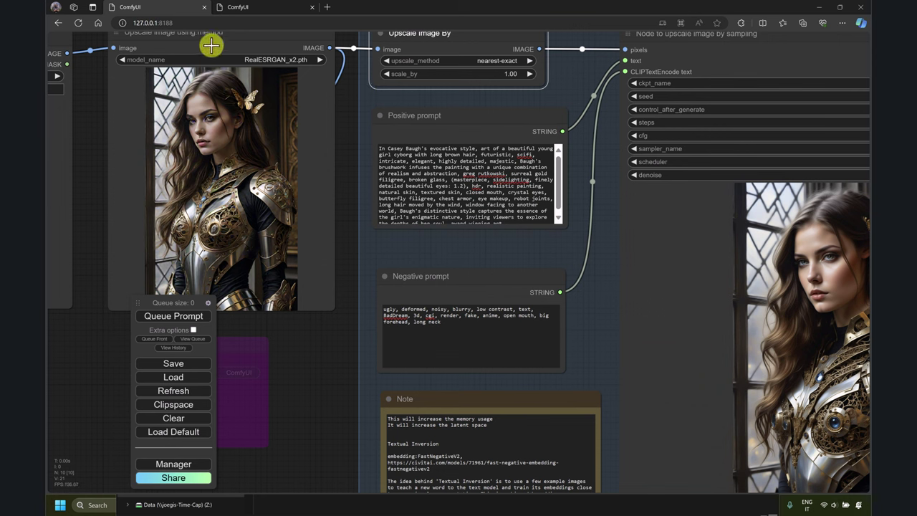
drag(308, 347, 273, 303)
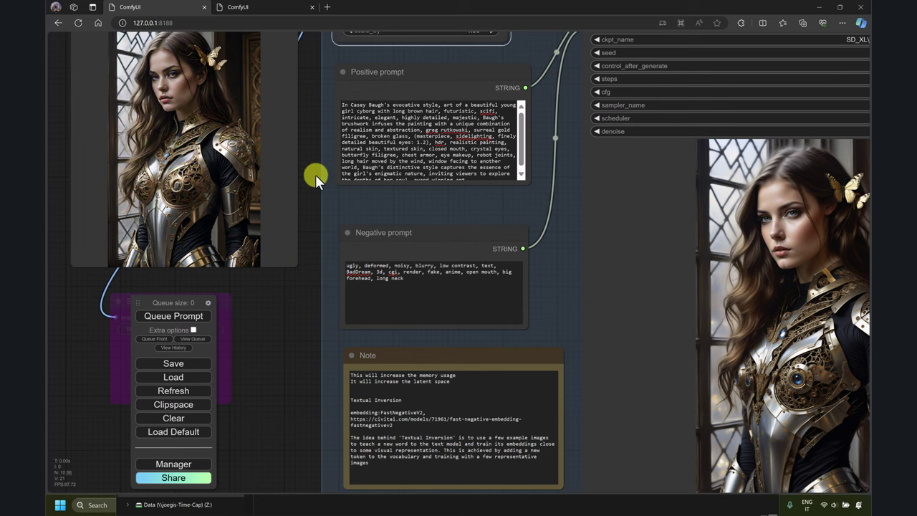
drag(282, 313, 292, 323)
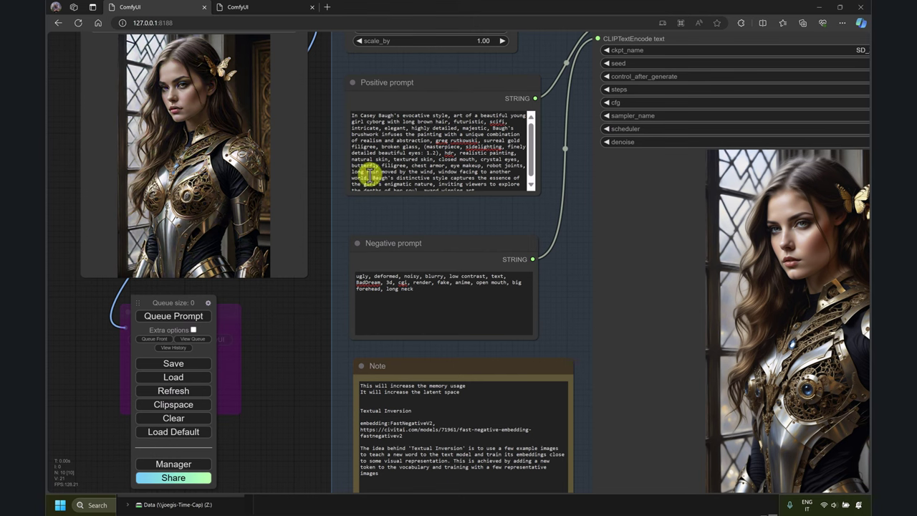
drag(297, 314, 33, 224)
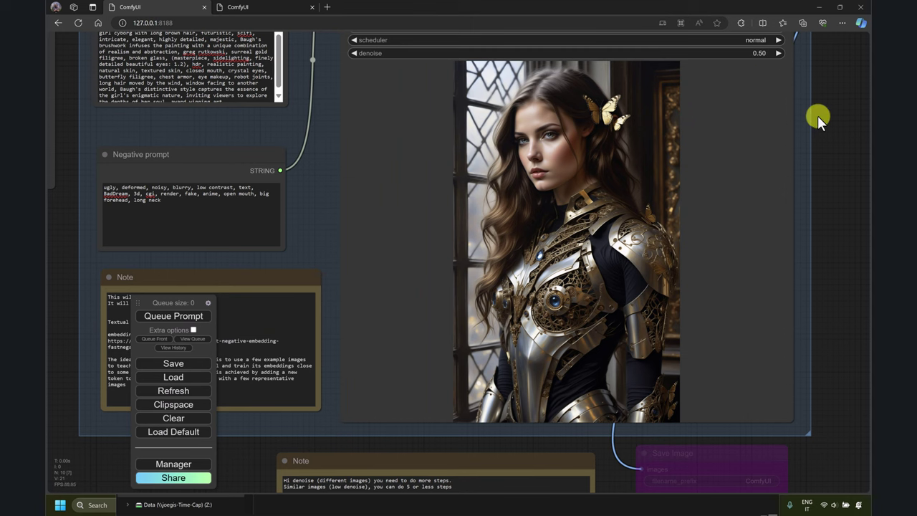
scroll(820, 115, down, 3)
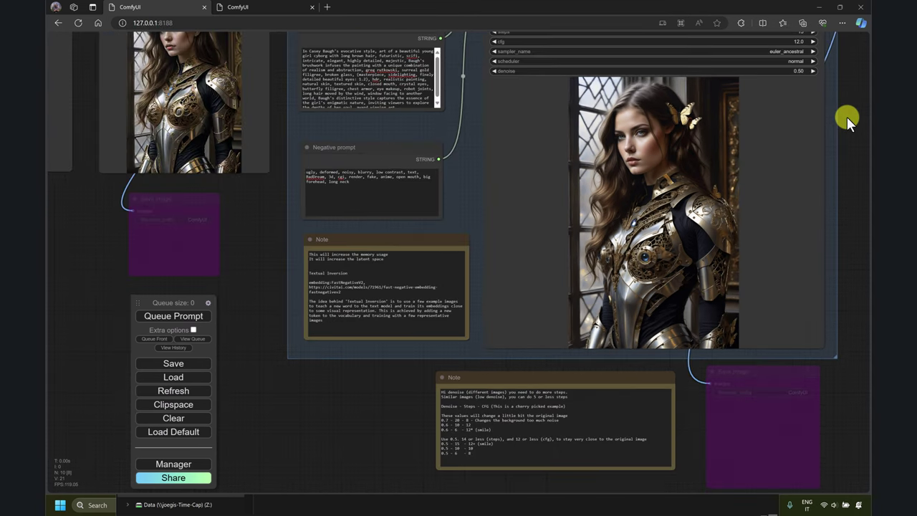
drag(846, 402, 665, 417)
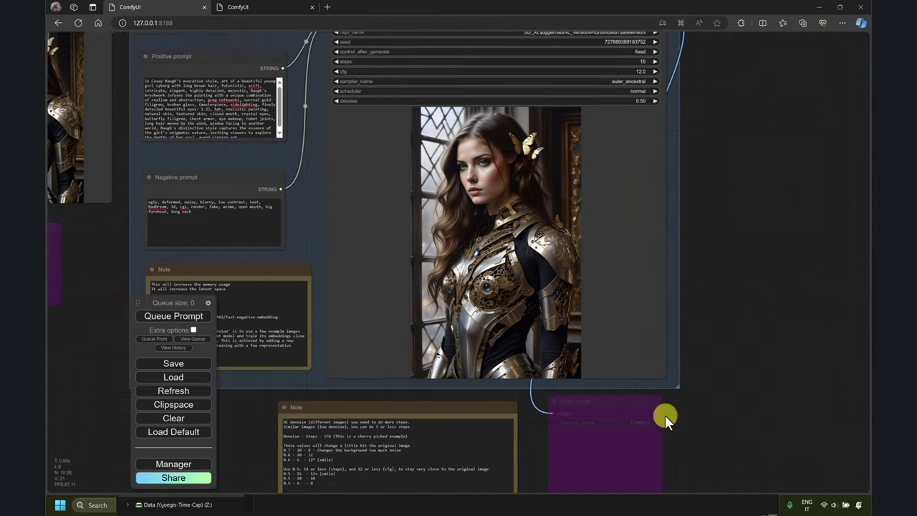
scroll(665, 418, up, 5)
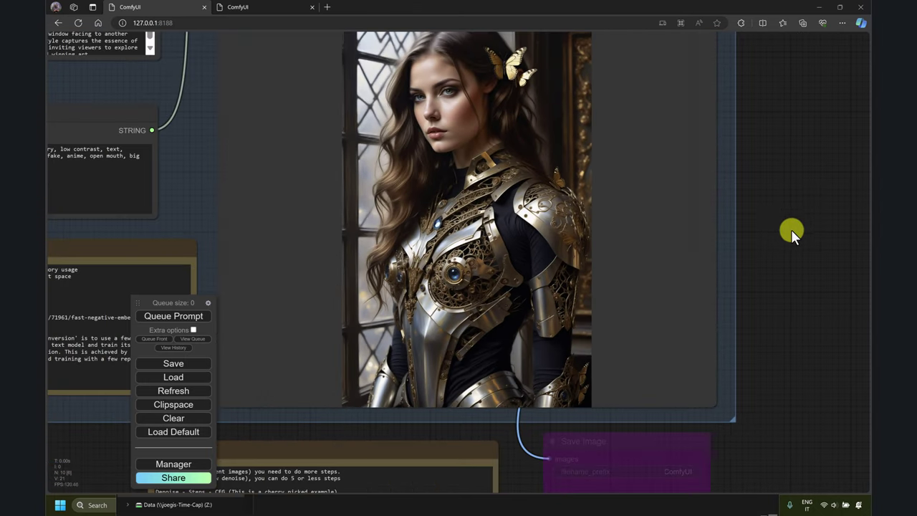
Move the queue menu clear of the sampled image and frame that image beside empty canvas space
drag(791, 230, 668, 200)
scroll(724, 198, up, 3)
scroll(792, 267, down, 5)
scroll(762, 192, down, 1)
scroll(812, 197, up, 1)
scroll(813, 197, down, 1)
drag(165, 301, 98, 292)
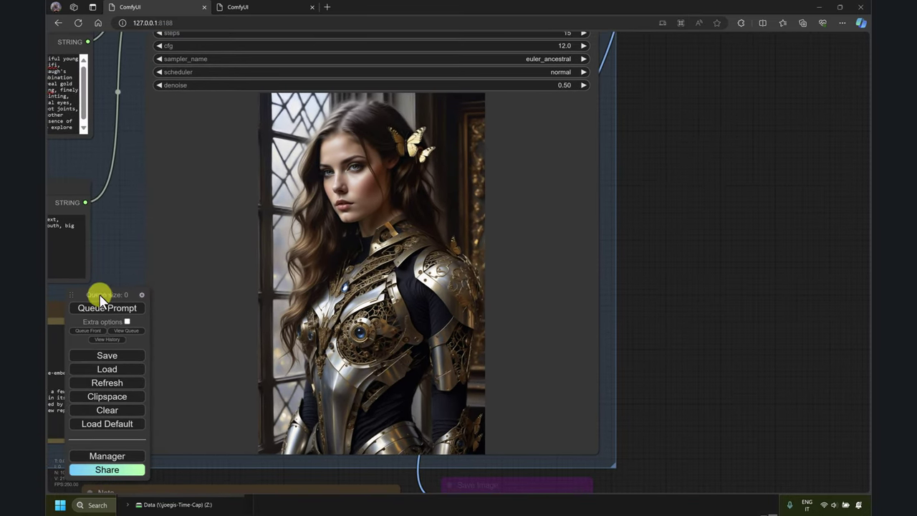
drag(723, 227, 647, 225)
scroll(647, 226, up, 1)
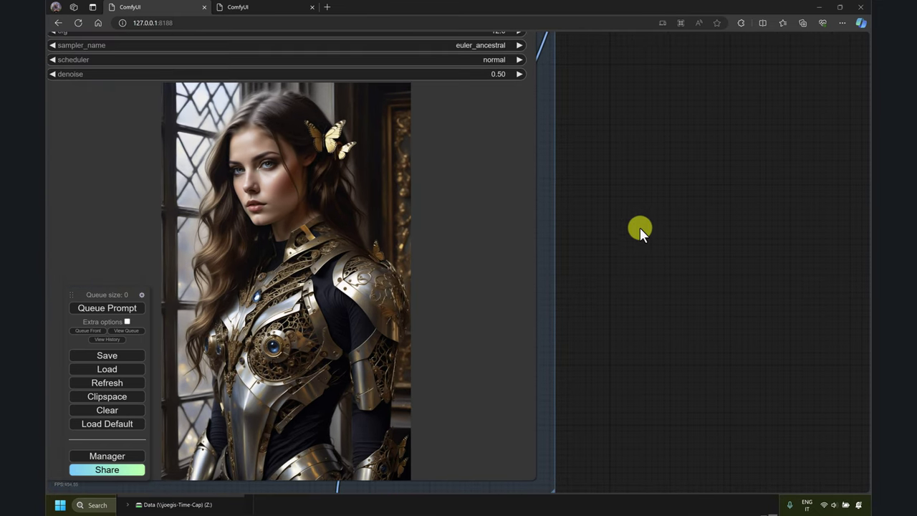
Place the Firefox window with the Civitai source image beside the sampled image in ComfyUI and compare the two
click(339, 504)
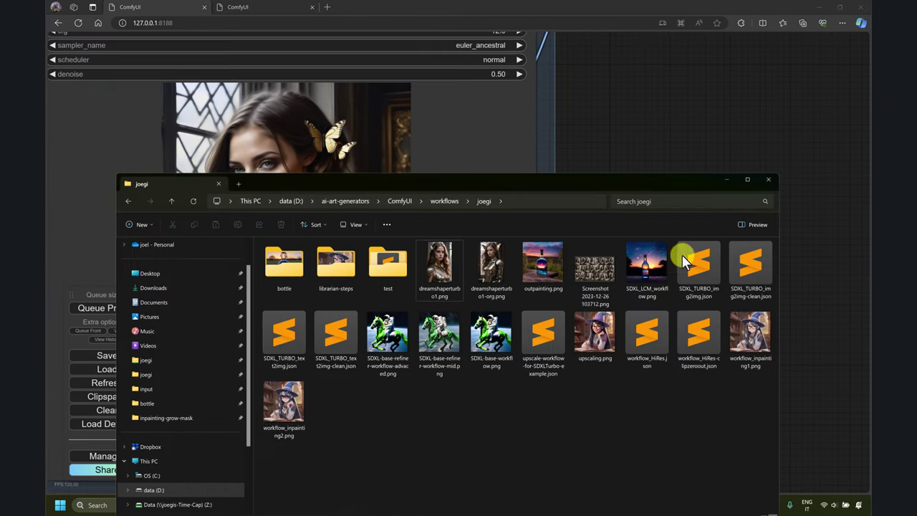
click(728, 179)
mouse_move(380, 506)
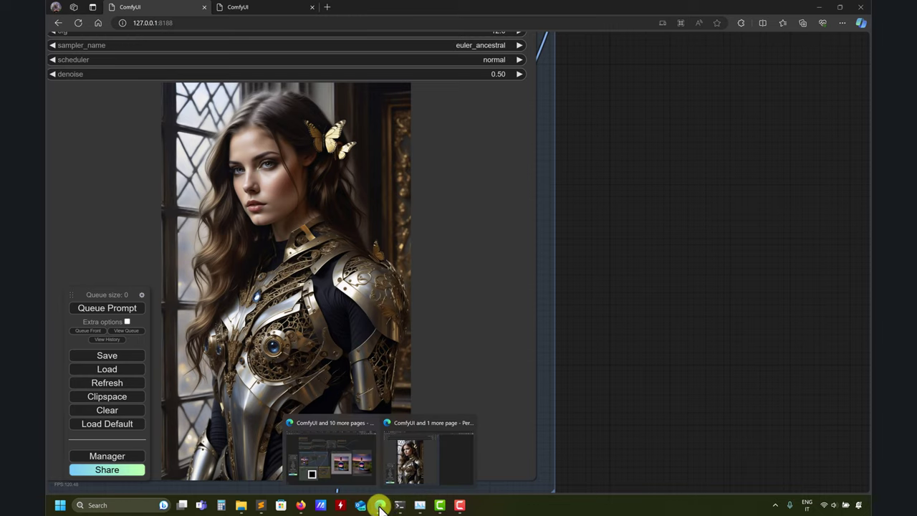
mouse_move(301, 503)
click(345, 469)
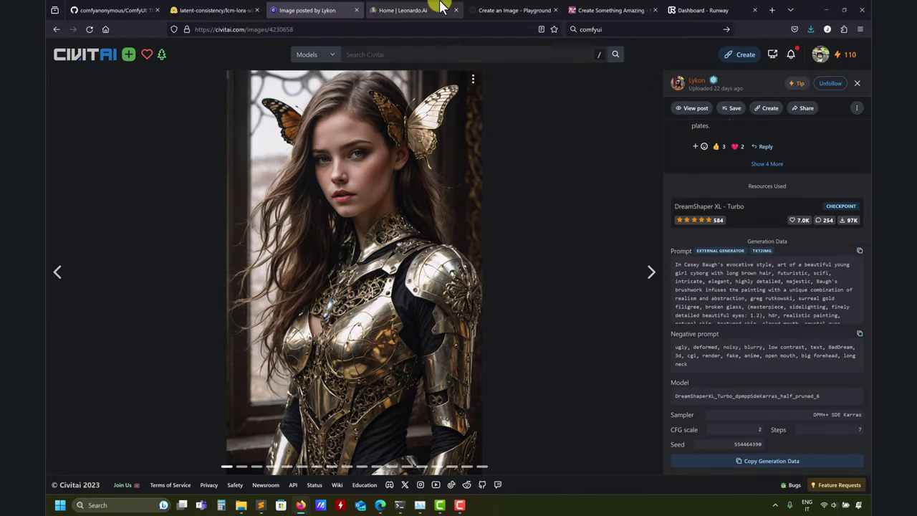
click(844, 10)
click(857, 43)
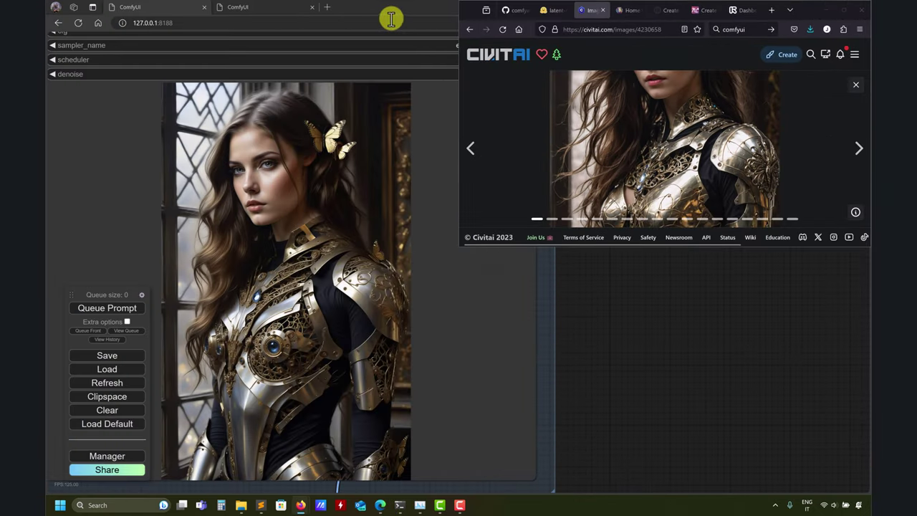
drag(475, 17, 434, 53)
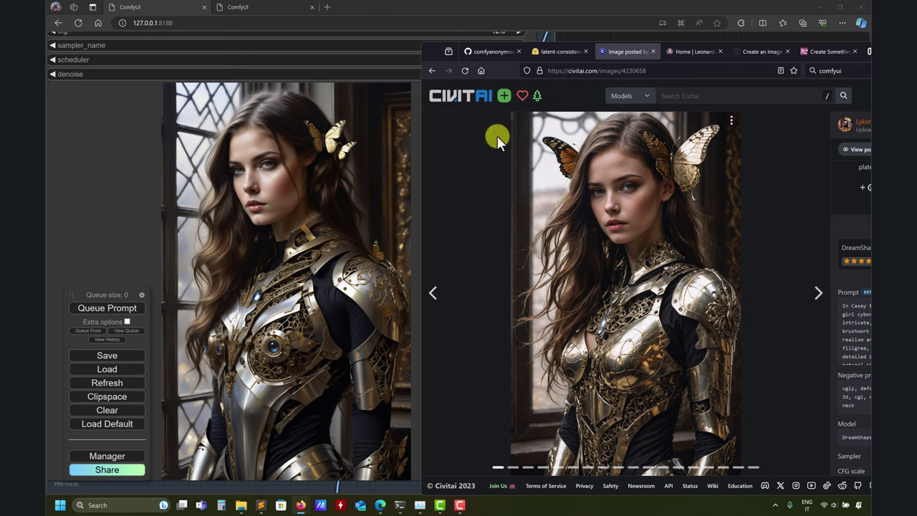
Switch to the Edge window with the bottle workflows and, in the first one, move the Load Checkpoint node up level with the prompt nodes
mouse_move(380, 506)
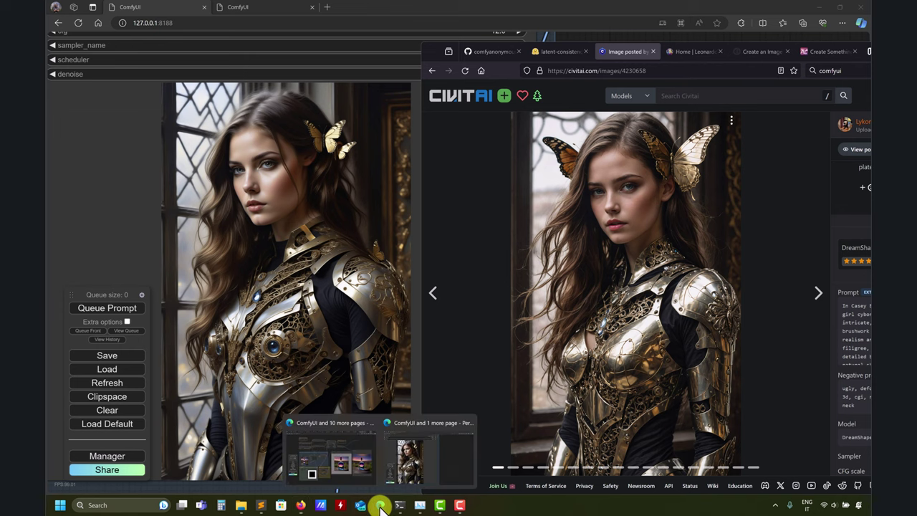
click(368, 473)
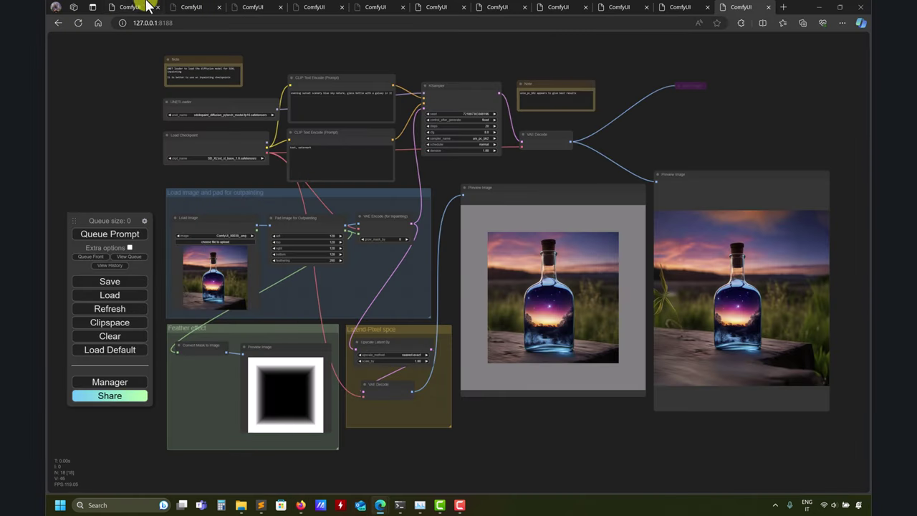
click(145, 6)
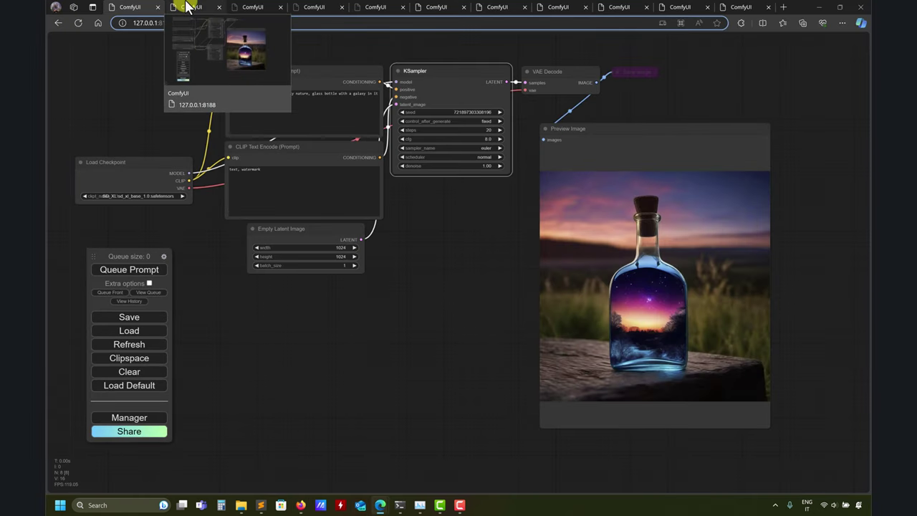
click(278, 371)
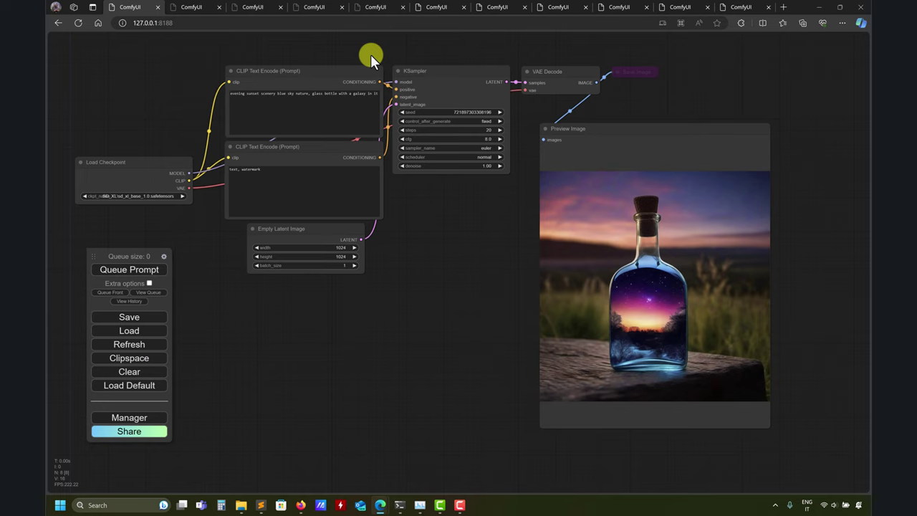
drag(165, 162, 159, 64)
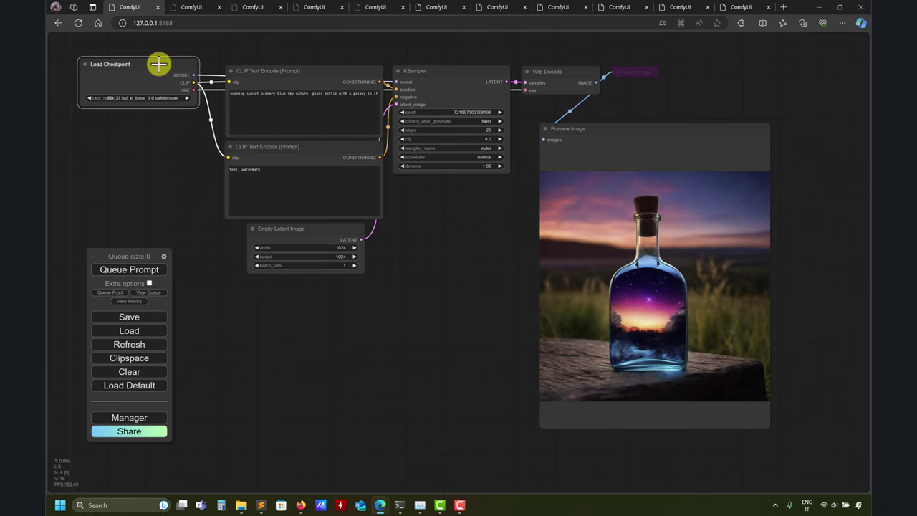
Review the other open bottle workflows, including the LoRA and SDTurbo ones, and return to the first basic text-to-image workflow
click(190, 6)
click(251, 7)
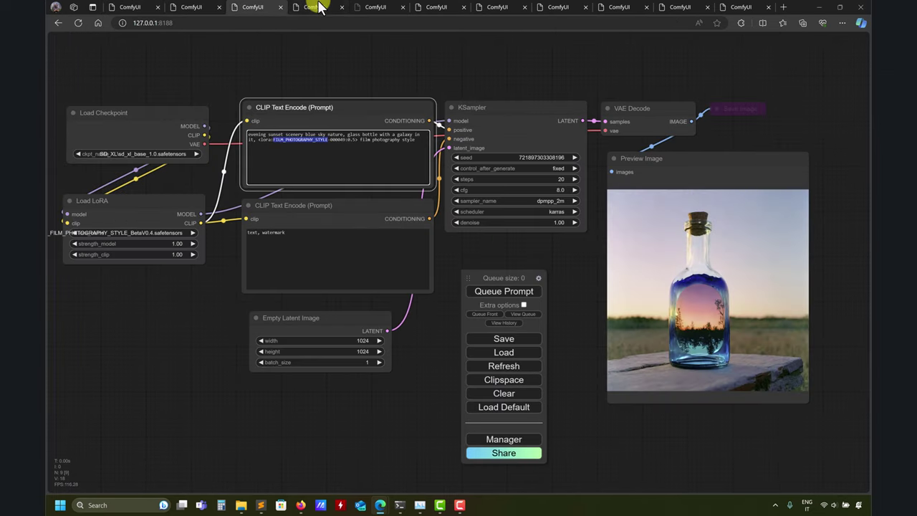
click(312, 7)
click(386, 6)
click(436, 7)
click(502, 6)
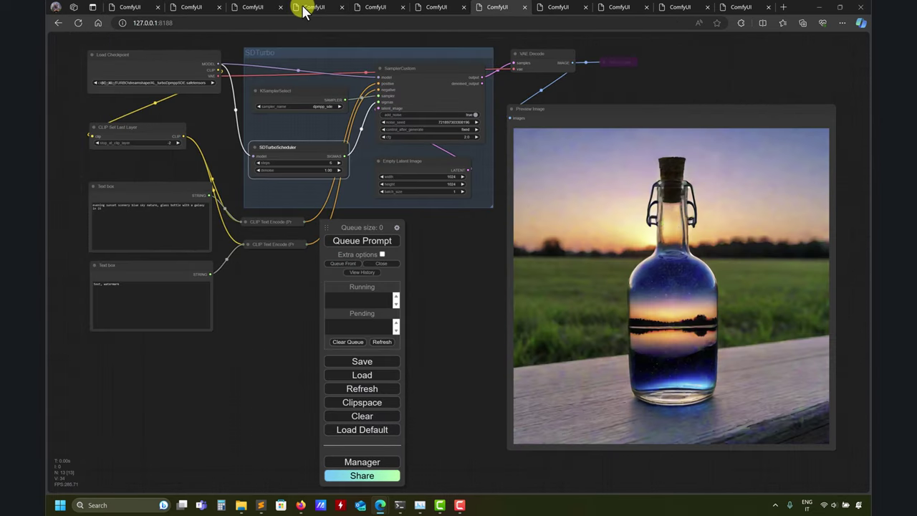
click(326, 7)
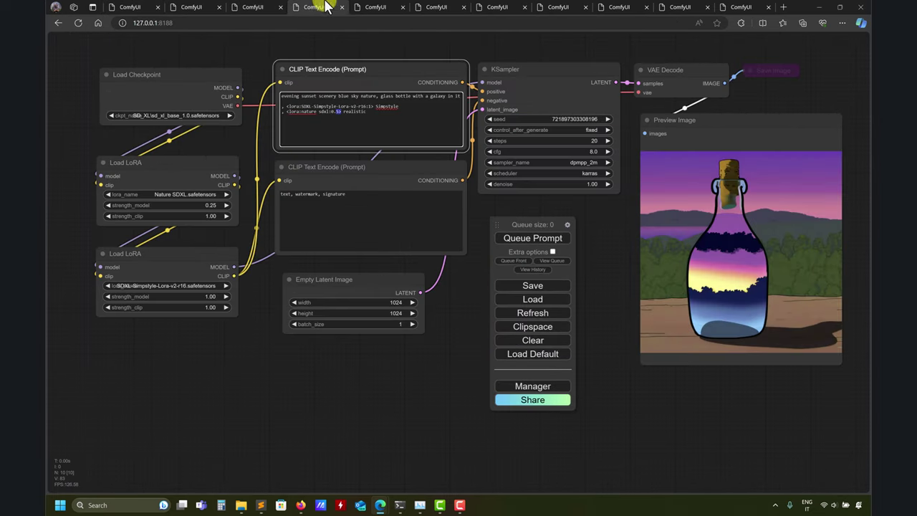
click(141, 7)
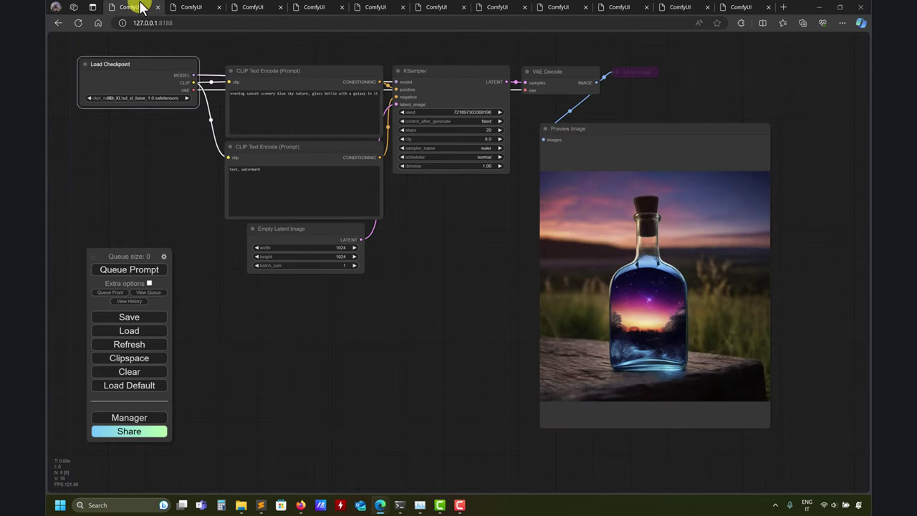